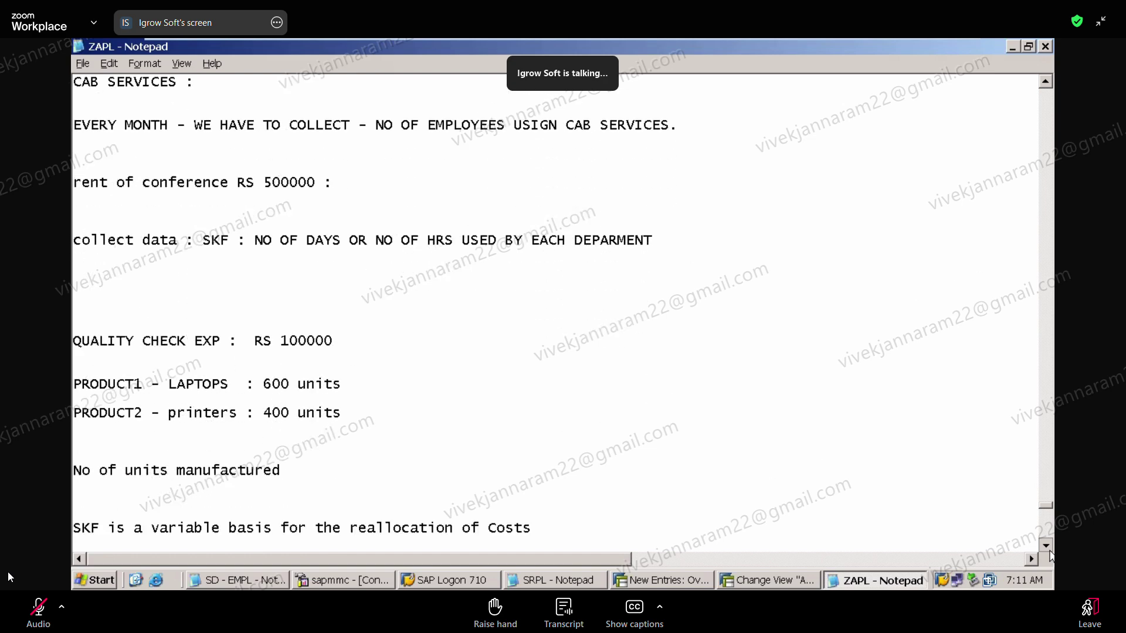
Add the lines PRIMARY COST and SECONDARY COST below the note that SKF is a variable basis for cost reallocation
scroll(1050, 556, "down", 5)
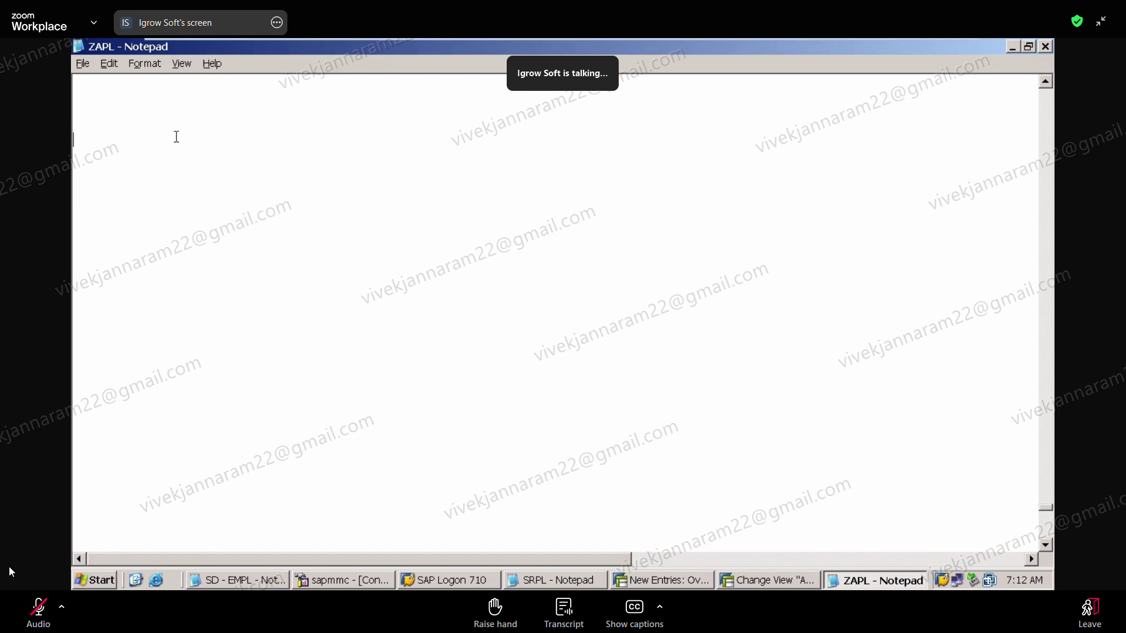
left_click(138, 130)
mouse_move(195, 38)
left_click(1045, 81)
left_click(1045, 82)
left_click(1047, 85)
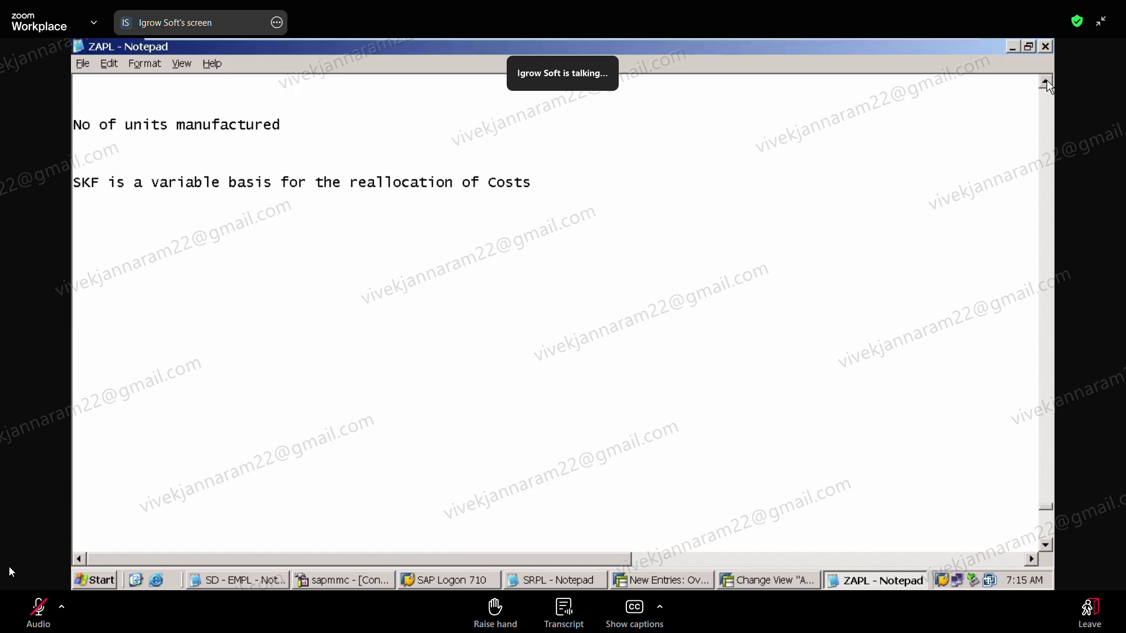
left_click(1046, 83)
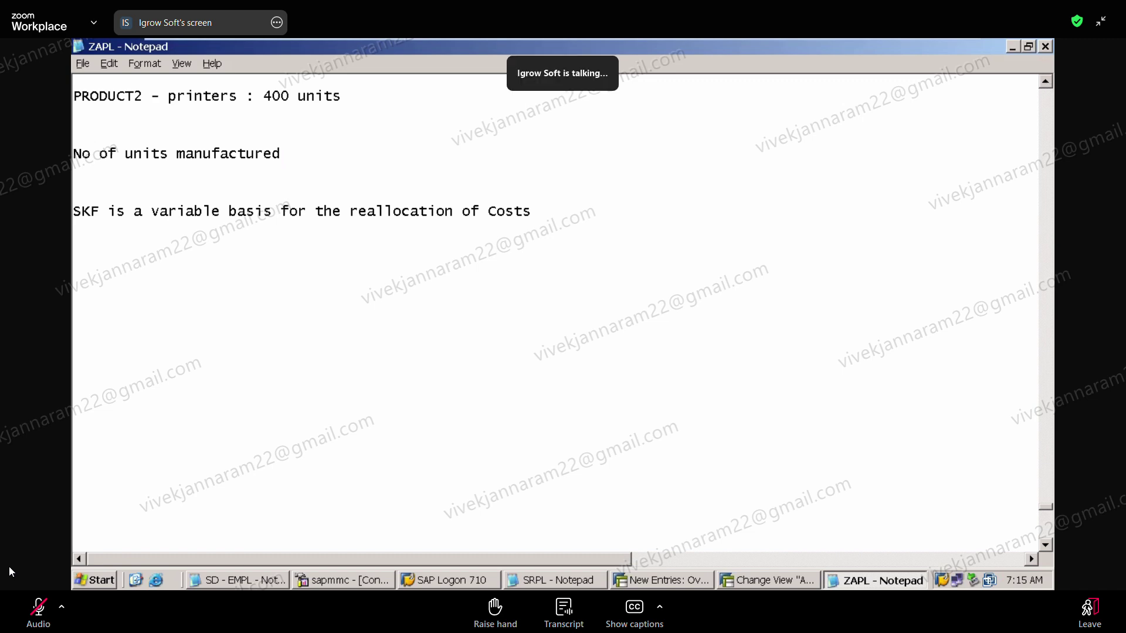
left_click(1047, 546)
left_click(1046, 547)
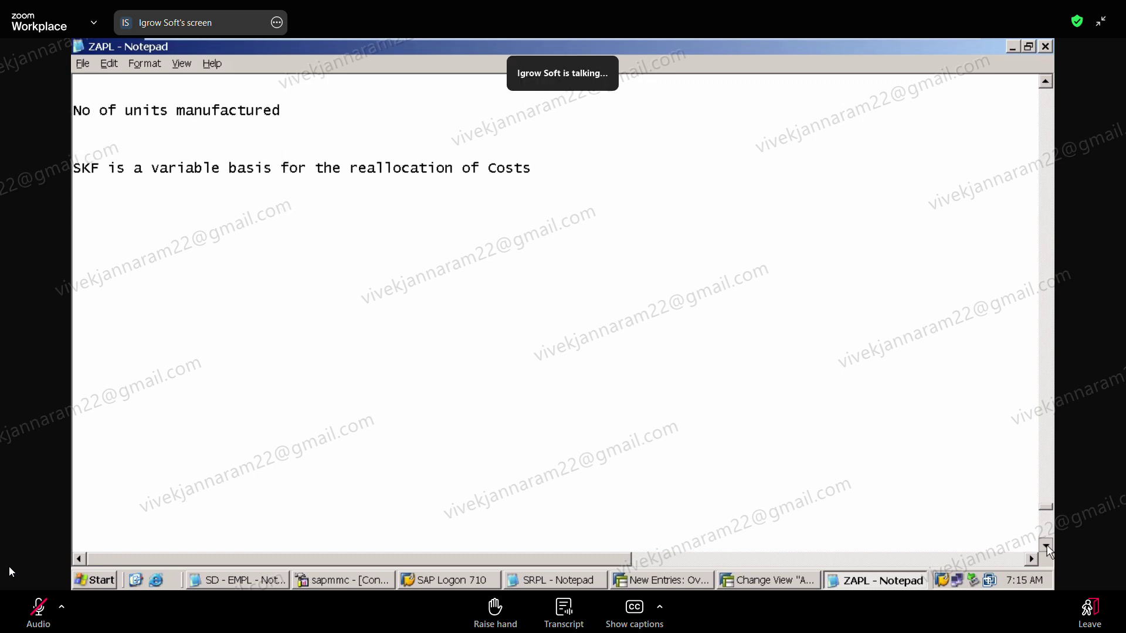
left_click(1047, 547)
left_click(1047, 546)
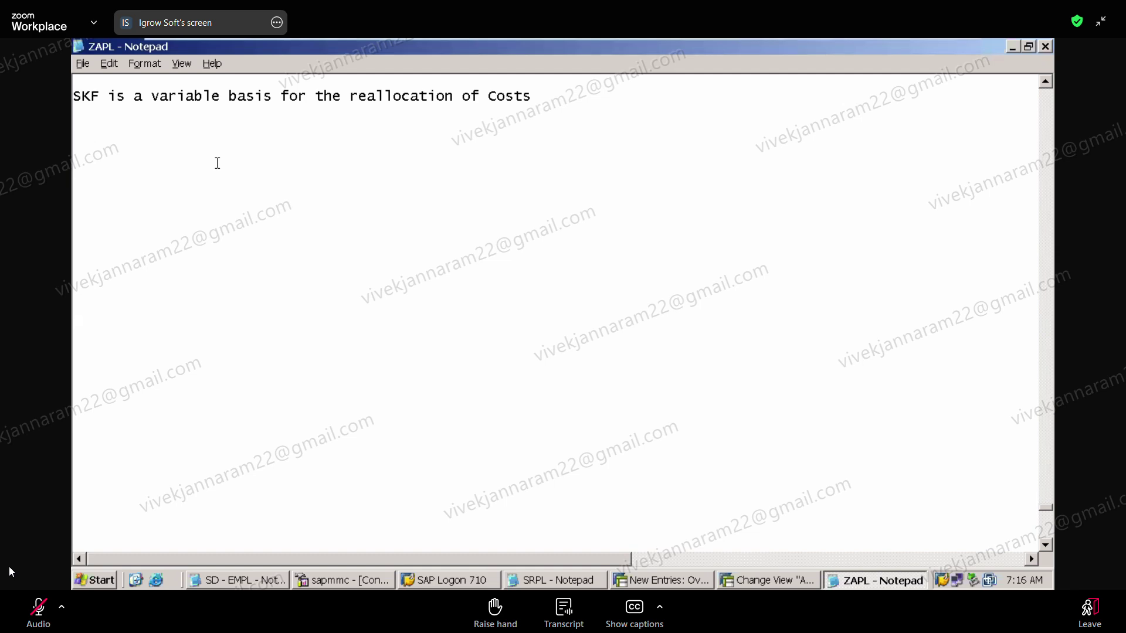
type("PRIMARY COST")
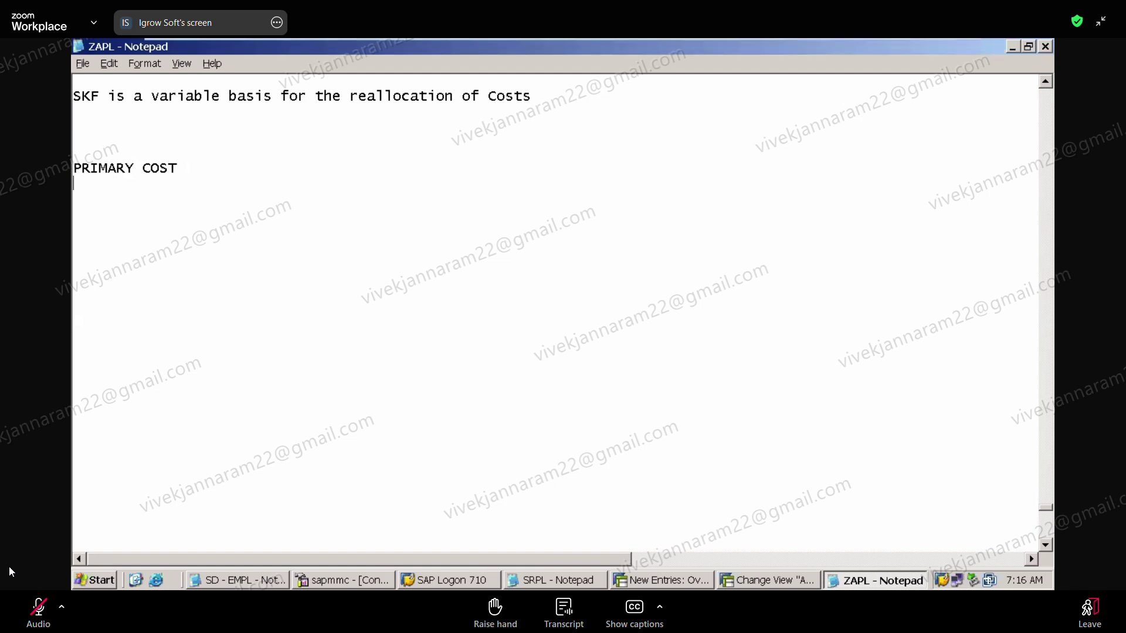
key("Return")
type("SECONDA")
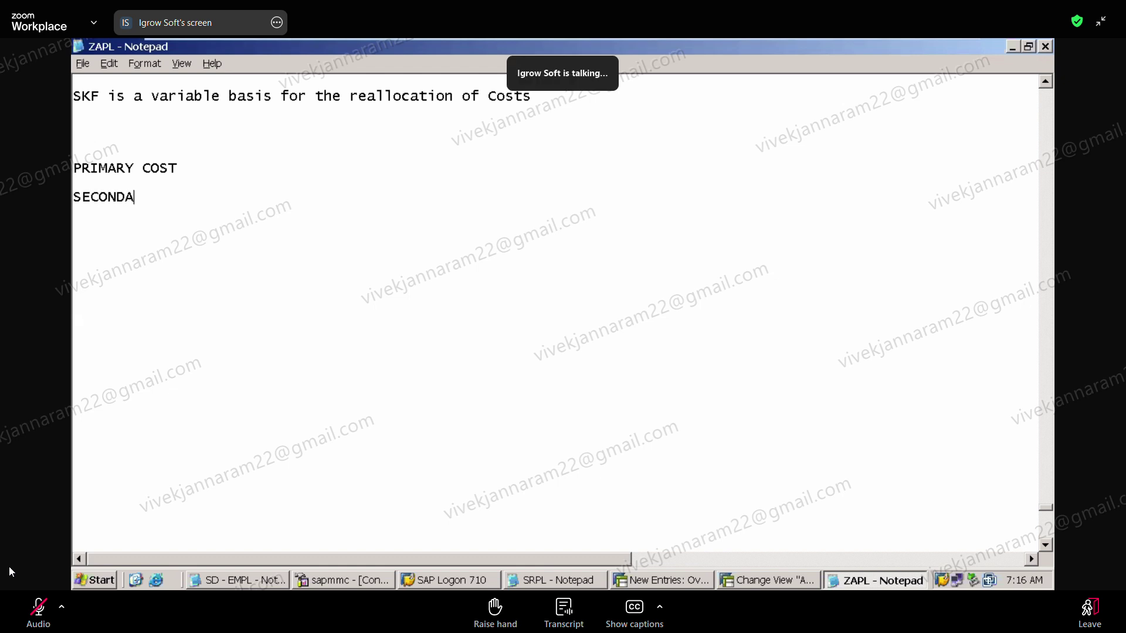
type("RY COST")
Insert a run of blank lines below the SECONDARY COST line
key("Return")
key("Return")
key("Return")
key("Return")
key("Return")
key("Return")
key("Return")
key("Return")
key("Return")
key("Return")
key("Return")
key("Return")
key("Return")
key("Return")
key("Return")
key("Return")
key("Return")
key("Return")
key("Return")
key("Return")
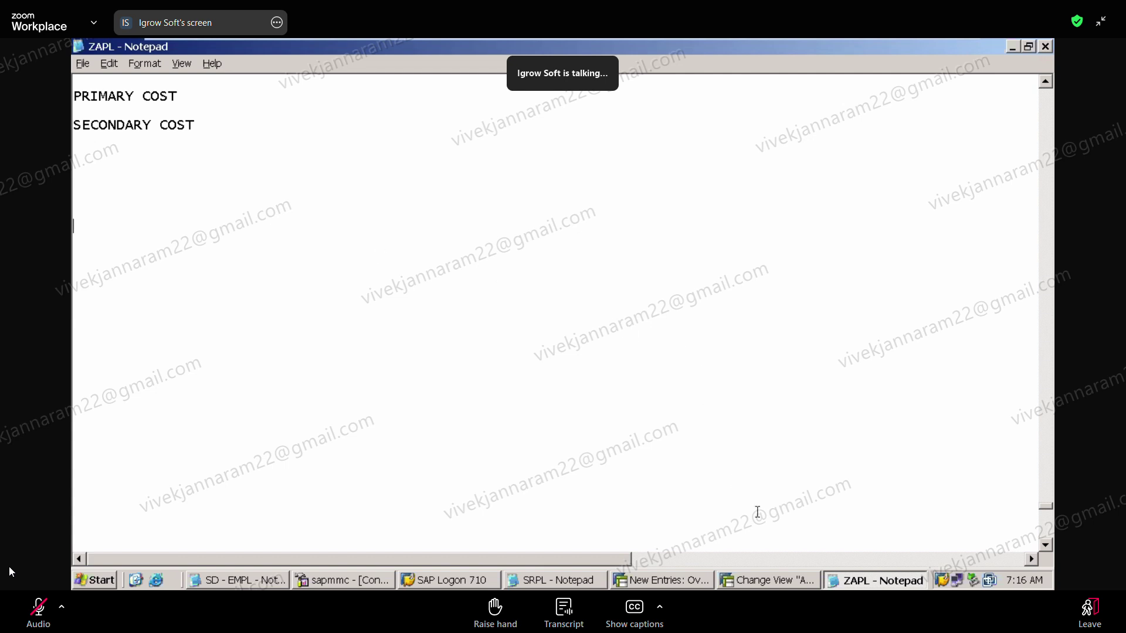
Review the four entries under TYPES OF REALLOCATION, highlighting line item reposting, manual reposting, distribution cycle and assessment cycle
left_click(1046, 83)
scroll(1046, 86, "up", 5)
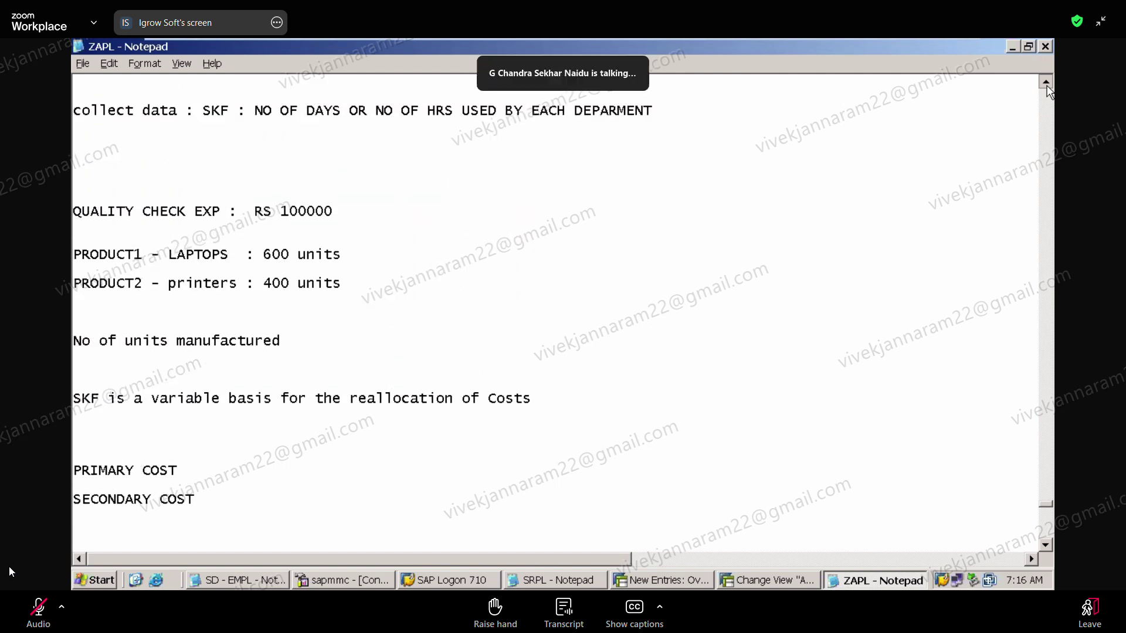
scroll(1048, 91, "up", 11)
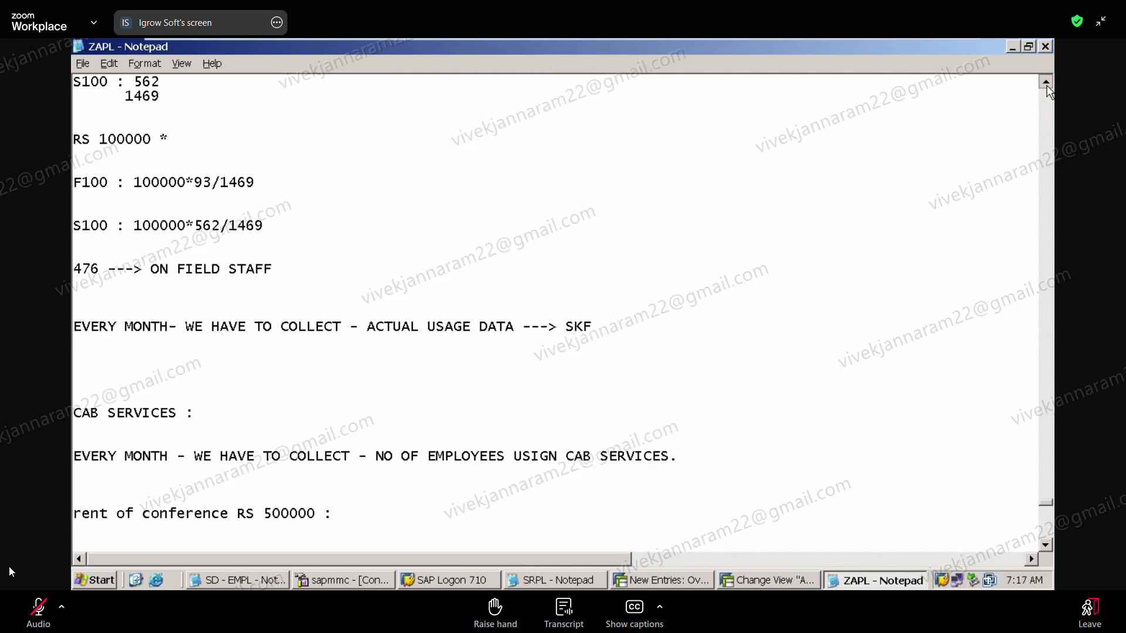
scroll(1048, 91, "up", 10)
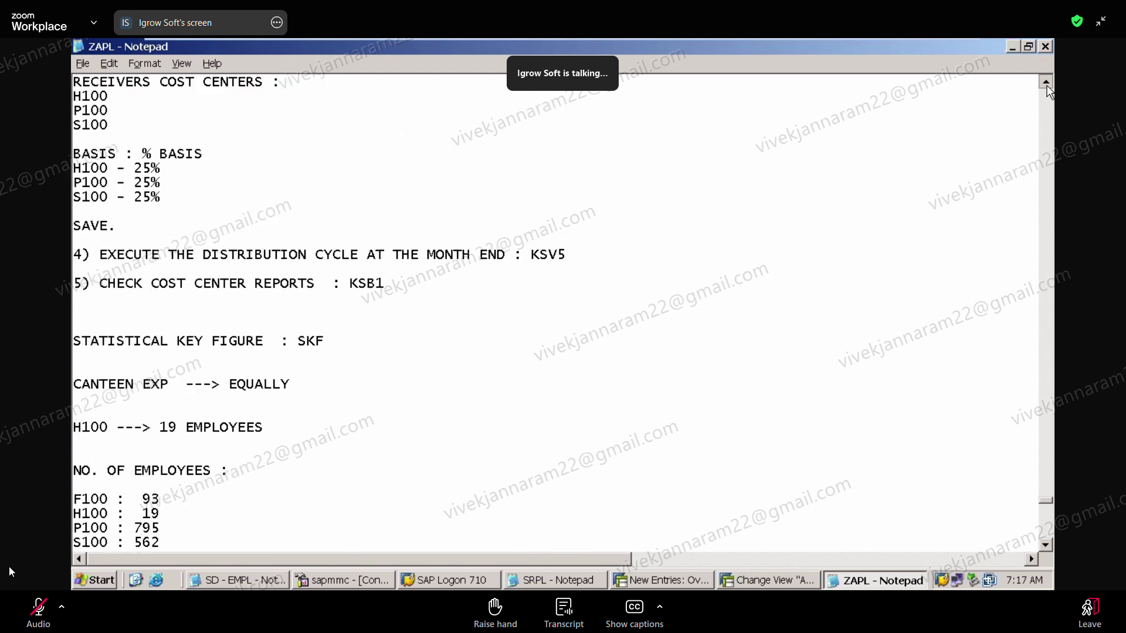
scroll(1048, 90, "up", 10)
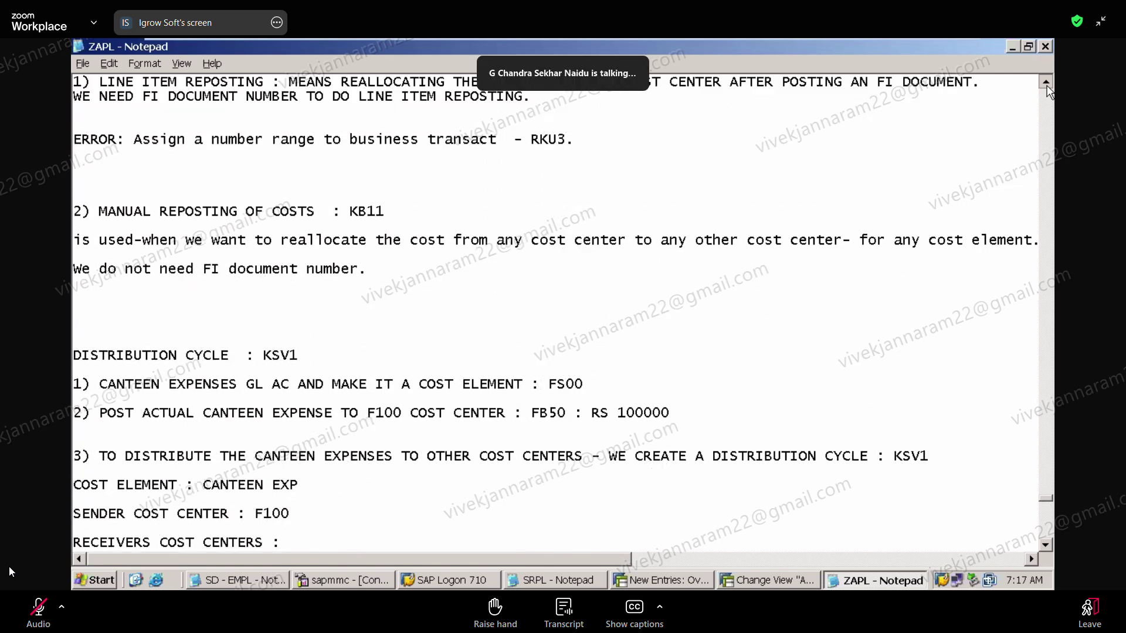
scroll(1048, 90, "up", 5)
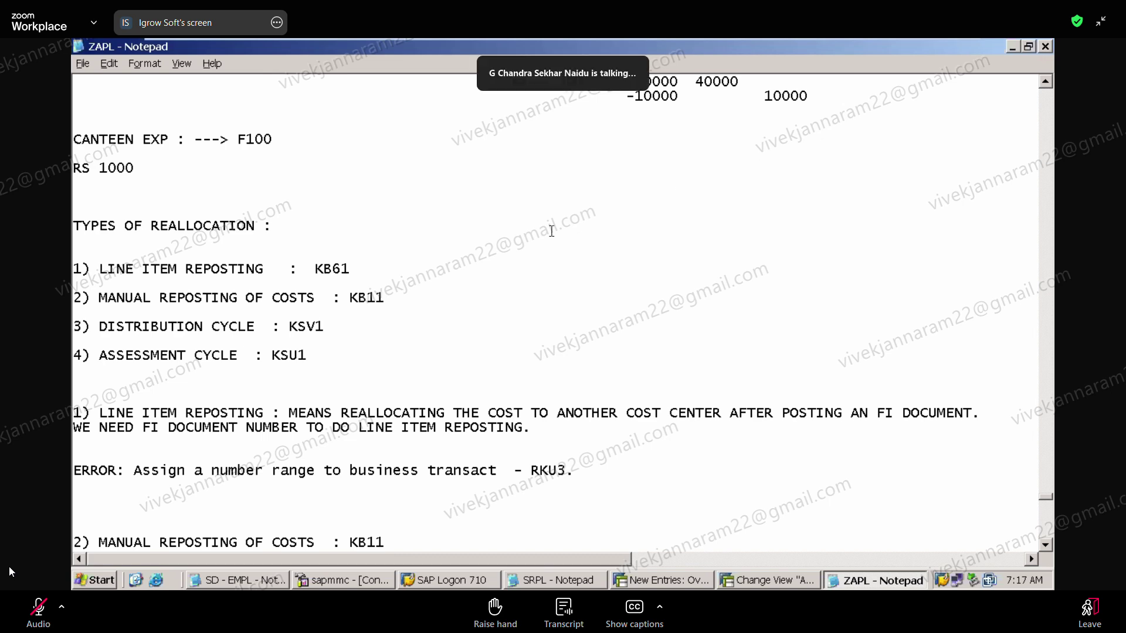
left_click_drag(404, 297, 395, 250)
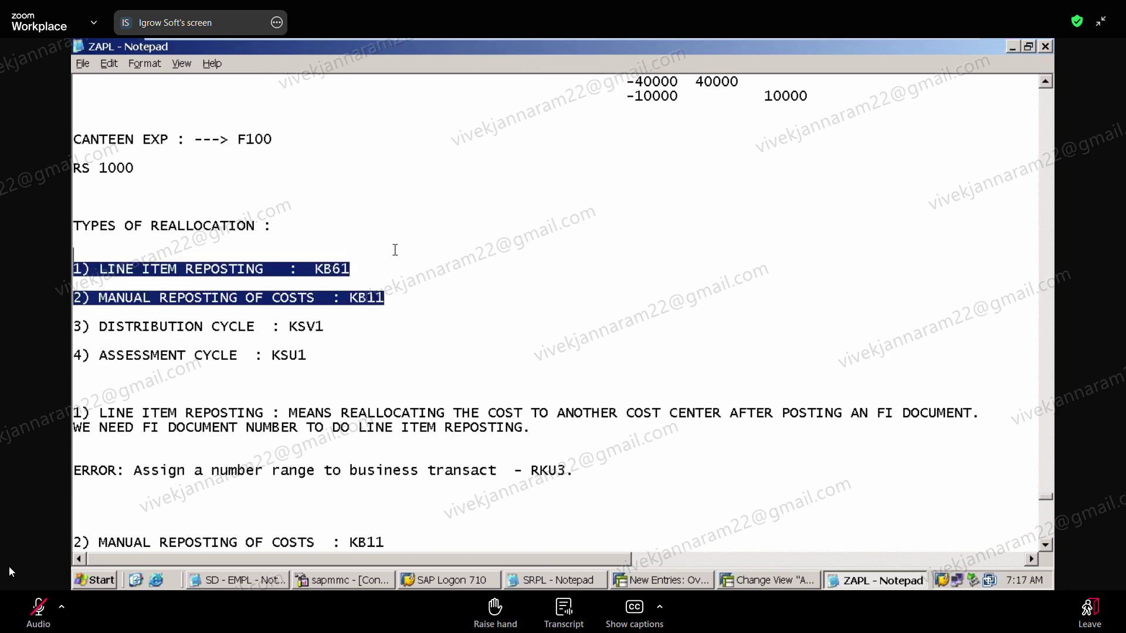
left_click_drag(324, 326, 330, 254)
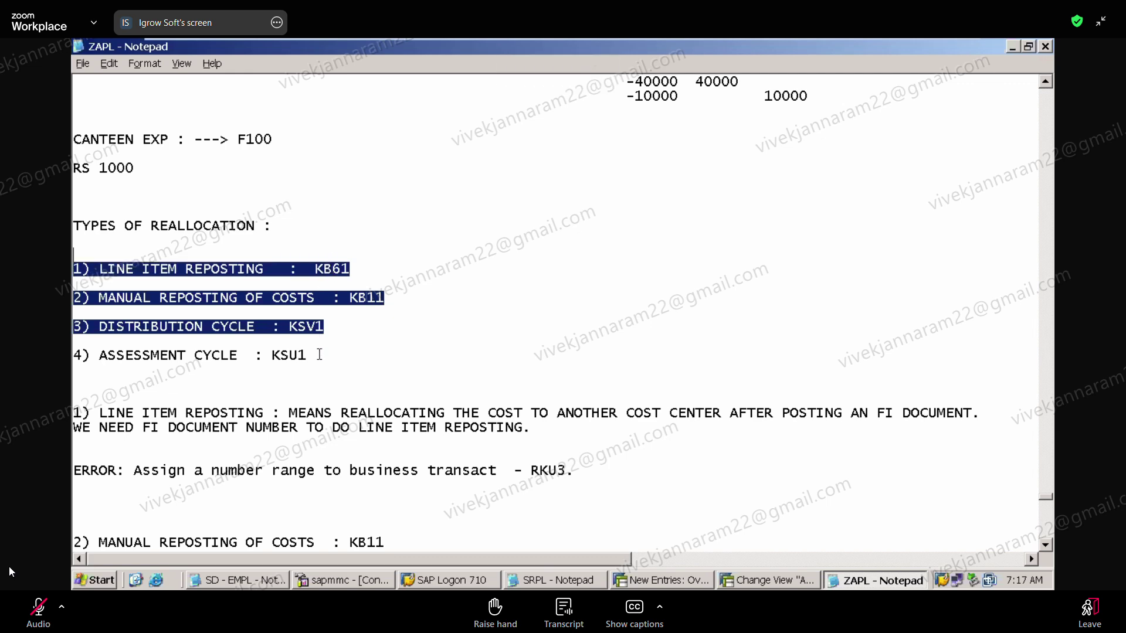
left_click_drag(320, 354, 315, 322)
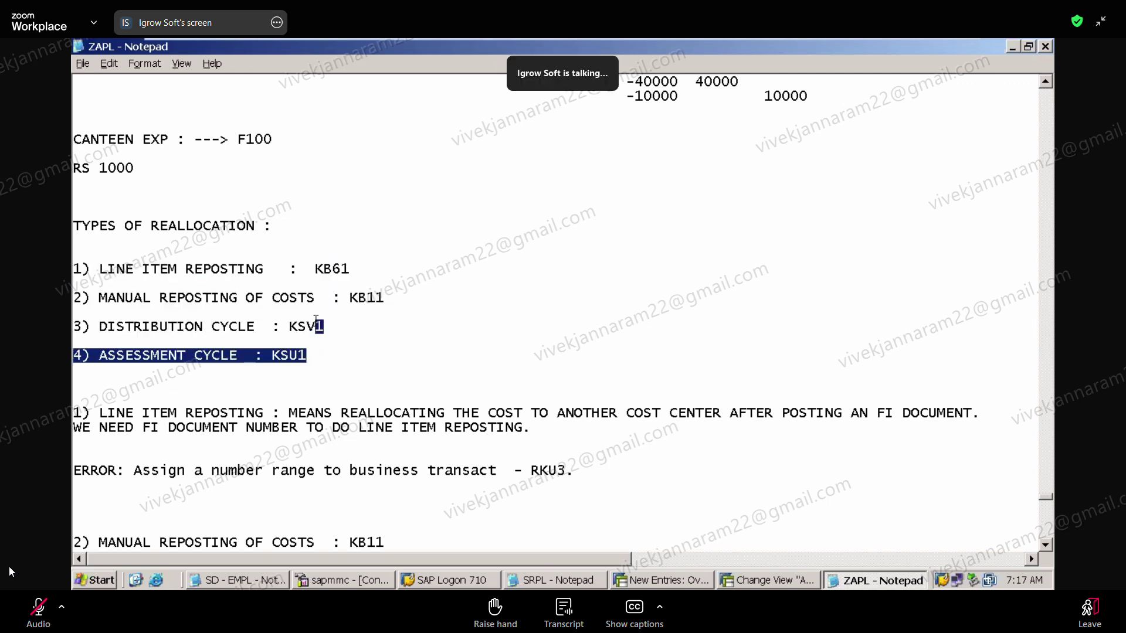
Annotate the ASSESSMENT CYCLE : KSU1 entry with a dashed arrow followed by SECONDARY COSTS
left_click(362, 352)
type("-")
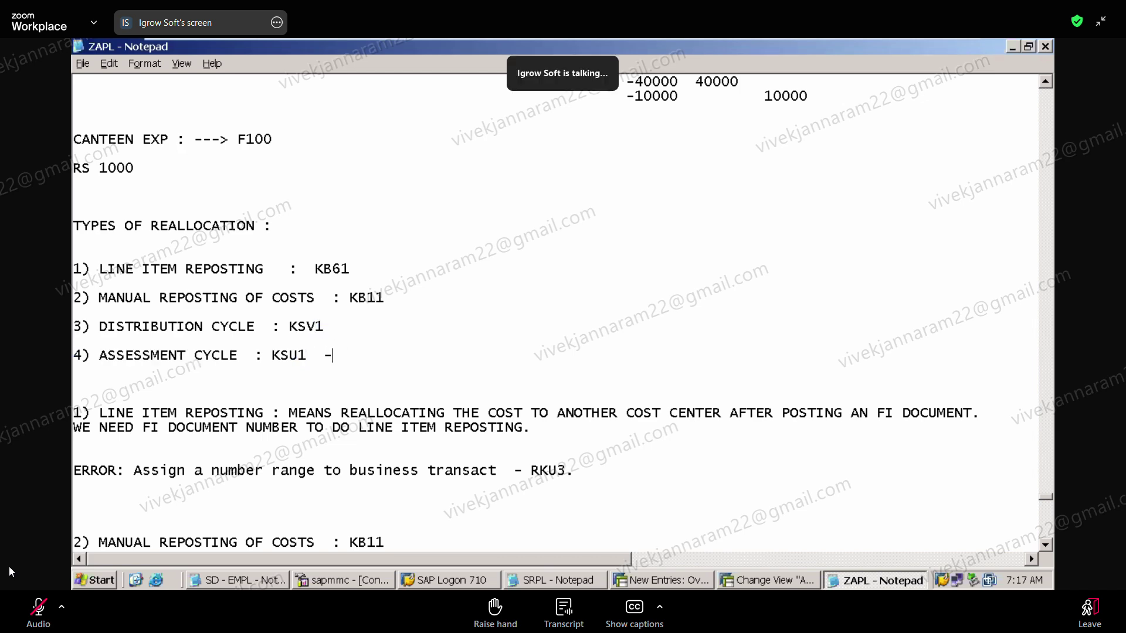
type("-------------> SECONDARY C")
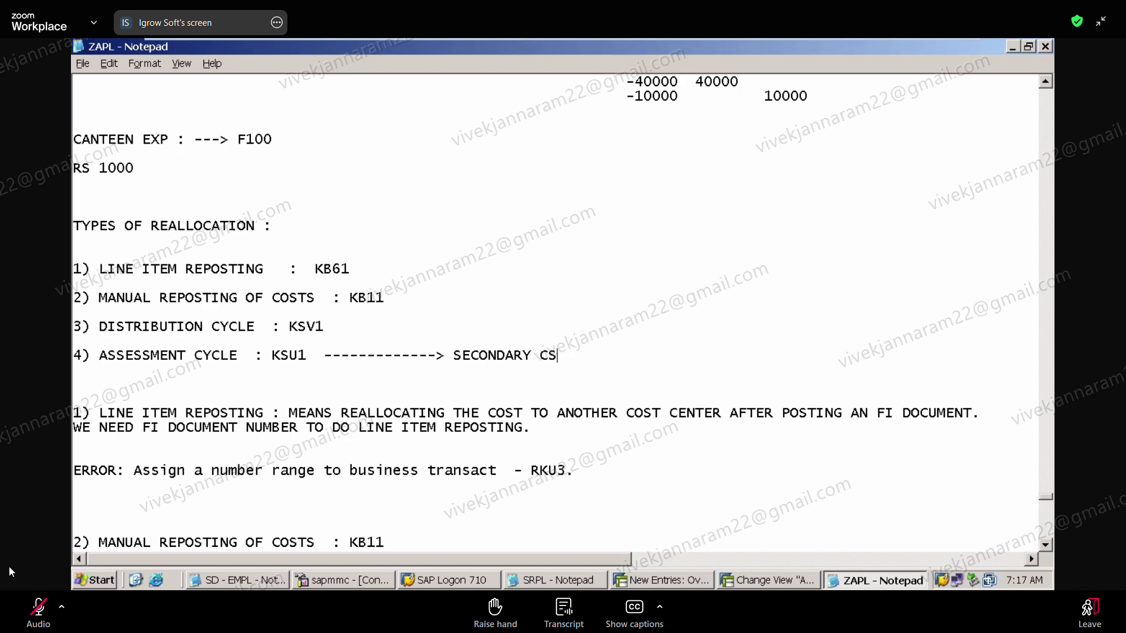
type("OTS")
key("BackSpace")
key("BackSpace")
type("TS")
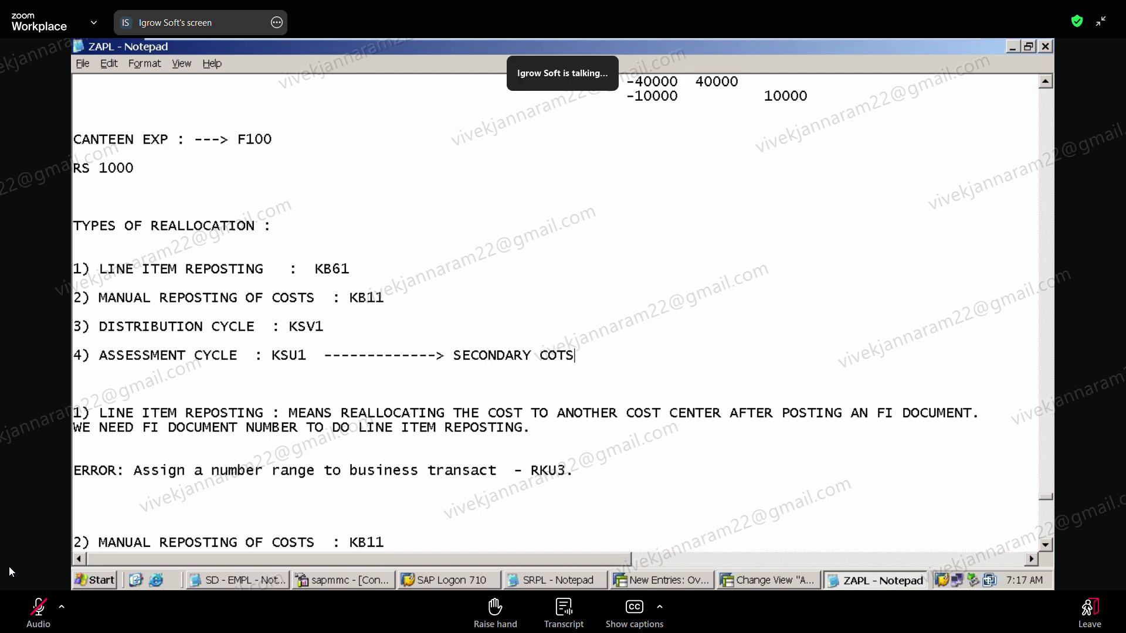
key("BackSpace")
key("BackSpace")
type("SS")
key("BackSpace")
type("TS")
left_click_drag(445, 355, 587, 354)
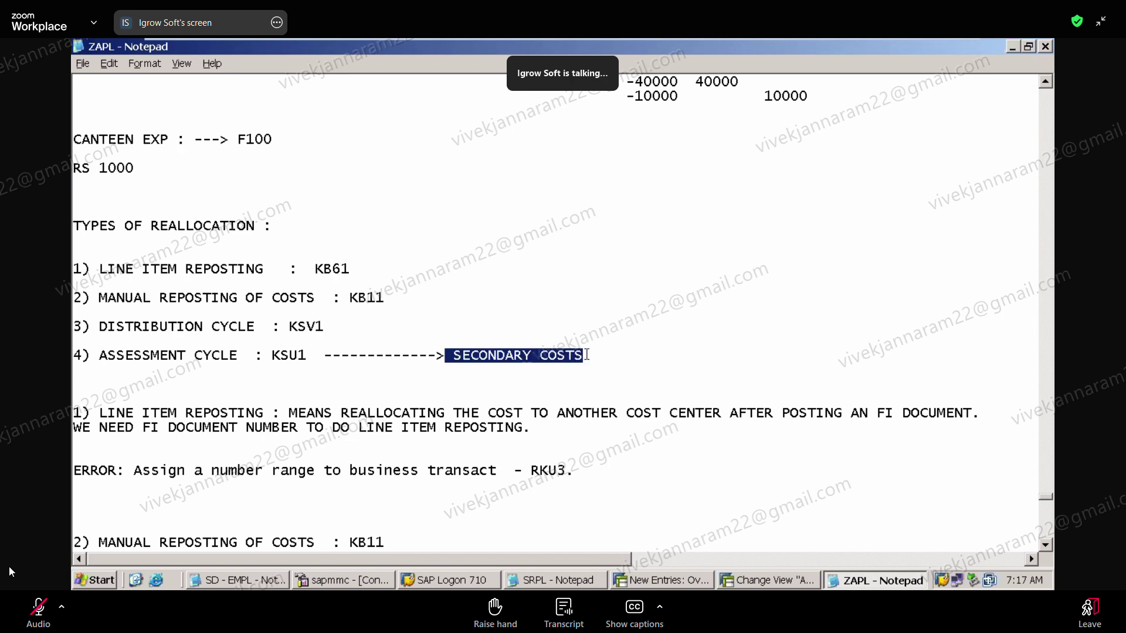
left_click(586, 354)
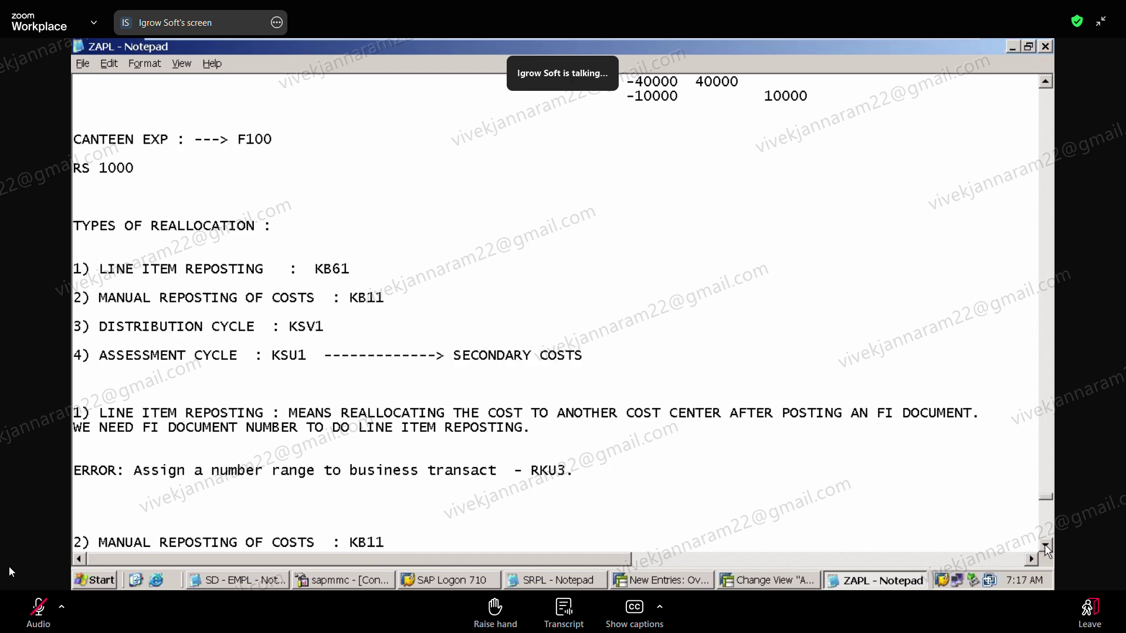
Begin a definition after the PRIMARY COST heading at the end of the notes: ": IS THE EXPENSE POSTED IN FI MODULE"
scroll(1045, 547, "down", 2)
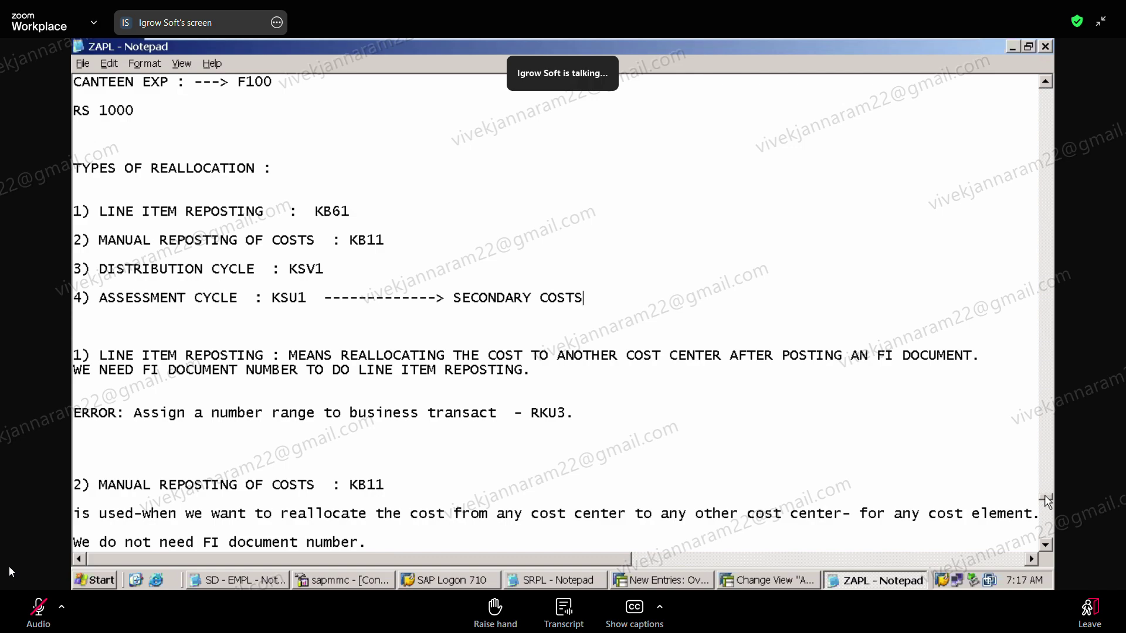
left_click_drag(1048, 501, 1046, 511)
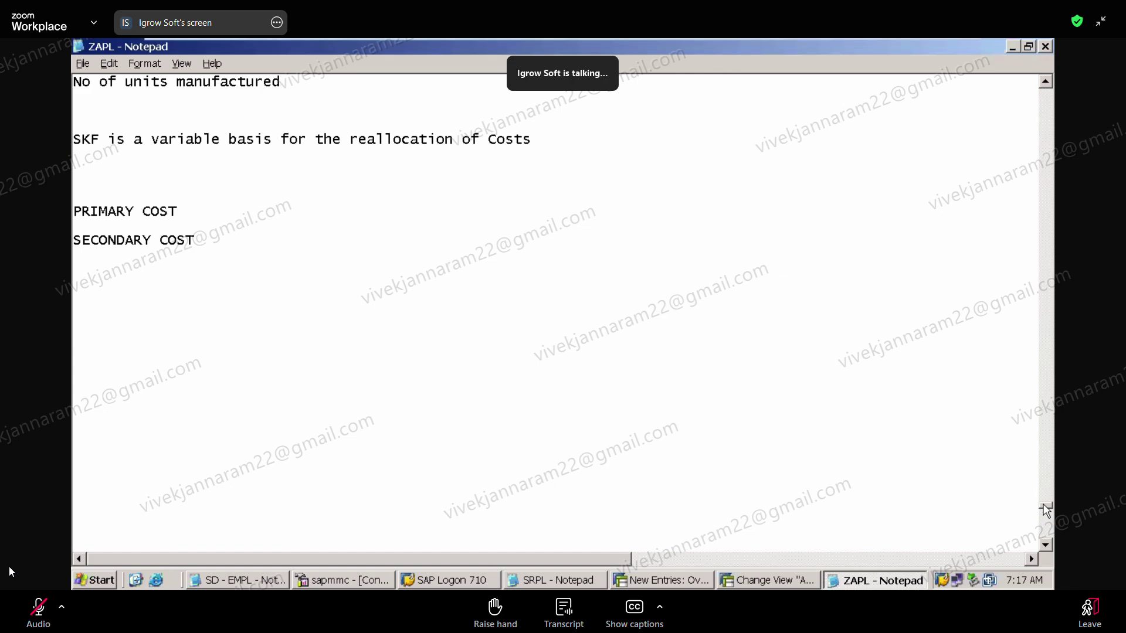
left_click(215, 206)
type("IS THE EXPENSE")
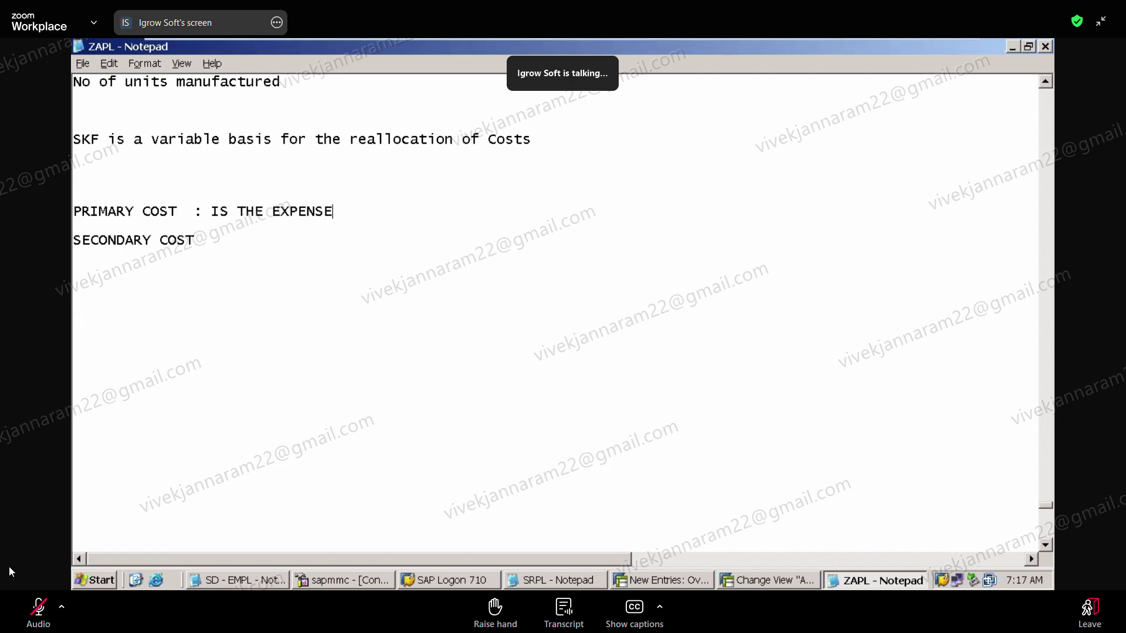
type(" POSTED IN fI")
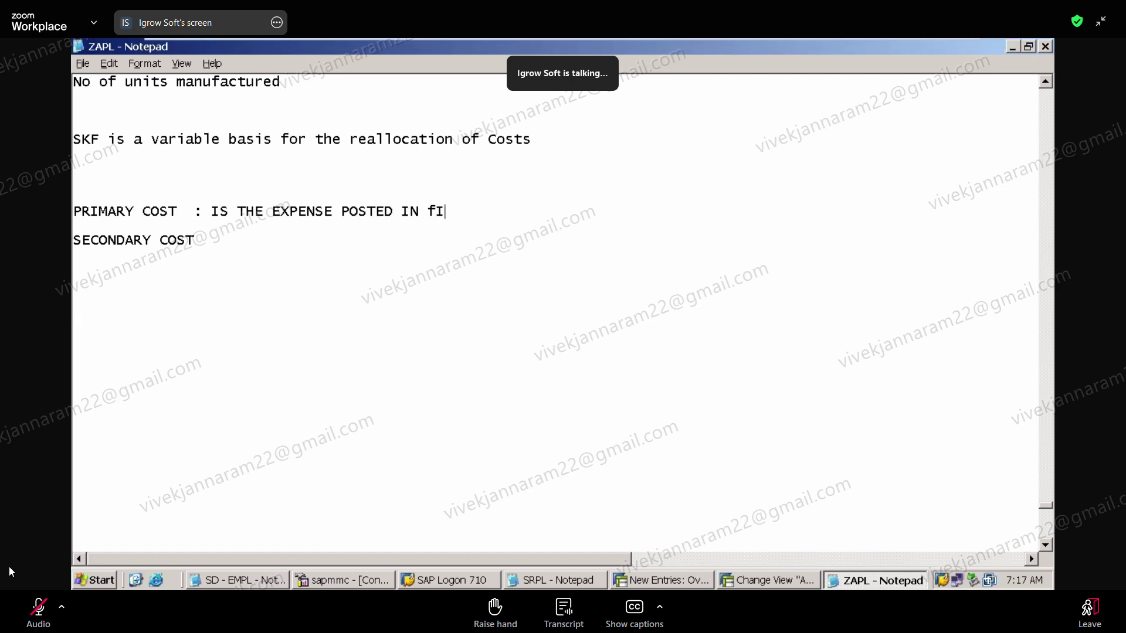
key("BackSpace")
key("BackSpace")
type("FI MODUEL")
key("BackSpace")
key("BackSpace")
type("E")
type("KE")
key("BackSpace")
key("BackSpace")
key("BackSpace")
key("BackSpace")
type("KE")
key("BackSpace")
key("BackSpace")
type("LE AN")
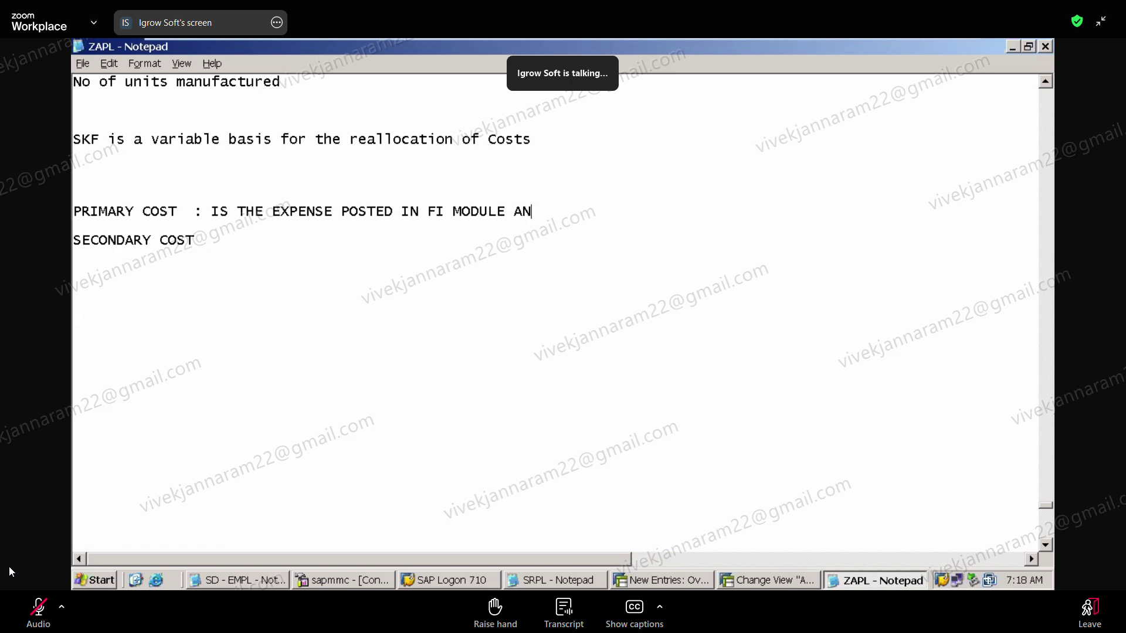
Complete the PRIMARY COST definition with "AND FLOWING TO CO CONTROLLING MODULE."
type("D FLOWING TO ")
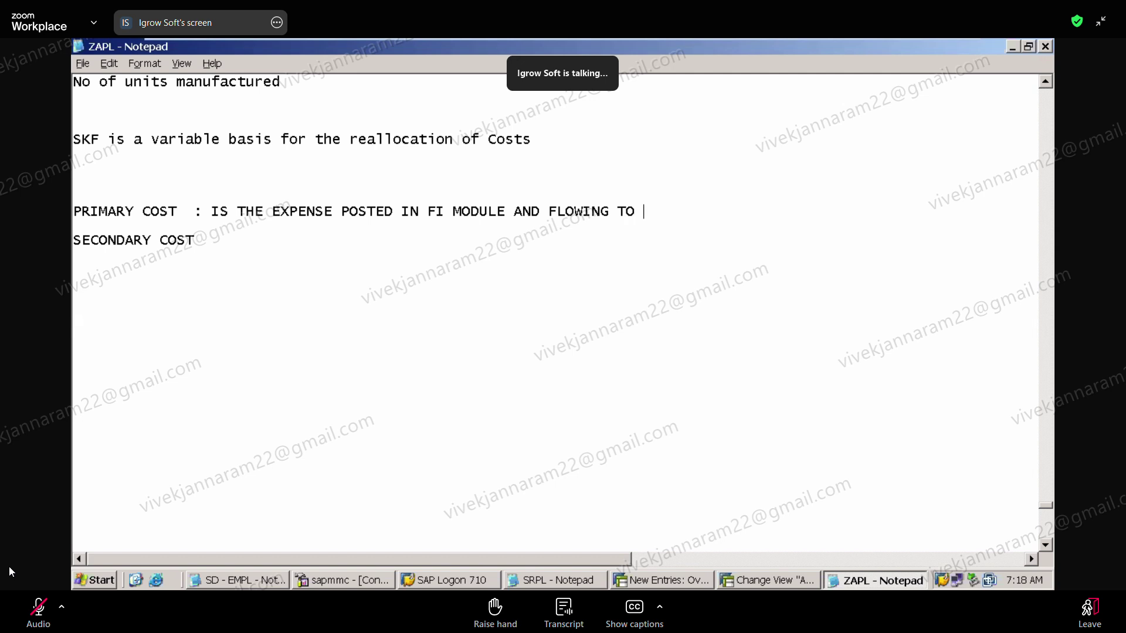
type("co")
key("BackSpace")
key("BackSpace")
type("CO ")
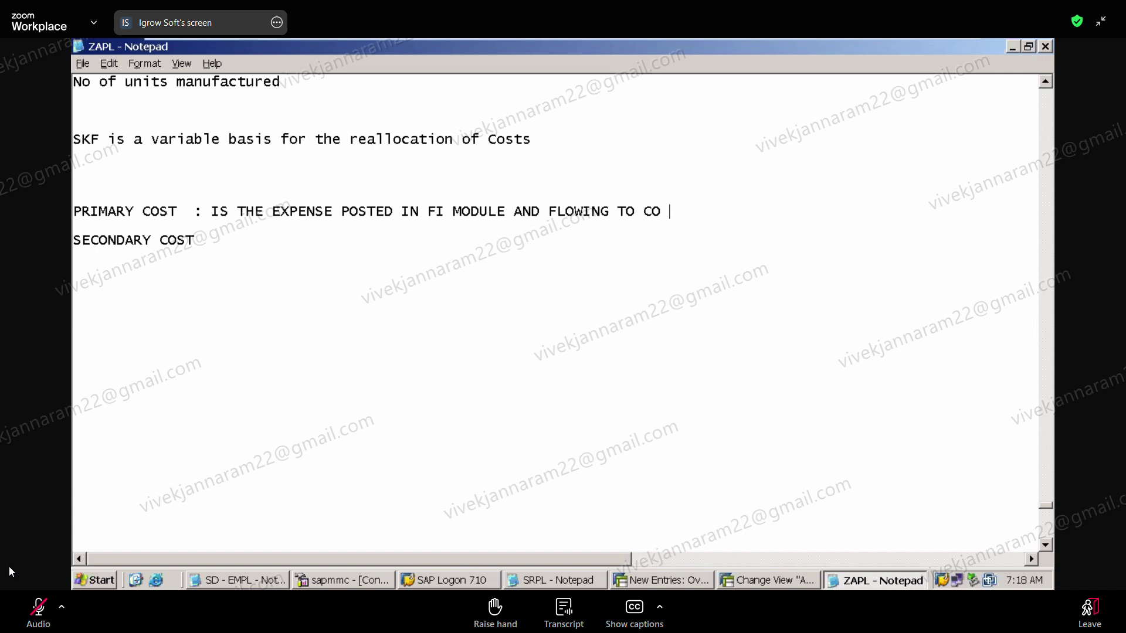
type("CONT")
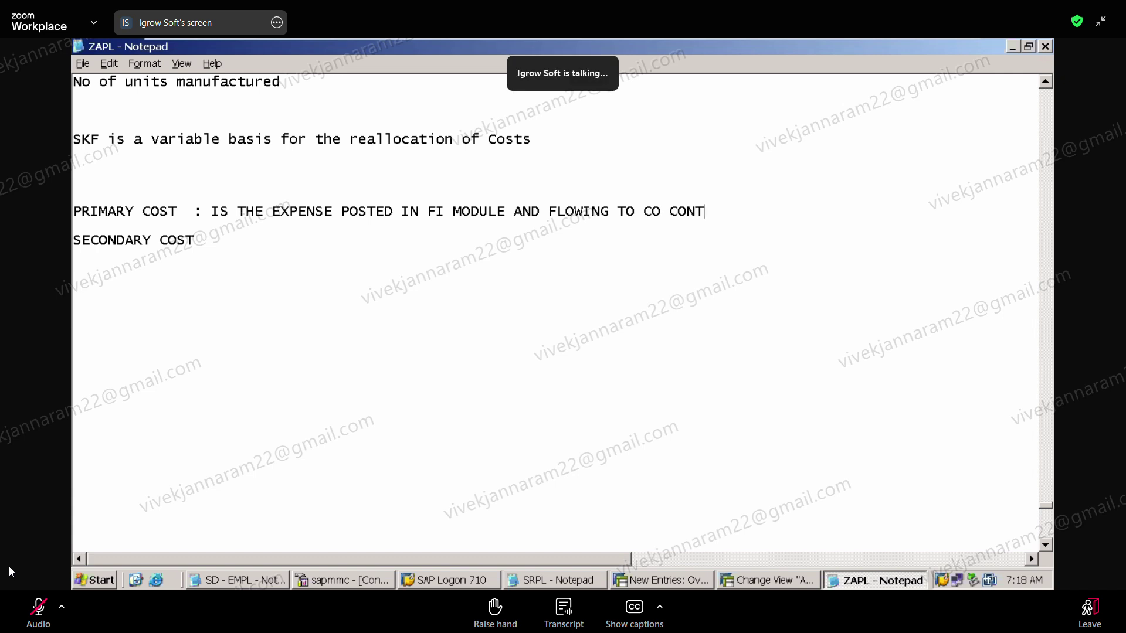
type("ROLLING MODUEL")
key("BackSpace")
key("BackSpace")
type("LE")
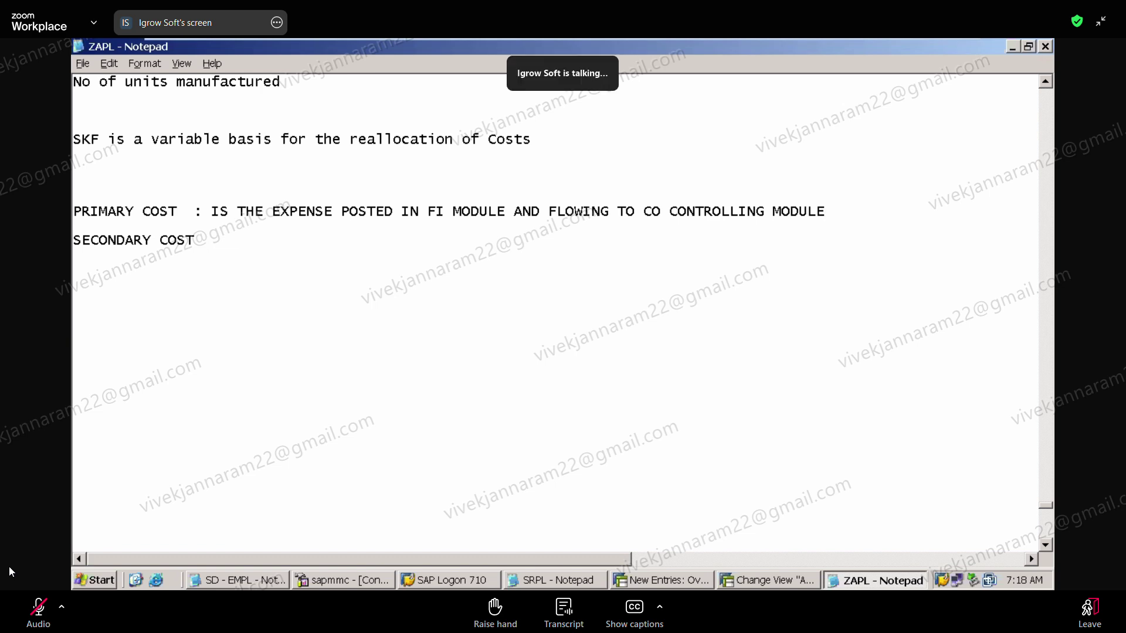
type(".")
Insert several blank lines between the PRIMARY COST definition and the SECONDARY COST line
key("Return")
key("Return")
key("Return")
key("Return")
key("Return")
key("Return")
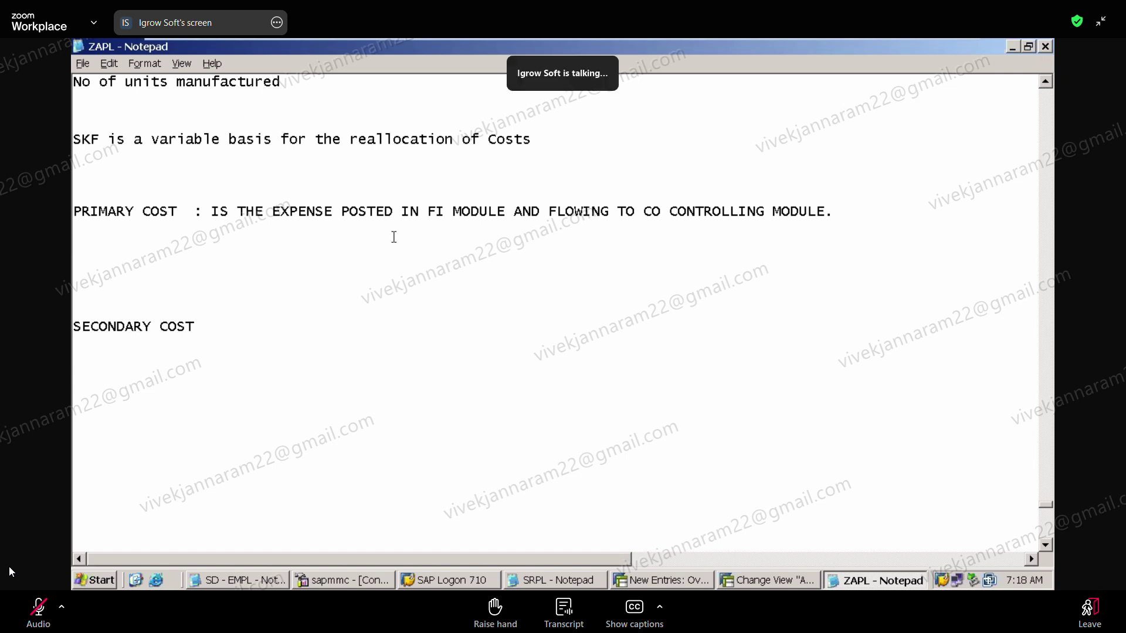
Insert "TO GL ACCOUNTS" after POSTED in the PRIMARY COST definition and change "FLOWING TO" to "FLOWING INTO"
type("TO GL ACCO")
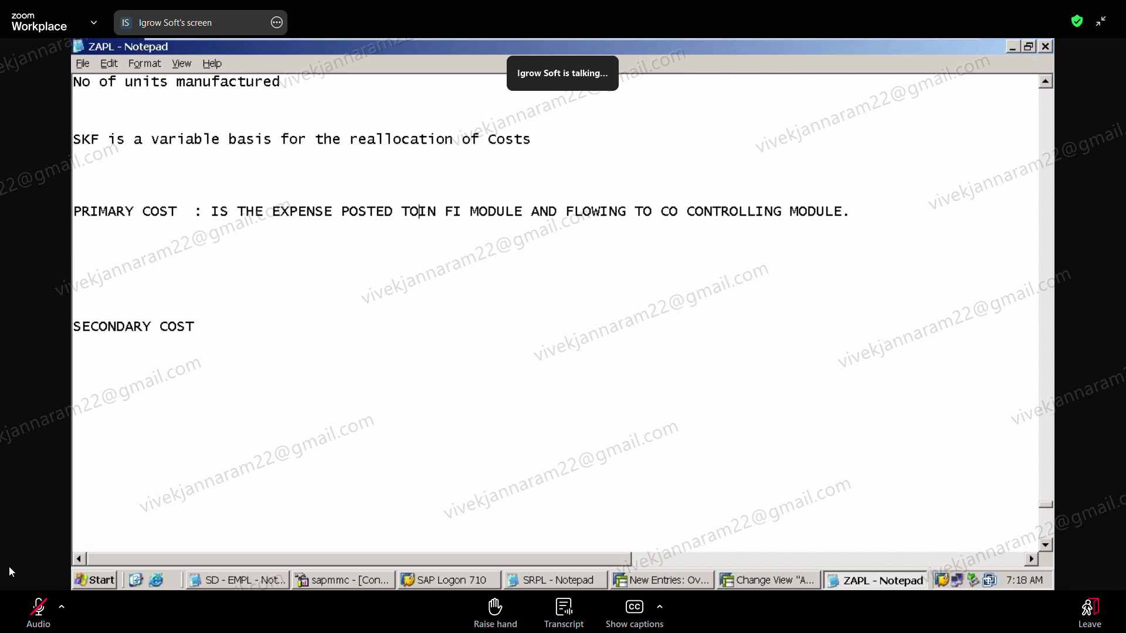
type("UNST")
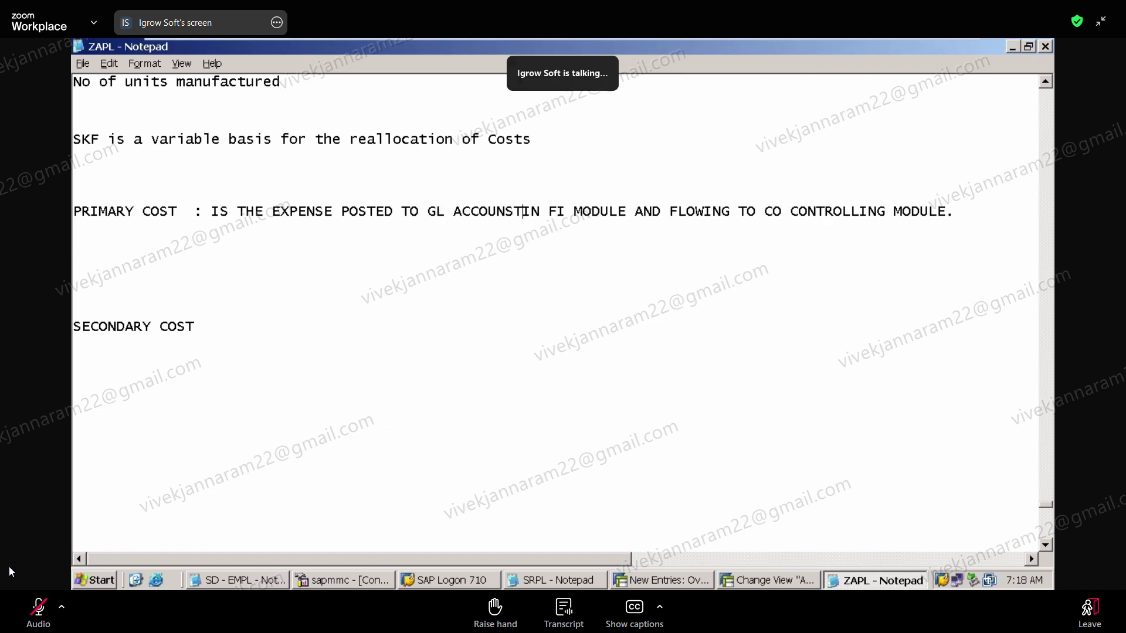
key("BackSpace")
key("BackSpace")
key("BackSpace")
type("TS")
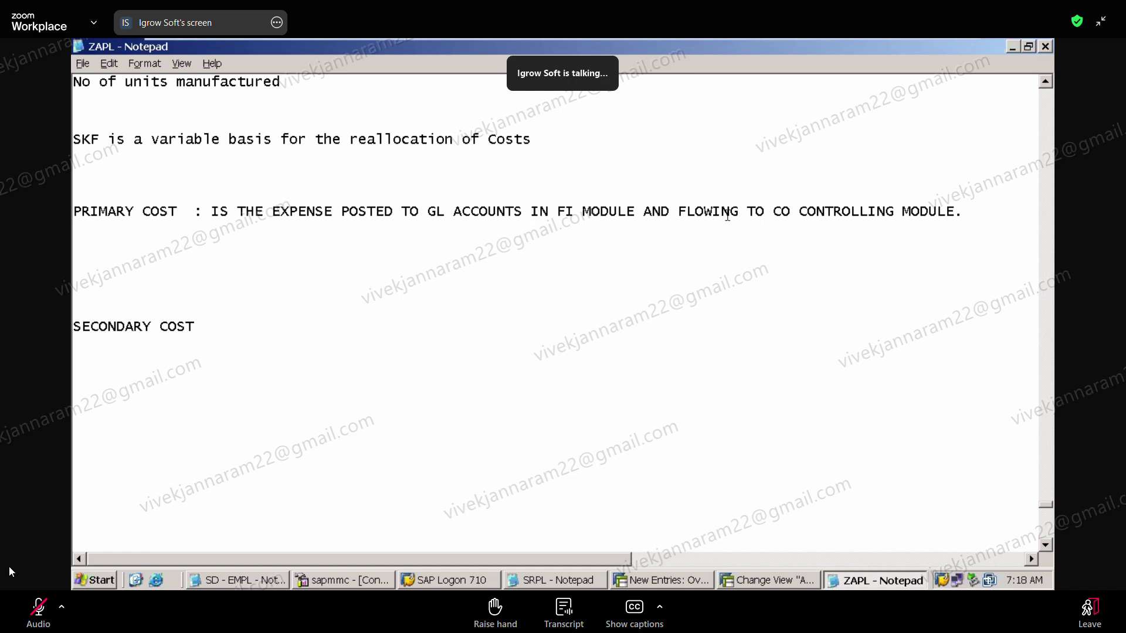
type("IN")
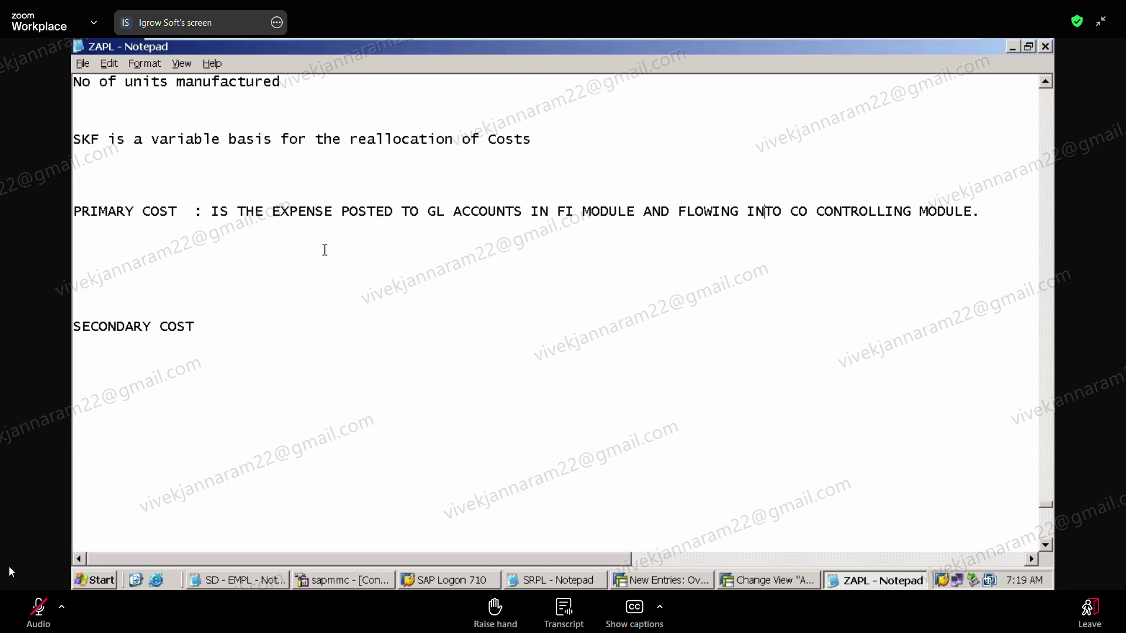
Add a line below the PRIMARY COST definition reading "THE PRIMARY COST WILL SAME IN FI AND CO"
type("THE PRIMARY CSOT")
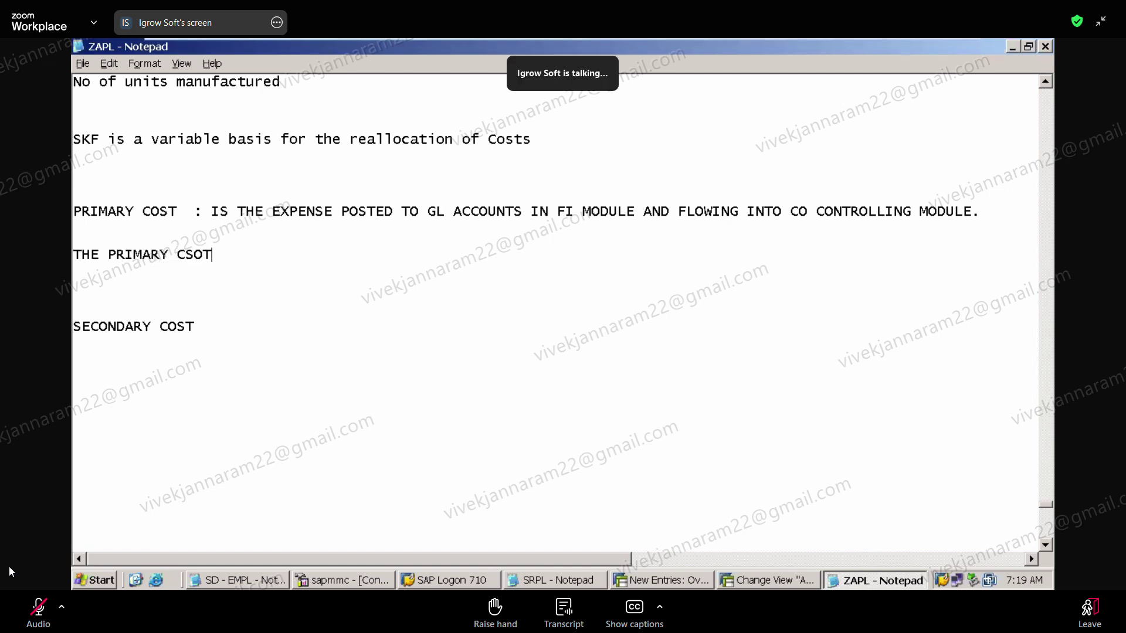
key("BackSpace")
key("BackSpace")
key("BackSpace")
key("BackSpace")
type("ST")
key("BackSpace")
key("BackSpace")
type("OST WILL SAEM")
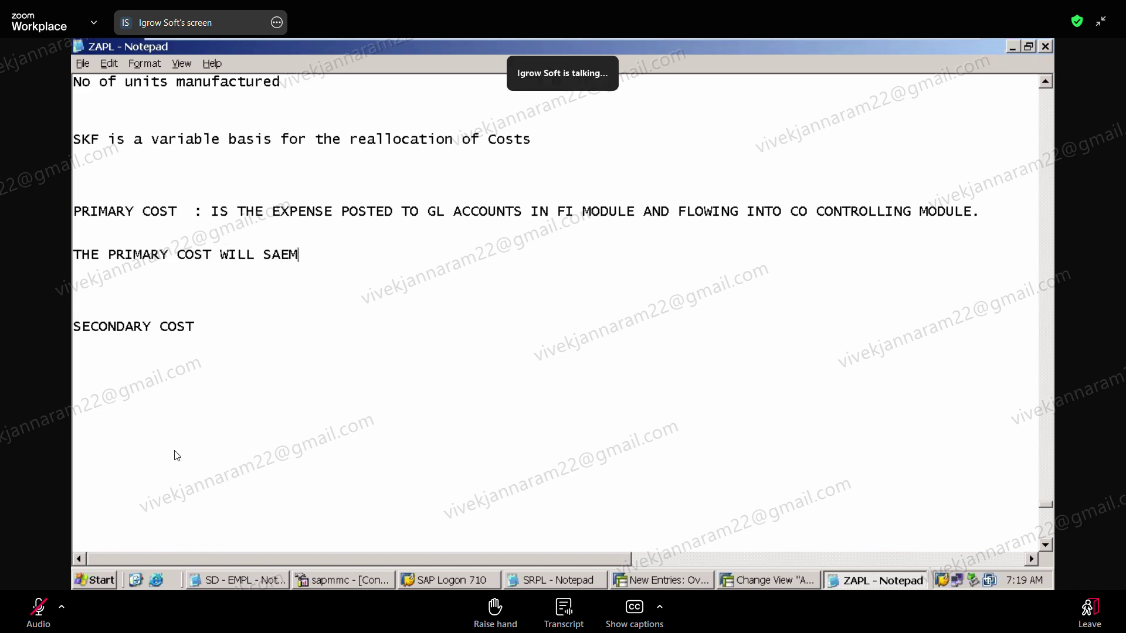
key("BackSpace")
key("BackSpace")
type("ME IN FI AND CO ")
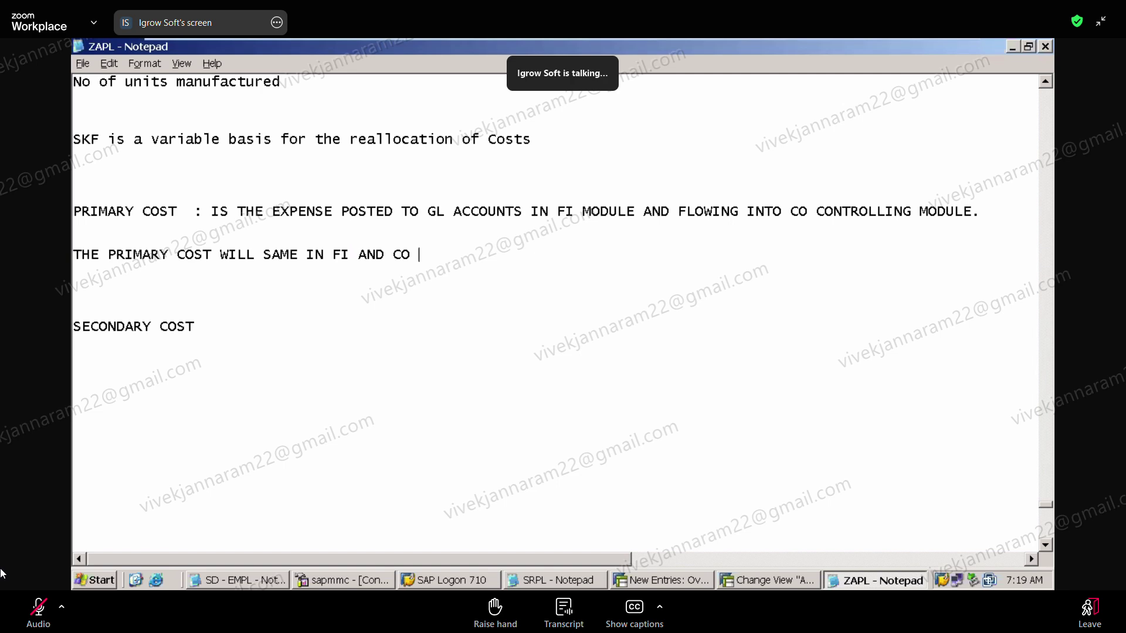
Complete the primary cost sentence with "- AT ANY POINT OF TIME."
type("- AT ANY POINT O")
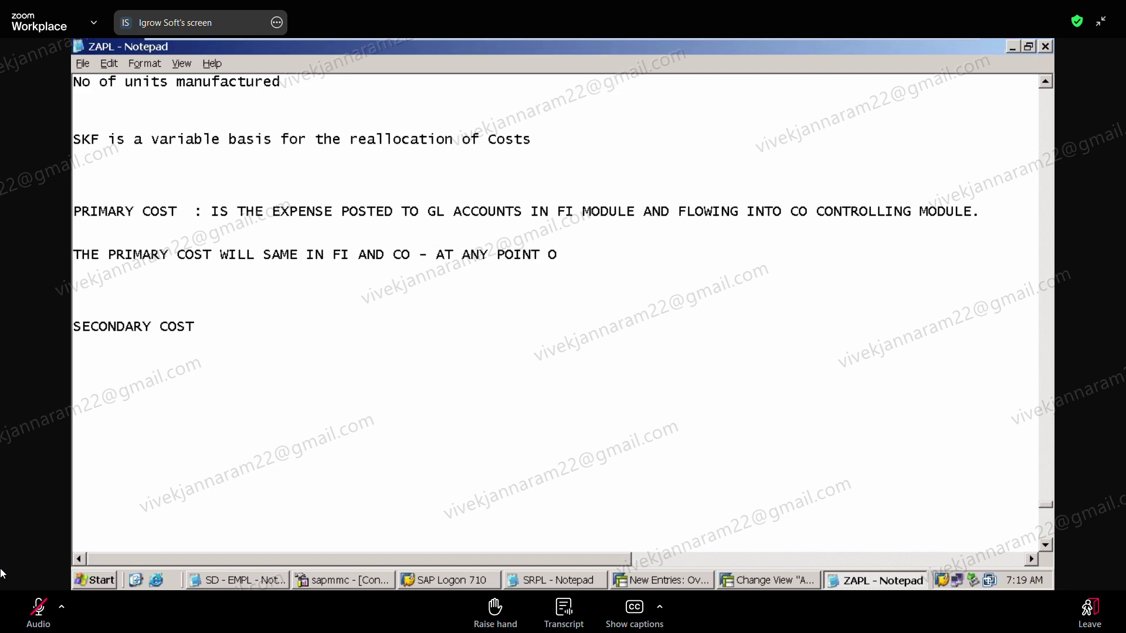
type("F TIME.")
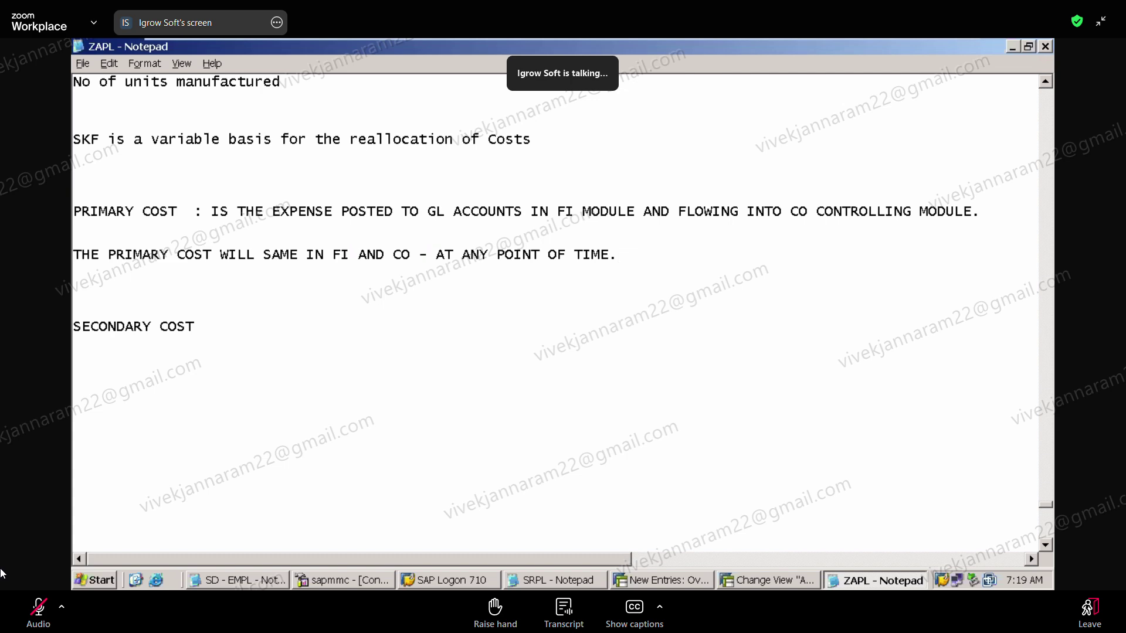
left_click(107, 254)
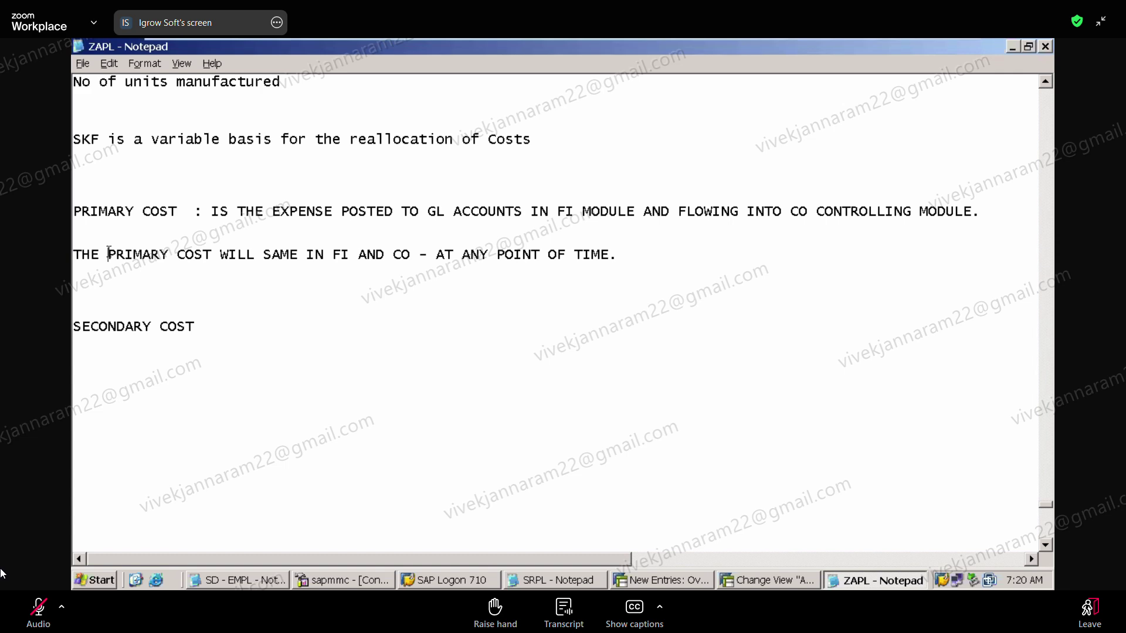
Change the SECONDARY COST heading to "SECONDARY COSTS" and begin its definition with ": ARE THE COSTS"
left_click(221, 333)
type(": ")
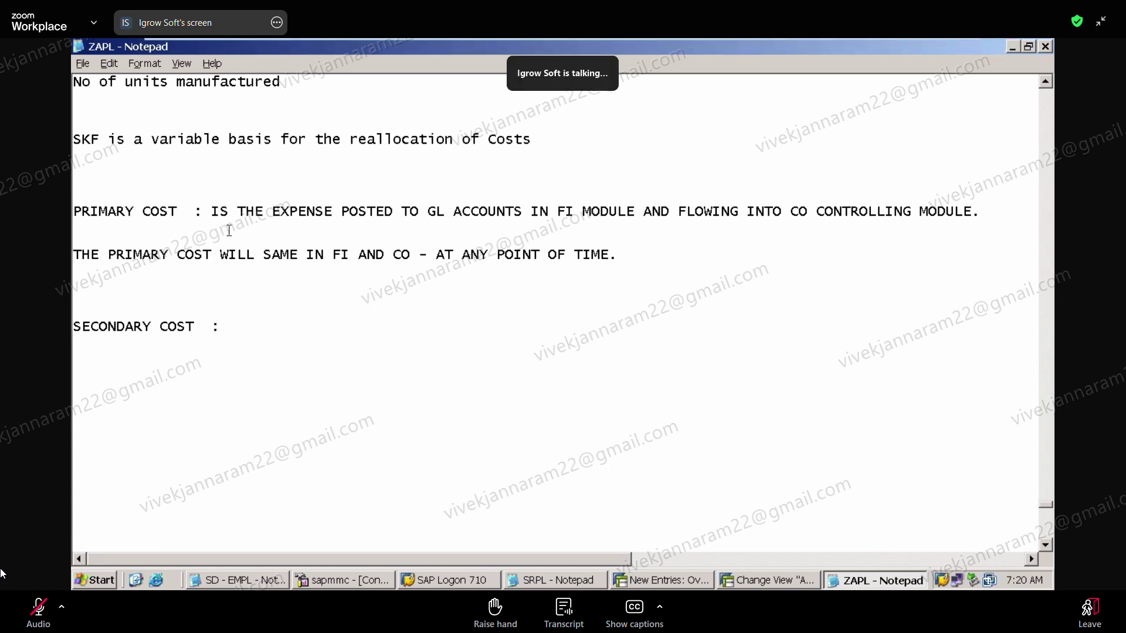
type("IS THE C")
type("OST")
key("BackSpace")
key("BackSpace")
key("BackSpace")
key("BackSpace")
key("BackSpace")
key("BackSpace")
key("BackSpace")
key("BackSpace")
key("BackSpace")
key("BackSpace")
key("BackSpace")
key("BackSpace")
key("BackSpace")
key("BackSpace")
key("BackSpace")
key("BackSpace")
type("S : ARE THE COST P[")
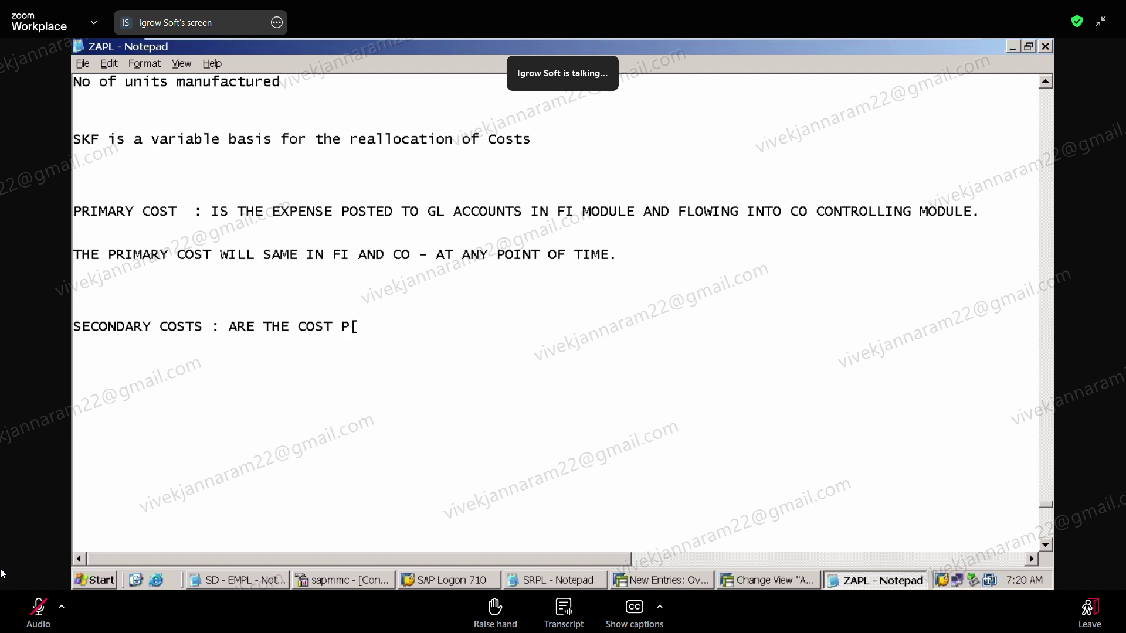
key("BackSpace")
type("CRATED")
key("BackSpace")
key("BackSpace")
key("BackSpace")
key("BackSpace")
key("BackSpace")
key("BackSpace")
key("BackSpace")
type("S")
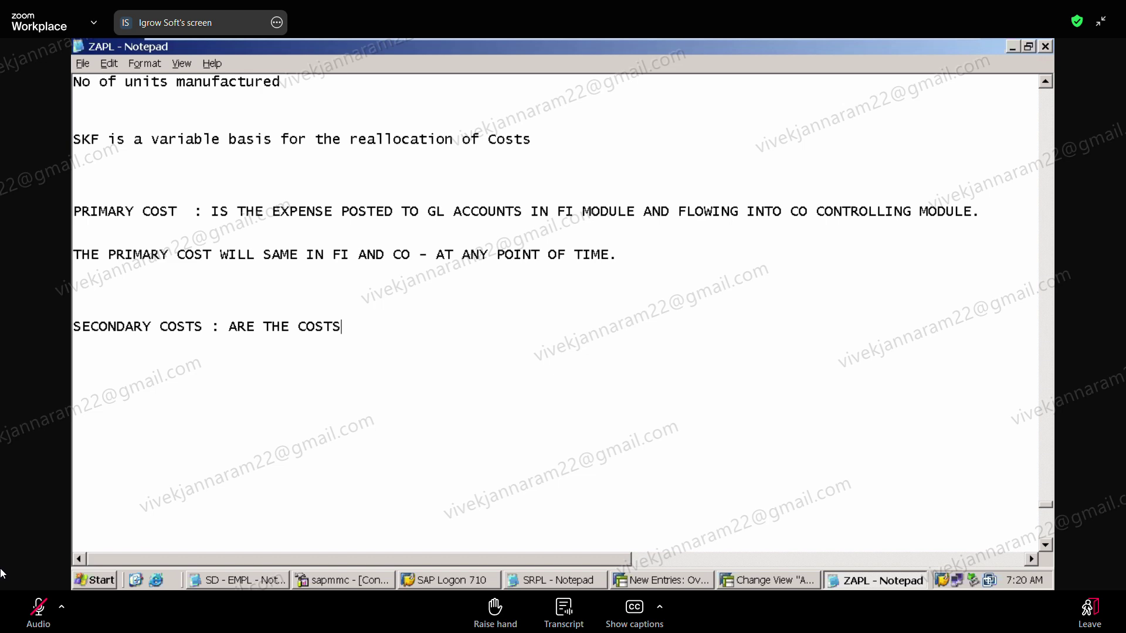
Continue the SECONDARY COSTS definition with "CREATED IN CO - CONTROLLING"
type(" CREATED IN")
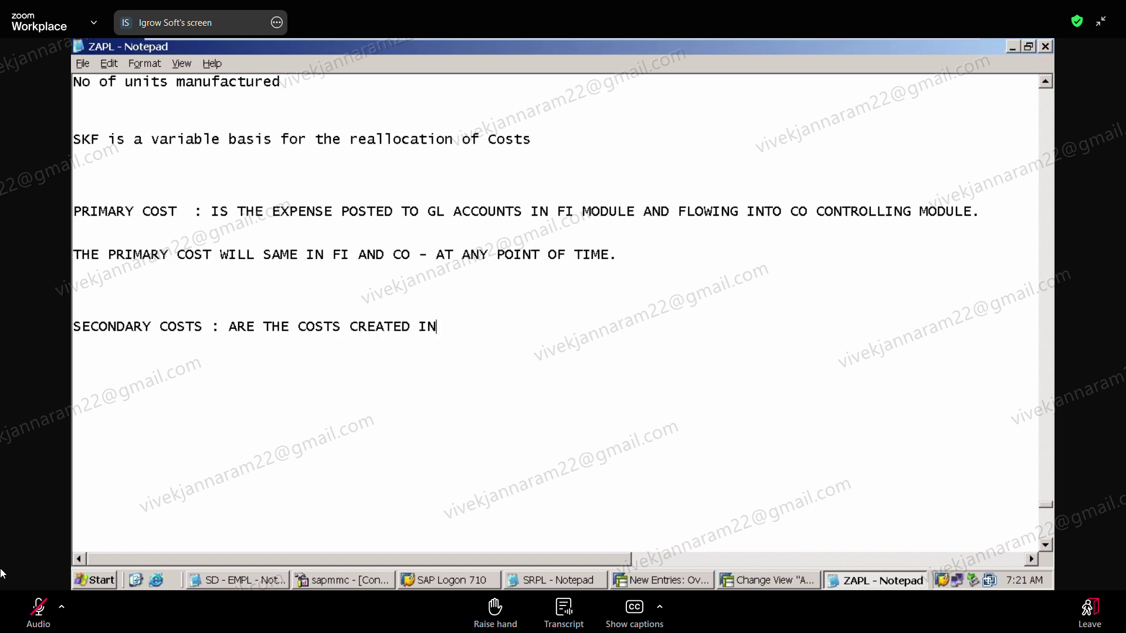
type(" CO - COTNROL")
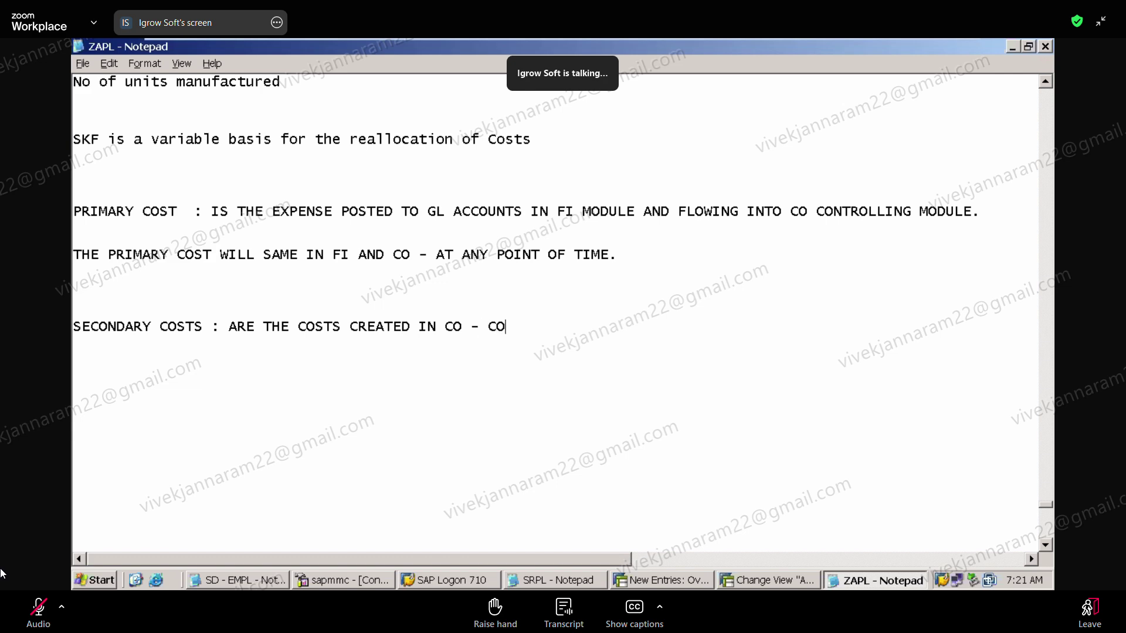
key("BackSpace")
key("BackSpace")
key("BackSpace")
key("BackSpace")
key("BackSpace")
type("NTROLLING F")
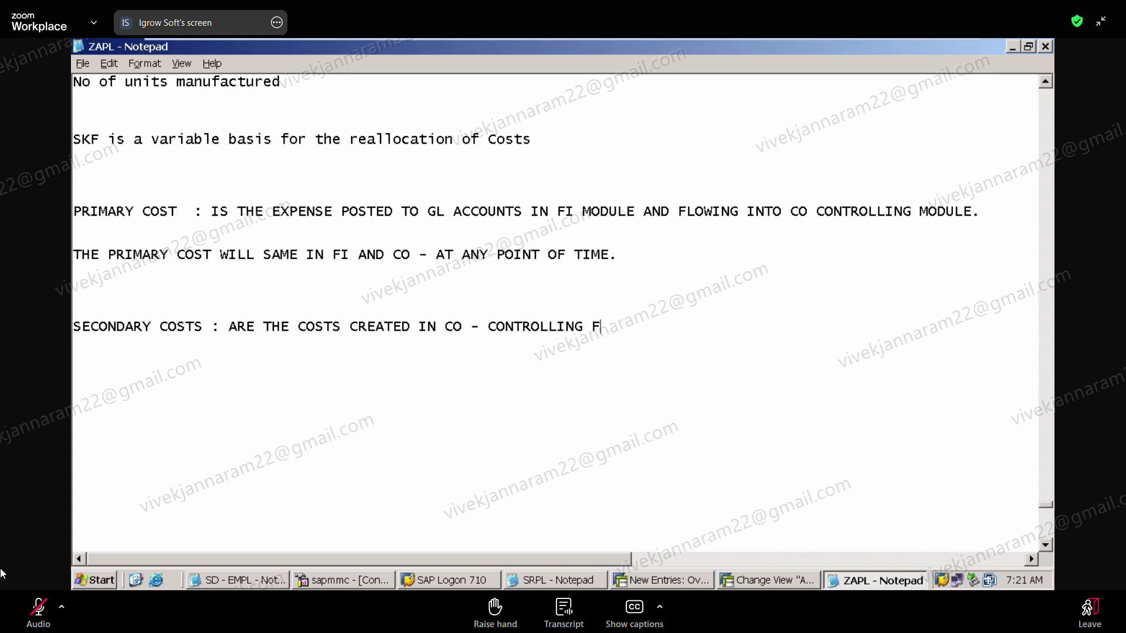
Extend the SECONDARY COSTS definition with "MODULE FOR REPORTING PURPOSES"
key("BackSpace")
type("M")
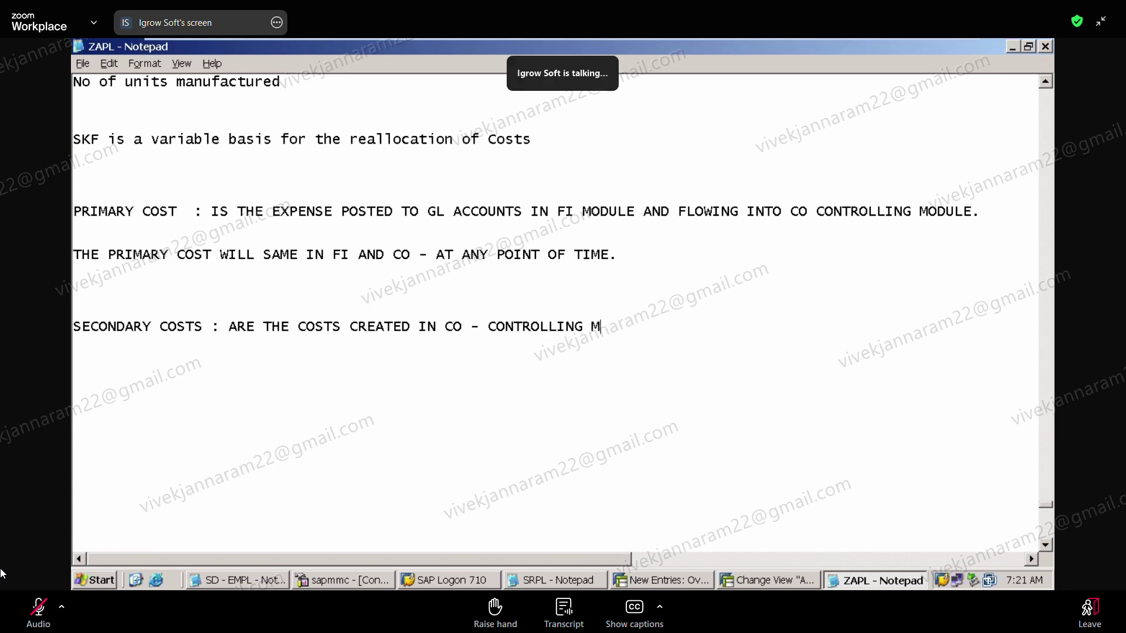
type("ODULE FOR REP;")
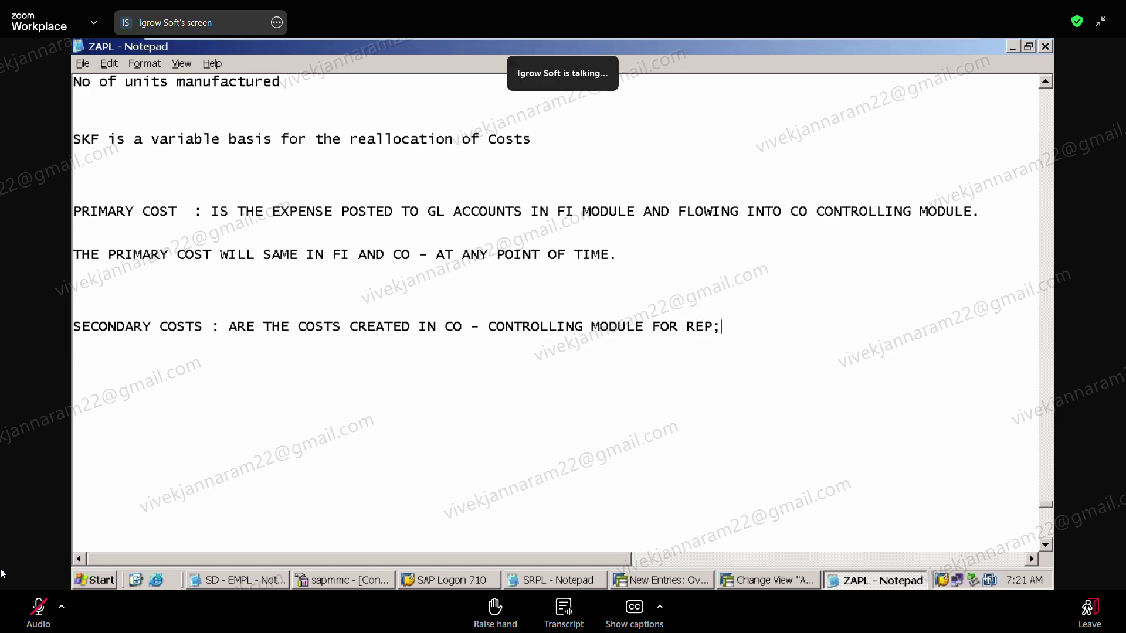
key("BackSpace")
key("BackSpace")
type("PRO")
key("BackSpace")
key("BackSpace")
type("ORTING ")
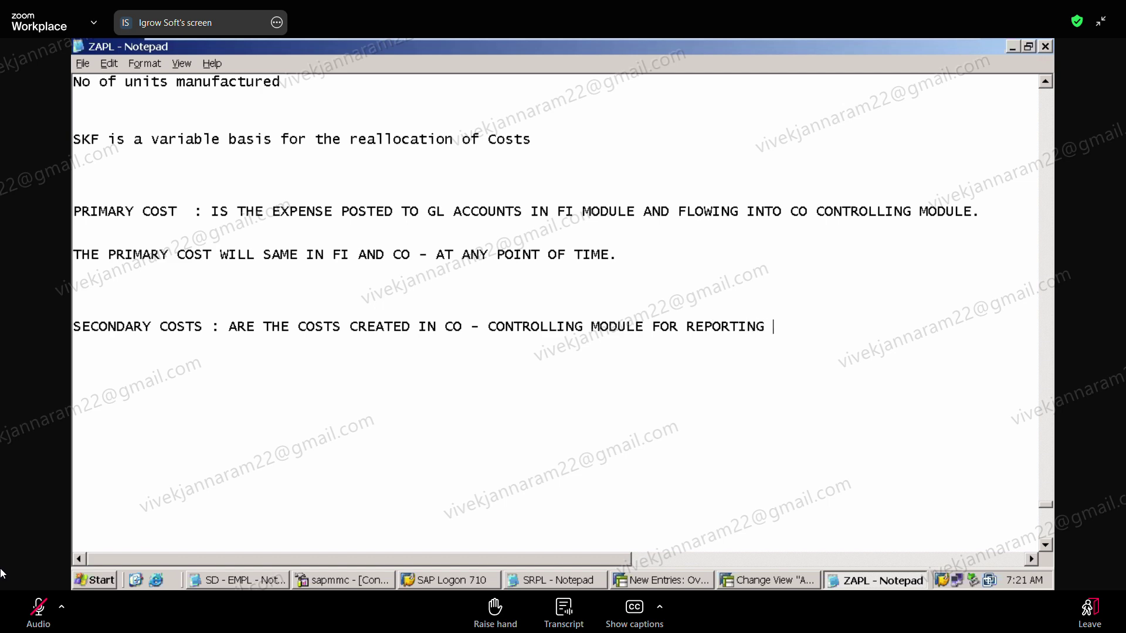
type("PURPOSES")
Change "IN" to "WITHIN" before CO in the SECONDARY COSTS definition
left_click(418, 328)
type("WITHIN")
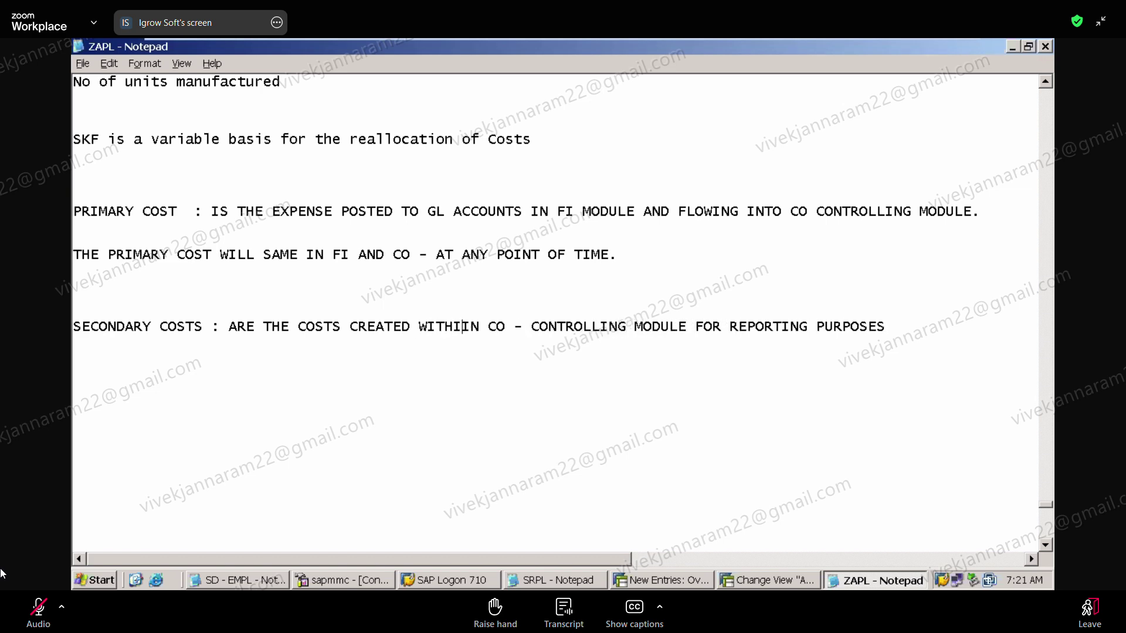
key("BackSpace")
key("BackSpace")
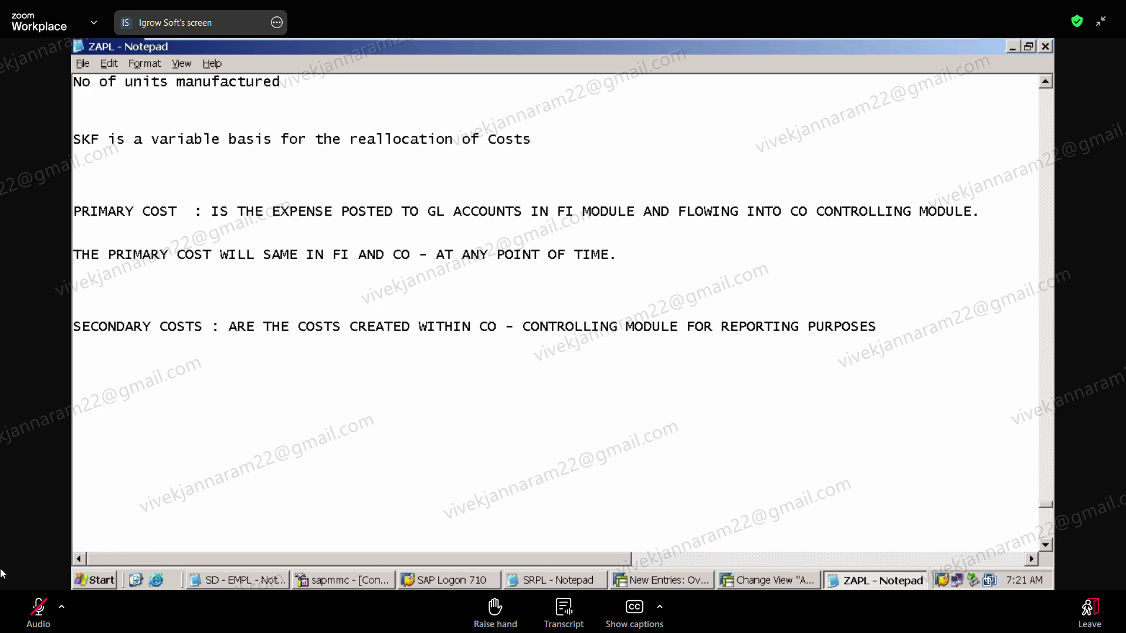
End the SECONDARY COSTS definition with ". THEY DO NOT FLOW FROM FI." and add blank lines after it
type("THEY DO NOT FL")
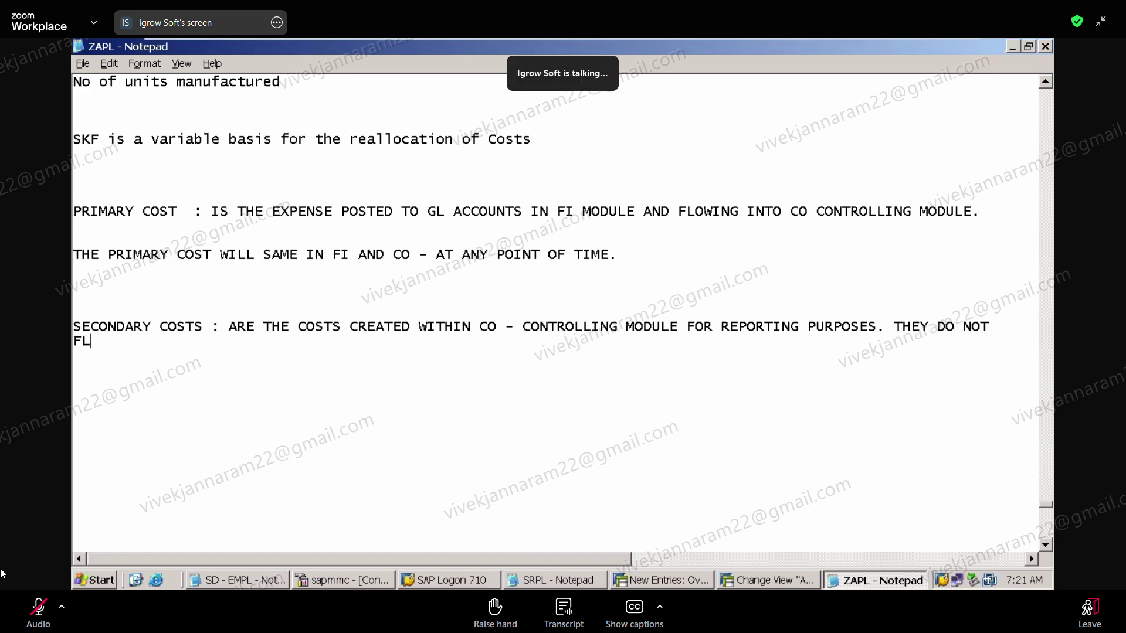
type("OW FROM FI")
key("Return")
key("Return")
Start an example below the SECONDARY COSTS definition with the line "P100 : PRODUCTION COST CENTER", followed by blank lines
scroll(1045, 545, "down", 3)
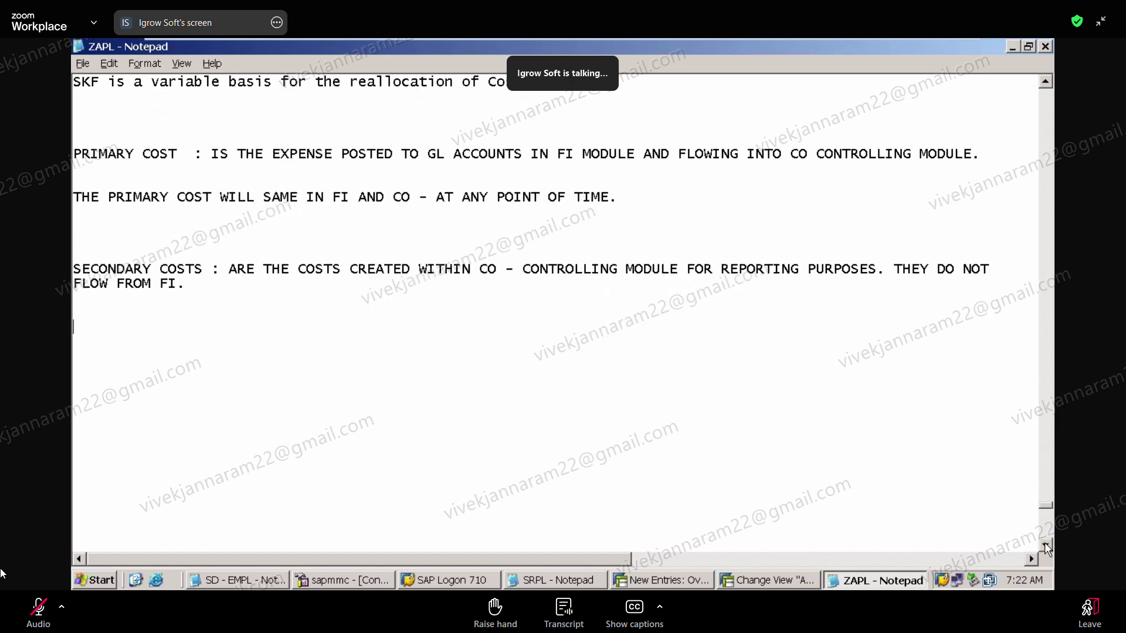
scroll(1044, 543, "down", 8)
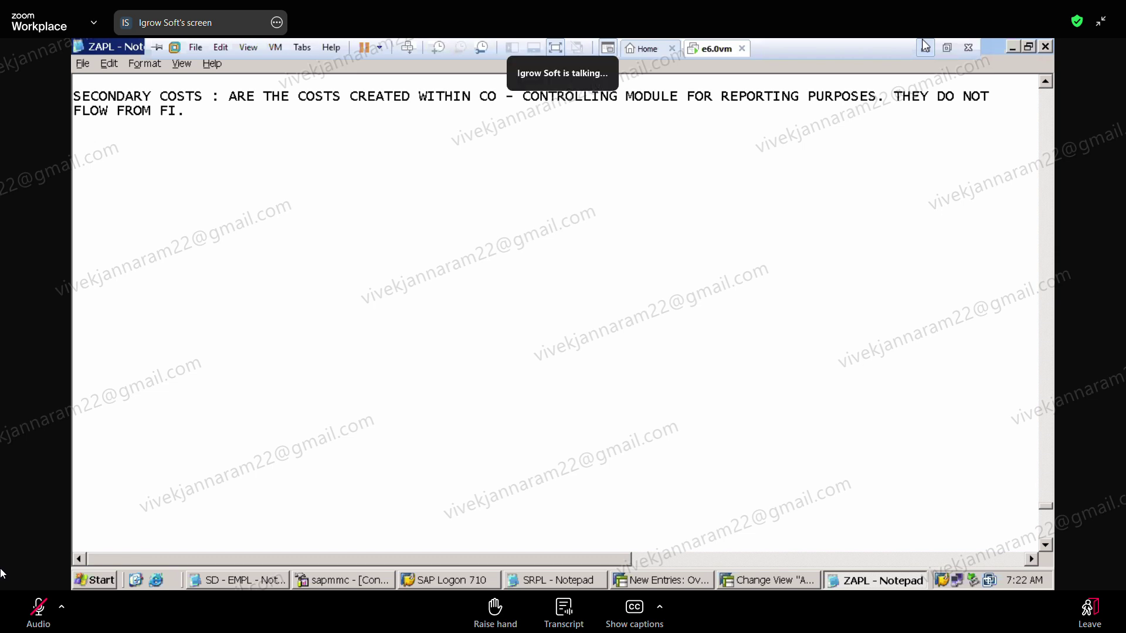
left_click(106, 167)
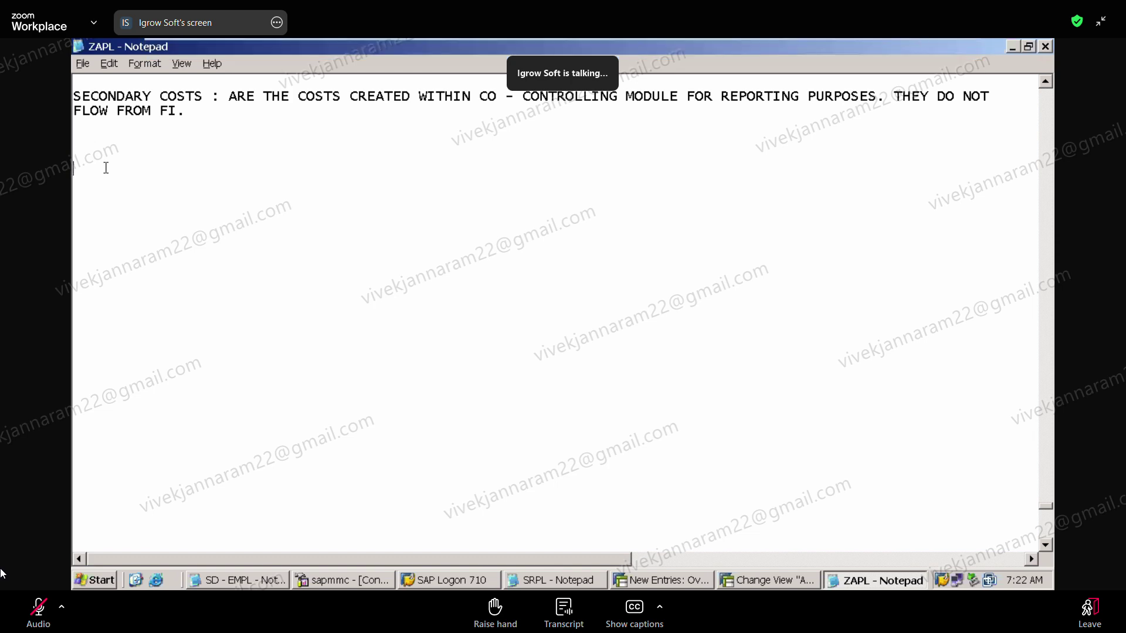
type("P100 : PROUD")
type("C")
key("BackSpace")
key("BackSpace")
key("BackSpace")
type("DUCTION")
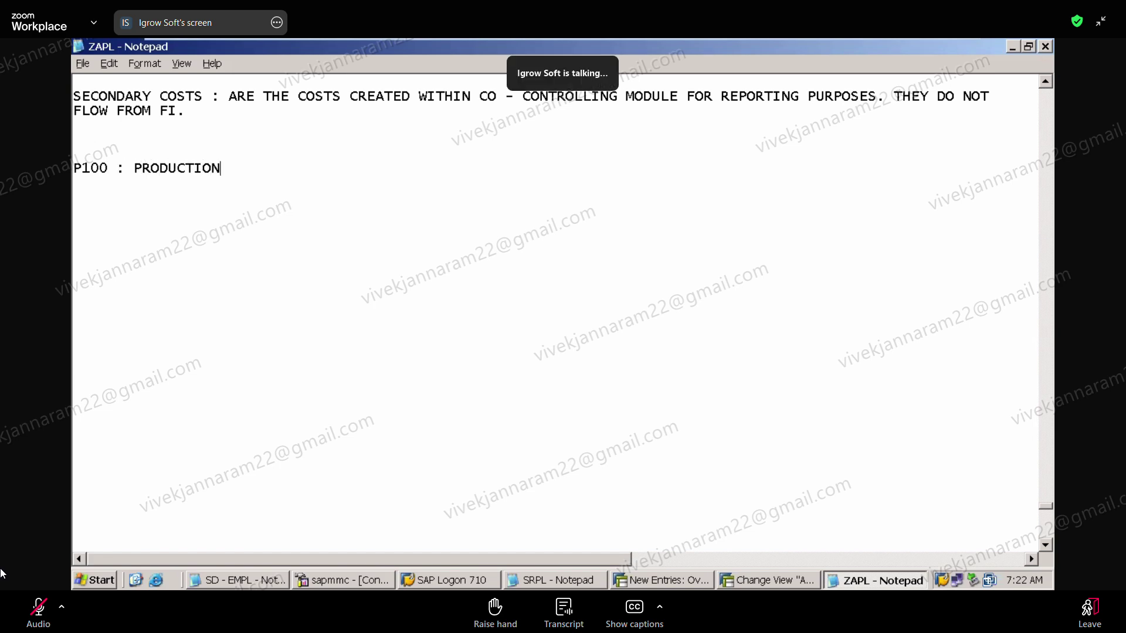
type(" COST CENTER")
key("Return")
key("Return")
key("Return")
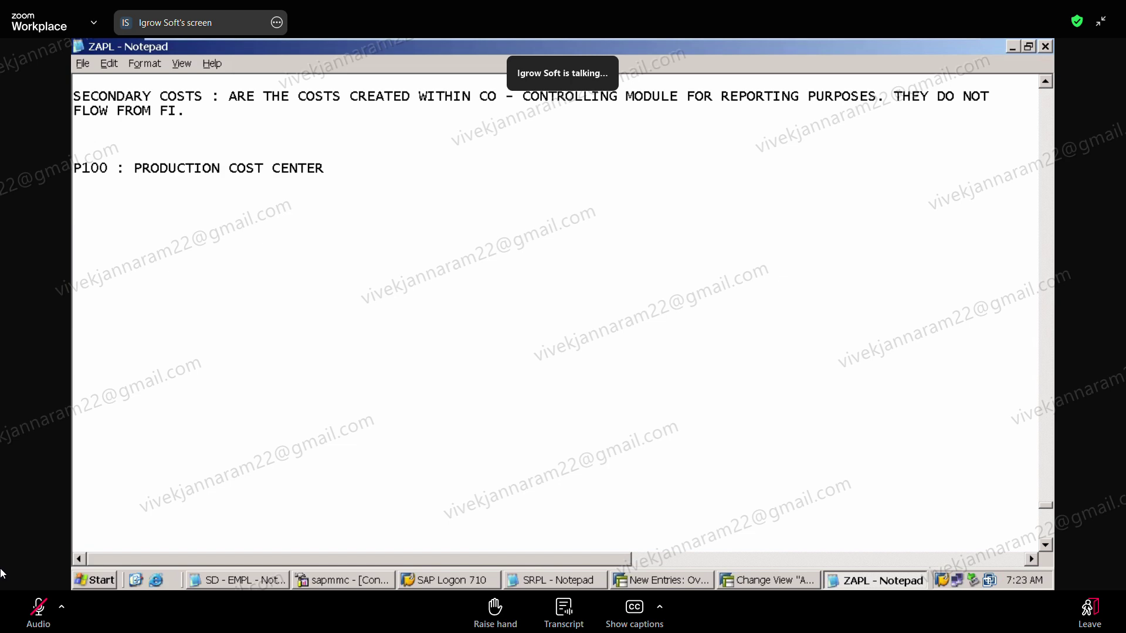
List two processes under the P100 line: "PROCESS1 - LAPTOPS" and "PROCESS2 - PRINTERS", separated by a blank line
type("PROCESS1 - LAPTOPS")
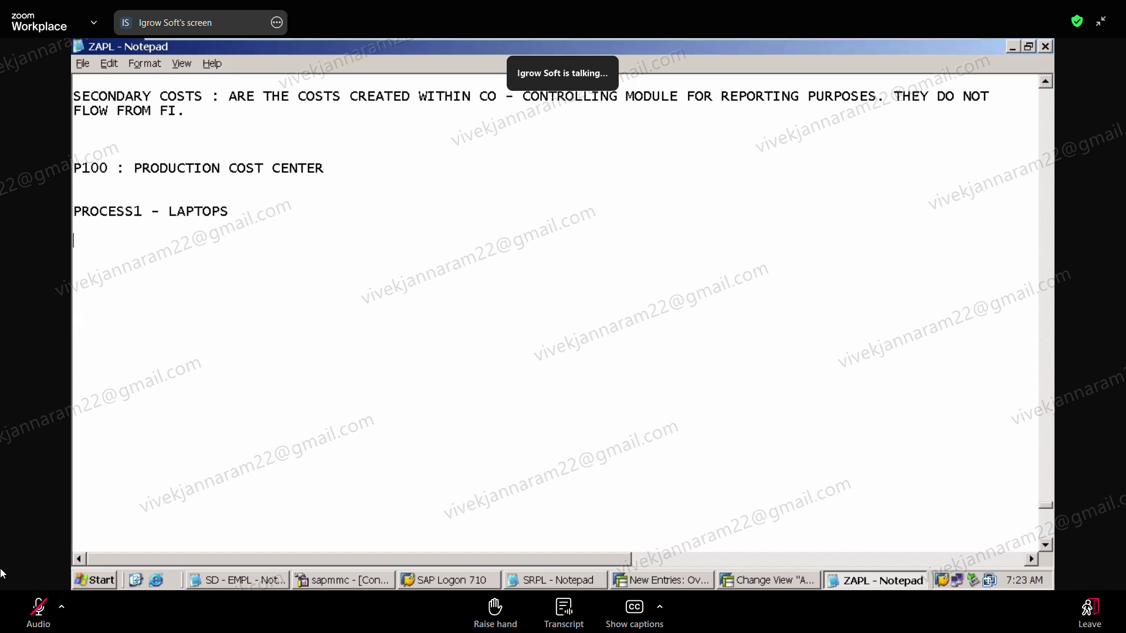
key("Return")
key("Return")
type("PROCESS2 - P")
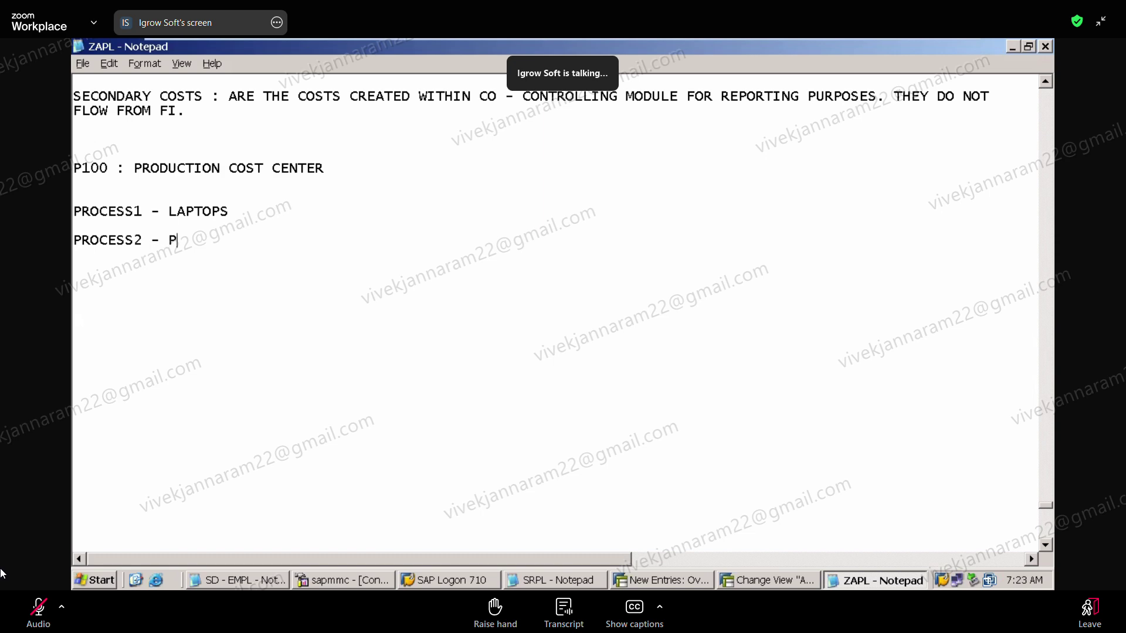
type("TI")
key("BackSpace")
key("BackSpace")
type("RITNER")
type("S")
key("BackSpace")
key("BackSpace")
key("BackSpace")
key("BackSpace")
key("BackSpace")
type("NTERS")
key("Return")
key("Return")
Add the line "QUALITY CHECK OF FINISHED GOODS : QC EXP COST ELEMENT : Rs 100000" below the processes
type("QUALIT")
key("BackSpace")
type("ITY")
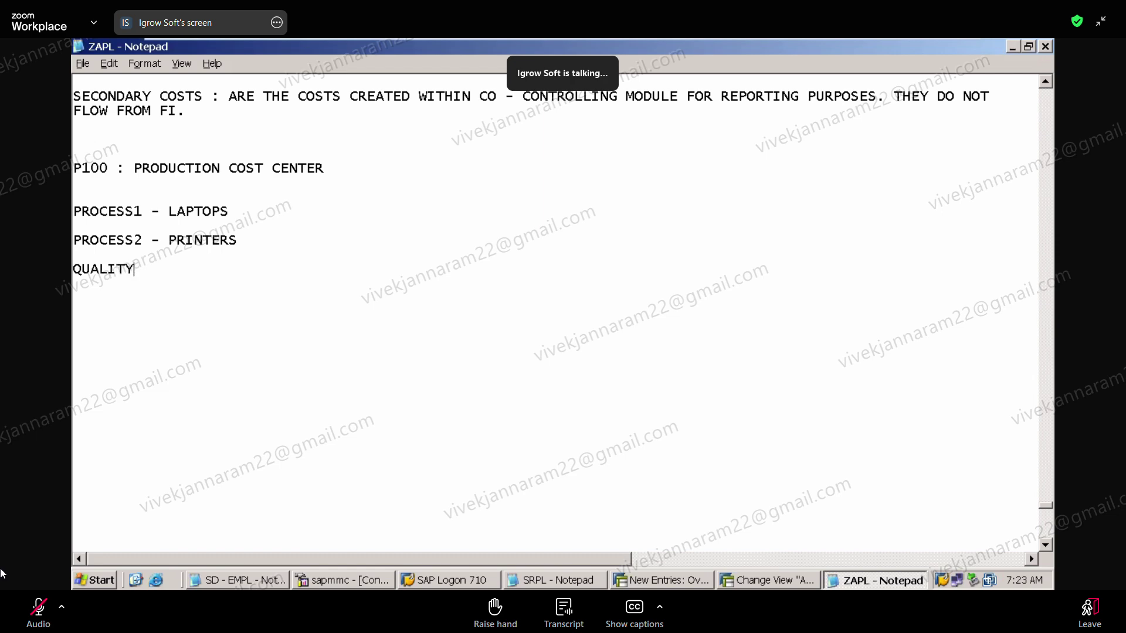
type(" CHECK OF FINI")
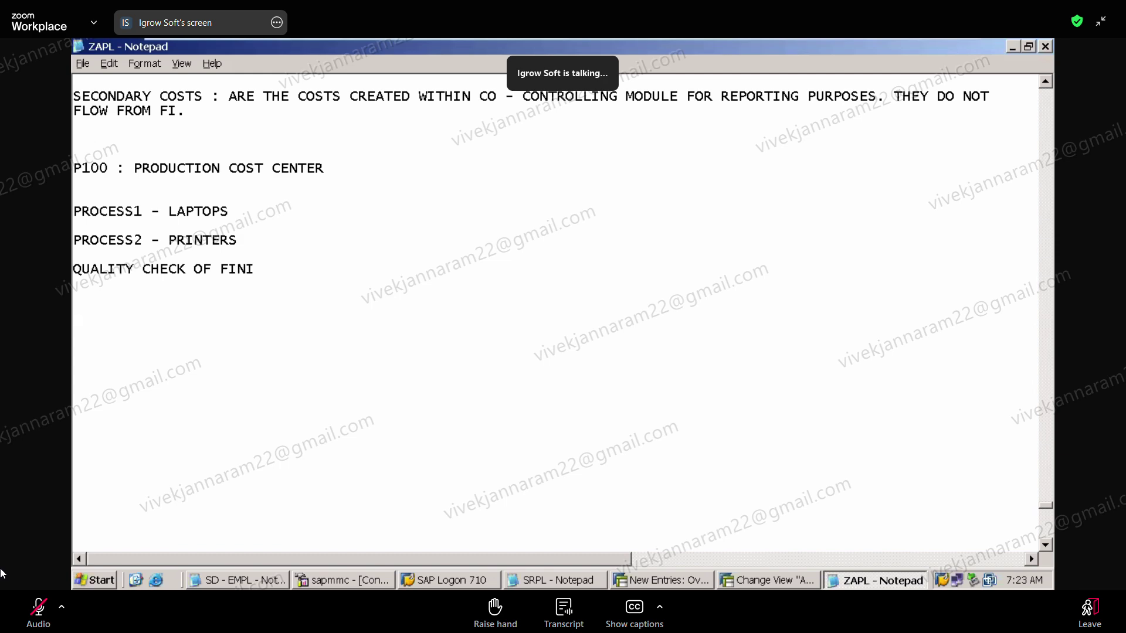
type("SHED GOODS  : QC EXP ")
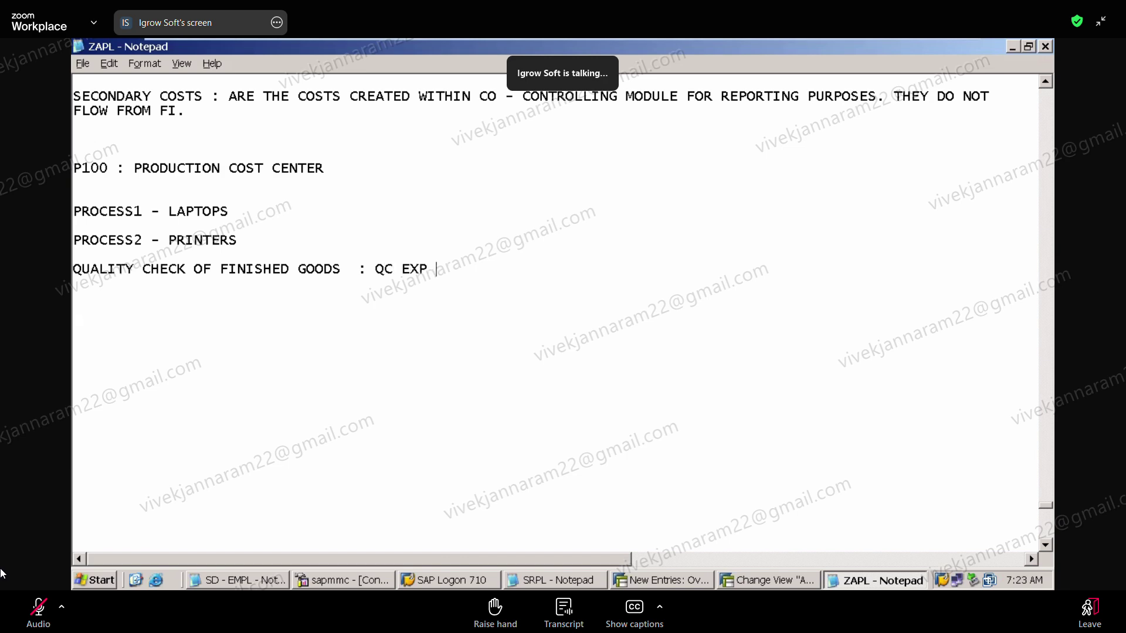
type("COST ELEMENT ")
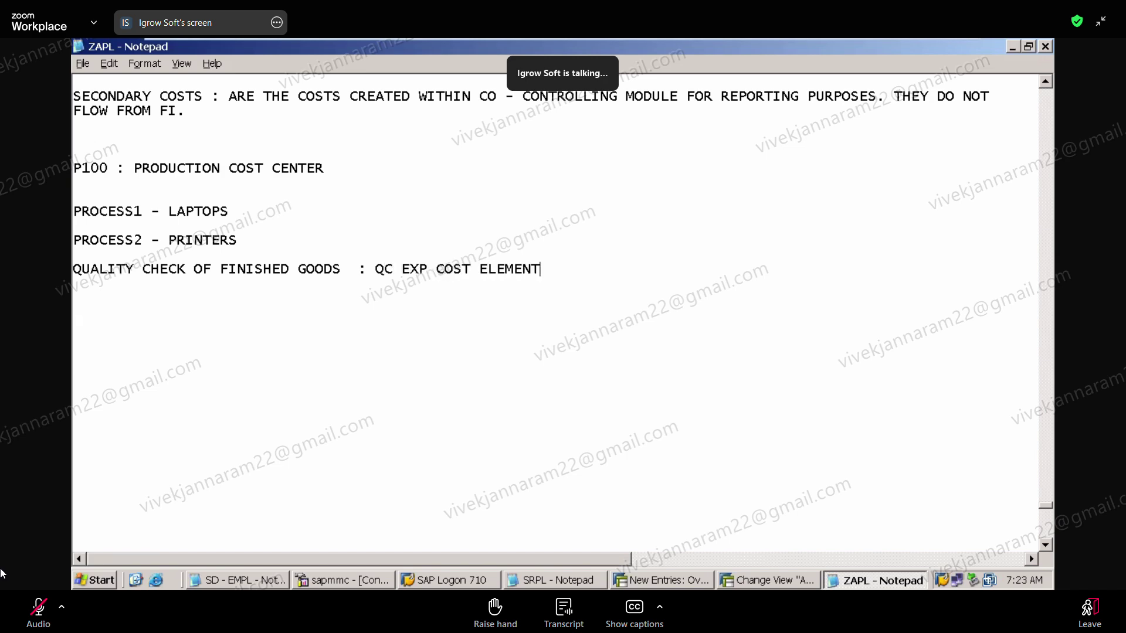
type(": RS")
key("BackSpace")
type("s 100000")
Insert "GL/" directly before COST ELEMENT in the quality check line
left_click(428, 270)
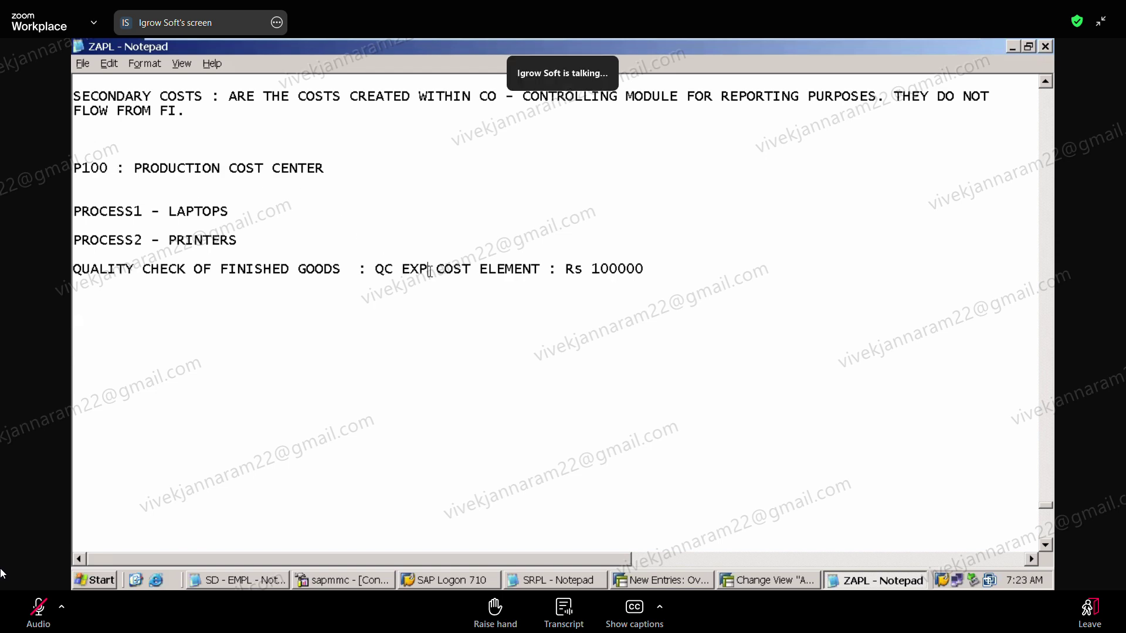
type("GL ")
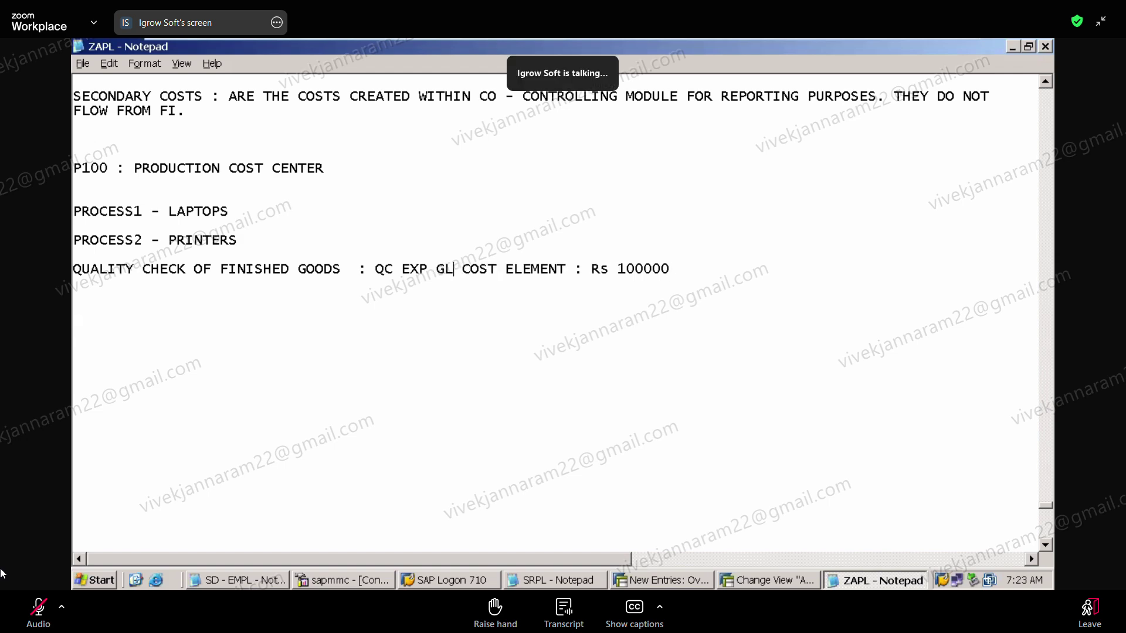
type("/")
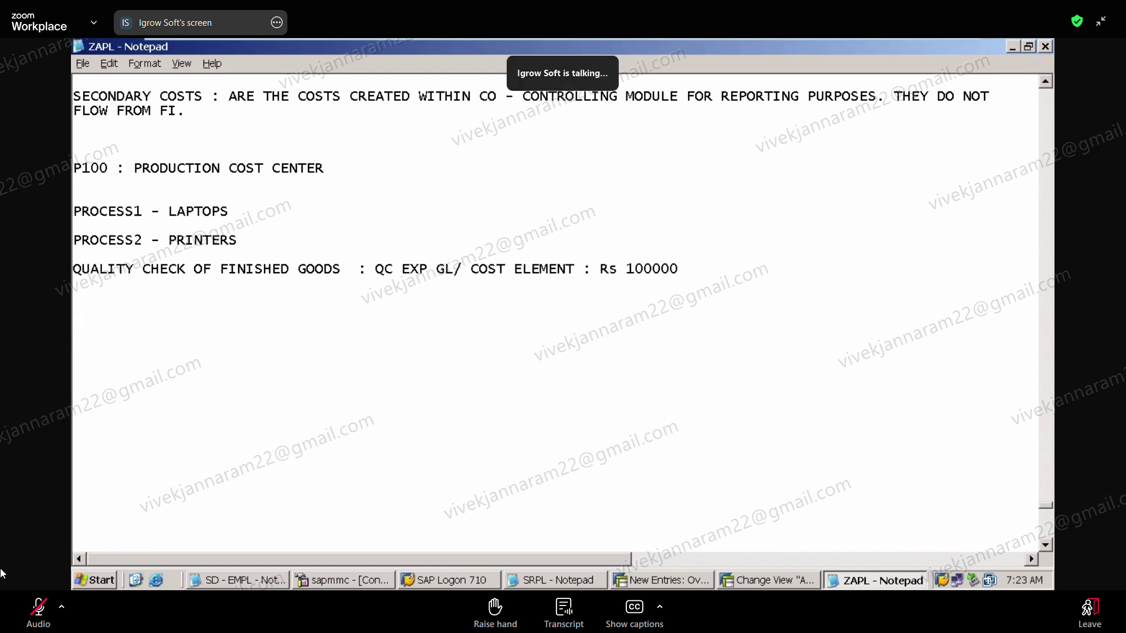
key("Delete")
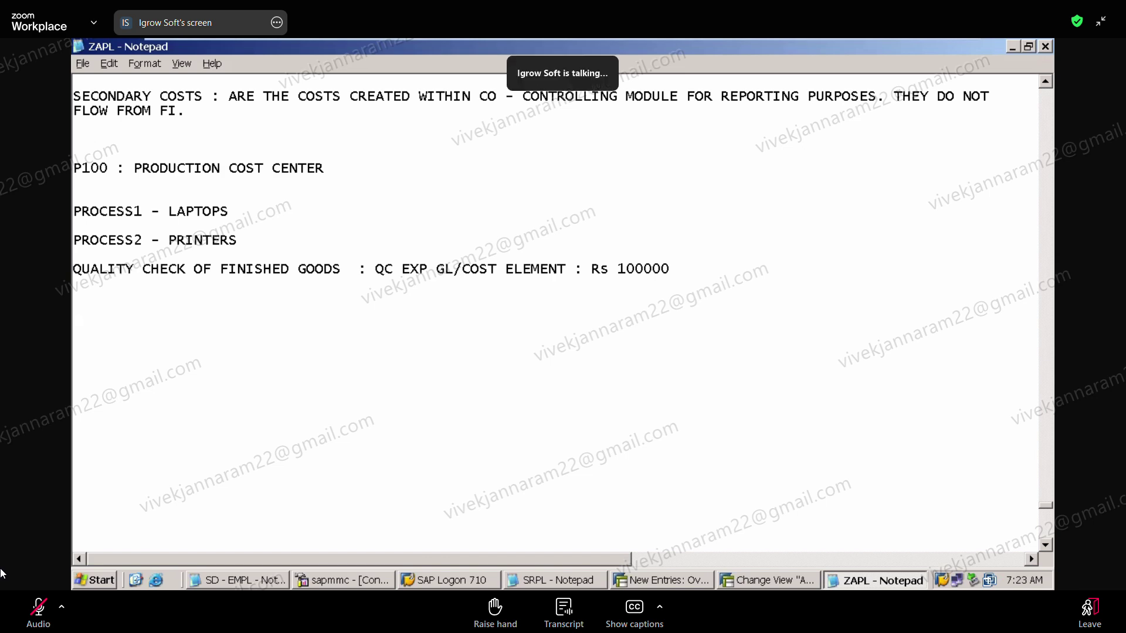
Highlight the quality check expense line, followed by the PROCESS1 and PROCESS2 lines, to review the example
left_click(666, 276)
key("shift+Home")
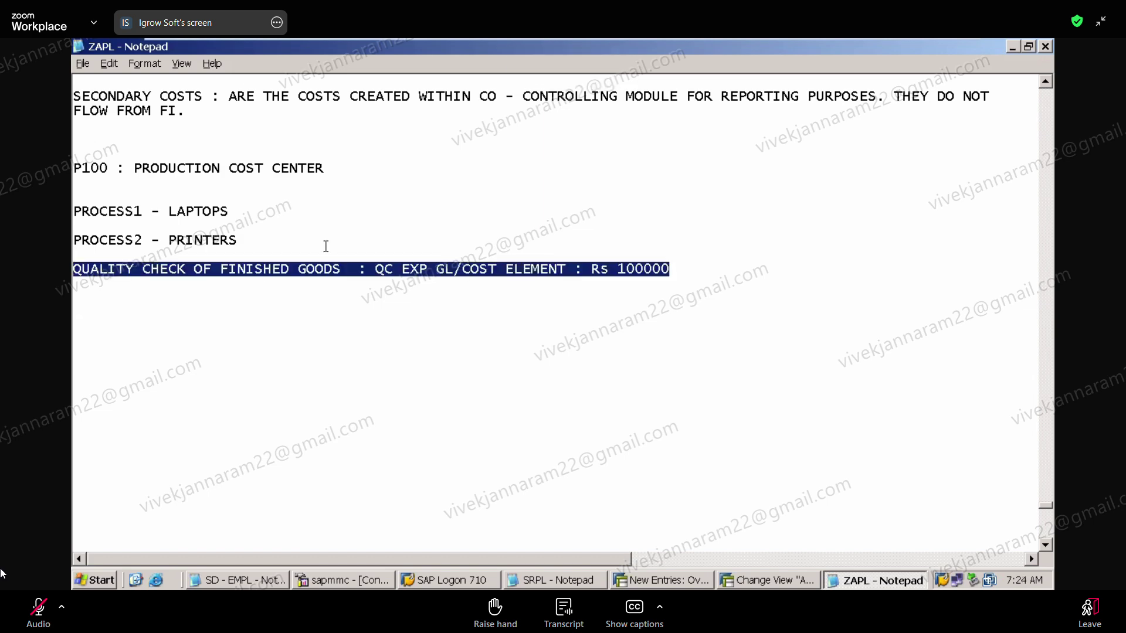
left_click_drag(262, 235, 249, 194)
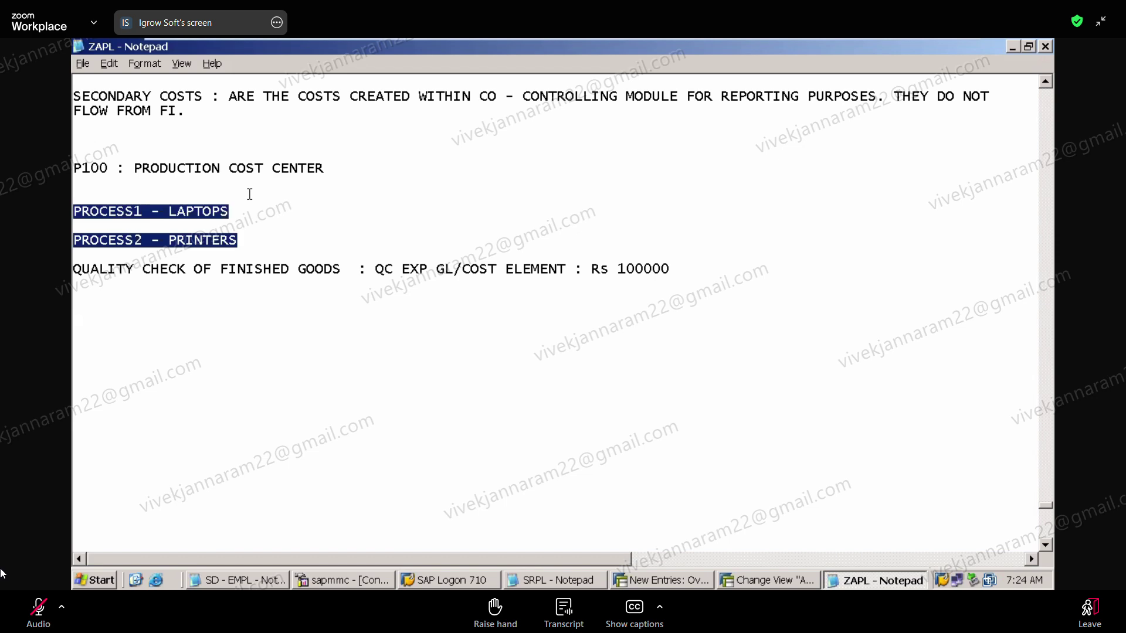
Remove the blank line between the PROCESS1 and PROCESS2 lines and highlight both lines
left_click(88, 226)
key("BackSpace")
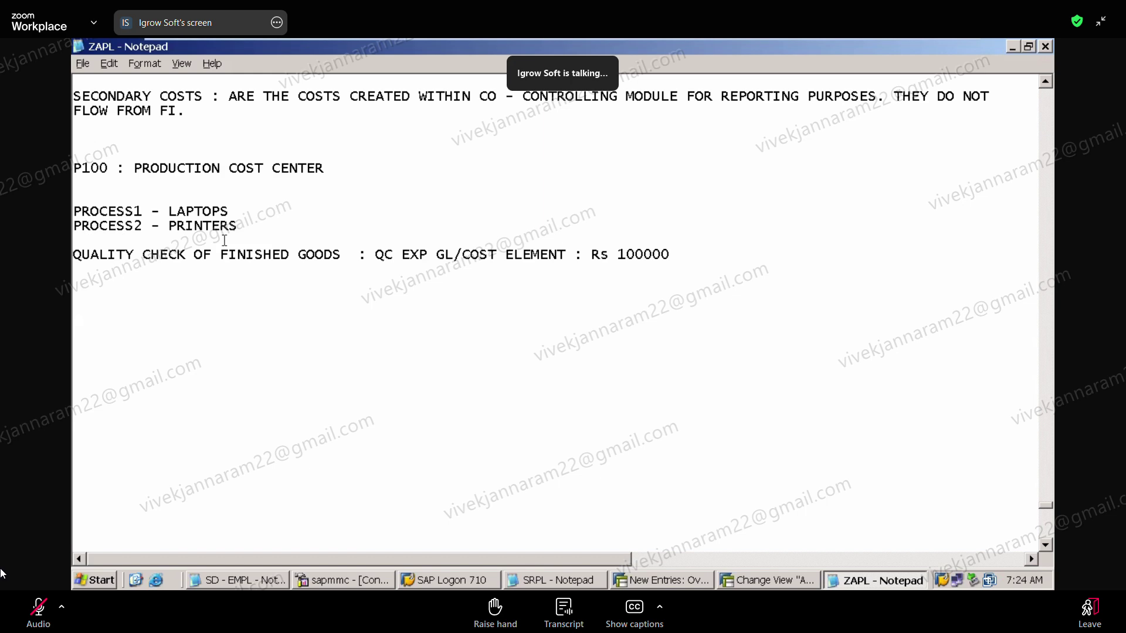
left_click_drag(248, 231, 240, 182)
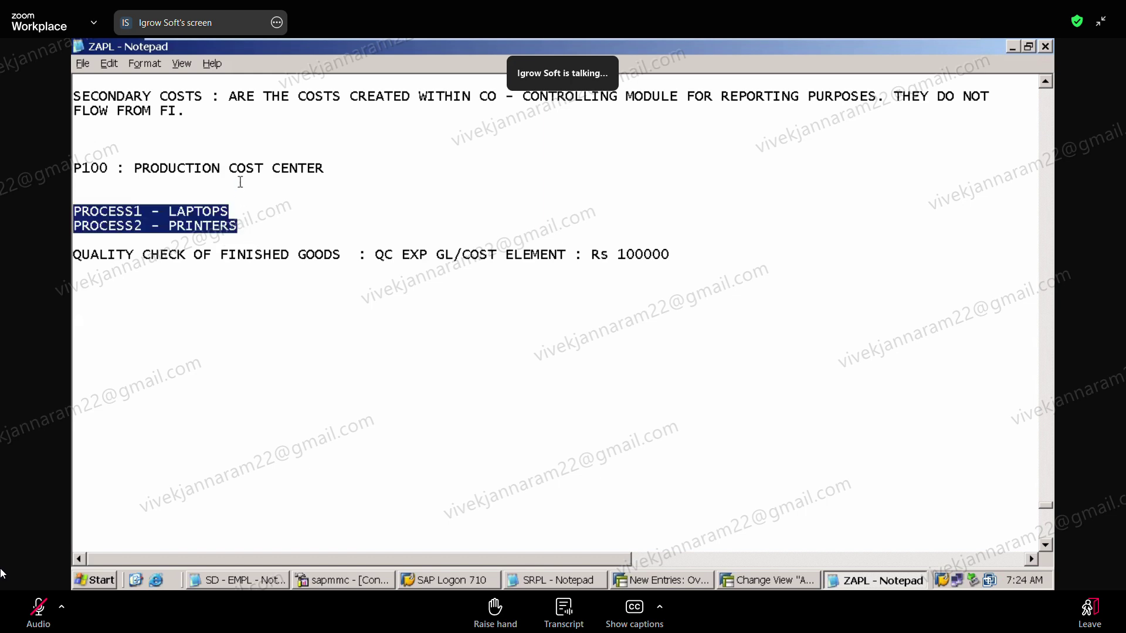
Add the heading "NO. OF UNITS MANUFACTURED" below the quality check expense line
left_click(207, 295)
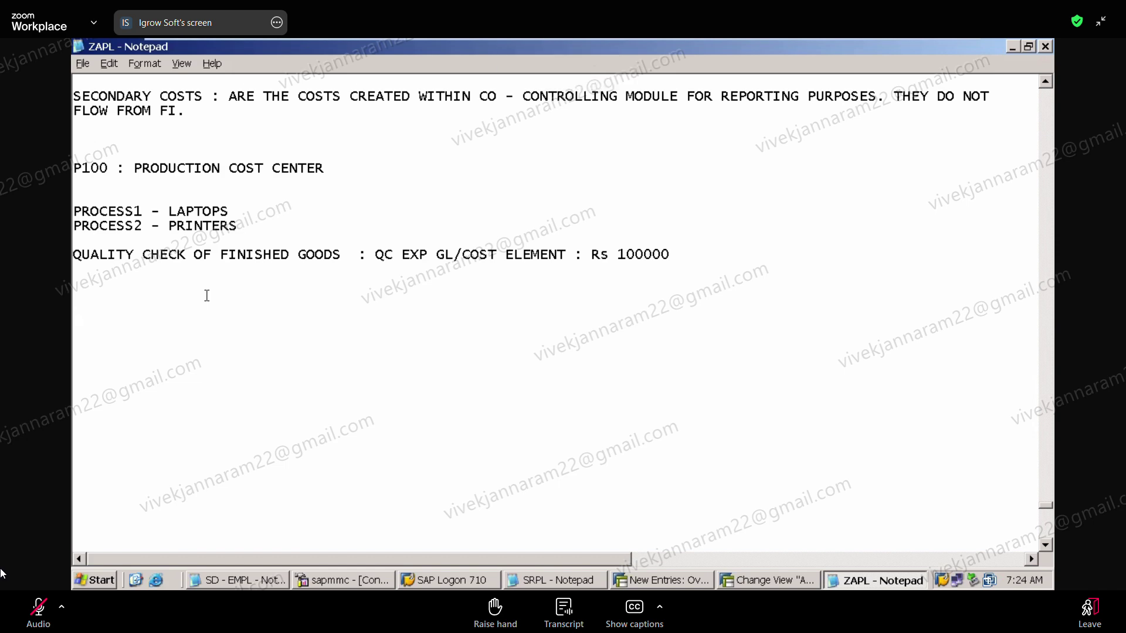
type("NO")
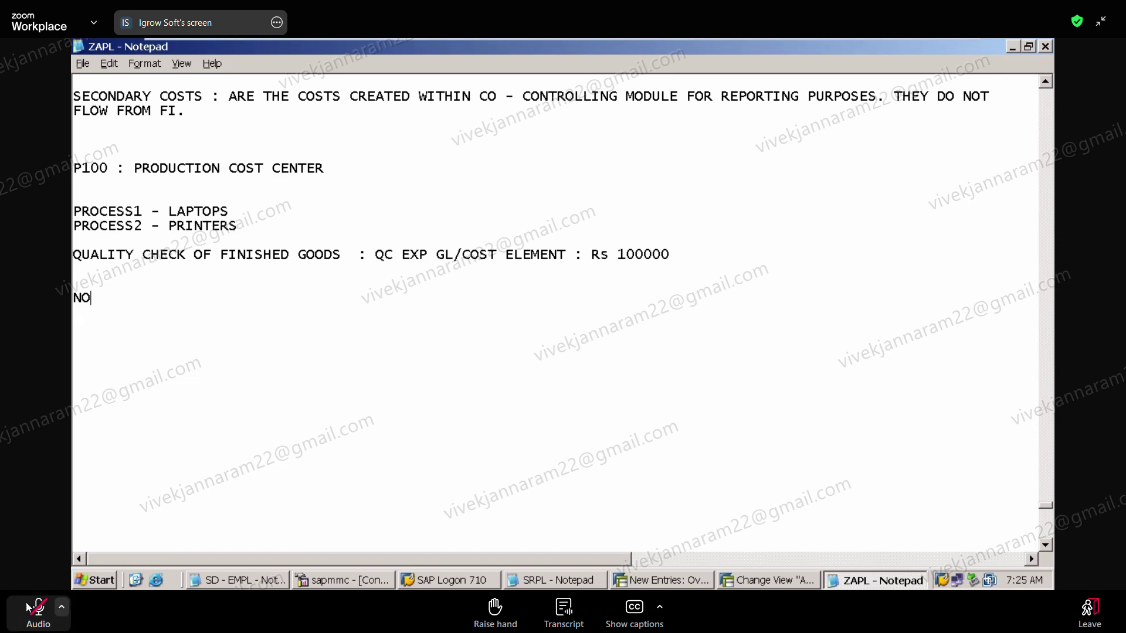
type(". OF UNITES")
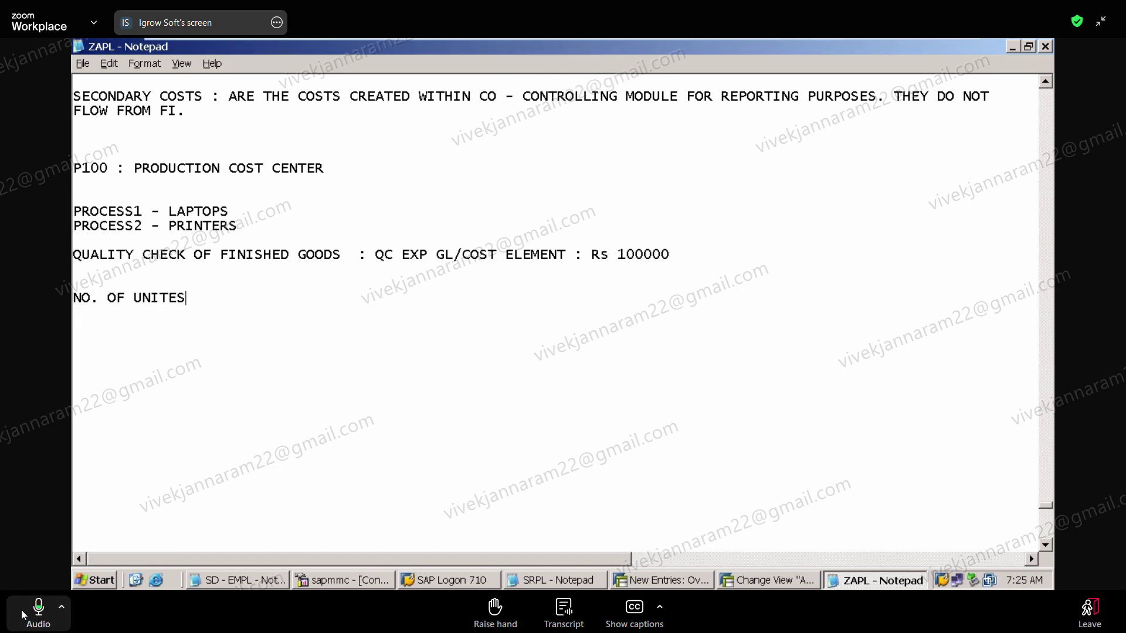
key("BackSpace")
key("BackSpace")
type("S MANUF")
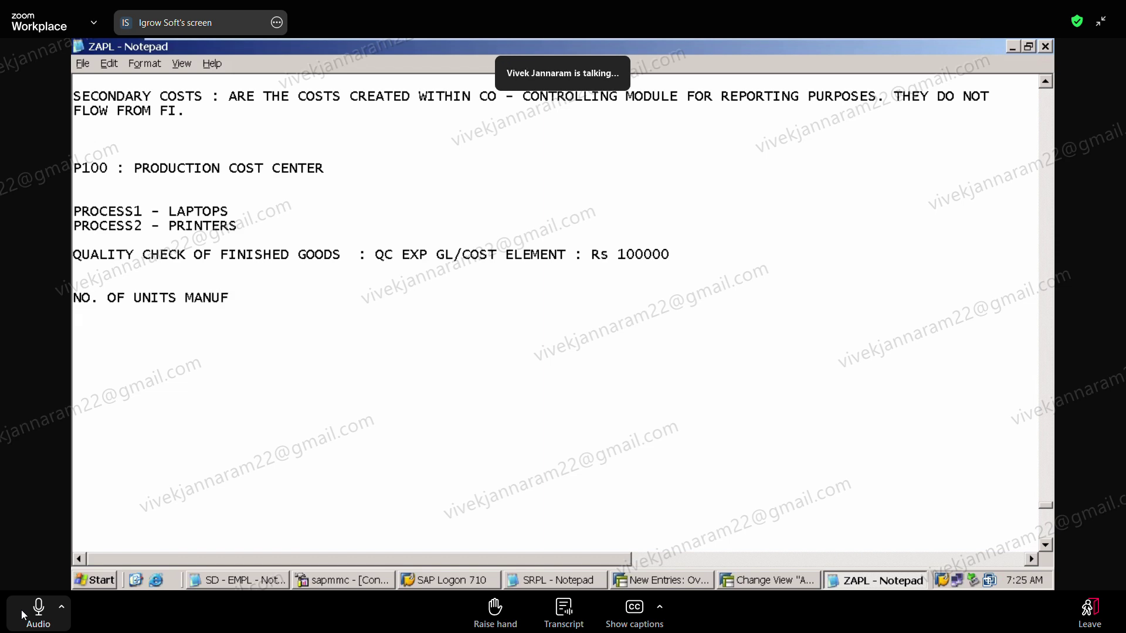
left_click(24, 615)
type("ACTURES")
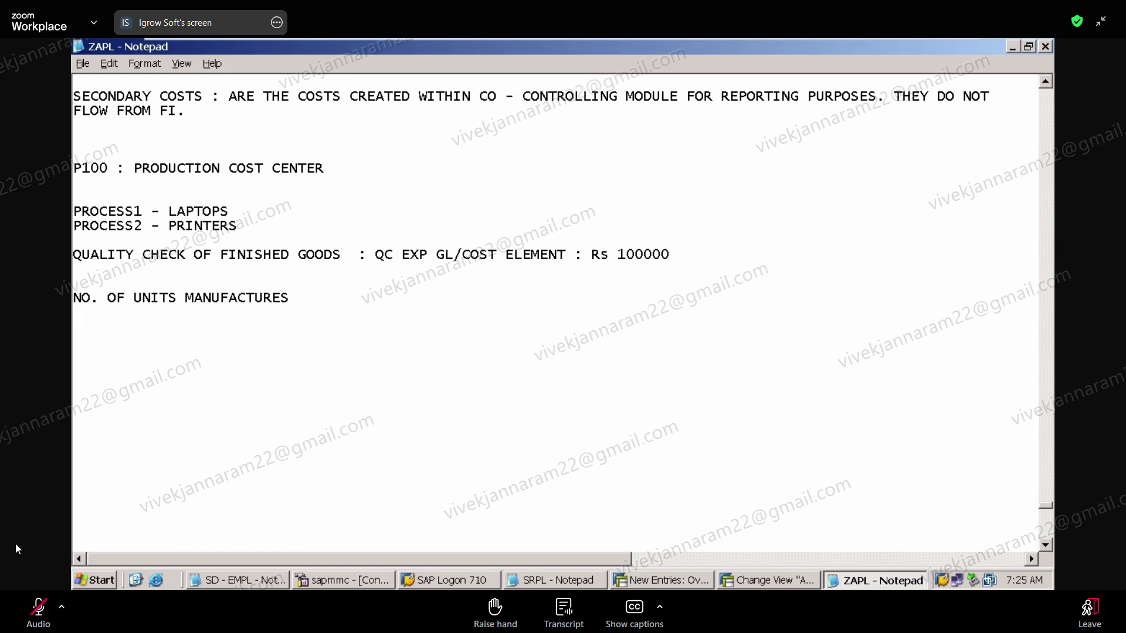
key("BackSpace")
type("D")
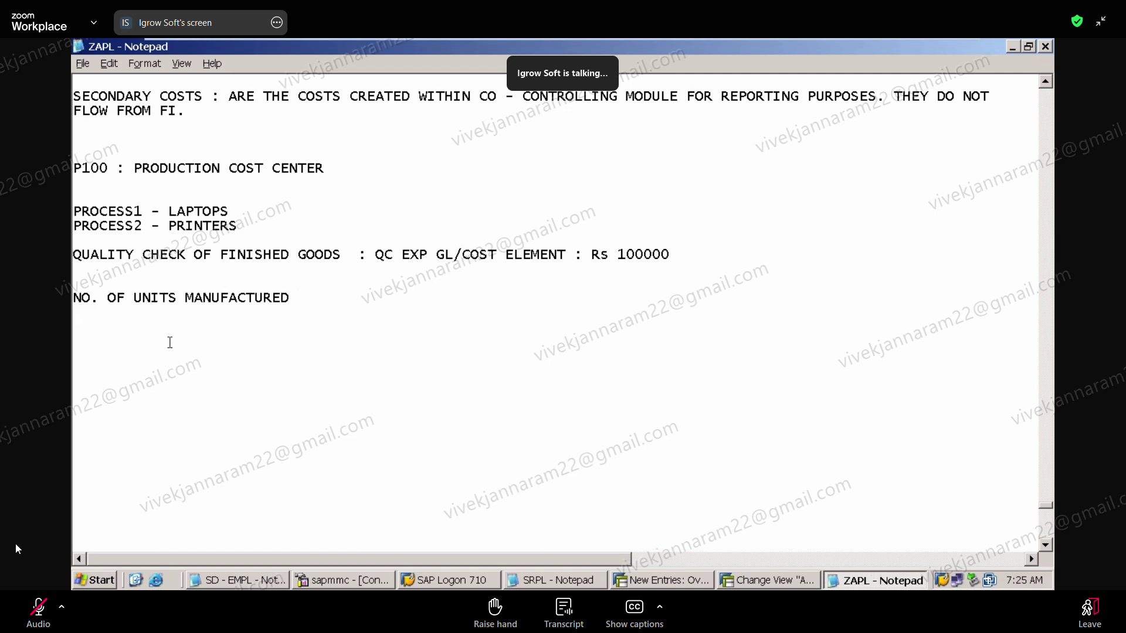
List the manufactured quantities under the heading as "LAPTOPS : 600 UNITS" and "PRINTERS: 400 UNITS"
left_click(164, 326)
type("LAPTOPS : 600")
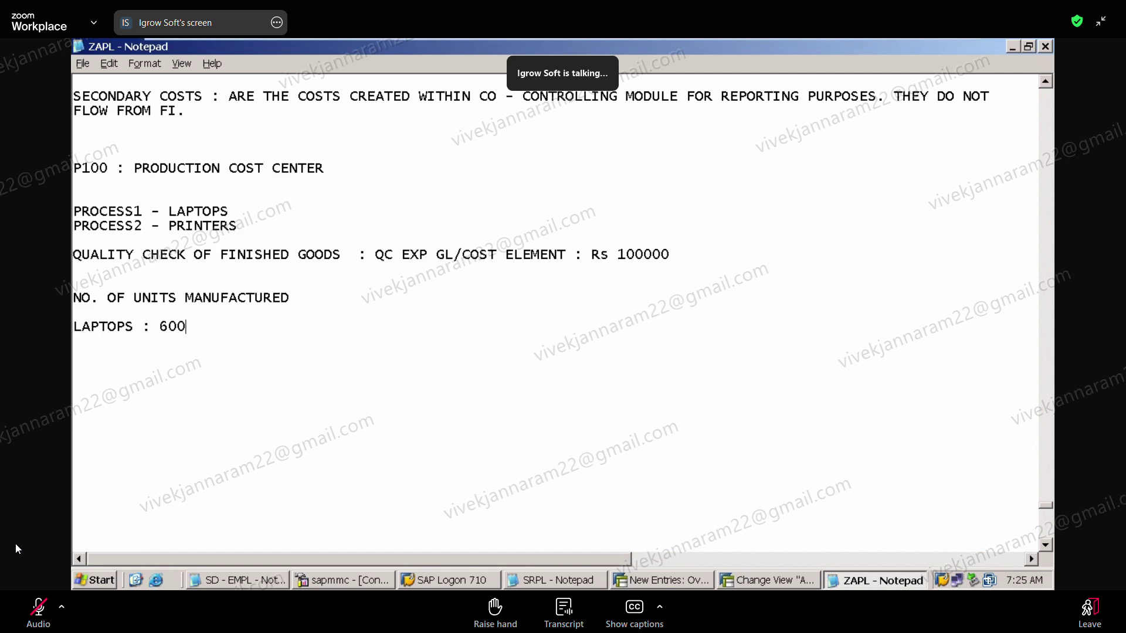
type("UNITS")
key("Return")
type("PRINTERS")
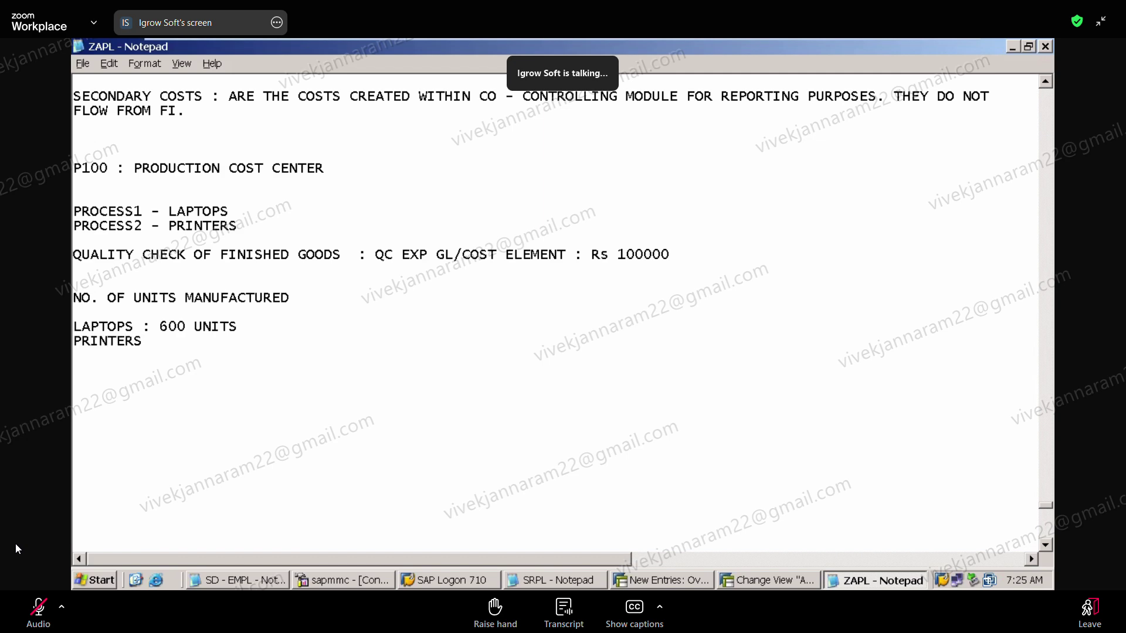
type(": 400 UN")
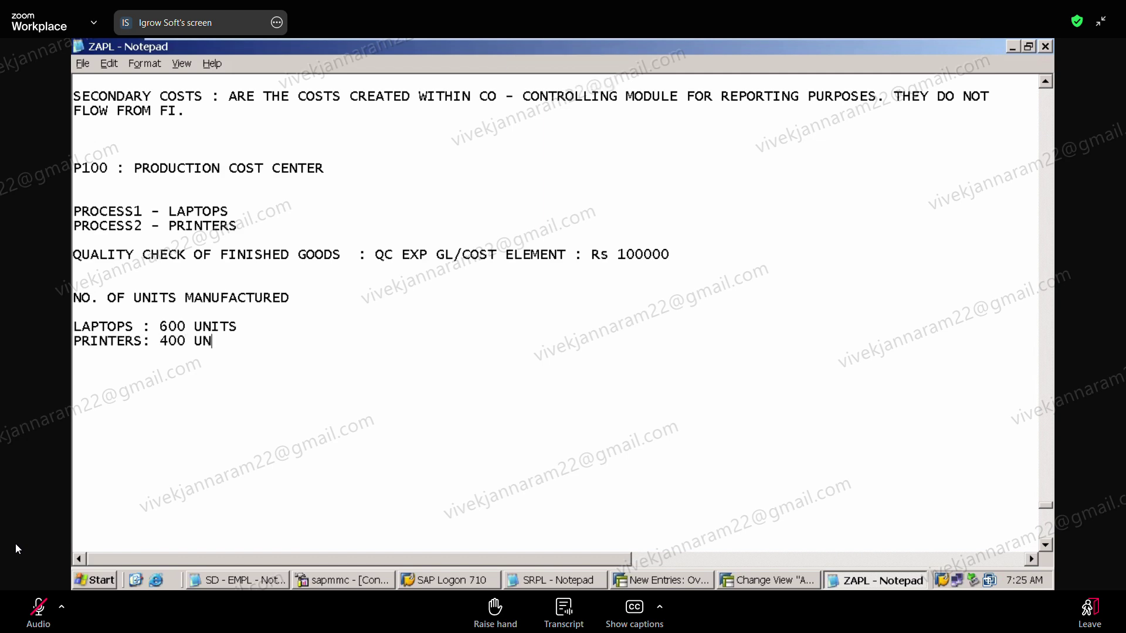
type("ITS")
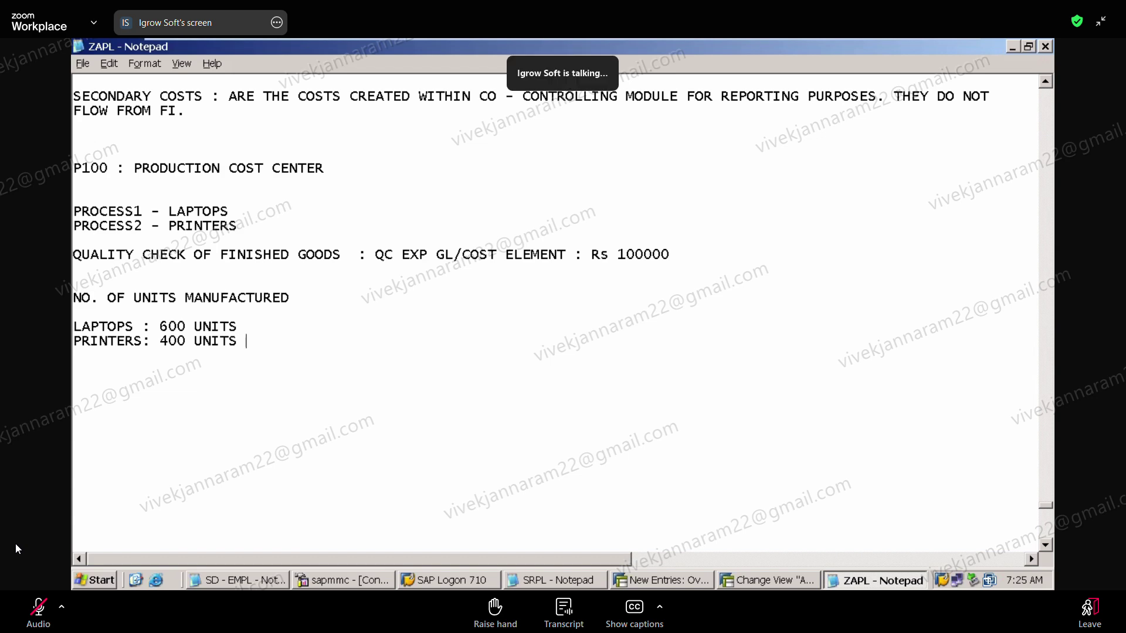
Add a run of blank lines below the PRINTERS quantity to make room for more notes
key("Return")
key("Return")
key("Return")
left_click(266, 214)
left_click(220, 360)
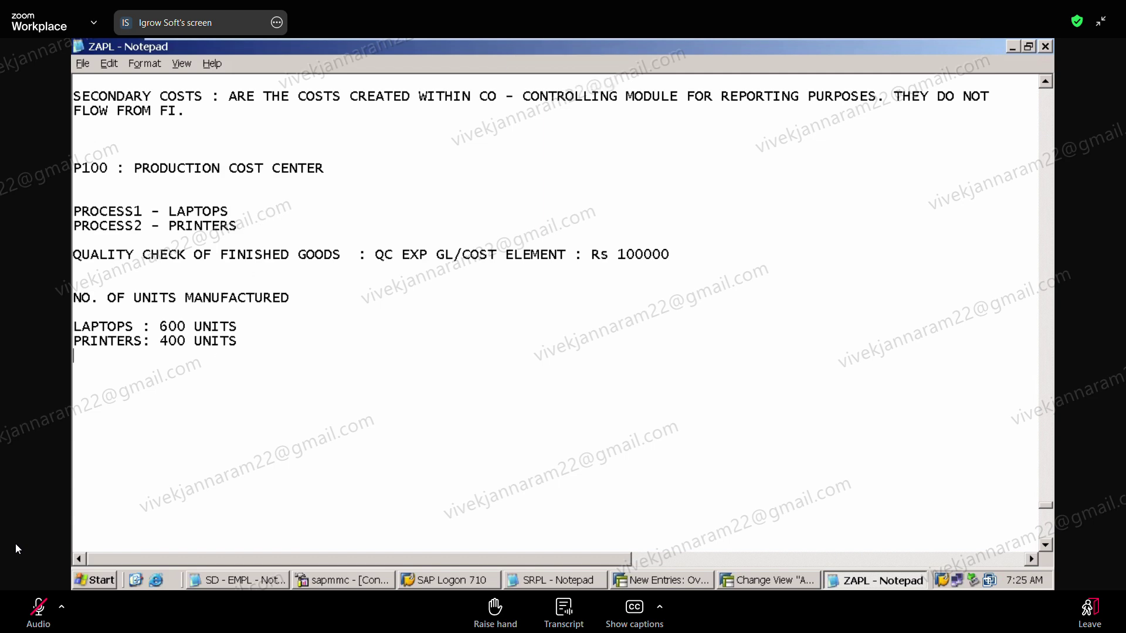
key("Return")
key("Return")
key("Return")
key("Return")
key("Return")
key("Return")
key("Return")
key("Return")
key("Return")
key("Return")
key("Return")
key("Return")
key("Return")
key("Return")
key("Return")
key("Return")
key("Return")
key("Return")
key("Return")
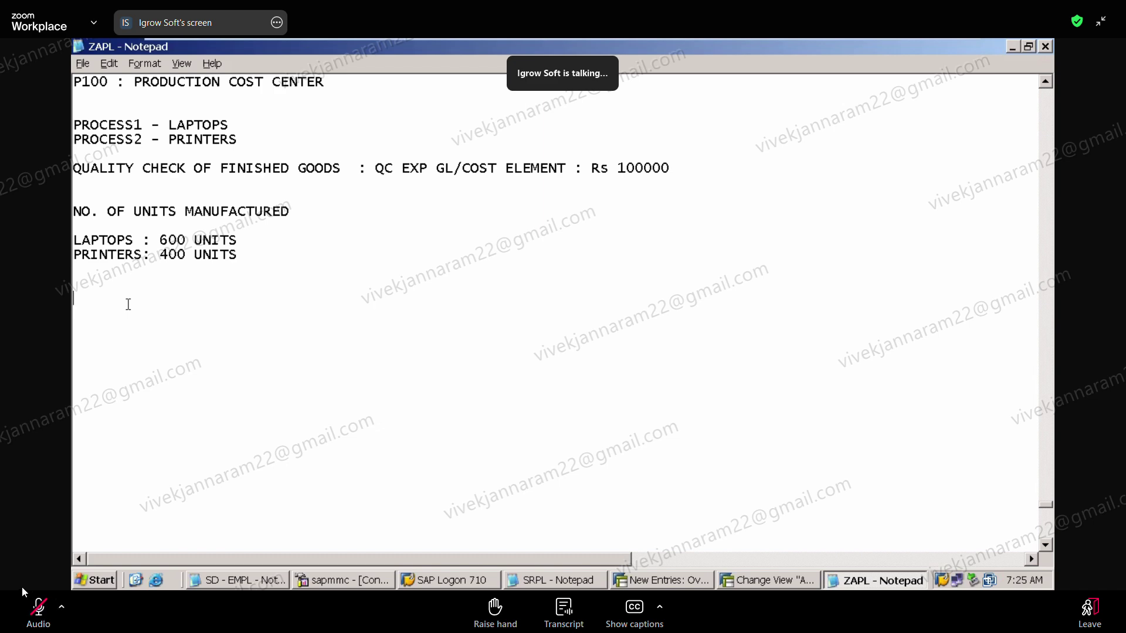
Enter the row label "QC EXP CE" below the quantities, leaving space above it
left_click(127, 304)
type("QC EXP")
type("/C")
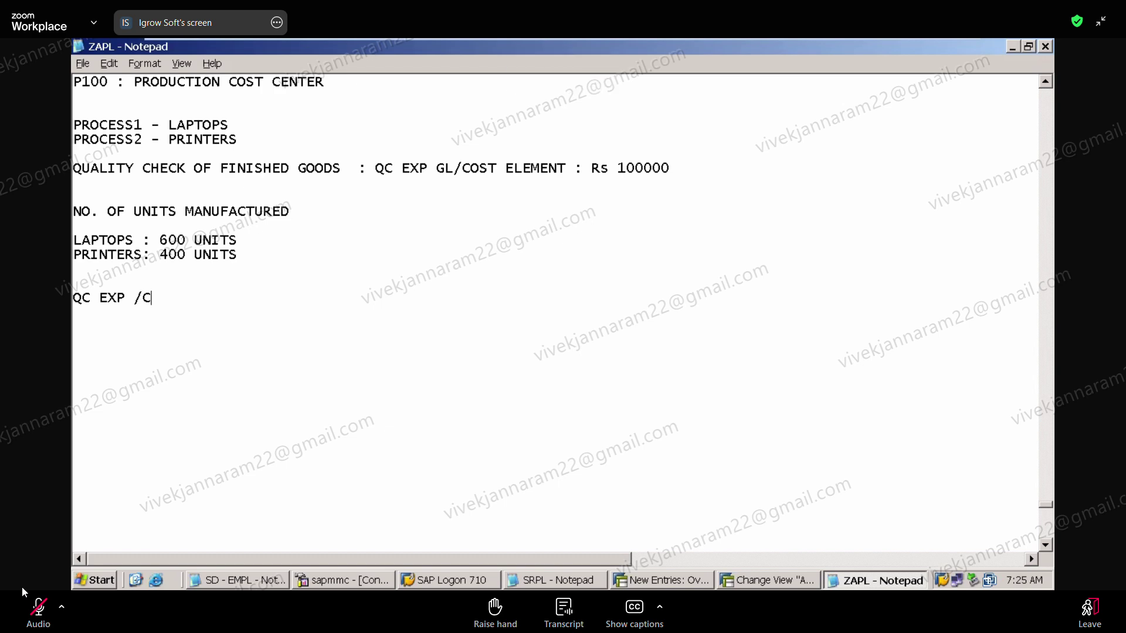
key("BackSpace")
key("BackSpace")
type("C")
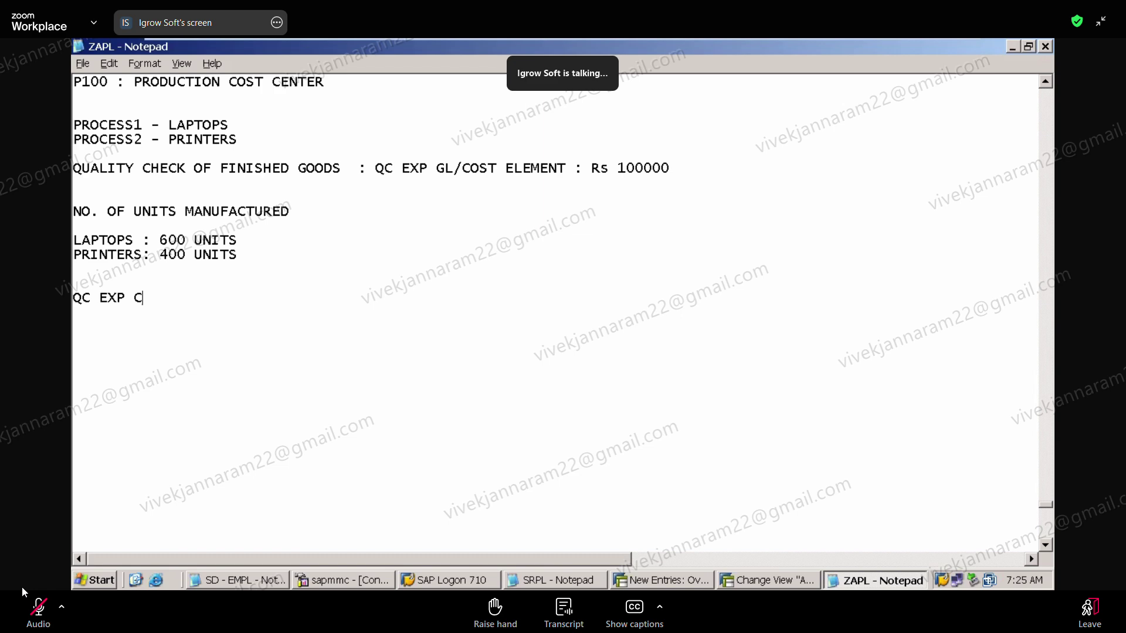
type("/")
key("BackSpace")
type("E  ")
Add a P100 column heading above the QC EXP CE row and enter Rs 100000 beneath it
type("P100")
left_click(179, 295)
key("Tab")
key("Tab")
type("Rs")
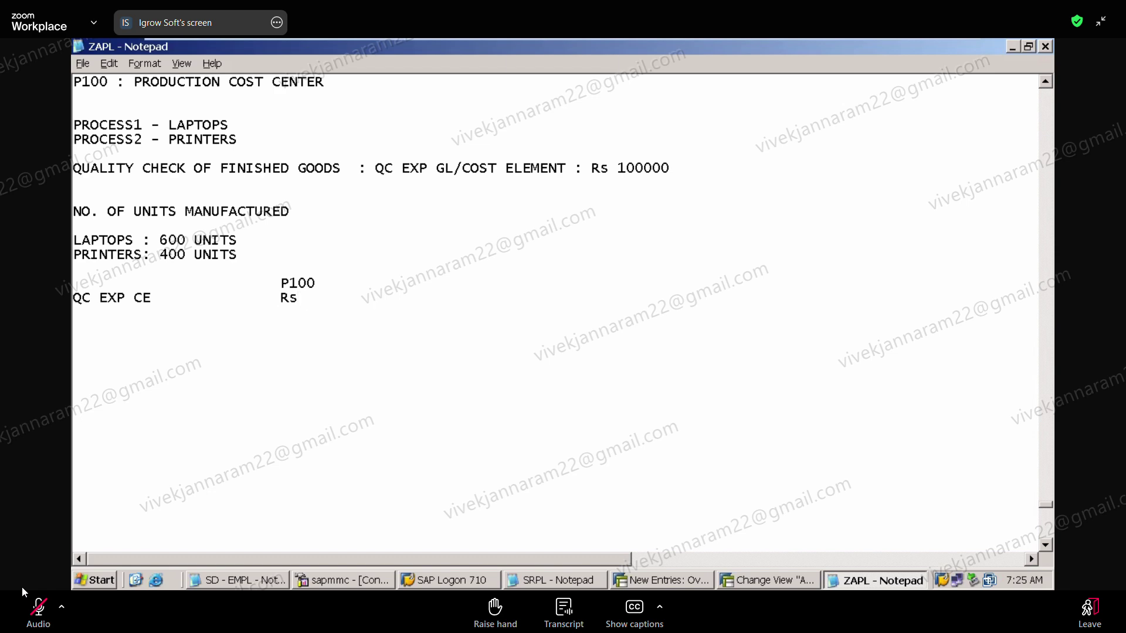
type(" 100000")
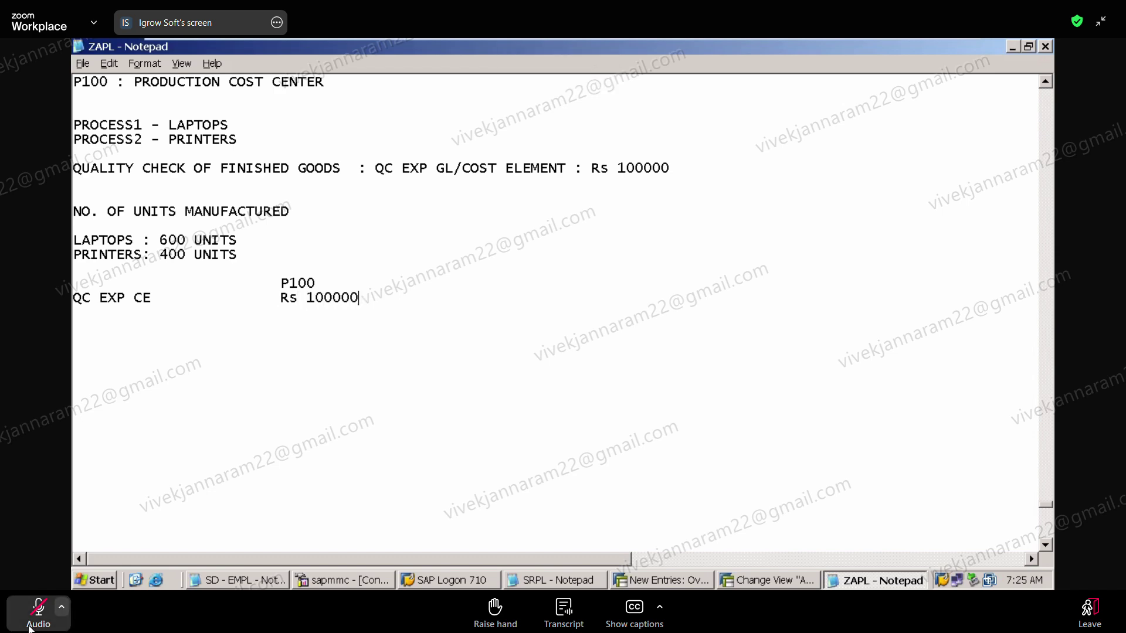
Insert a blank line below the P100 column heading and add the column headings PROCESS1 and PROCESS2 beside it
left_click(30, 626)
left_click(339, 282)
key("Return")
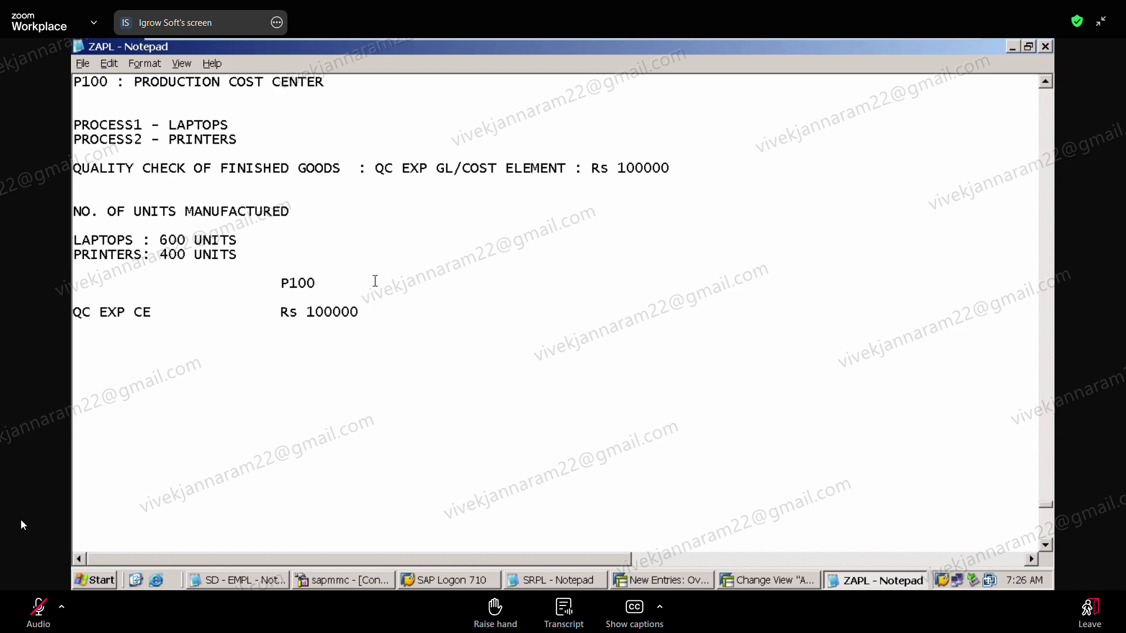
key("Tab")
key("Tab")
type("PRO")
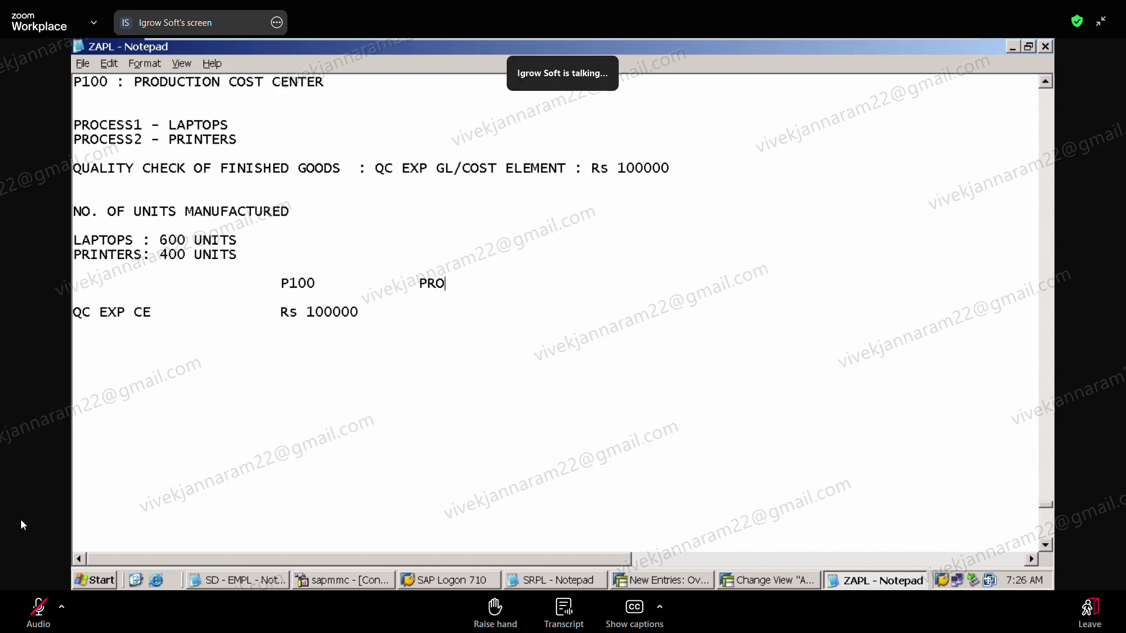
type("CE")
key("BackSpace")
type("CESS1")
key("Tab")
key("Tab")
key("BackSpace")
type("PROCESS")
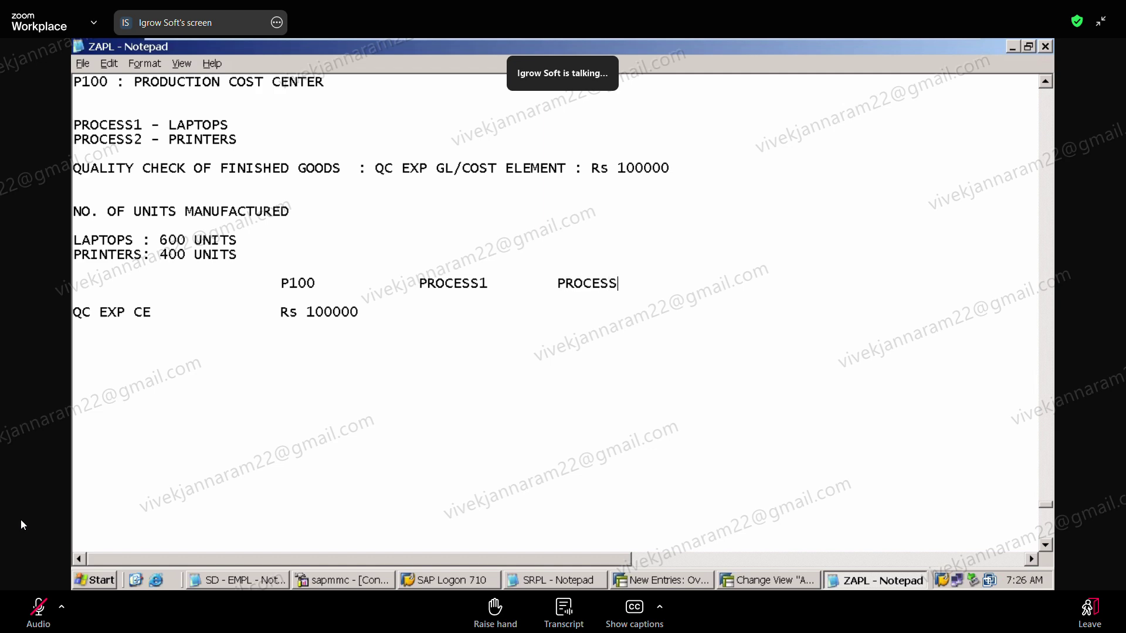
type("2")
Append "(SKF)" to the NO. OF UNITS MANUFACTURED heading
left_click(123, 330)
left_click(328, 212)
type("(SKF)")
Record the laptops allocation below the Rs 100000 amount: -60000 under P100 and 60000 under PROCESS1
left_click(111, 327)
key("Tab")
key("Tab")
key("Tab")
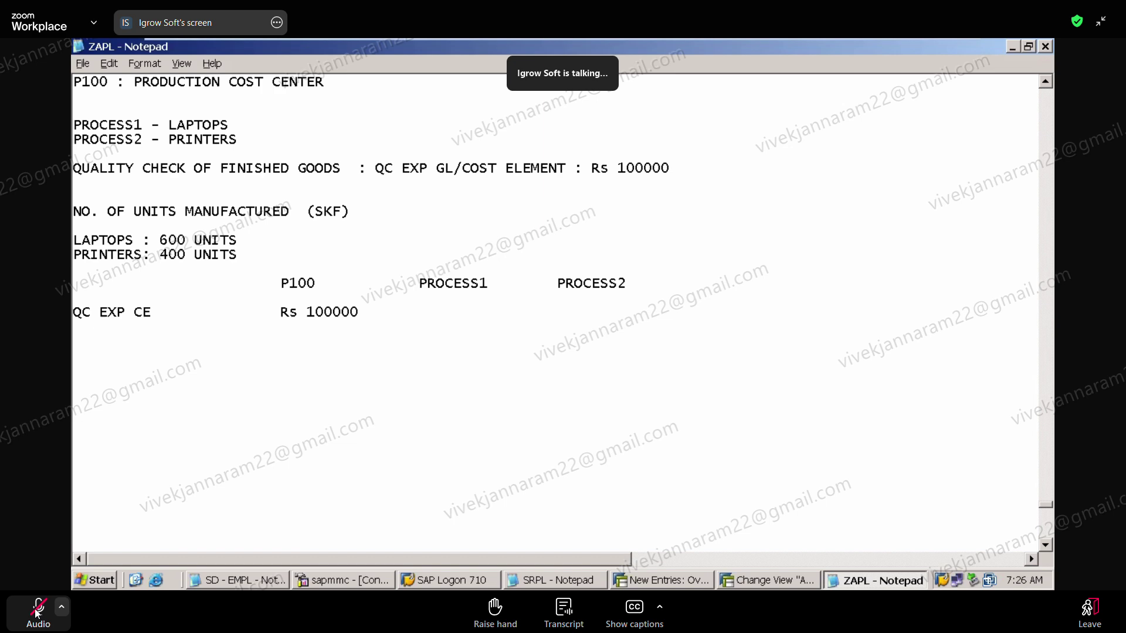
left_click(36, 613)
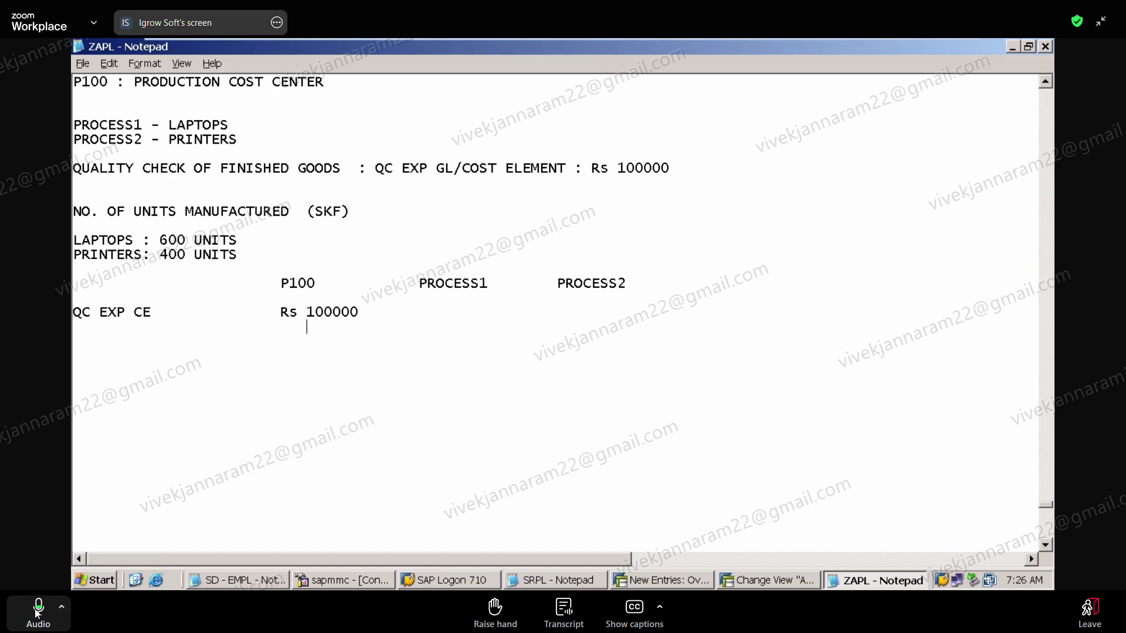
type("-60000")
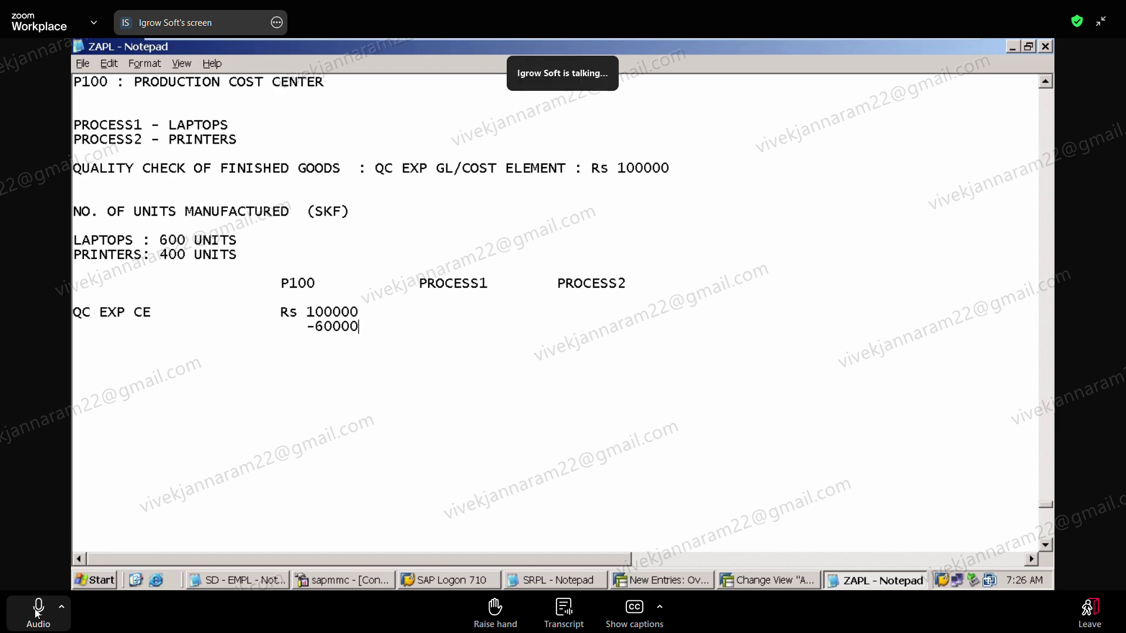
key("Tab")
type("60000")
left_click(36, 613)
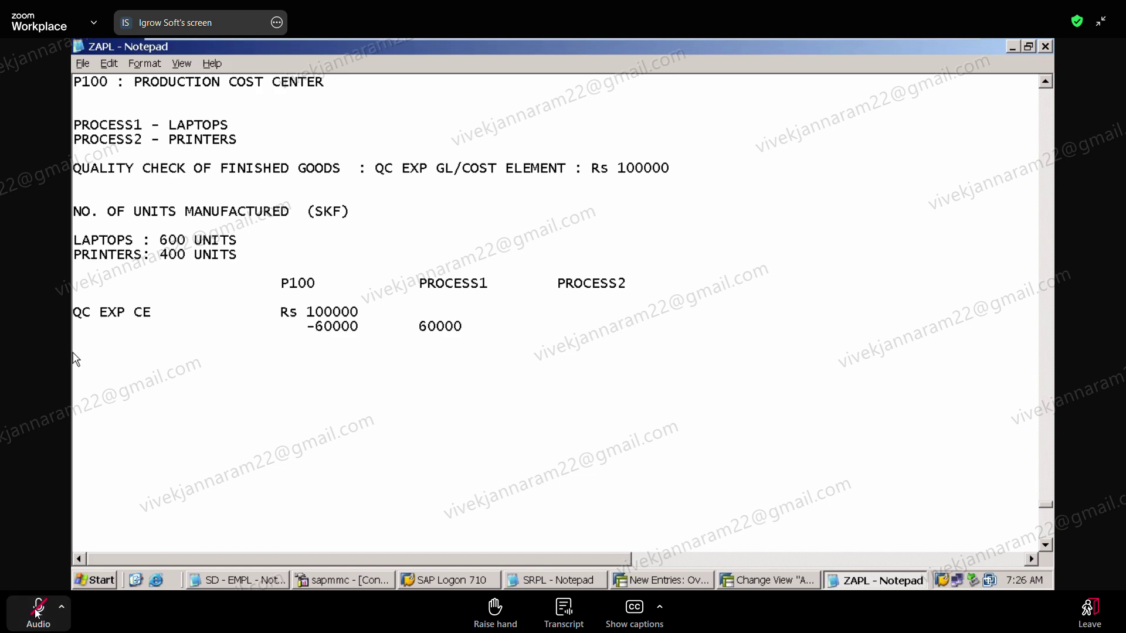
Record the printers allocation on the following line: -40000 under P100 and 40000 under PROCESS2
key("Tab")
key("Tab")
key("Tab")
left_click(36, 613)
type("-40000")
key("Tab")
key("Tab")
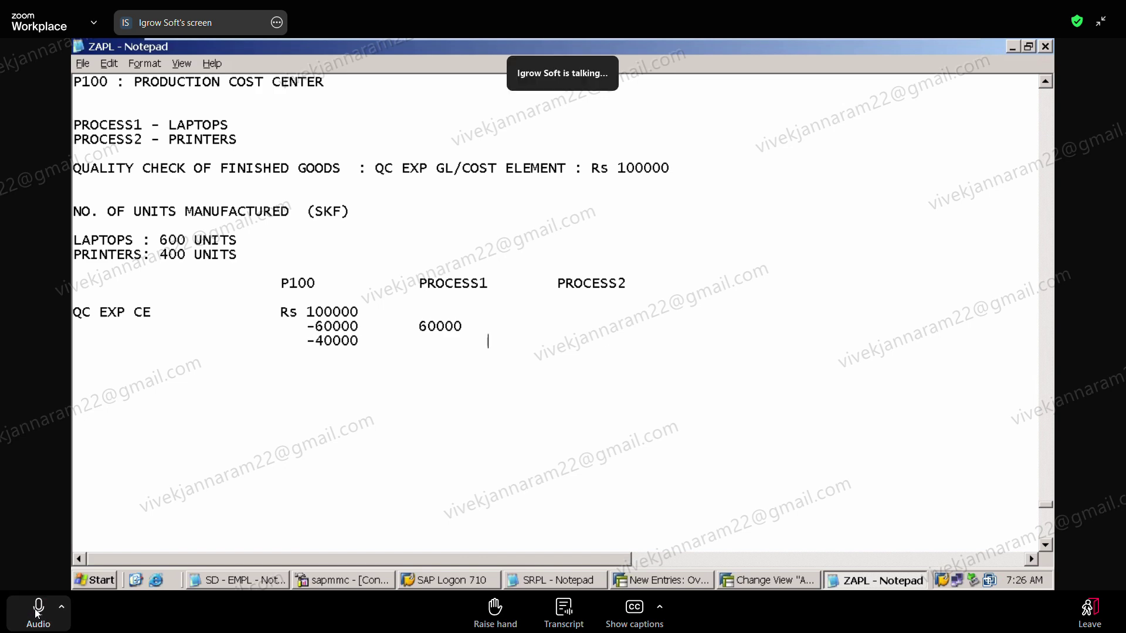
left_click(36, 613)
key("Tab")
type("40000")
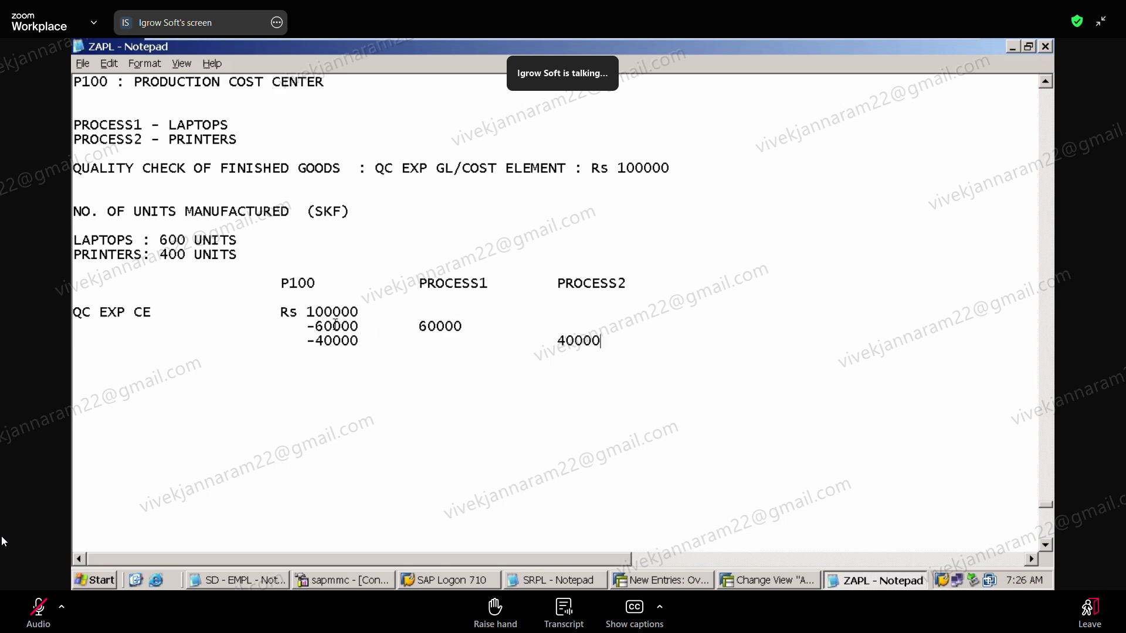
Highlight the units manufactured (SKF) heading, and write "QC EXP IN P100 ?" with the answer 0 below the allocation table
left_click_drag(350, 213, 338, 179)
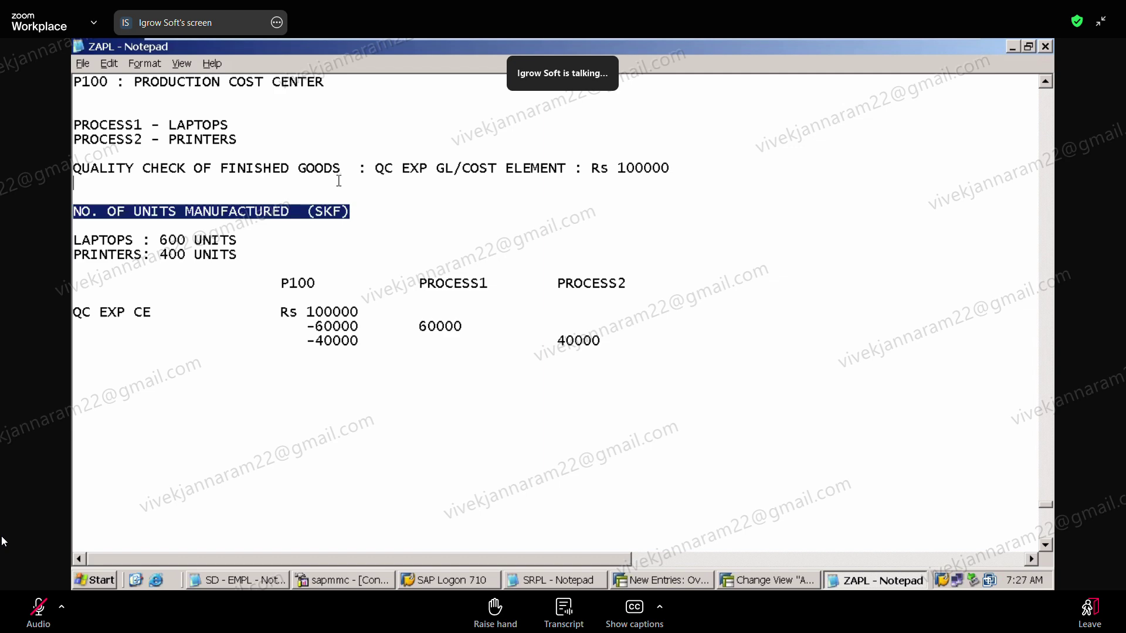
left_click(339, 181)
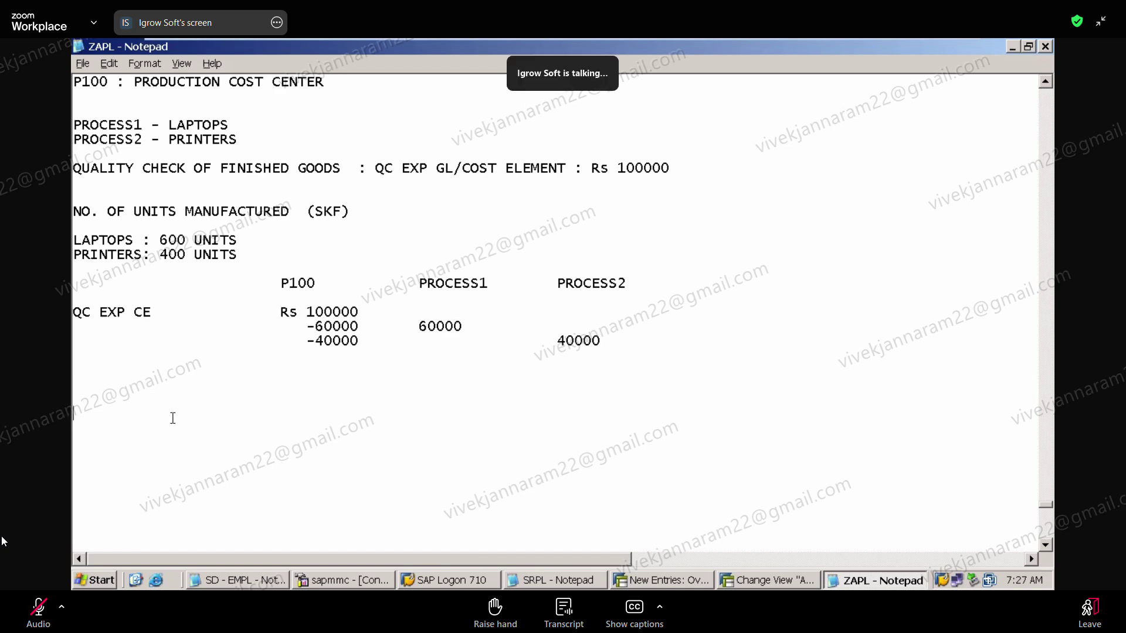
type("QC EXP IN P100")
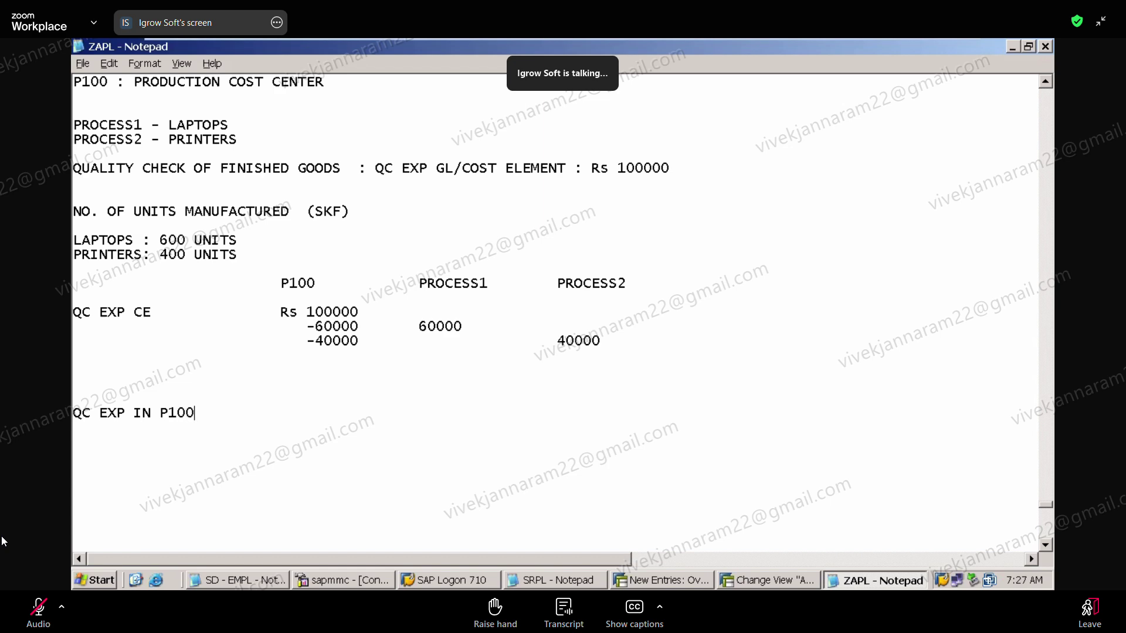
type(" ?")
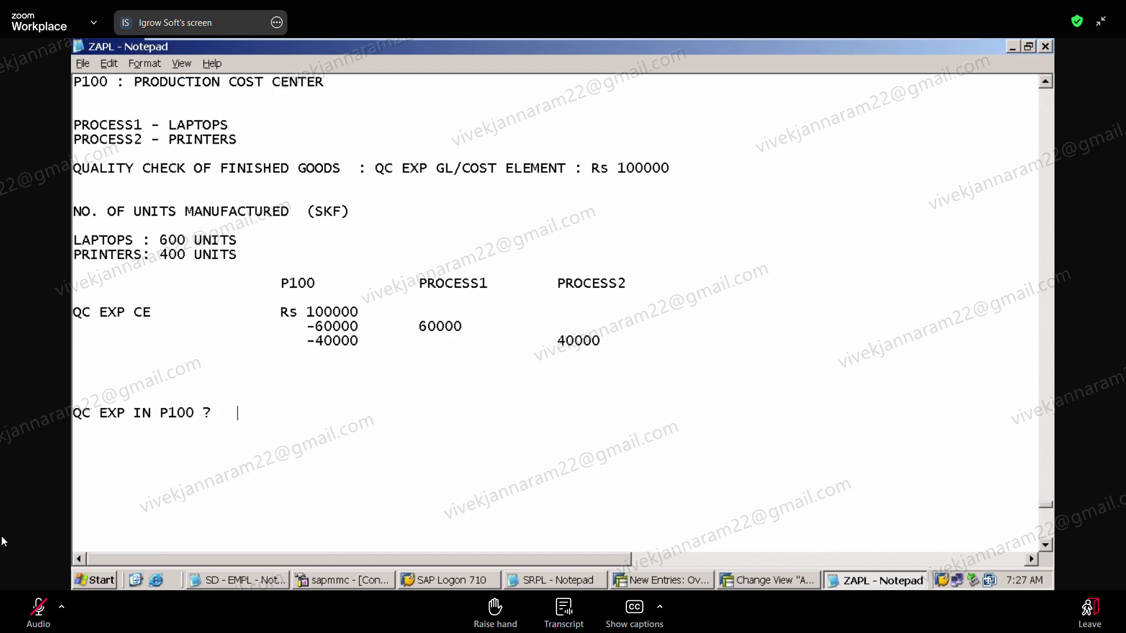
type("   0")
Highlight the QC expense question and the P100 column heading, and delete the 0 answer after the question
key("shift+Up")
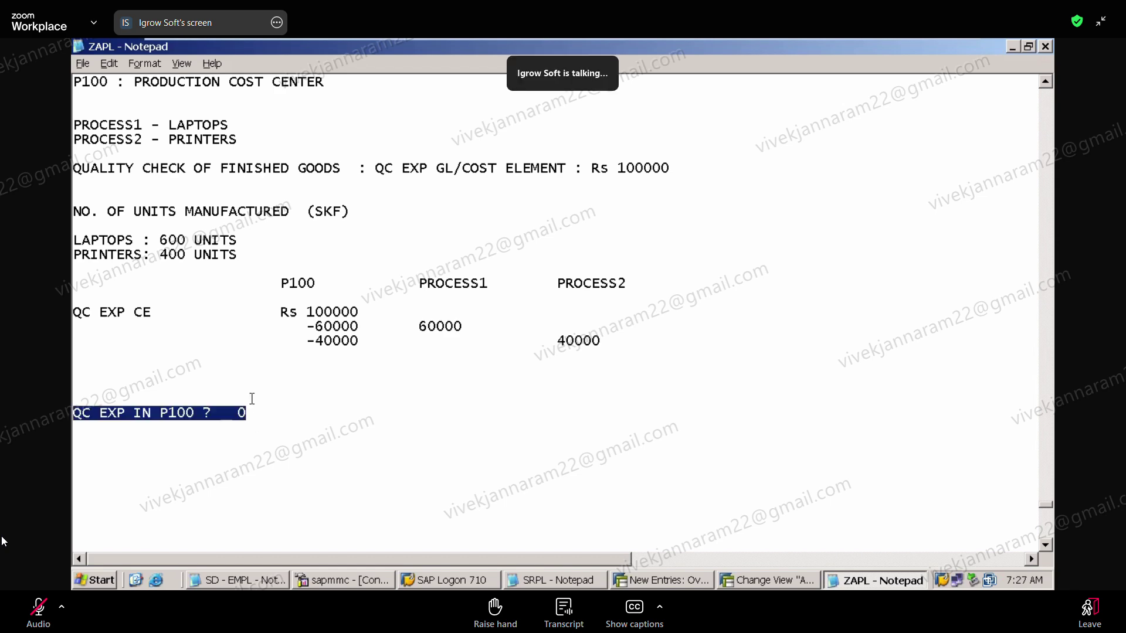
left_click(33, 616)
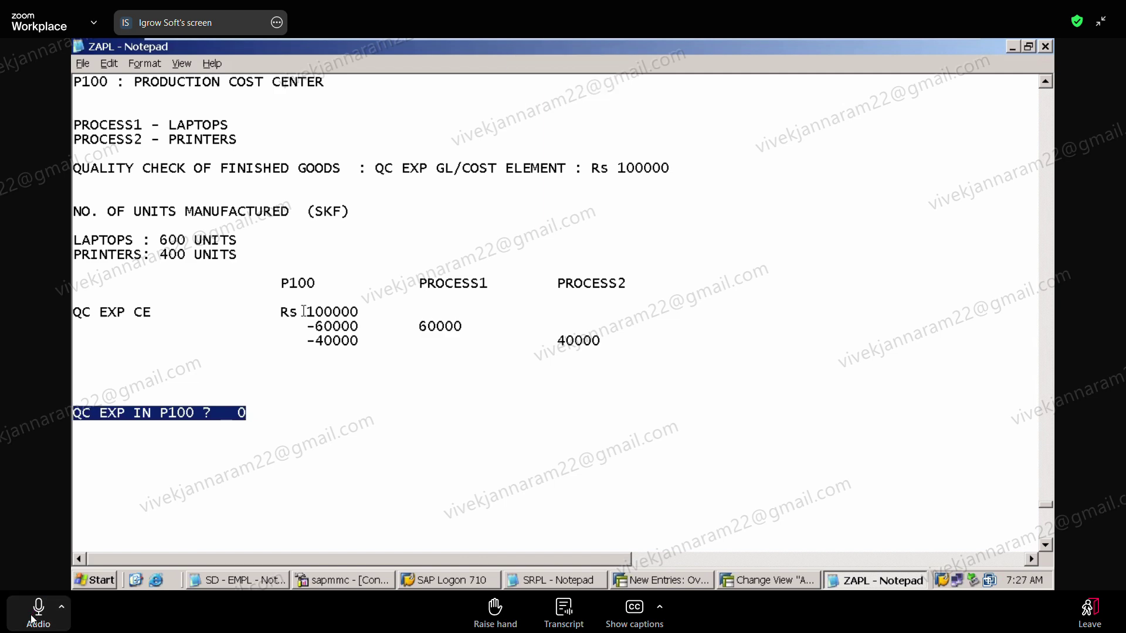
left_click(31, 616)
left_click_drag(281, 284, 315, 284)
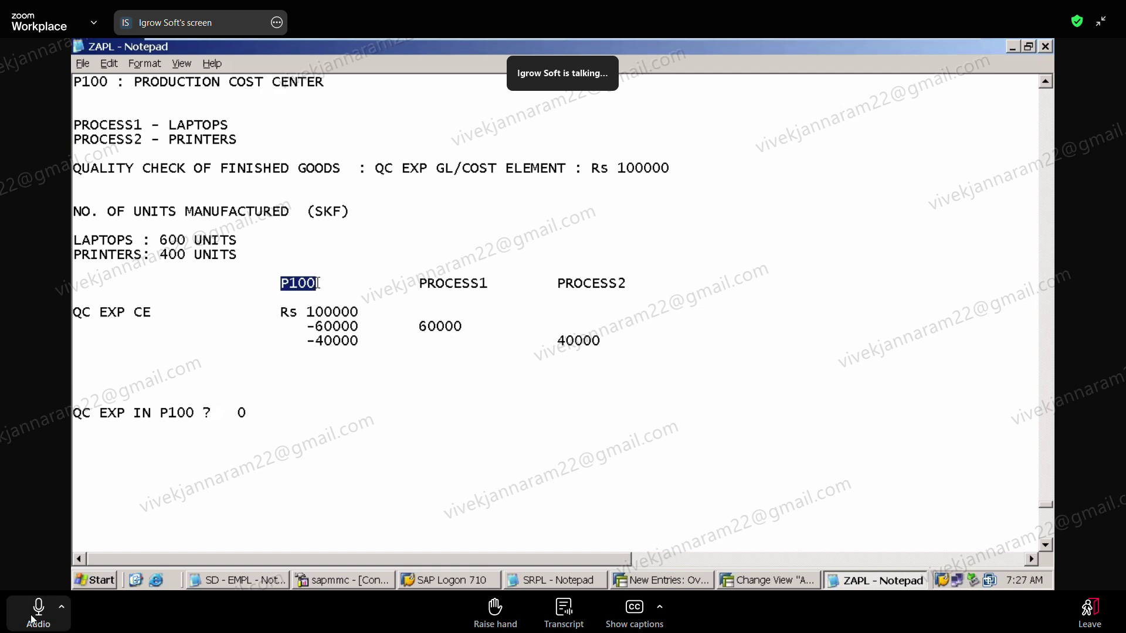
left_click(271, 406)
key("BackSpace")
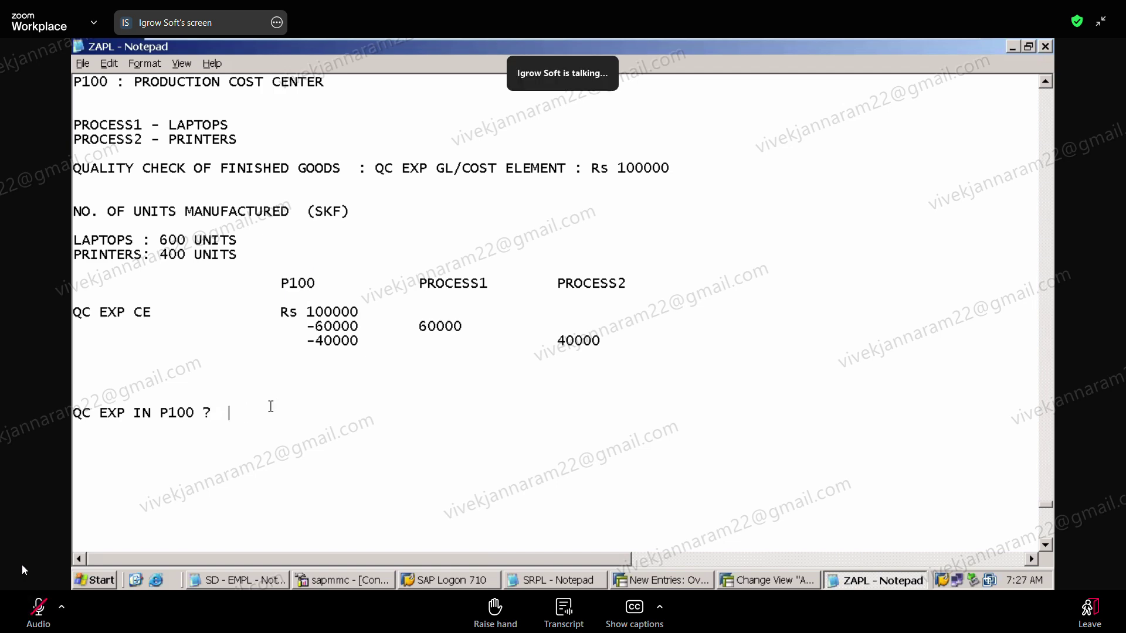
Rewrite the QC expense question as a statement ending in 100000, and delete that whole line
type("100000")
left_click(217, 412)
key("BackSpace")
key("BackSpace")
type(":")
left_click_drag(306, 417, 300, 400)
key("Delete")
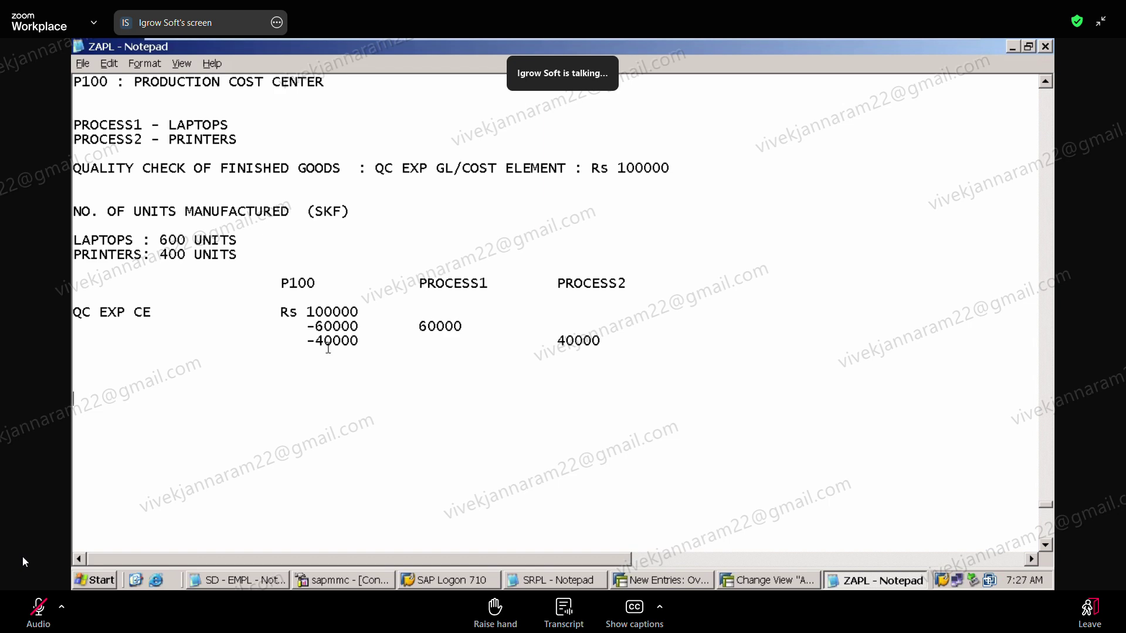
Remove the Rs prefix from the P100 amount in the QC EXP CE row, and align -60000 directly beneath it
left_click(303, 312)
key("BackSpace")
key("BackSpace")
key("BackSpace")
left_click(306, 326)
key("BackSpace")
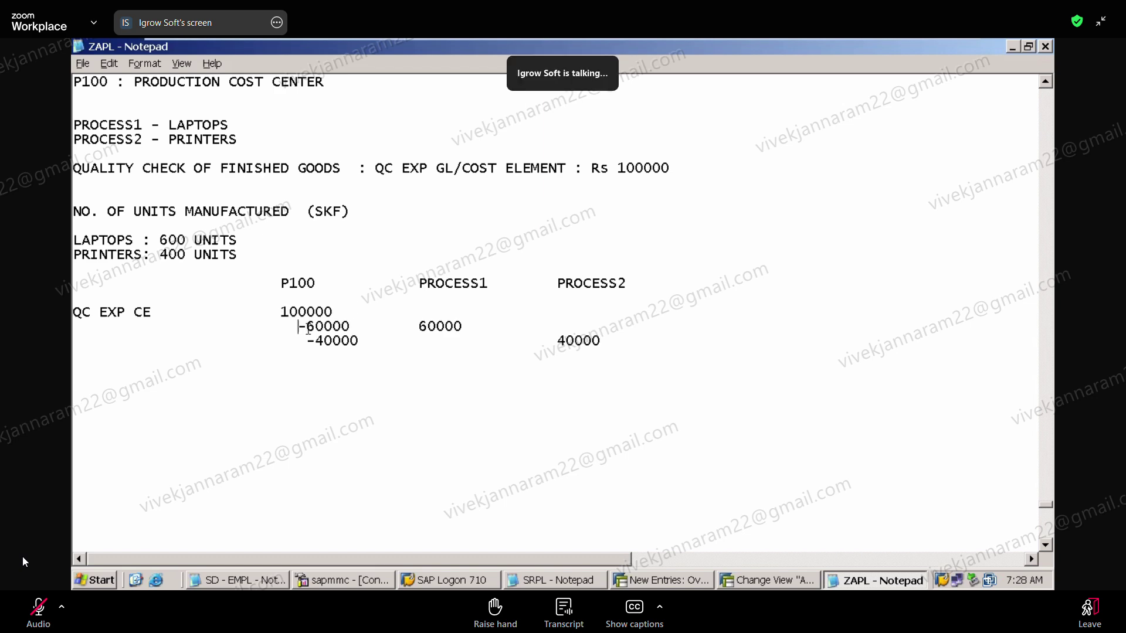
key("BackSpace")
key("BackSpace")
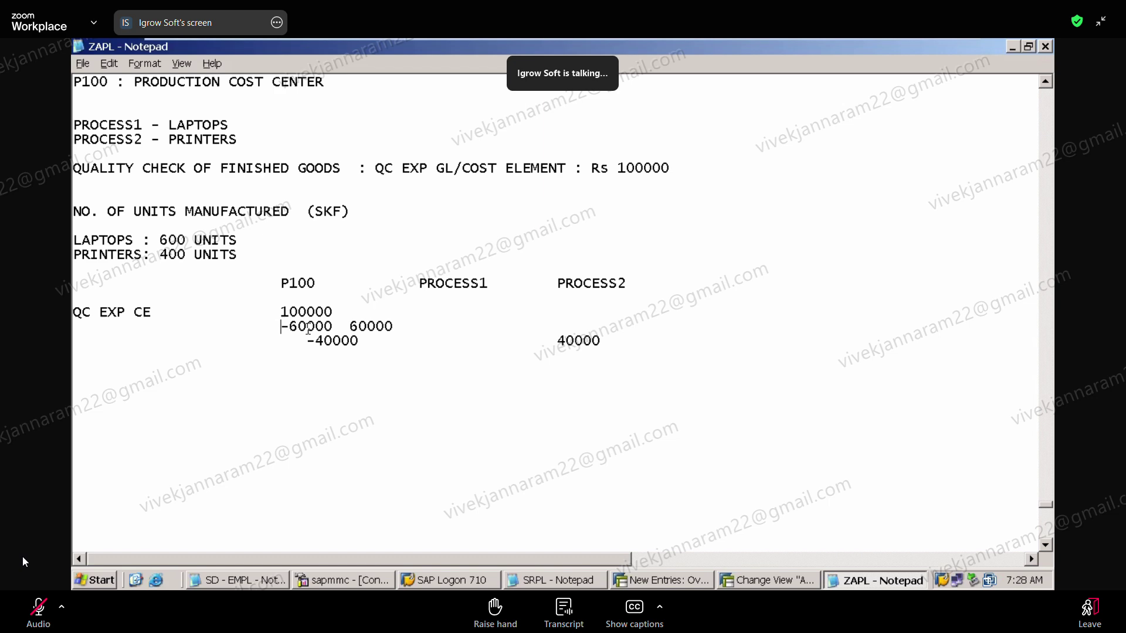
Realign the 60000 on the laptops allocation line under the PROCESS1 heading
left_click(333, 326)
key("Tab")
key("Tab")
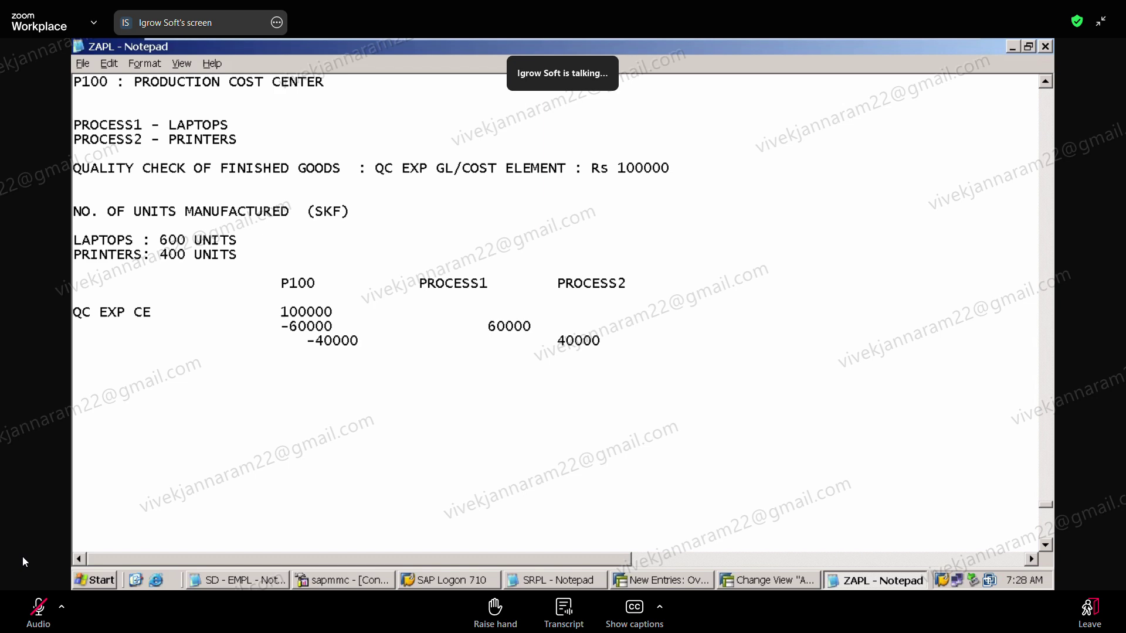
key("Delete")
key("Delete")
type("6")
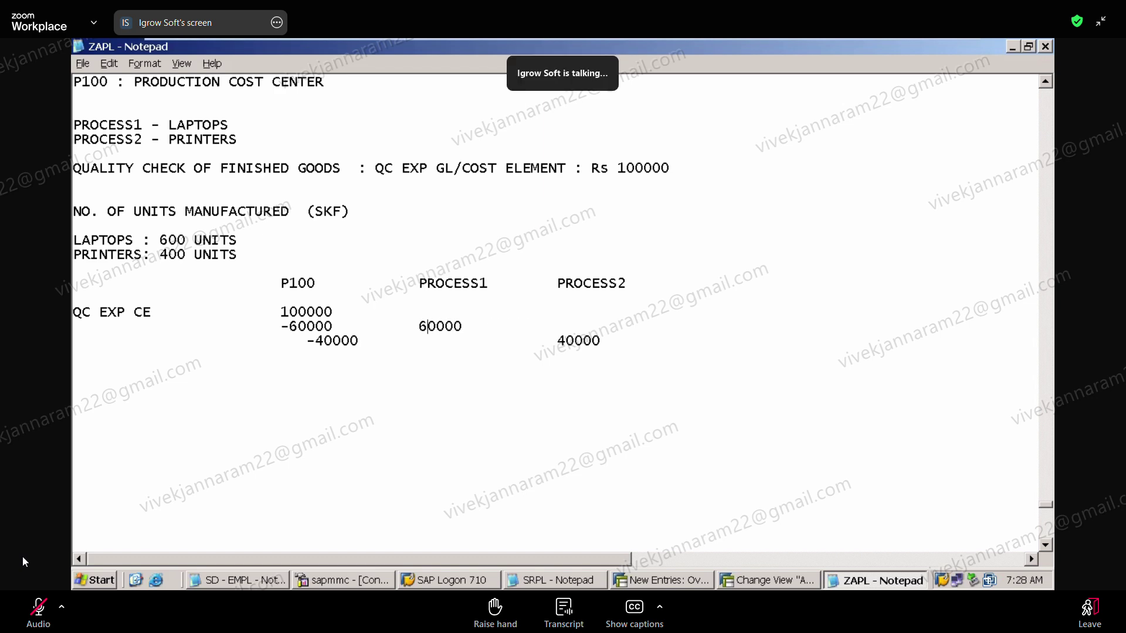
Align -40000 beneath -60000 in the P100 column, and place 40000 under PROCESS2
left_click(297, 340)
key("BackSpace")
key("BackSpace")
key("BackSpace")
key("Tab")
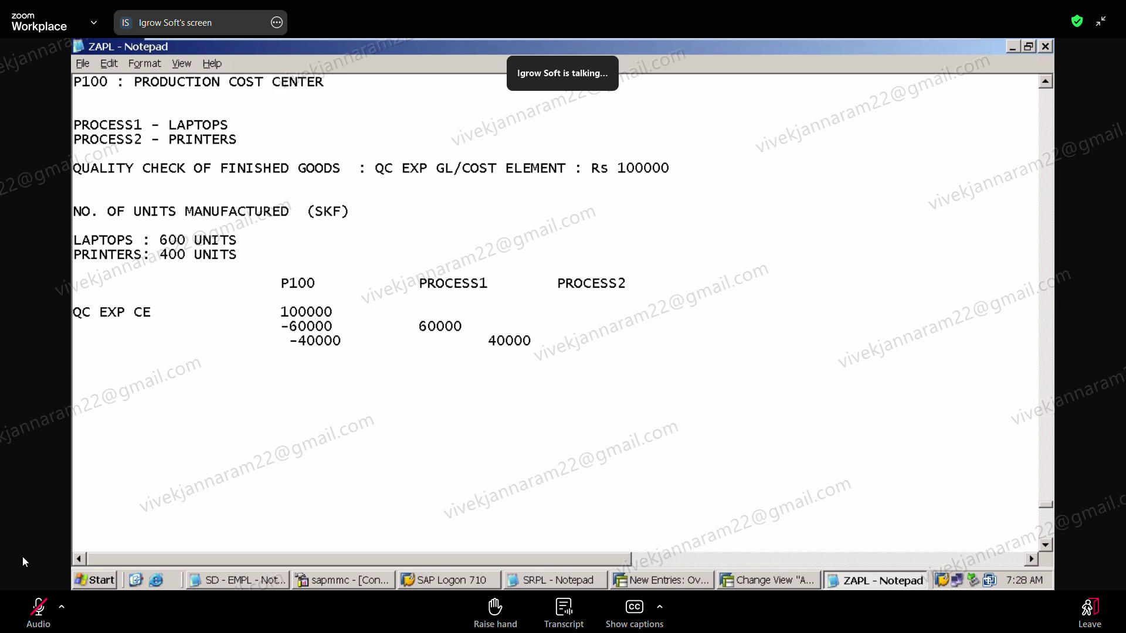
key("BackSpace")
left_click(486, 340)
key("Tab")
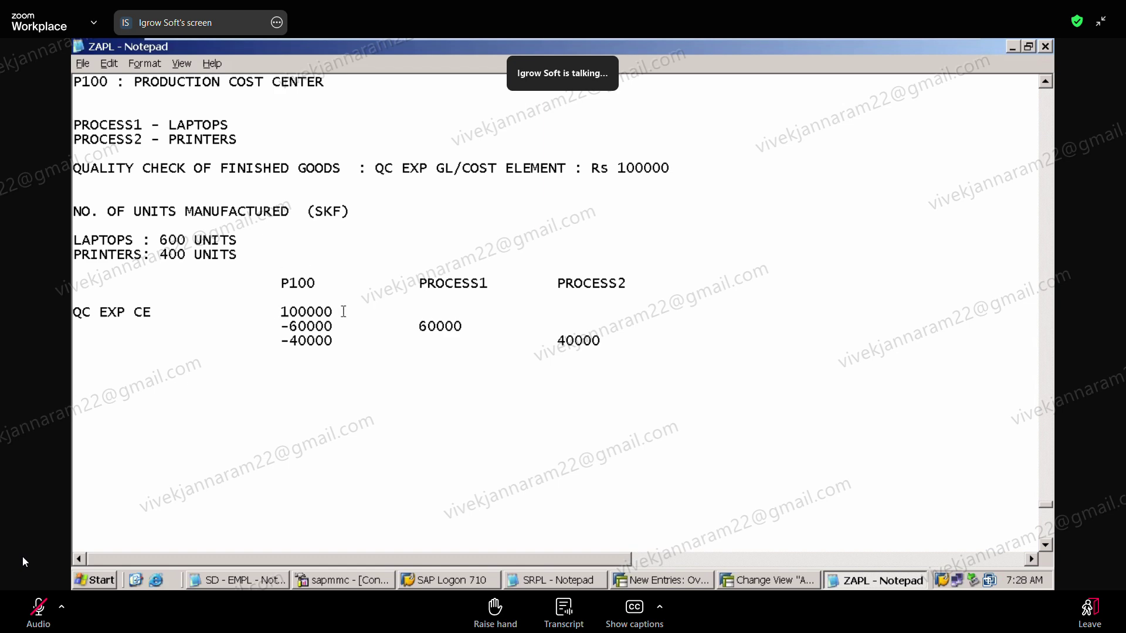
Highlight in turn the 100000 under P100, the 60000 under PROCESS1 and the 40000 under PROCESS2
double_click(317, 311)
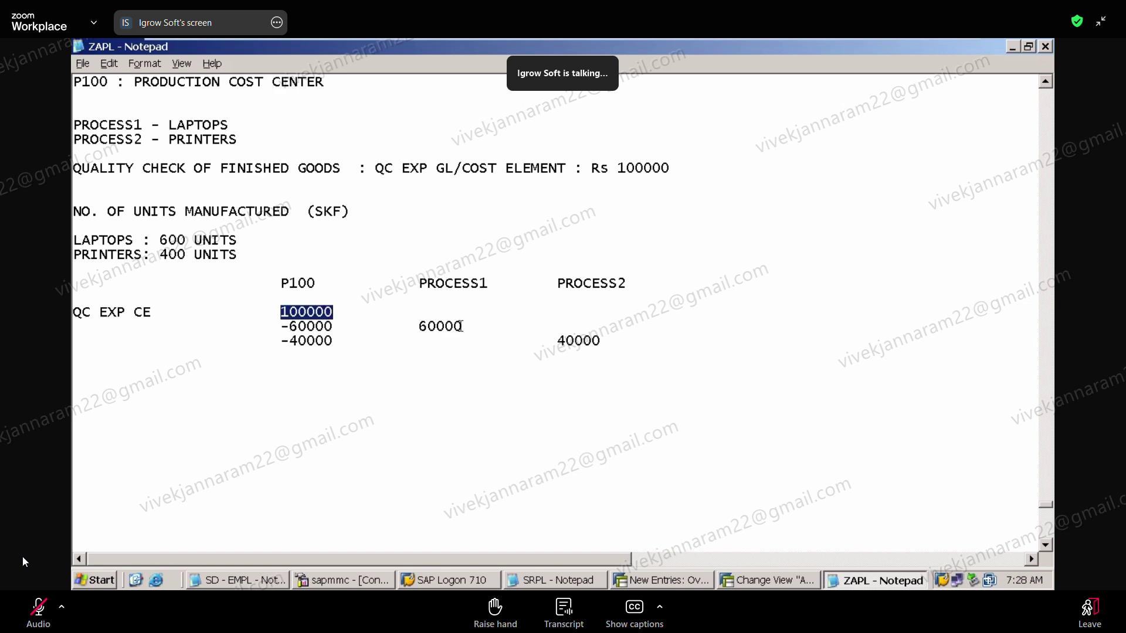
double_click(440, 326)
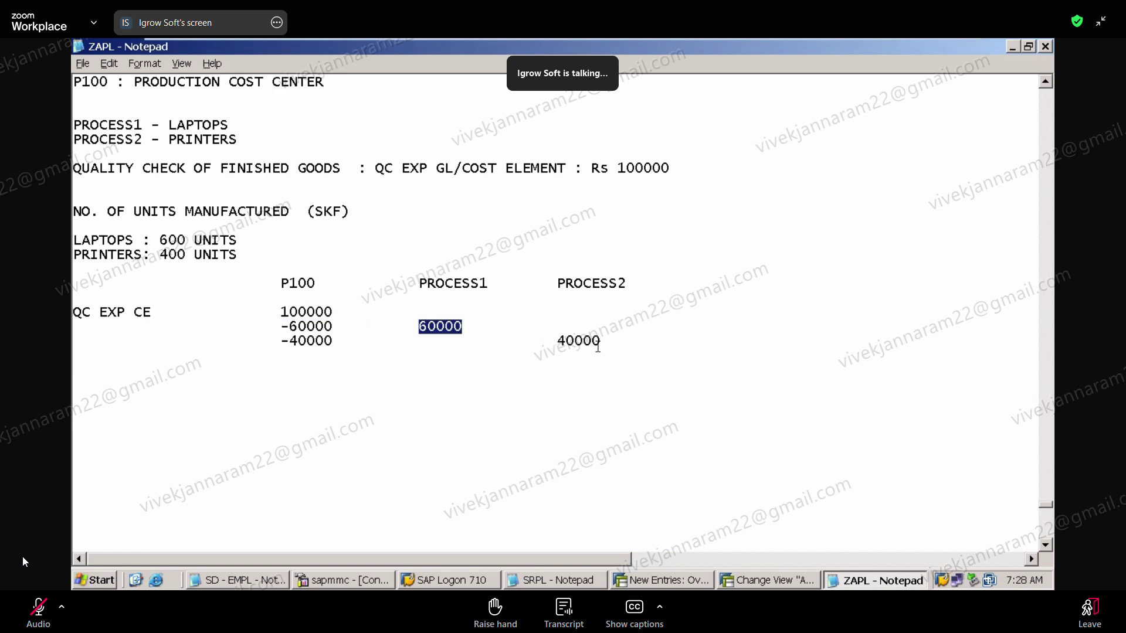
double_click(597, 344)
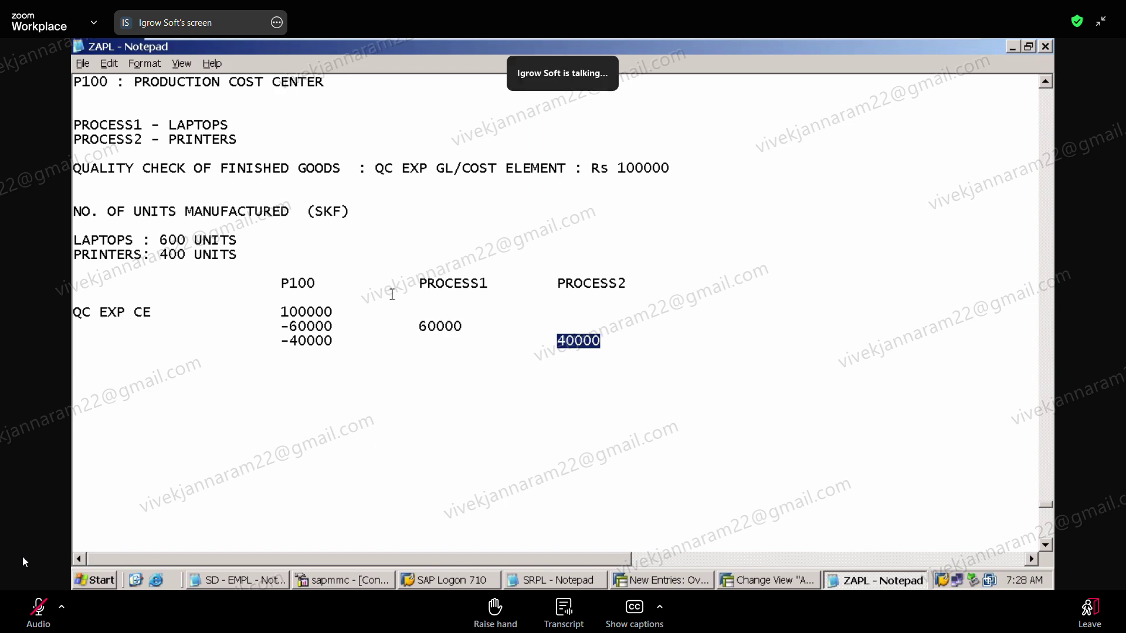
left_click(407, 288)
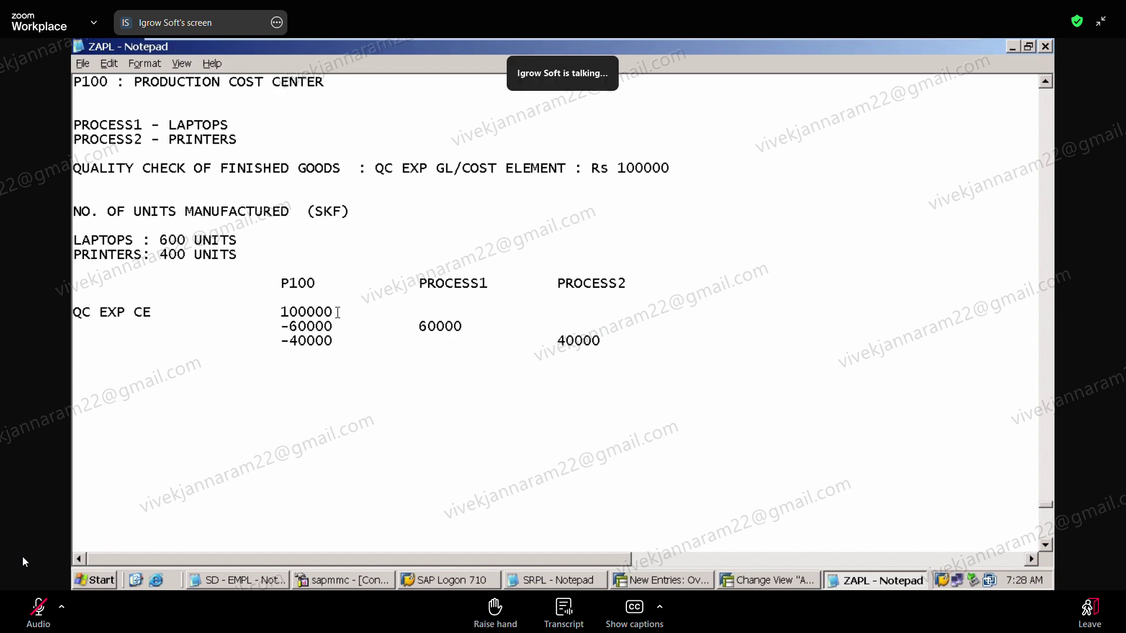
Append /100000 to the P100 amount in the QC EXP CE row, and realign 60000 under PROCESS1
type("/100000")
left_click(416, 283)
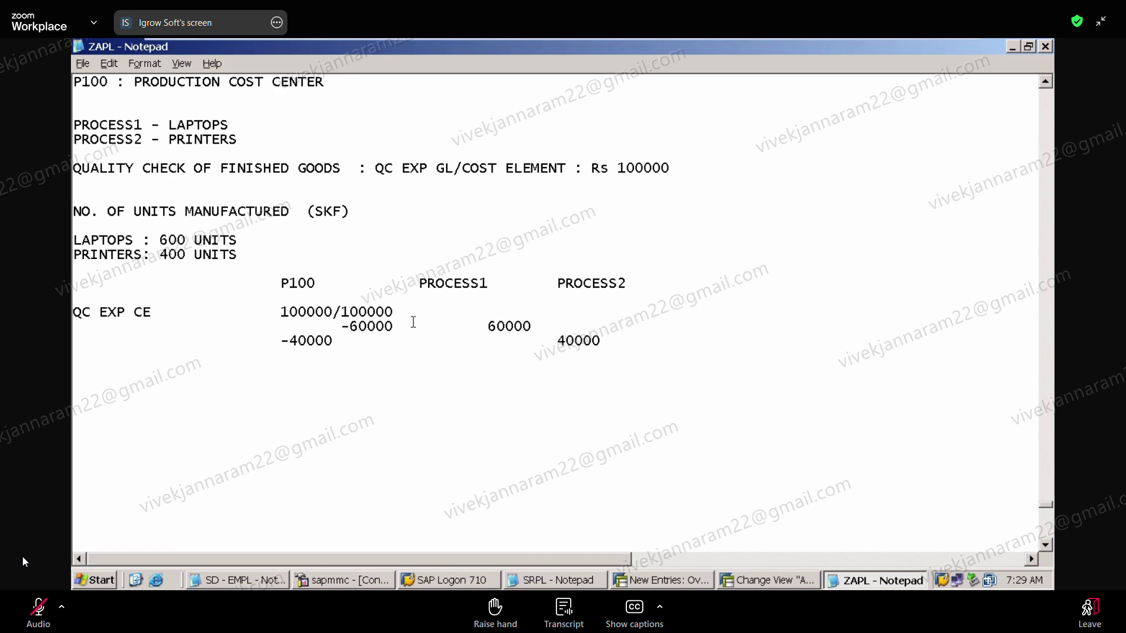
key("Delete")
Align -40000 beneath -60000 under the second 100000, and restore 40000 under PROCESS2
left_click(281, 340)
key("Tab")
key("Tab")
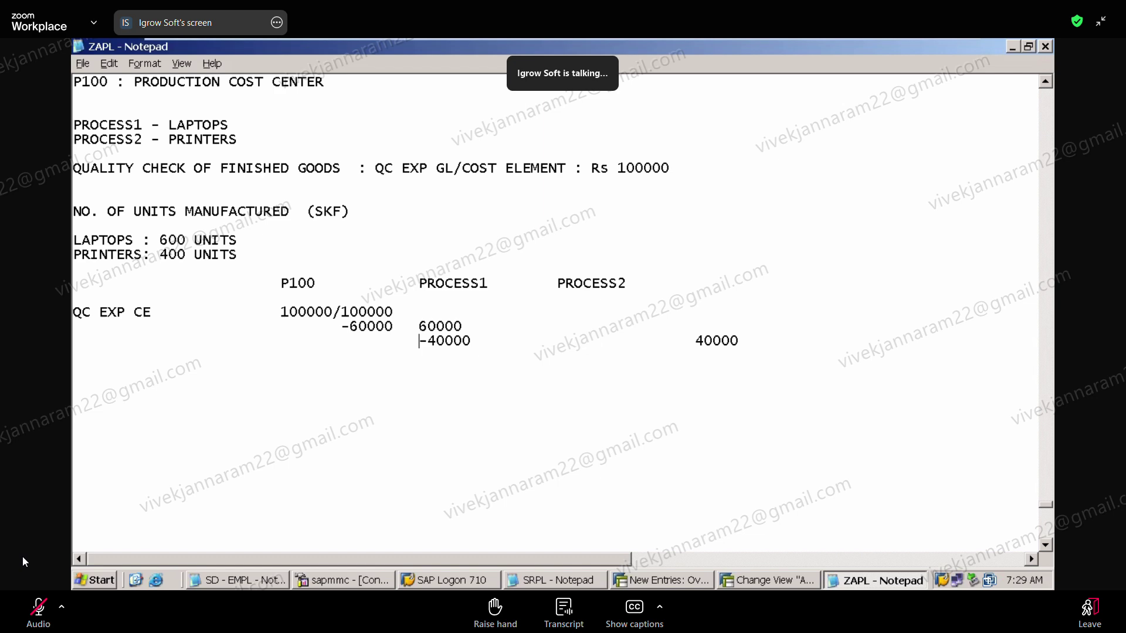
key("BackSpace")
key("BackSpace")
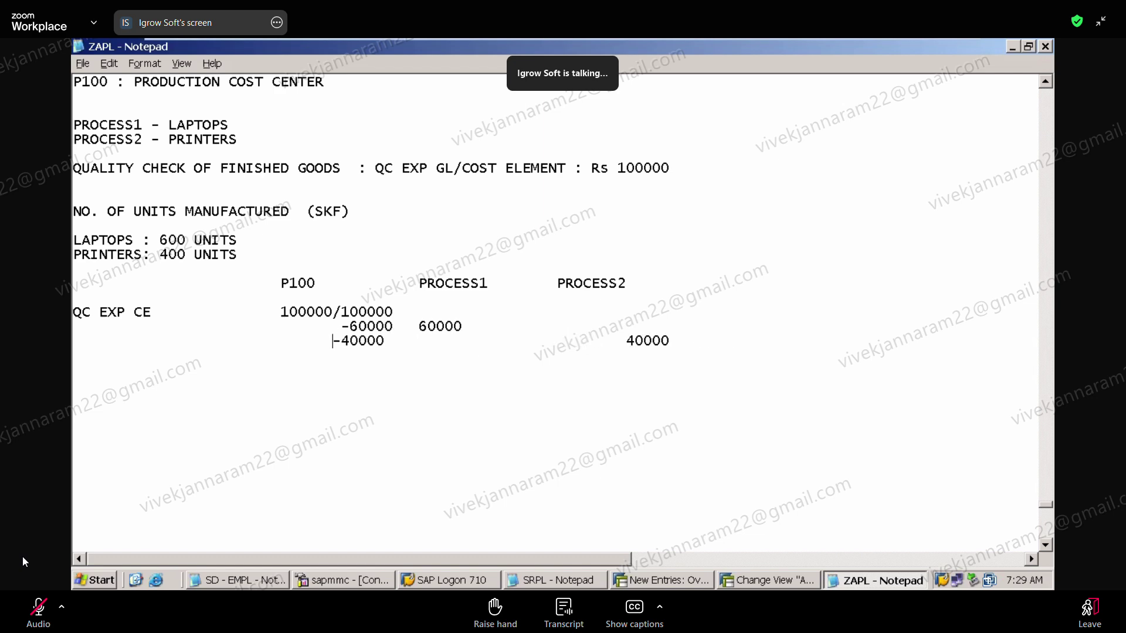
left_click(507, 339)
key("Delete")
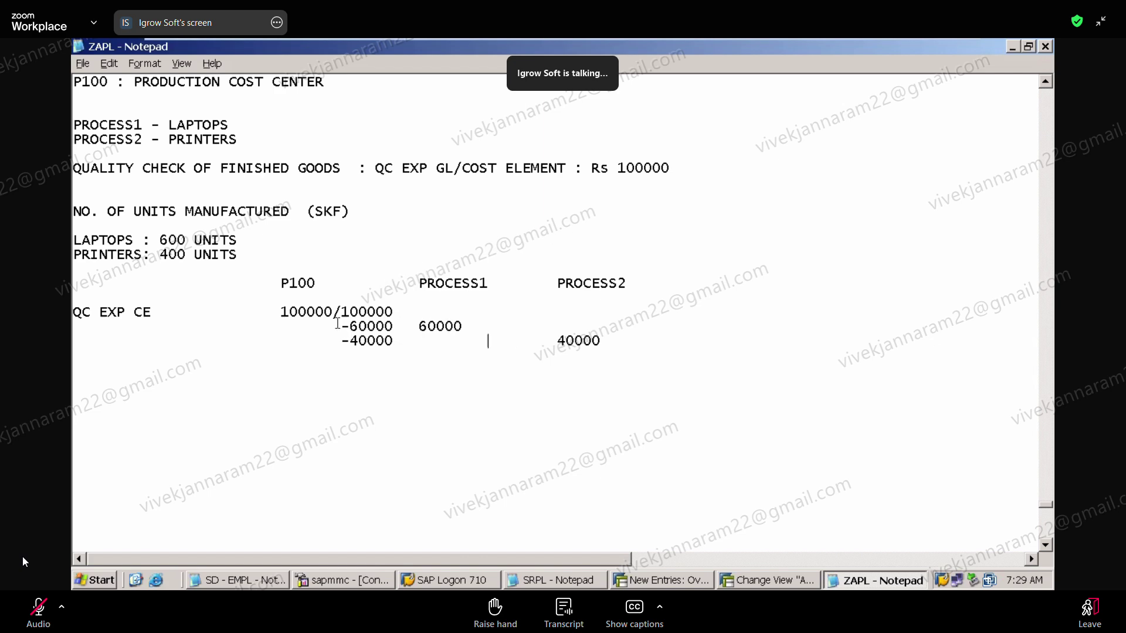
Highlight each of the two 100000 amounts in P100, and write SECONDARY COST below the allocation table
left_click_drag(333, 312, 274, 314)
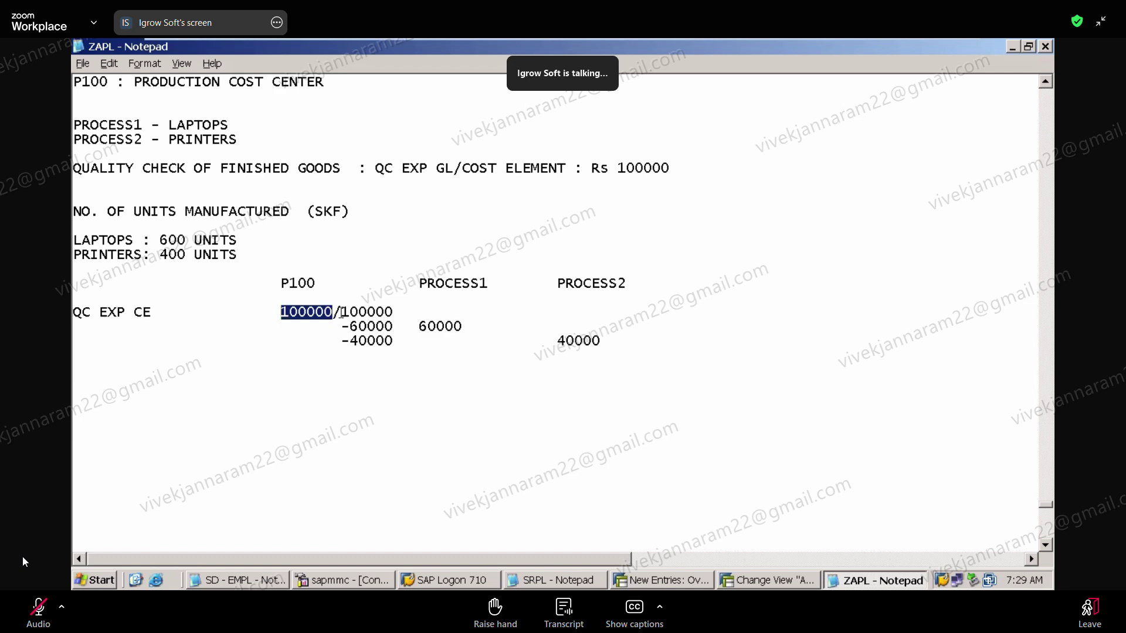
left_click_drag(341, 312, 398, 310)
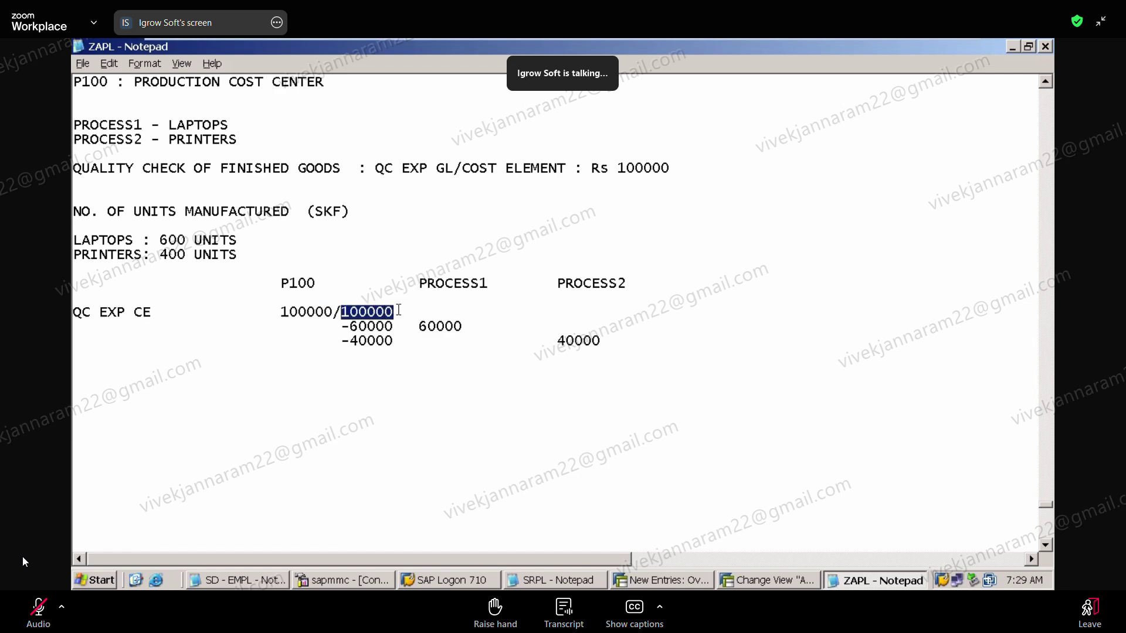
left_click(154, 415)
type("D")
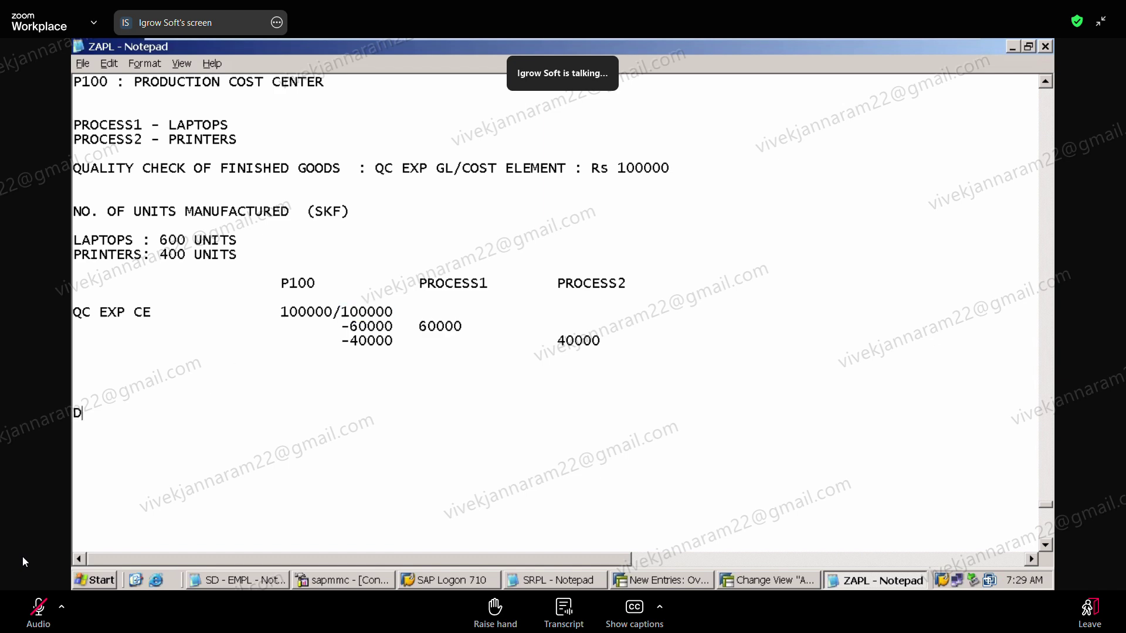
key("BackSpace")
type("SECONDARY CSOT")
key("BackSpace")
key("BackSpace")
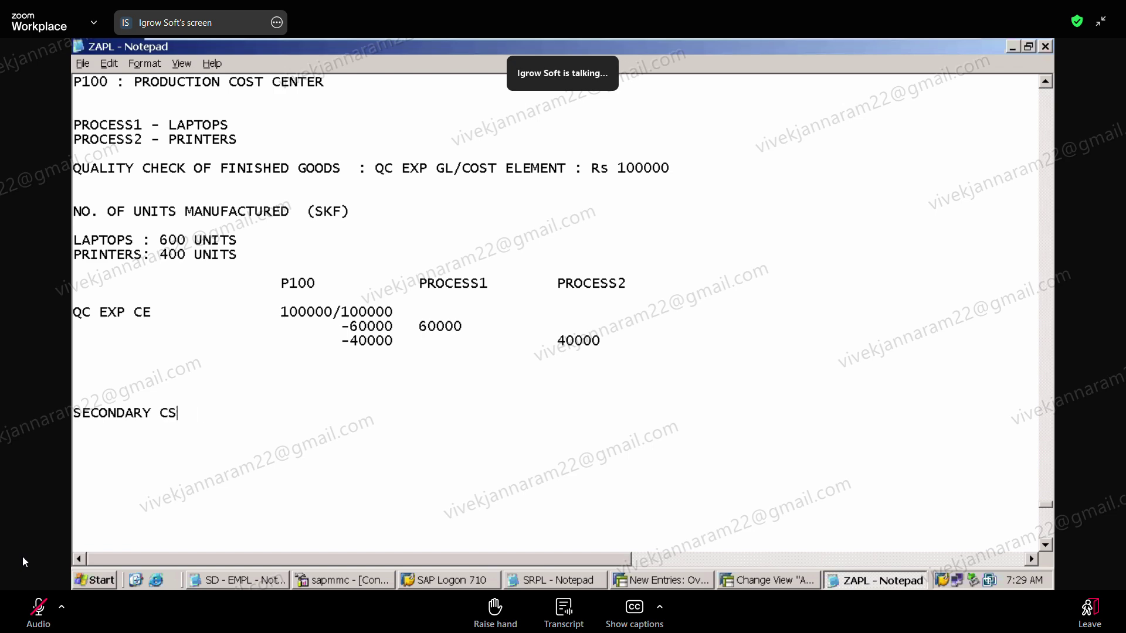
key("BackSpace")
type("OST")
Highlight the second 100000 with its allocation lines, and delete the SECONDARY COST note
left_click_drag(341, 312, 423, 379)
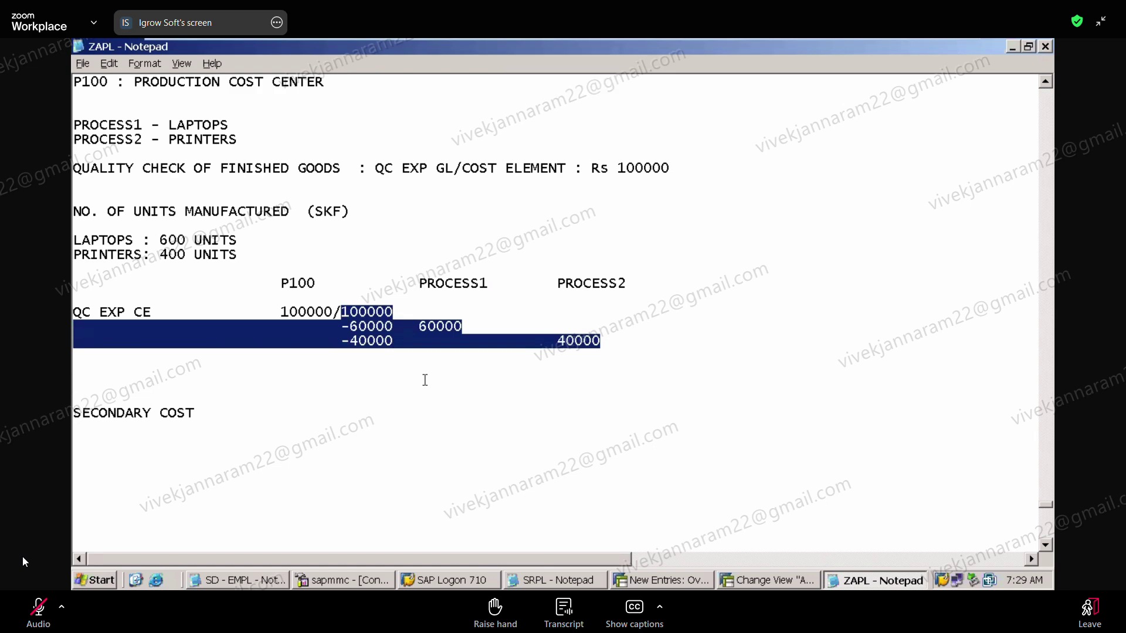
left_click(425, 380)
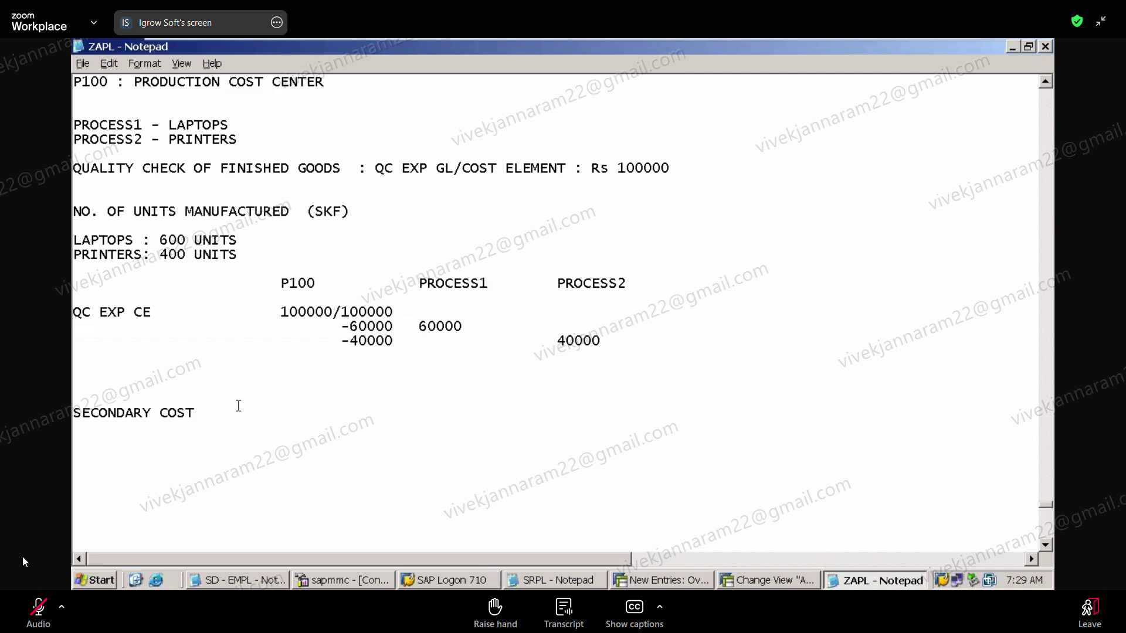
left_click_drag(202, 412, 190, 383)
key("Delete")
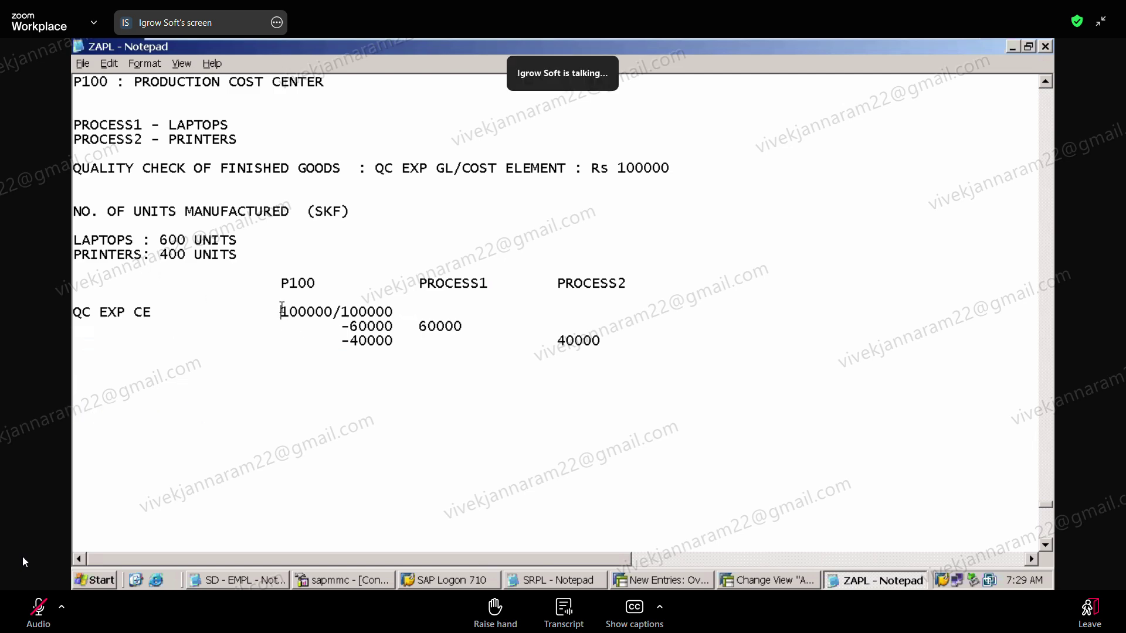
Highlight the 100000/100000 pair, the first 100000 alone, and the second 100000 with its two allocation lines
left_click_drag(282, 308, 421, 311)
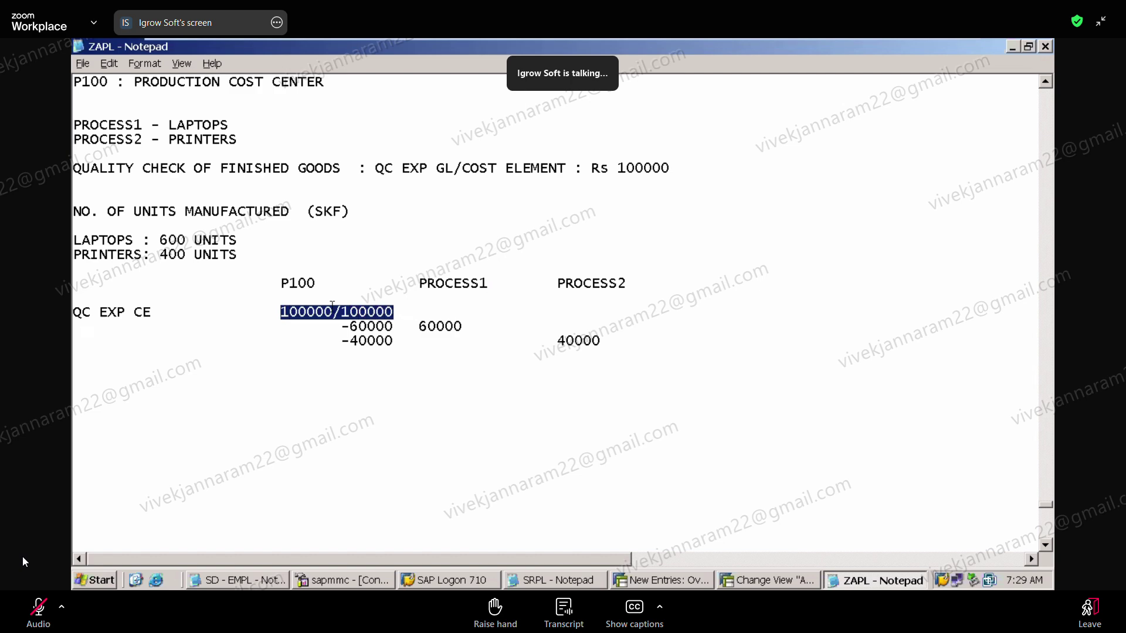
left_click_drag(342, 311, 438, 352)
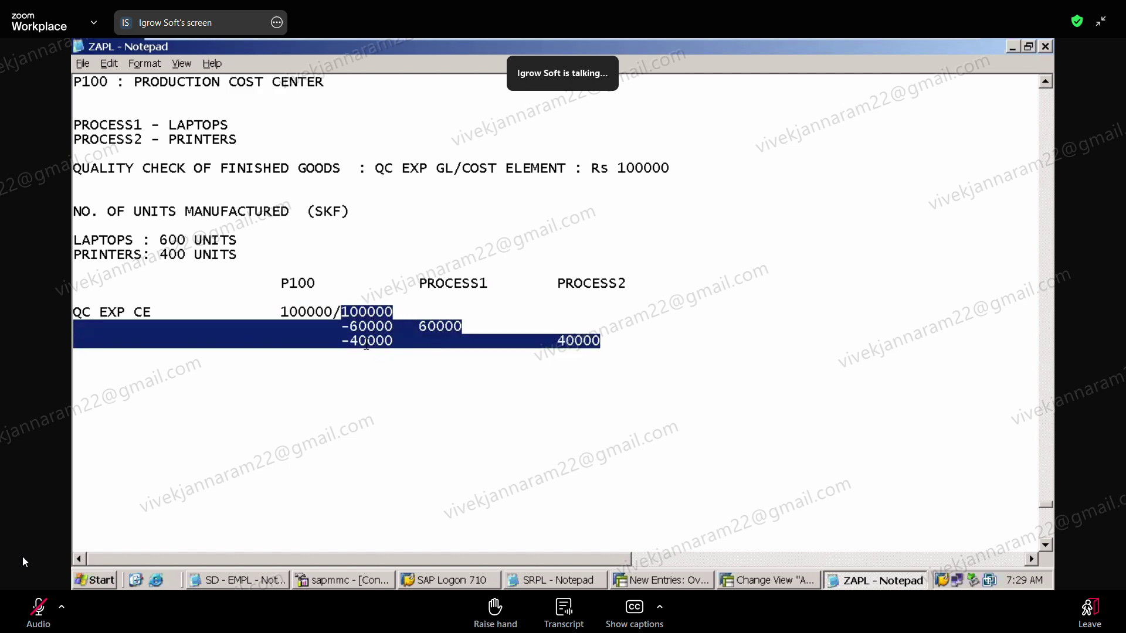
left_click_drag(332, 311, 279, 314)
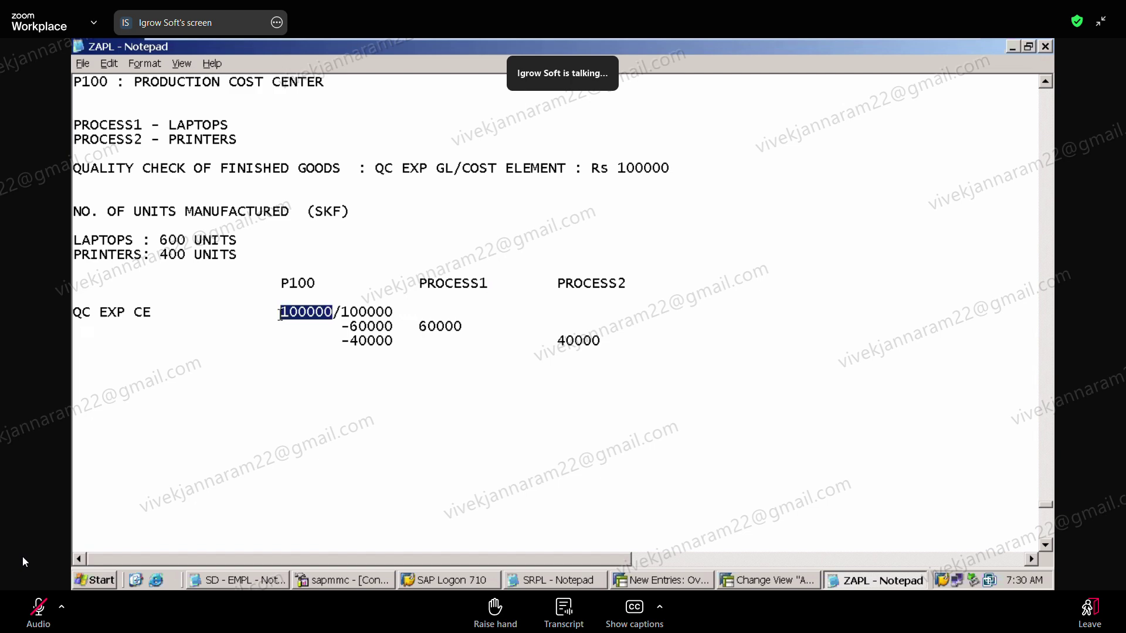
left_click(280, 315)
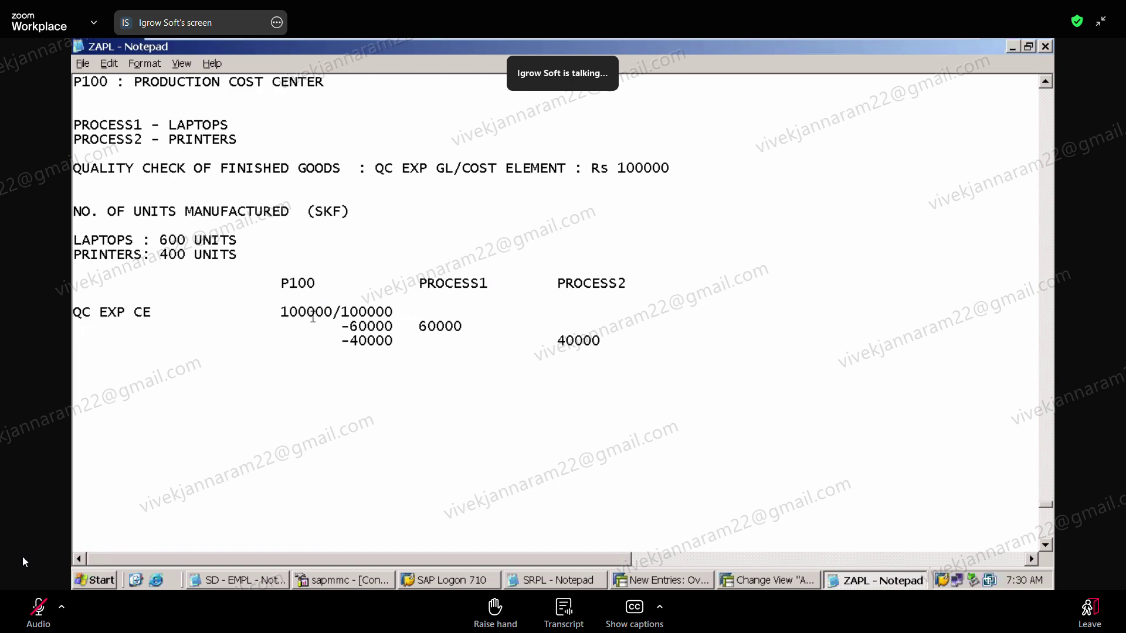
left_click_drag(340, 307, 406, 358)
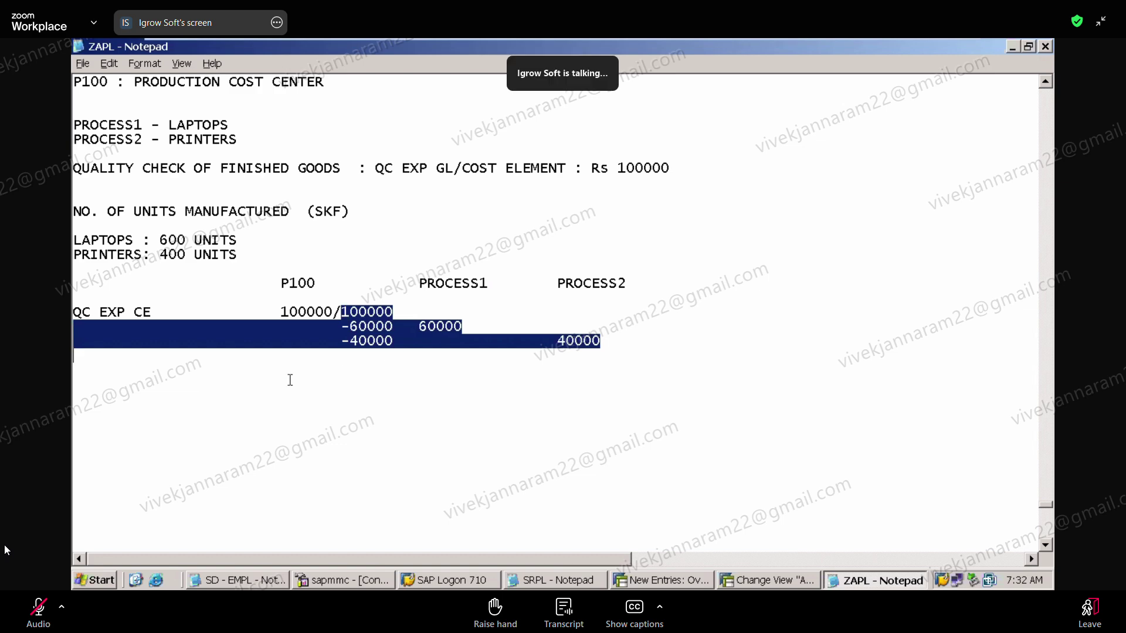
Start a note with the label DISTRIBUTION CYCLE a few lines below the allocation table
left_click(165, 408)
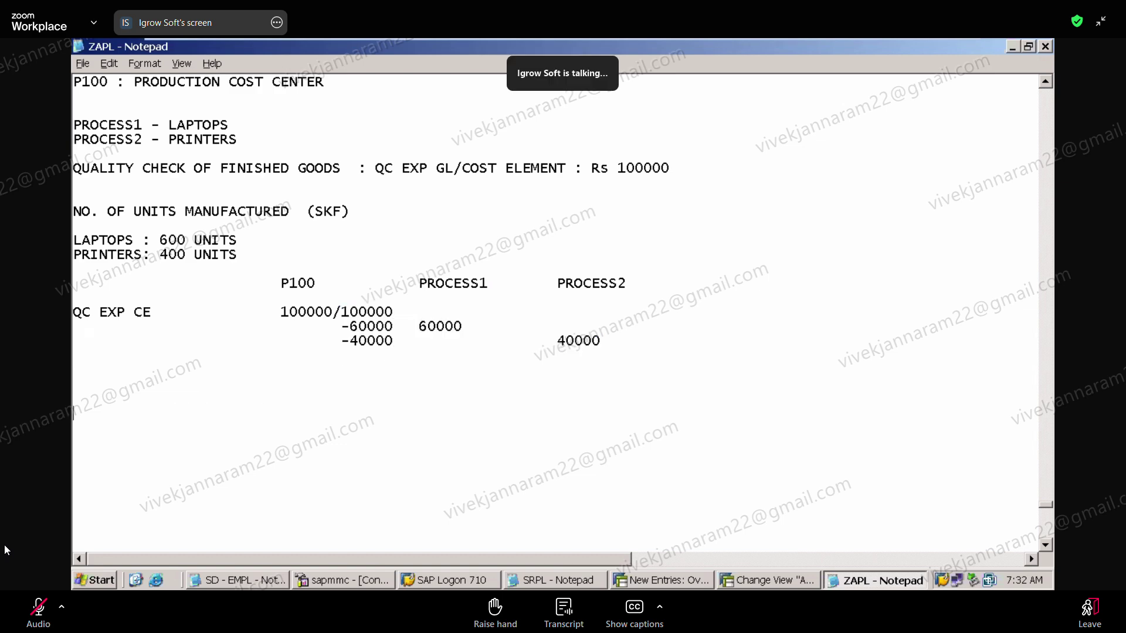
type("DISTRIBT")
key("BackSpace")
type("UTIONC")
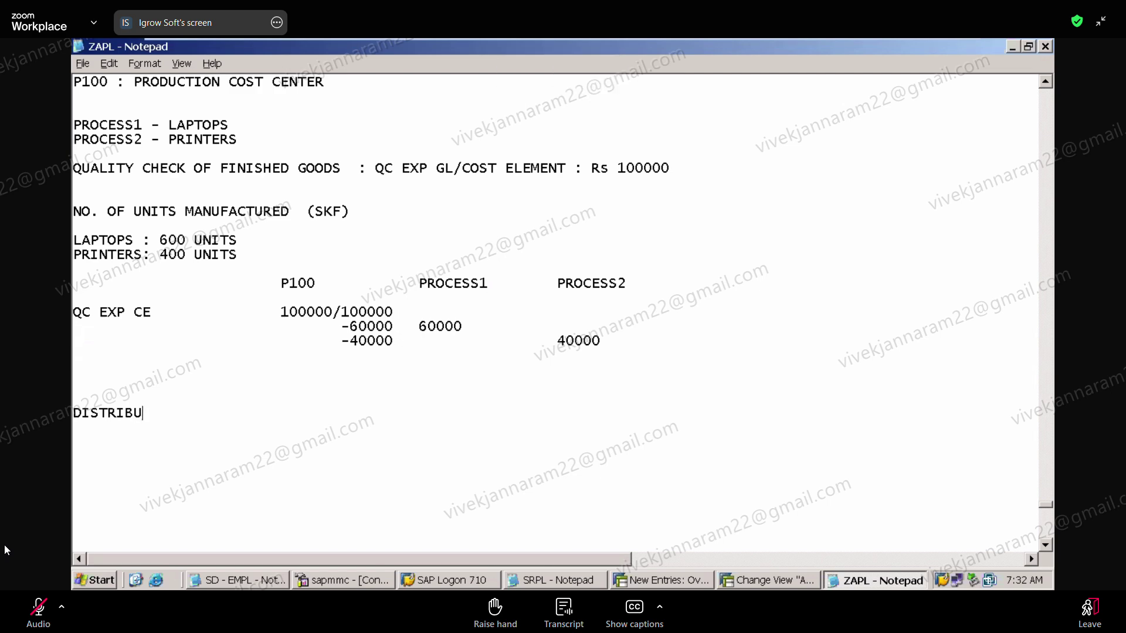
type("YEL")
key("BackSpace")
key("BackSpace")
key("BackSpace")
type("CLE -")
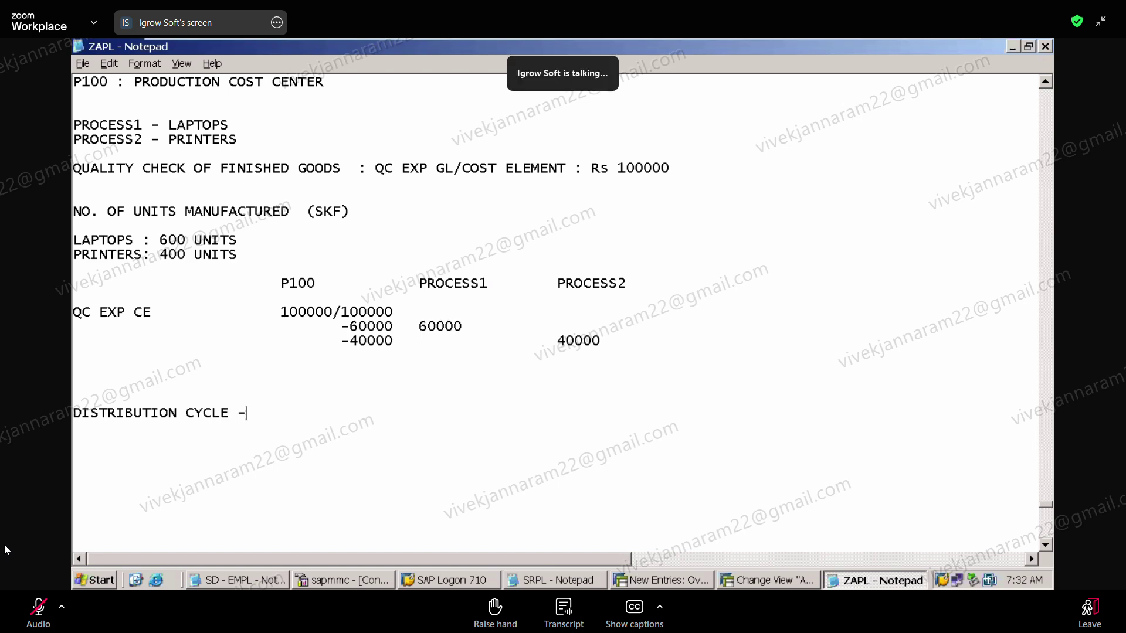
Complete the distribution cycle note with ---> REALLOCATE PRIMARY COST
type("--> REALLOAC")
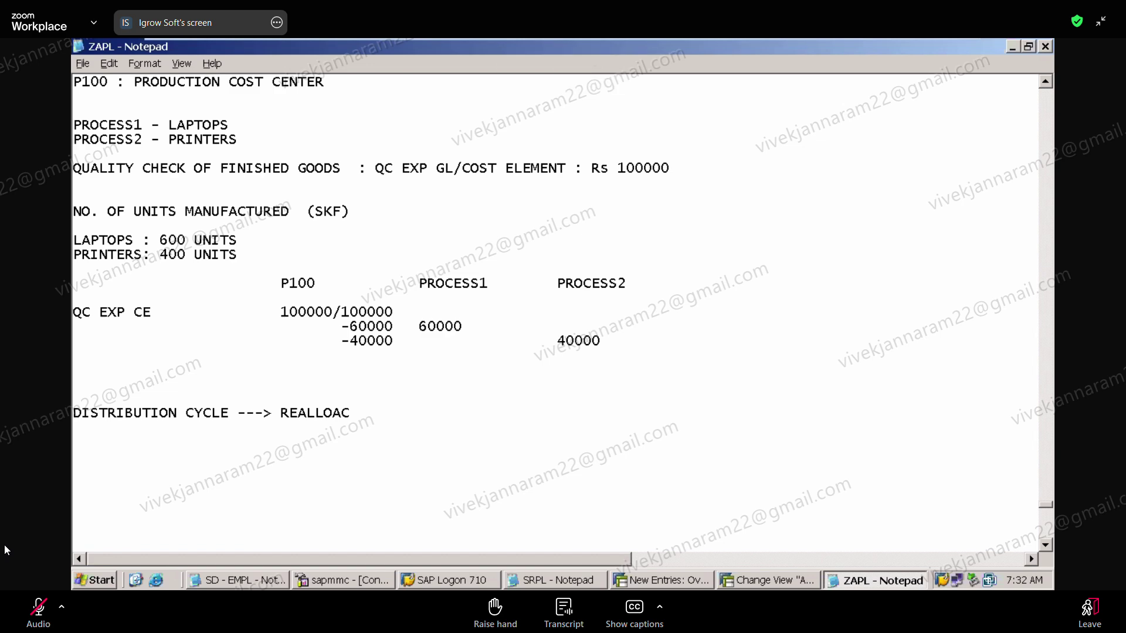
key("BackSpace")
key("BackSpace")
type("CATE PRIMARY CSOT")
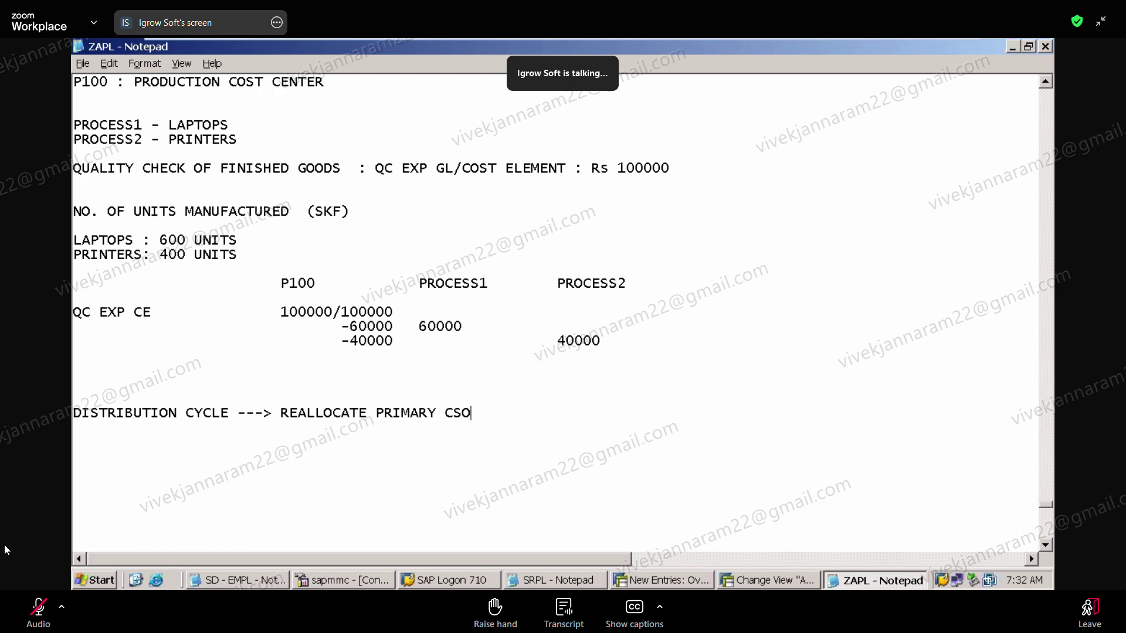
key("BackSpace")
key("BackSpace")
key("BackSpace")
type("OST")
Start a second note with the label ASSESSMENT CYCLE, leaving one blank line below the distribution cycle note
key("Return")
key("Return")
type("ASSESSMENT TCYLE")
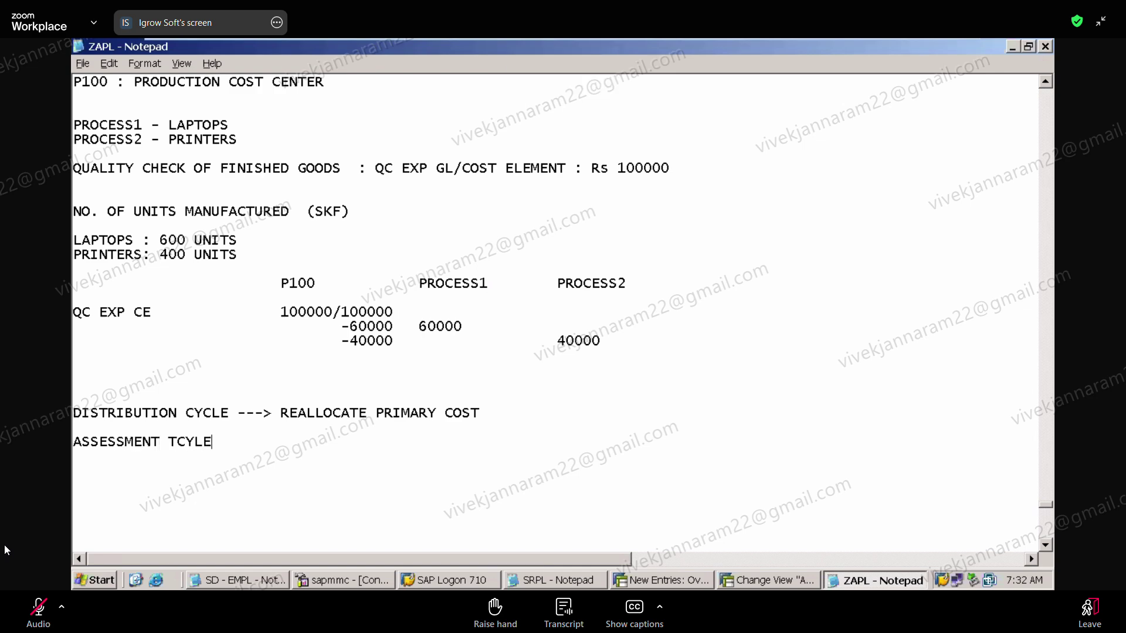
key("BackSpace")
key("BackSpace")
key("BackSpace")
key("BackSpace")
key("BackSpace")
type("CYLEC ")
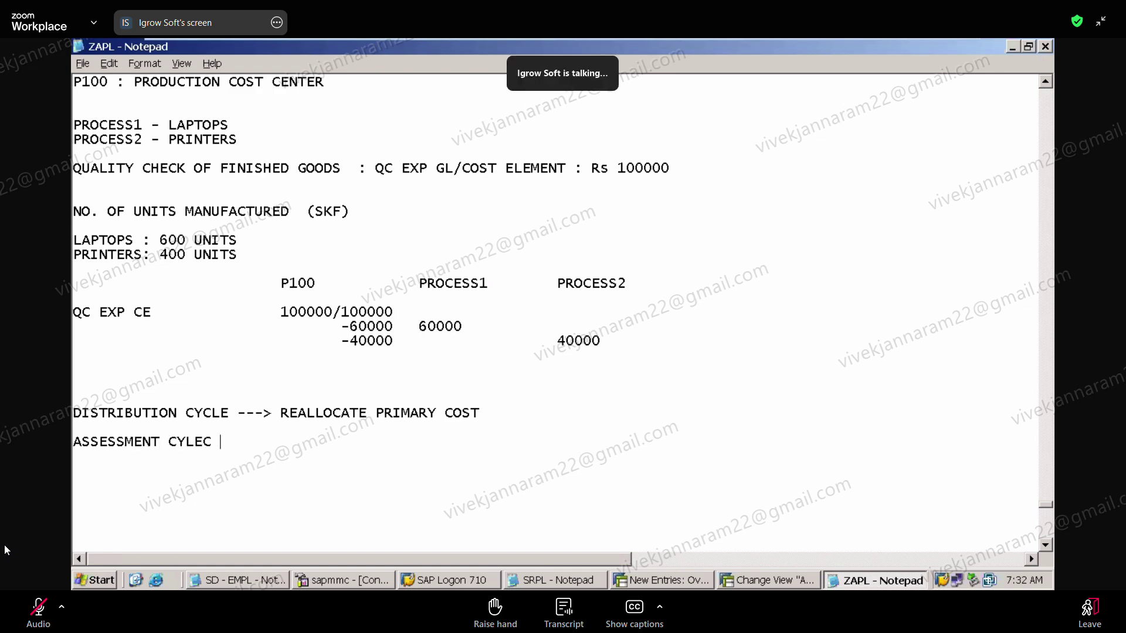
type("---")
key("BackSpace")
key("BackSpace")
key("BackSpace")
key("BackSpace")
key("BackSpace")
key("BackSpace")
type("C")
key("BackSpace")
key("BackSpace")
type("CLE ")
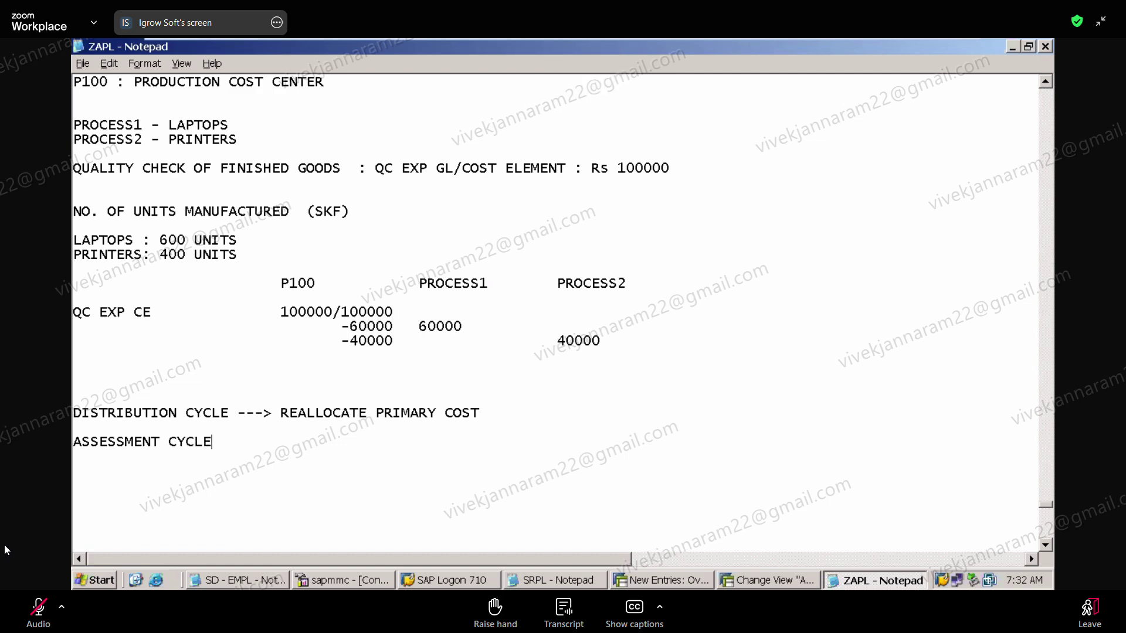
Complete the assessment cycle note with ---> REALLOCATE SECONDARY COST, and delete one blank line above the distribution cycle note
type("---")
key("BackSpace")
key("BackSpace")
key("BackSpace")
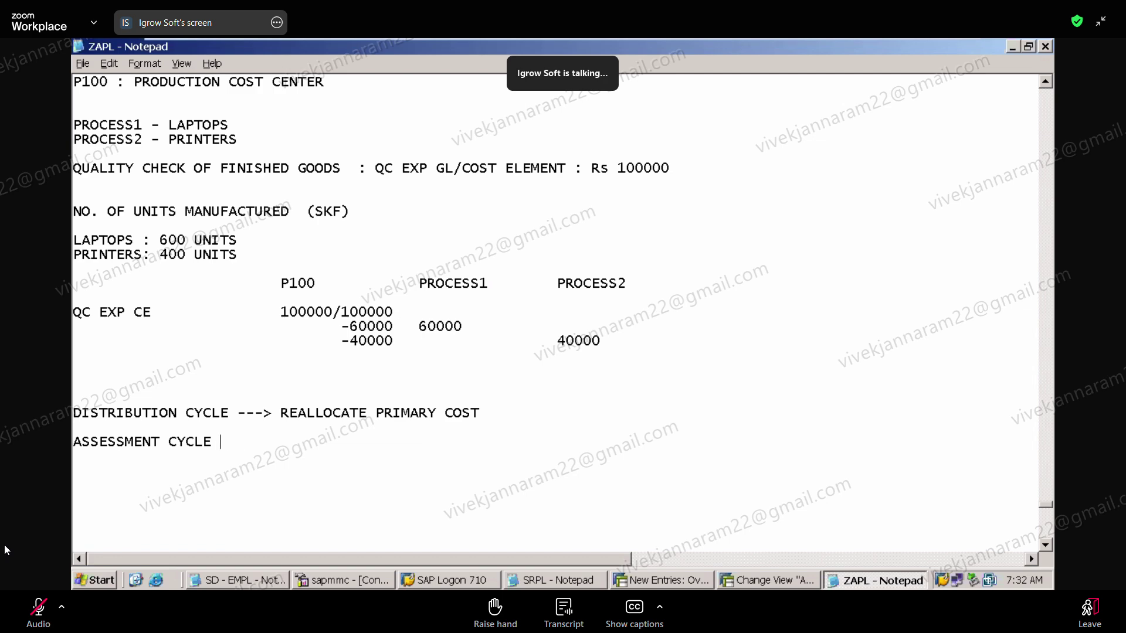
type("---> RE")
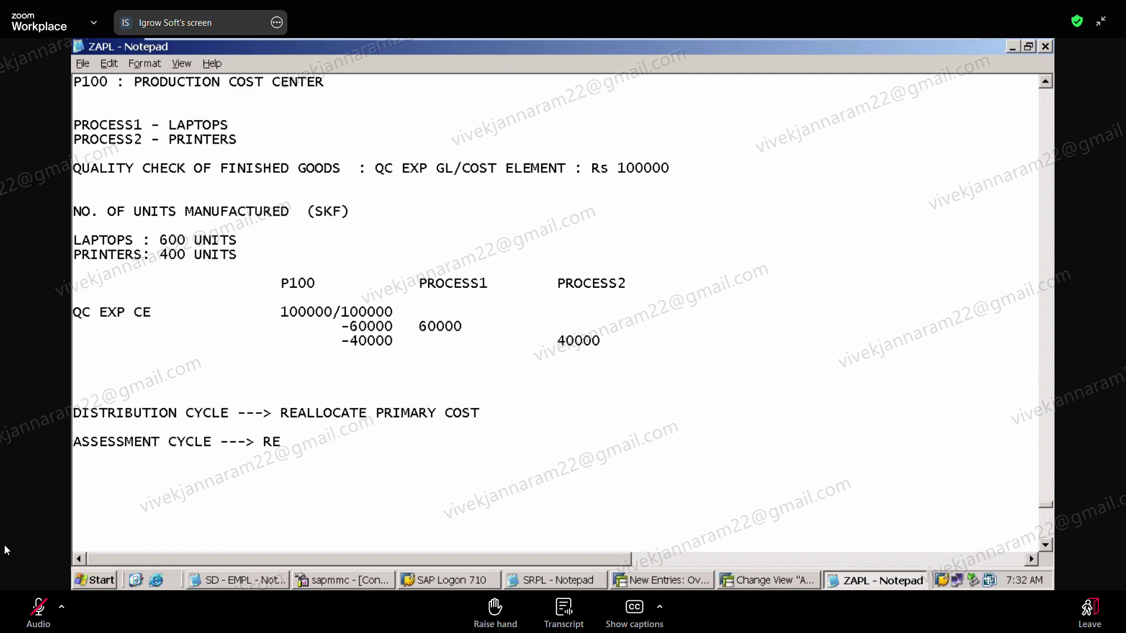
type("ALLOCATE SEO")
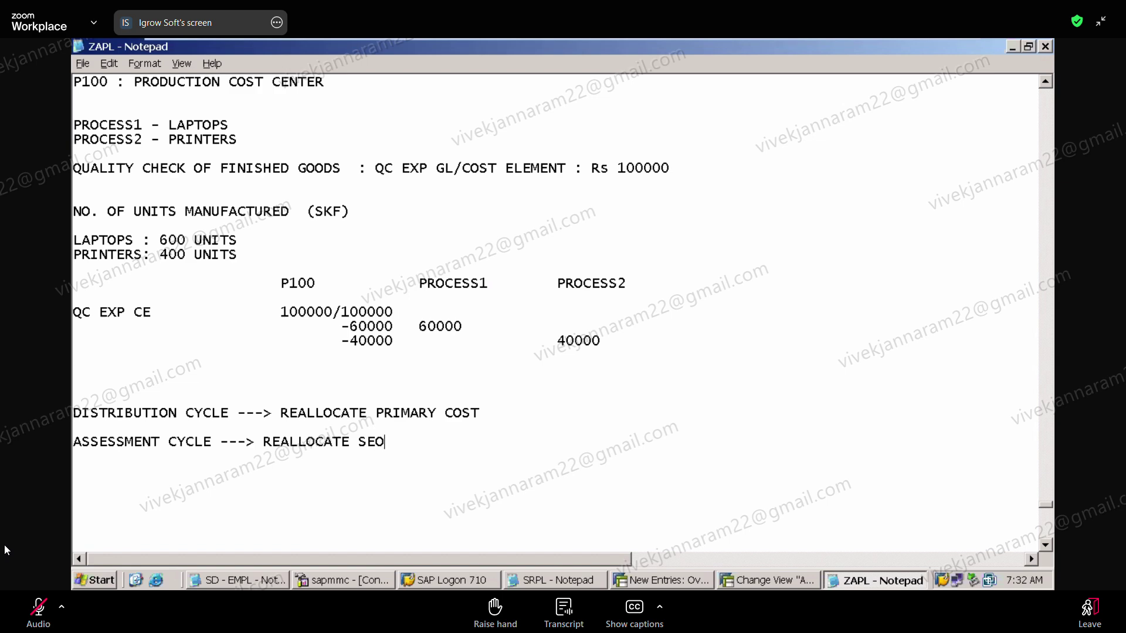
key("BackSpace")
type("CONDARY COST")
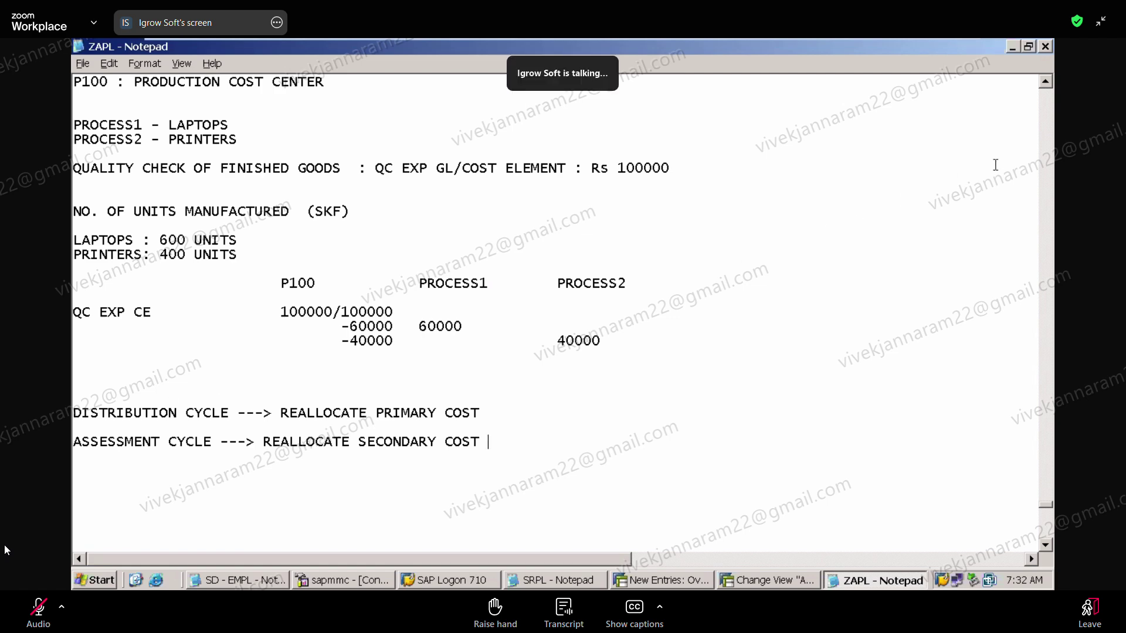
left_click(1045, 83)
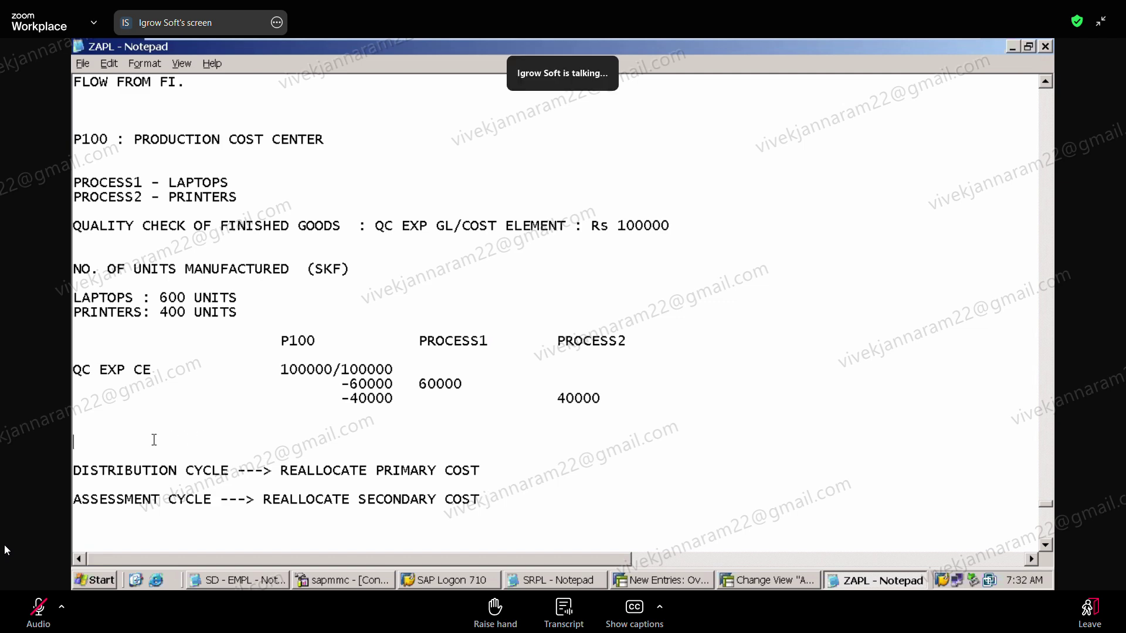
key("BackSpace")
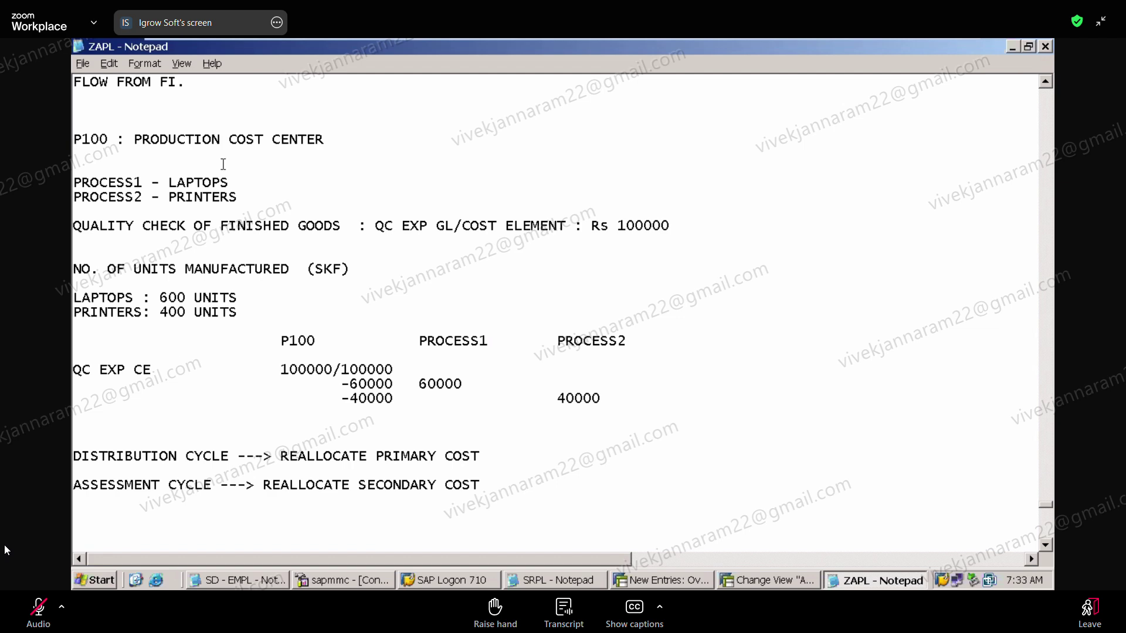
Review the earlier notes on secondary costs, primary cost, SKF and the quality check expense above the P100 example
mouse_move(437, 44)
left_click(1047, 84)
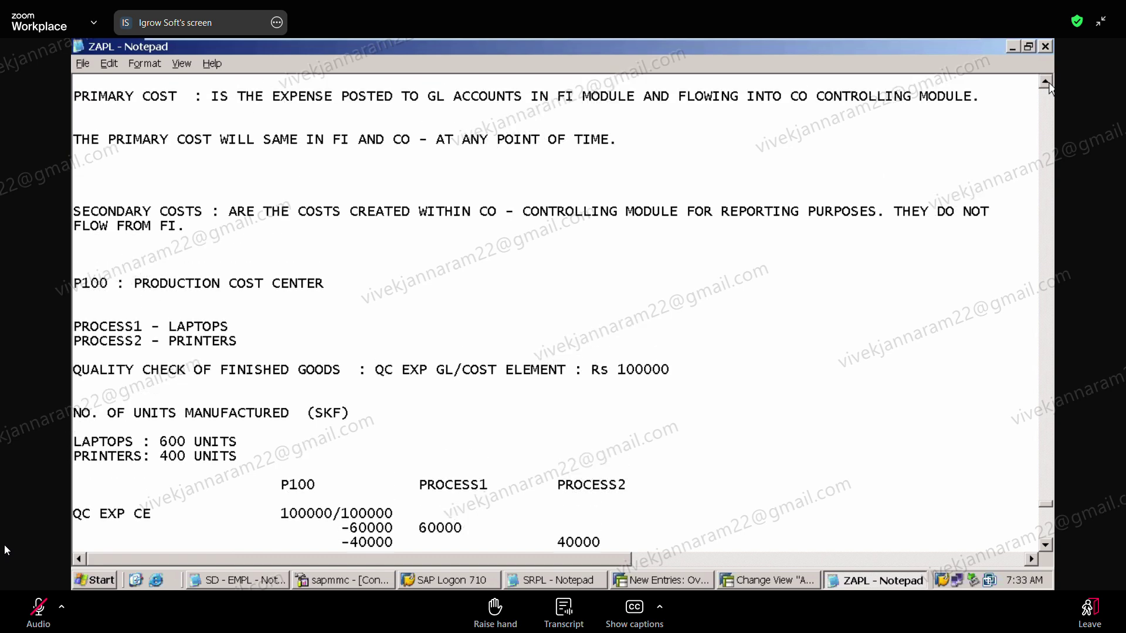
left_click(1048, 86)
left_click(1049, 86)
left_click(1048, 86)
left_click(1048, 85)
left_click(1048, 86)
left_click(1047, 85)
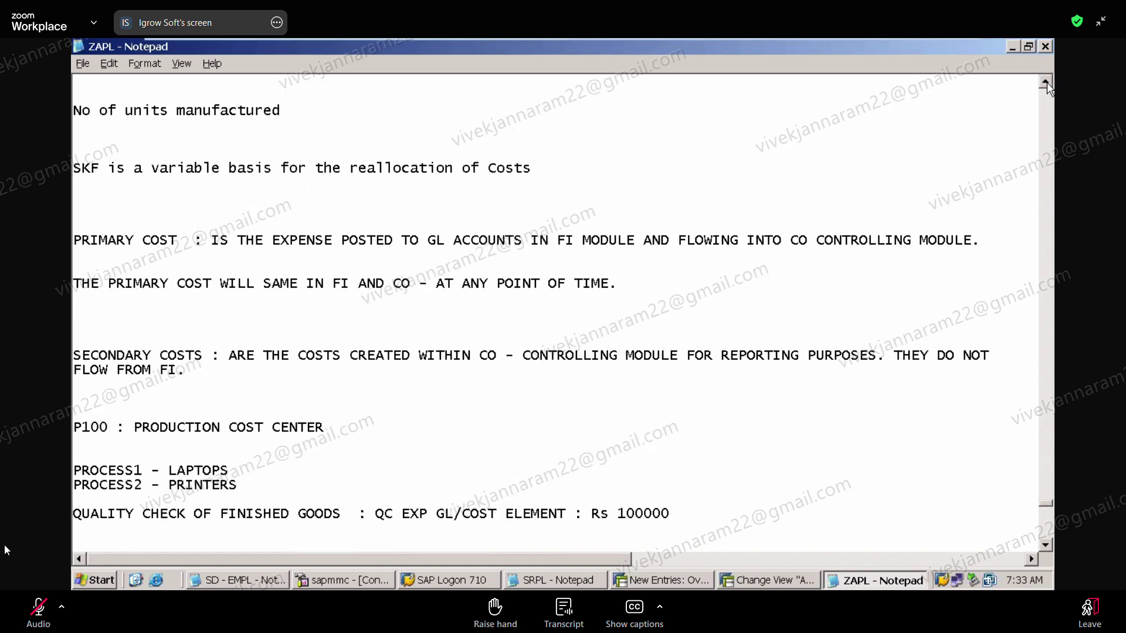
left_click(1047, 86)
left_click(1047, 86)
left_click(1047, 86)
left_click(1048, 86)
left_click(1048, 86)
left_click(1048, 85)
left_click(1047, 85)
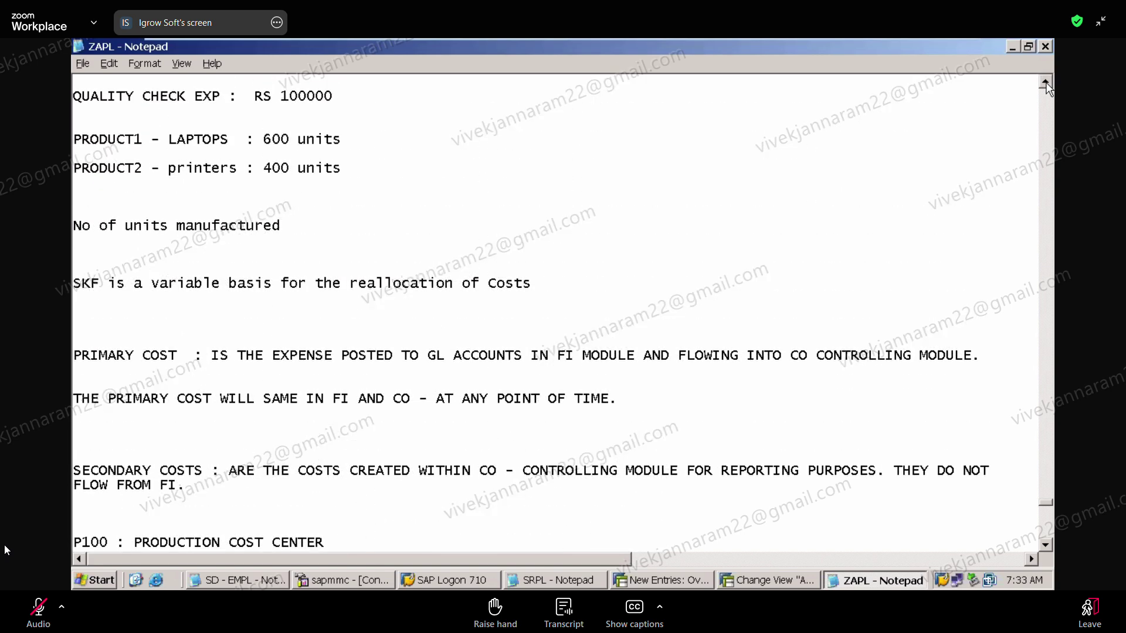
left_click(1048, 85)
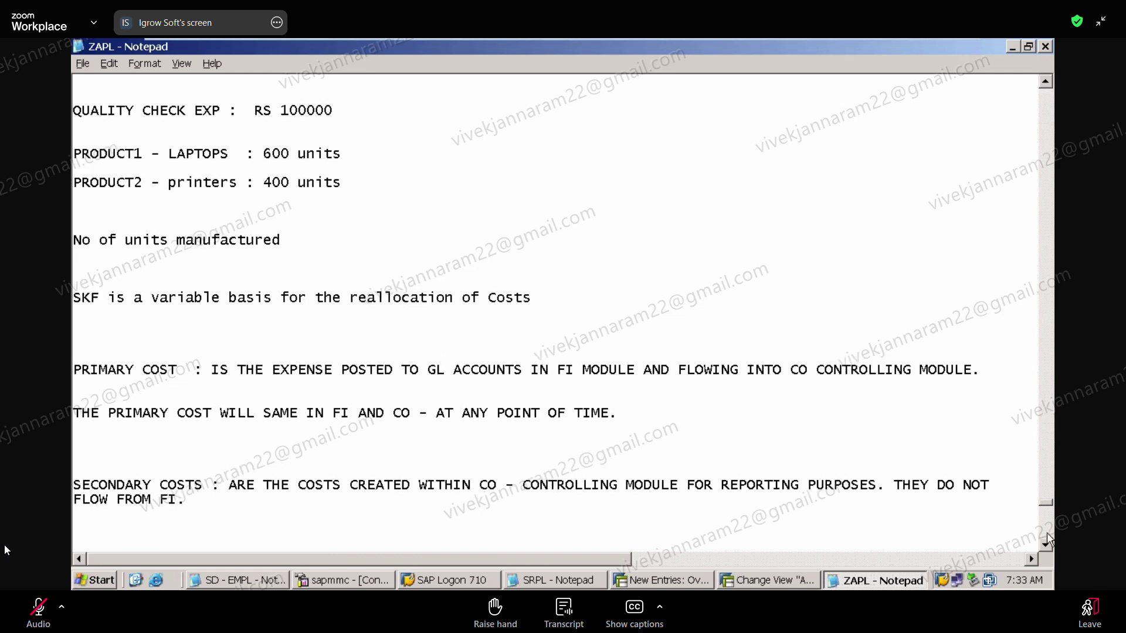
Return through the primary and secondary cost definitions to the P100 allocation table and the cycle notes below it
left_click(1048, 546)
left_click(1047, 547)
left_click(1048, 546)
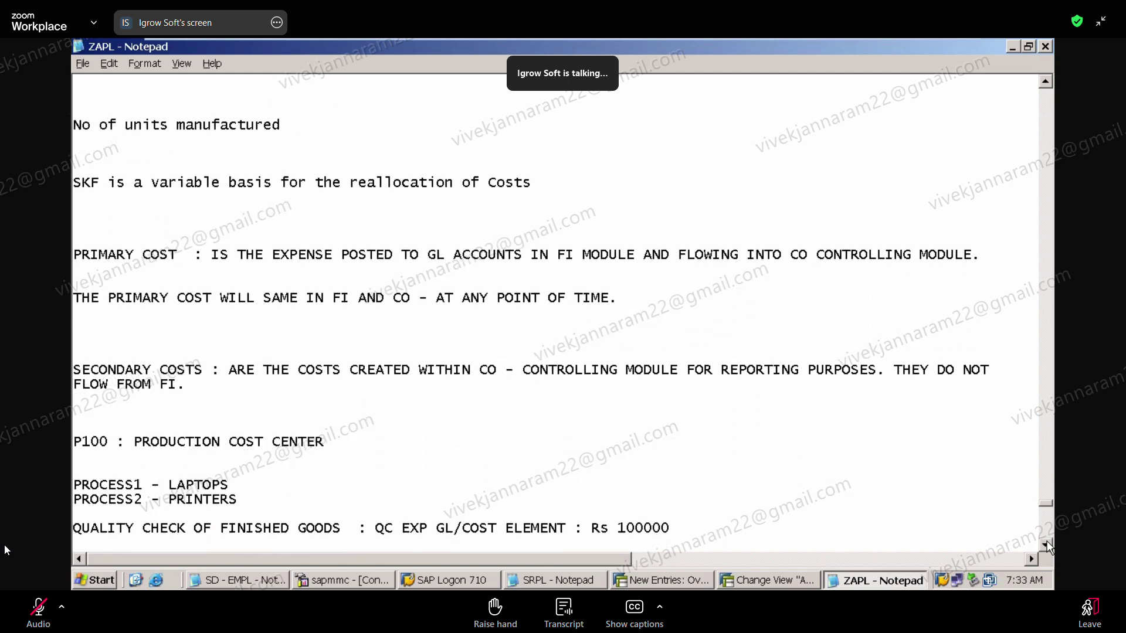
left_click(1047, 546)
left_click(1047, 546)
left_click(1048, 547)
left_click(1048, 546)
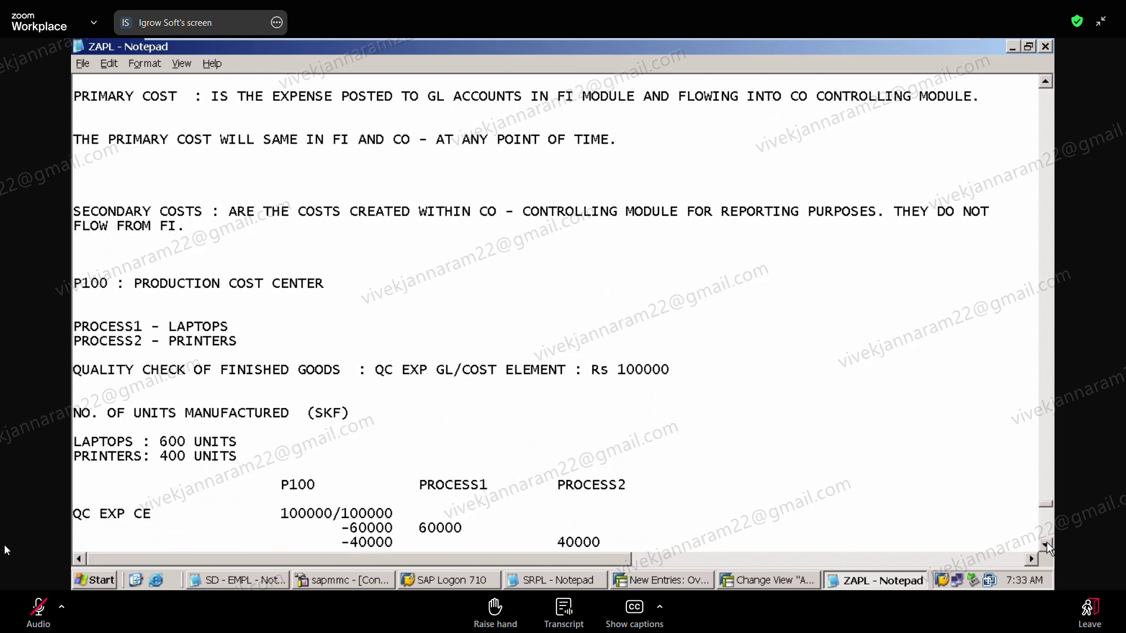
left_click(1047, 547)
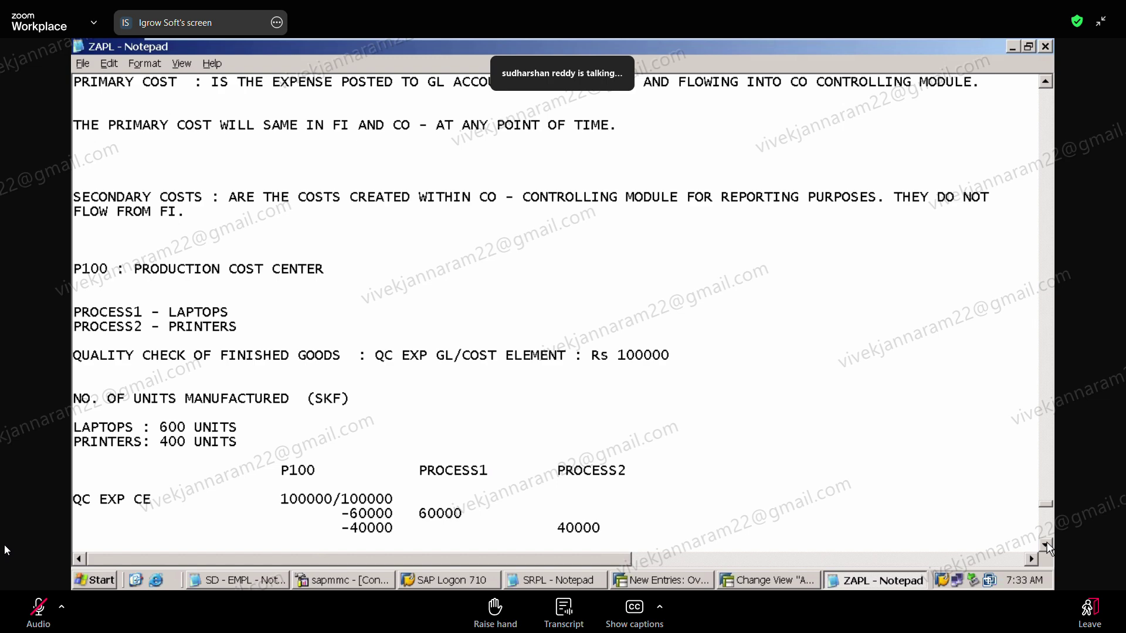
left_click(1048, 546)
left_click(1048, 546)
left_click(1048, 546)
left_click(1047, 546)
left_click(1048, 546)
left_click(1047, 546)
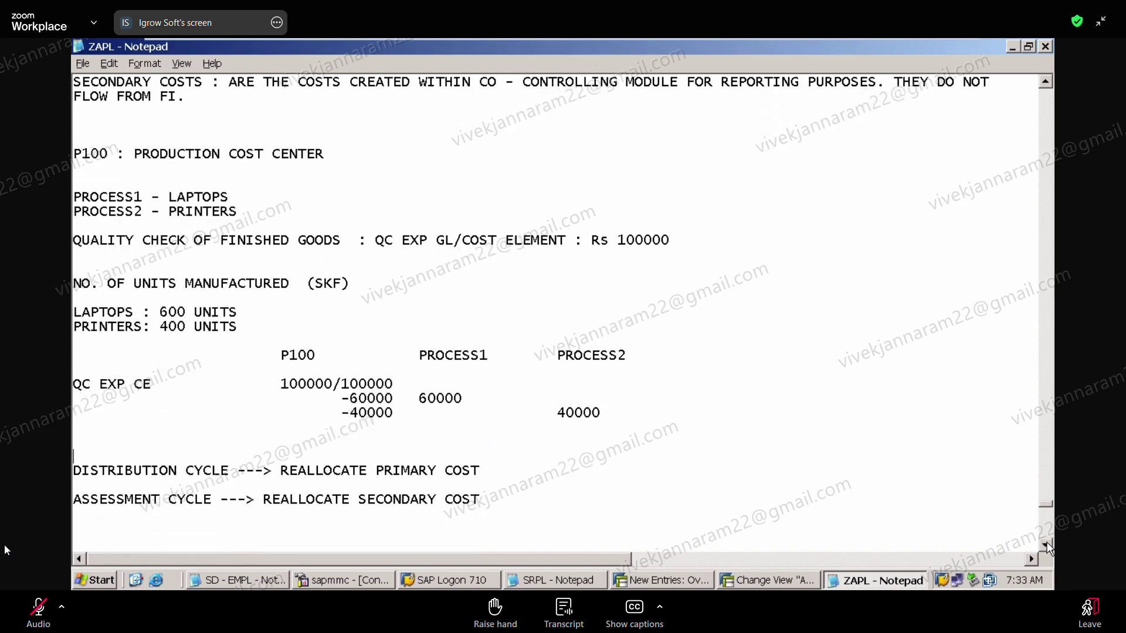
left_click(1047, 547)
left_click(1048, 546)
left_click(1047, 546)
left_click(1048, 546)
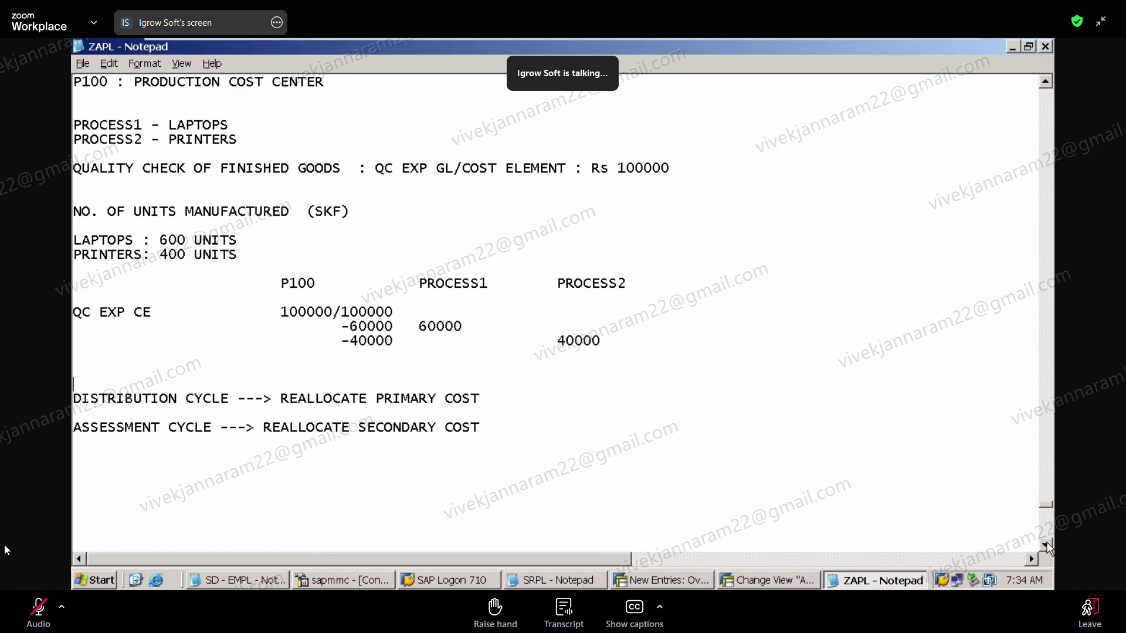
Unmute the meeting microphone and mute it again, two times in a row
left_click(37, 610)
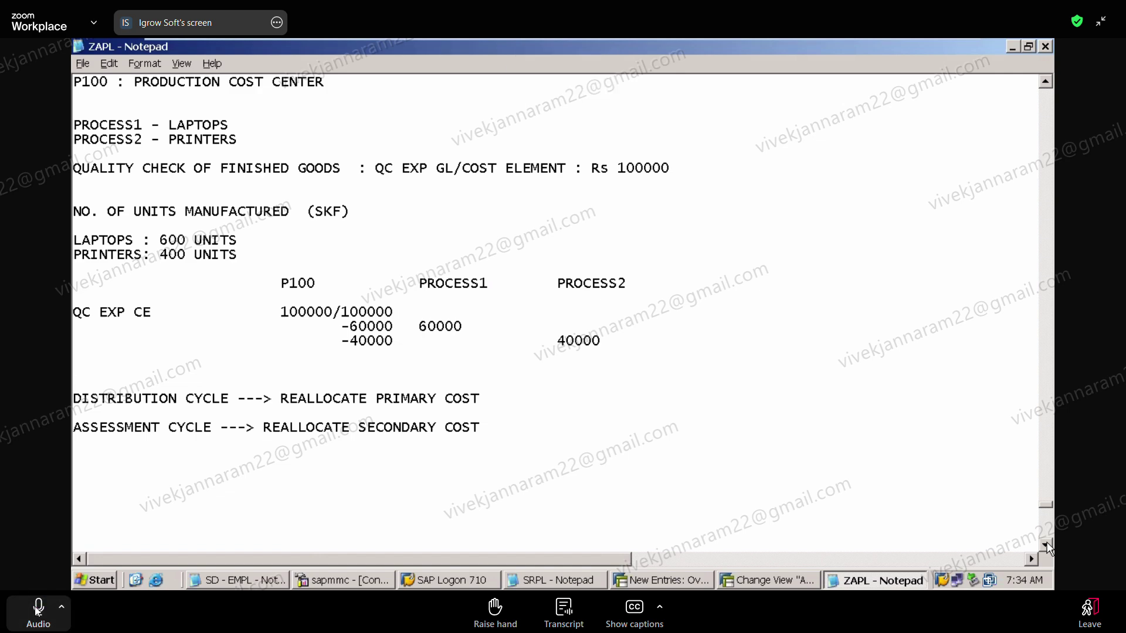
left_click(37, 610)
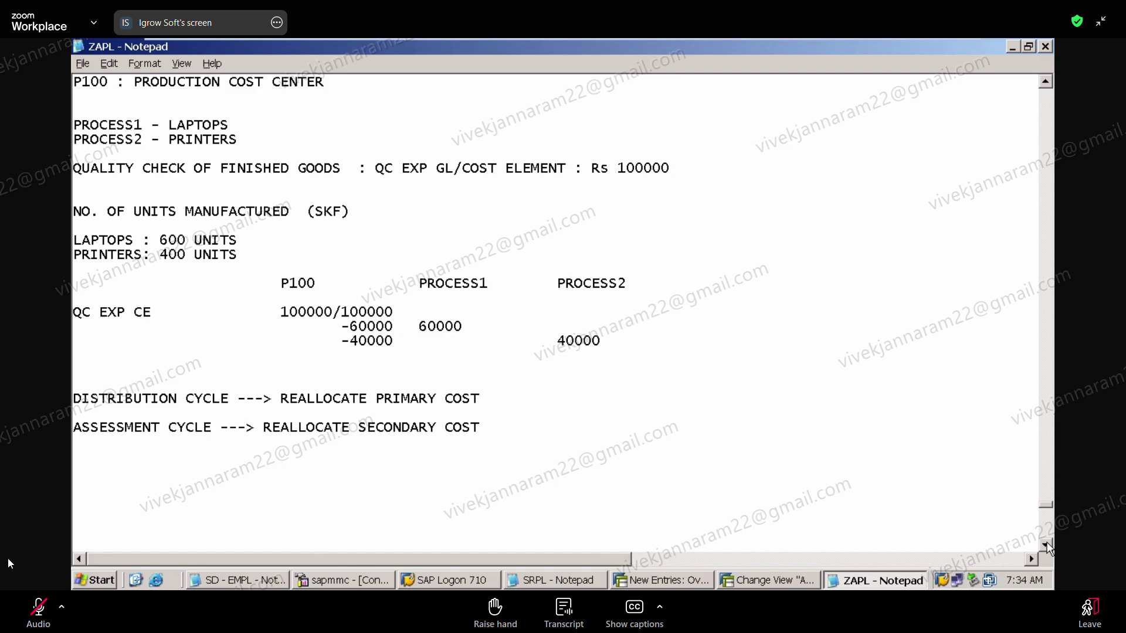
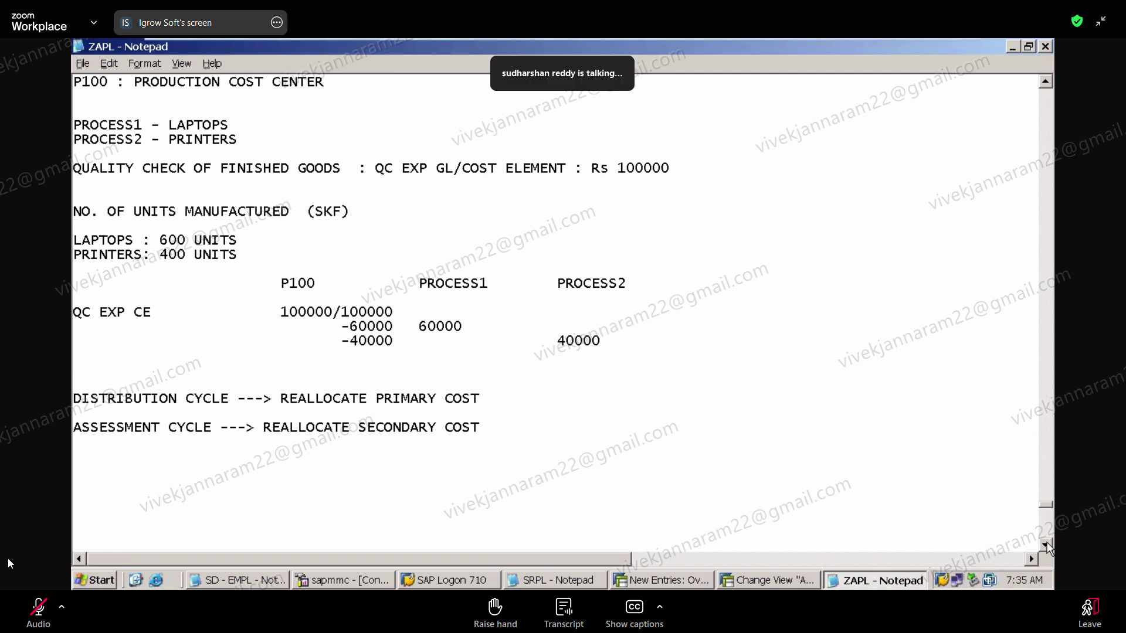
left_click(36, 623)
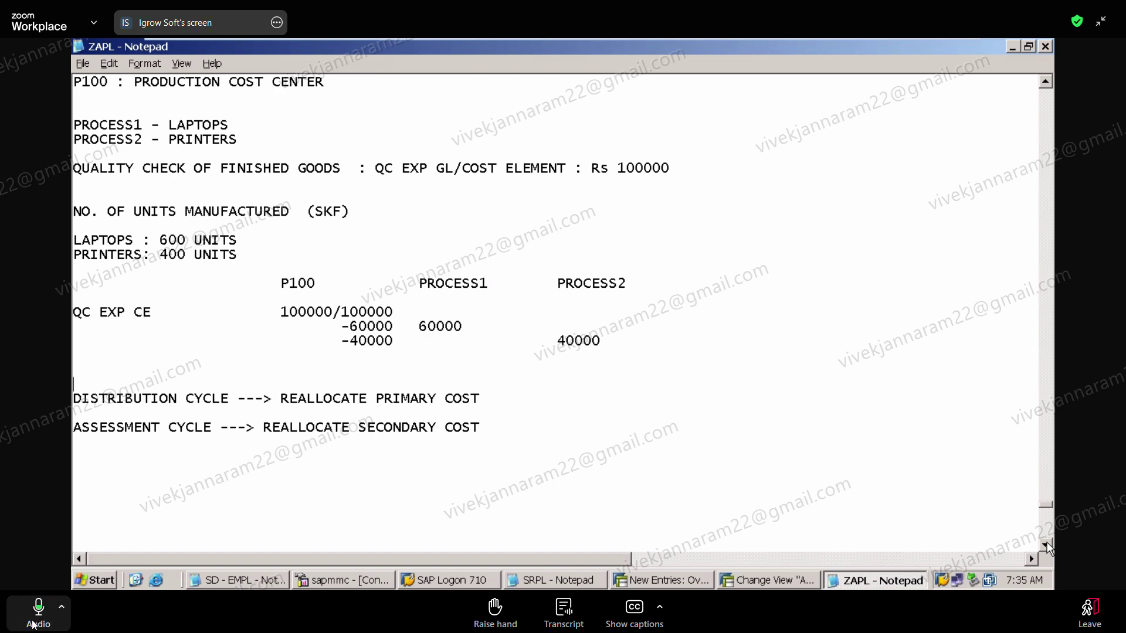
left_click(36, 625)
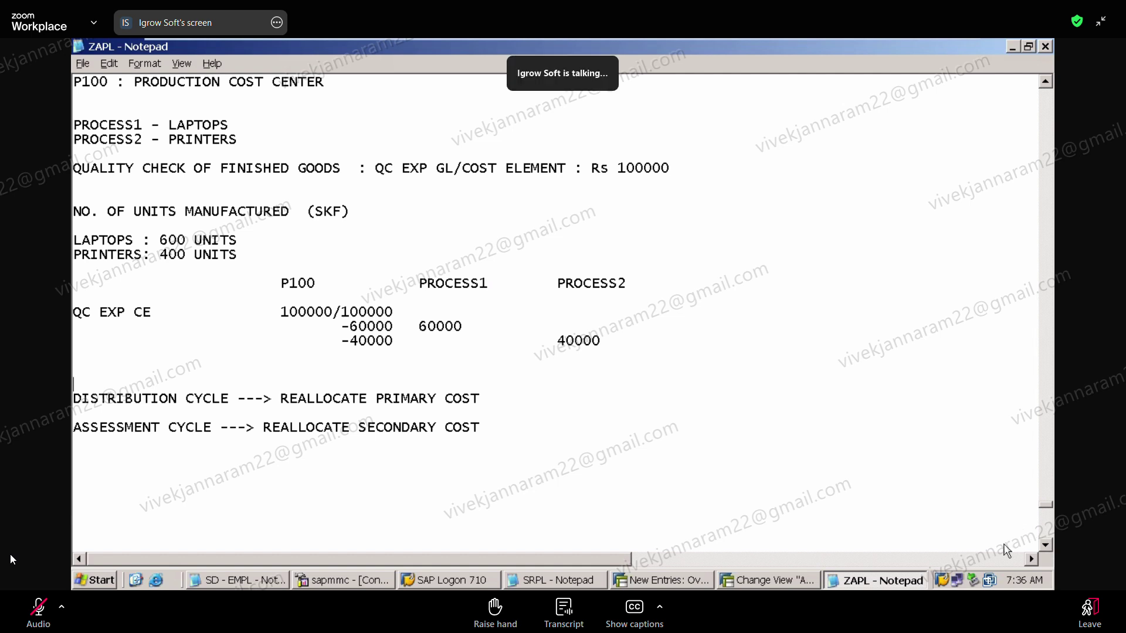
left_click(674, 572)
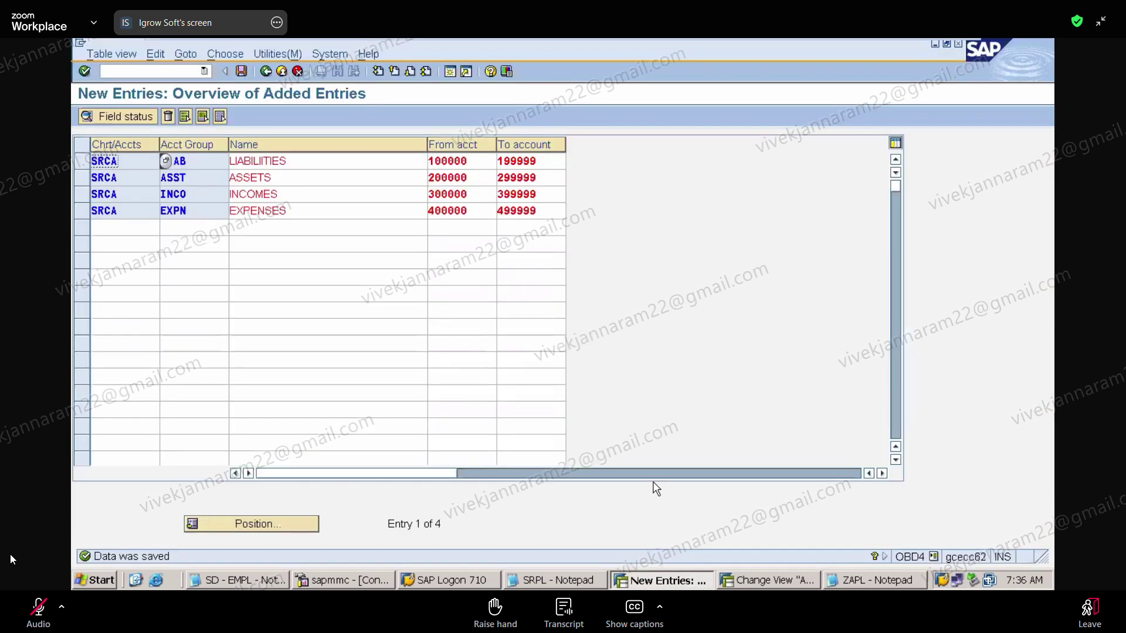
left_click(858, 581)
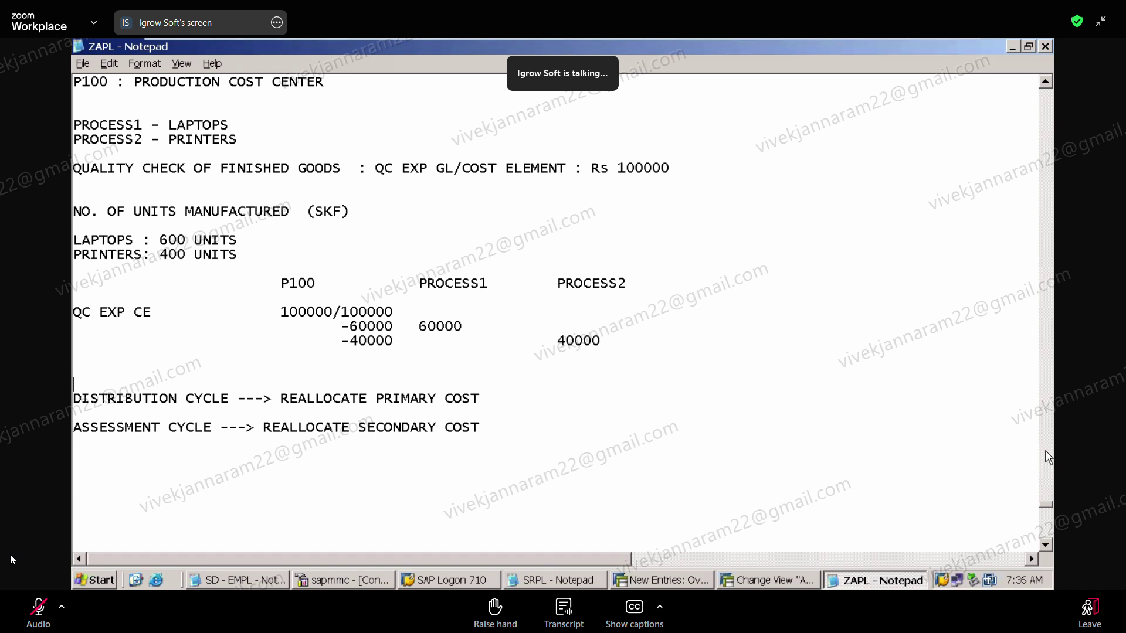
In the empty area below the cycle notes, start a numbered item reading 1) CREATE THE QUALITY CHECK EXP
left_click(1046, 544)
left_click_drag(1047, 543, 1048, 545)
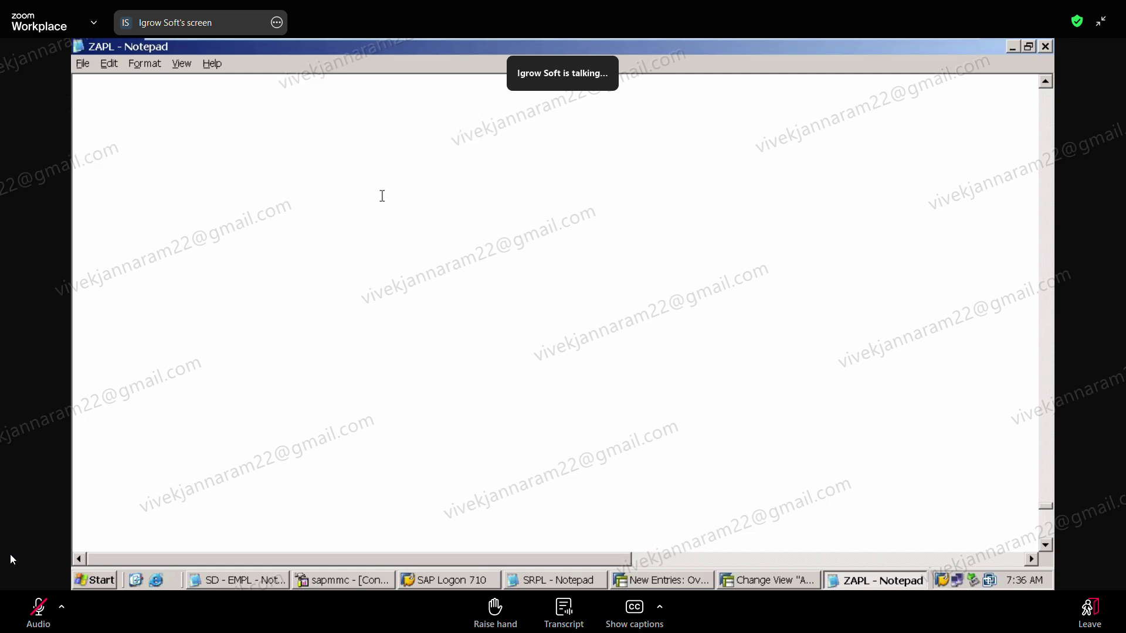
type("1)")
type("CREATE THE CST")
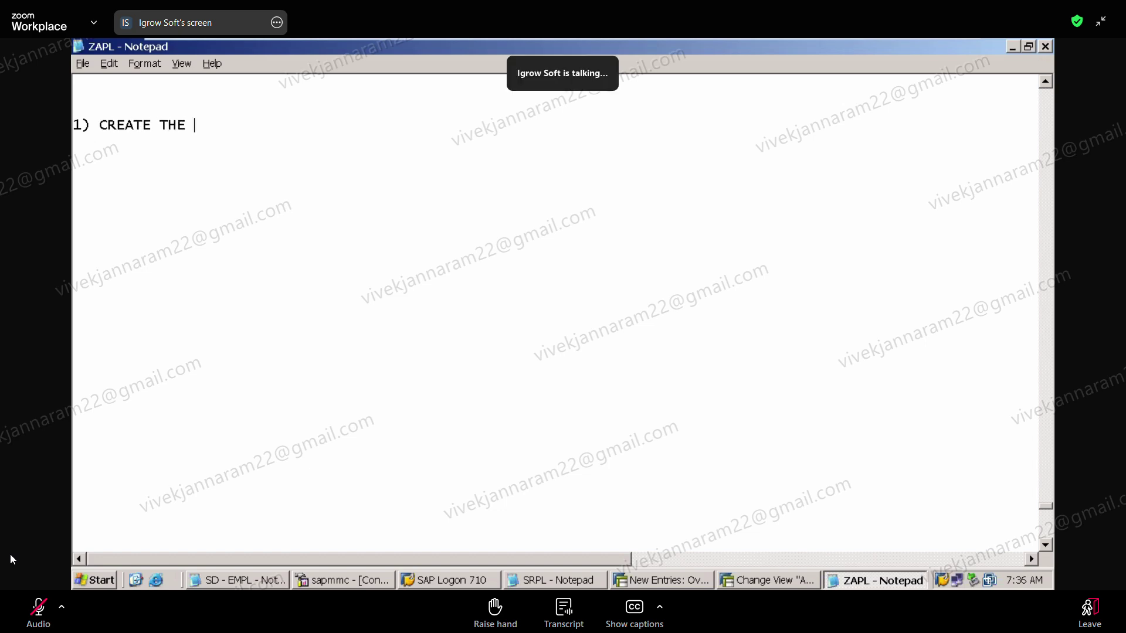
key("BackSpace")
key("BackSpace")
key("BackSpace")
type("QUALITY CHECK EXP ")
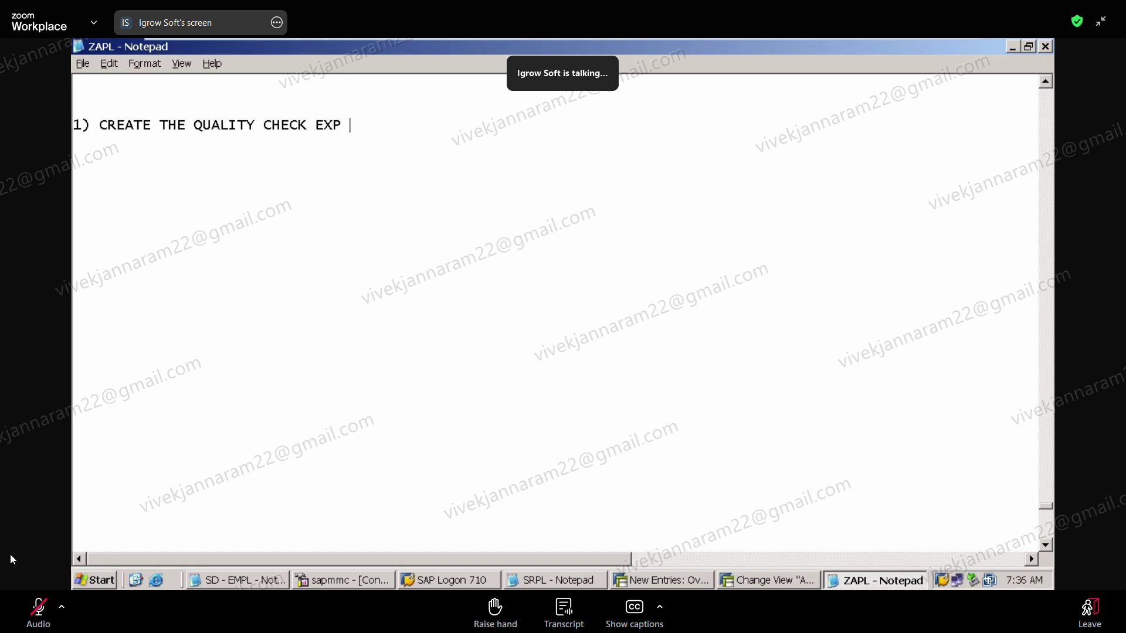
type("COST EXLEMENT")
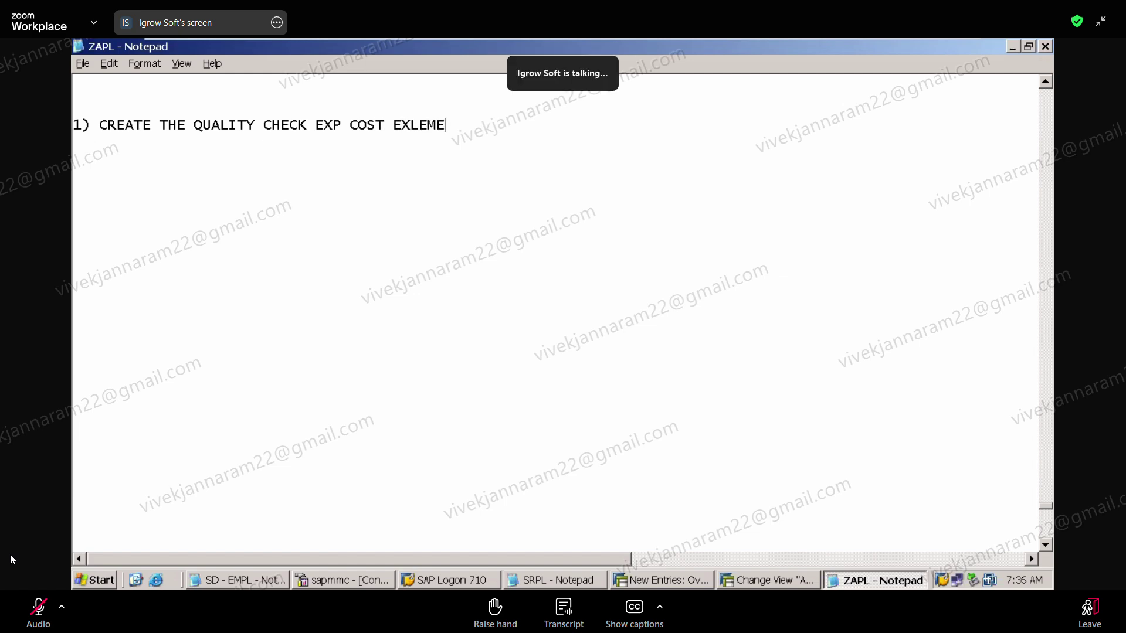
key("BackSpace")
key("BackSpace")
key("BackSpace")
key("BackSpace")
key("BackSpace")
key("BackSpace")
key("BackSpace")
key("BackSpace")
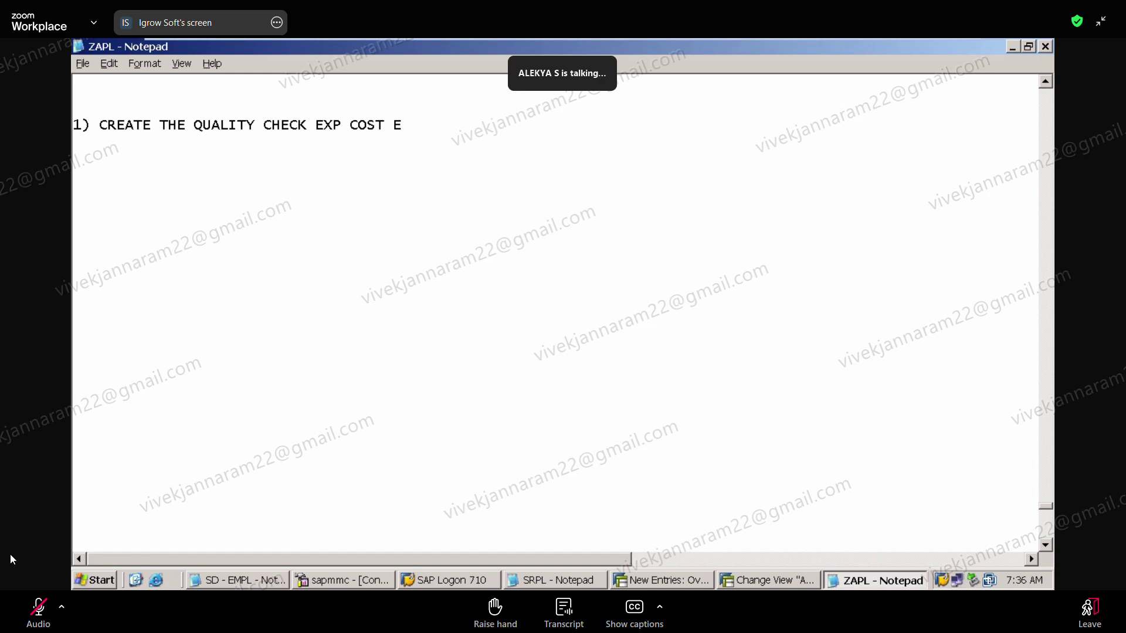
key("BackSpace")
key("BackSpace")
key("BackSpace")
key("BackSpace")
key("BackSpace")
key("BackSpace")
Add GL to the end of item 1, and enter the heading ASSESSMENT CYCLE : two lines above it
type("GL")
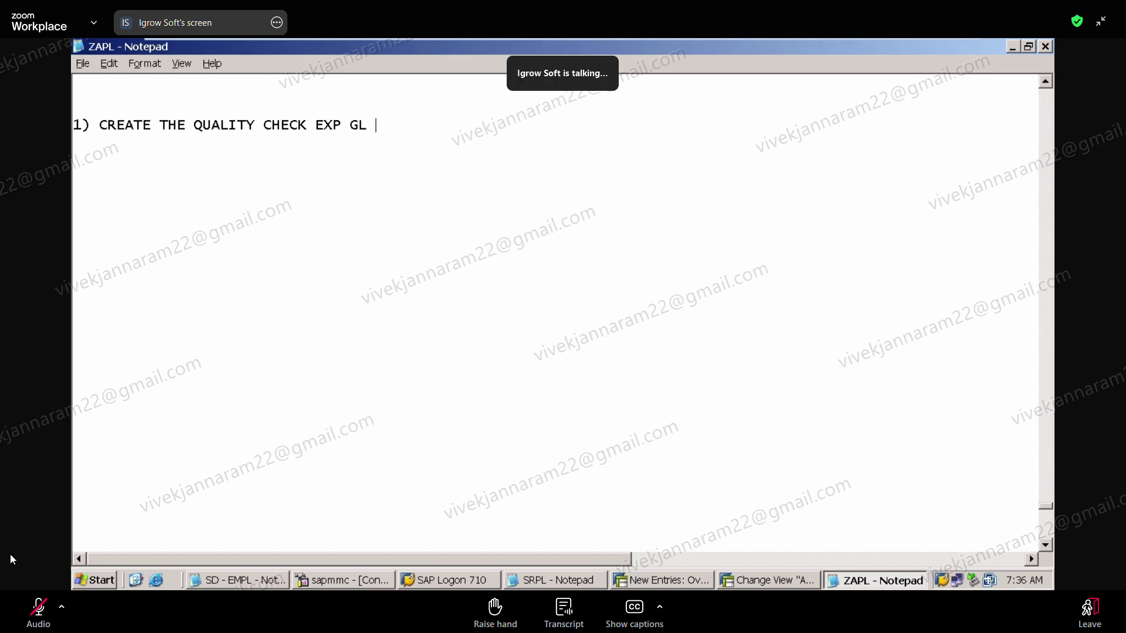
left_click(103, 83)
type("ASSESSME")
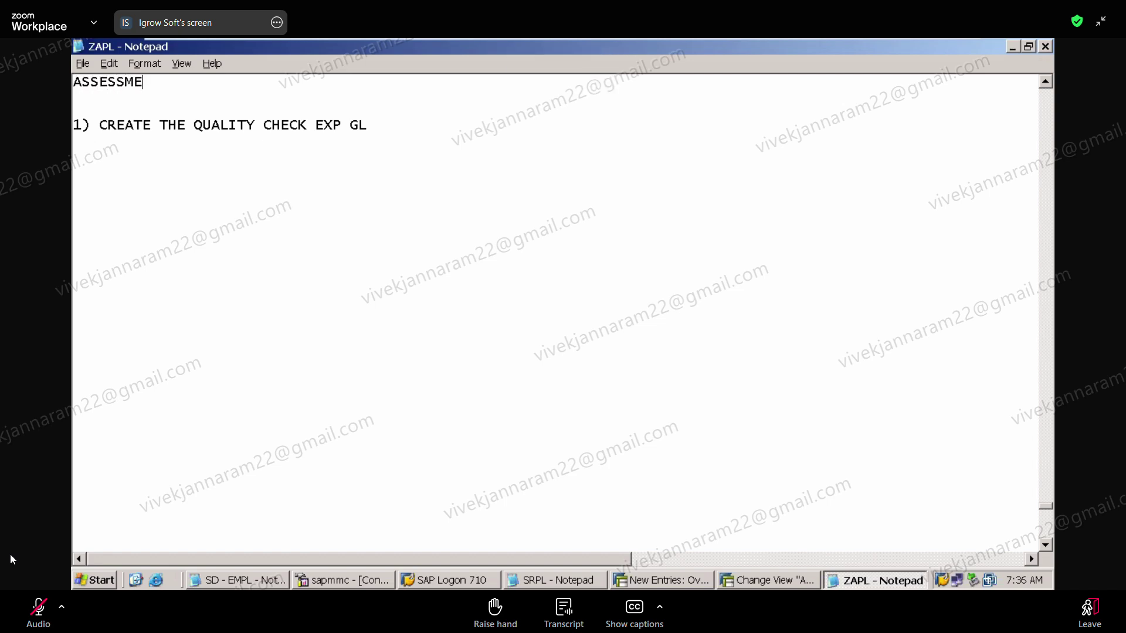
type("NT CYCLE  :")
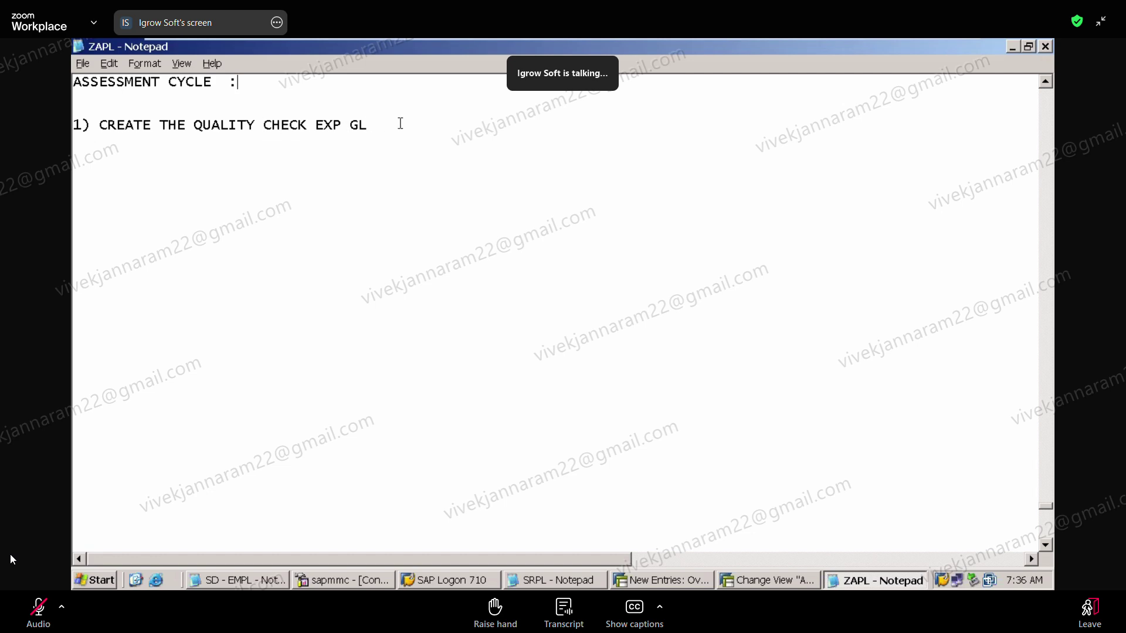
Complete item 1 with the words AND MAKE IT A COST ELEMENT after GL
type("AND MAKE IT A COST ELEMNT")
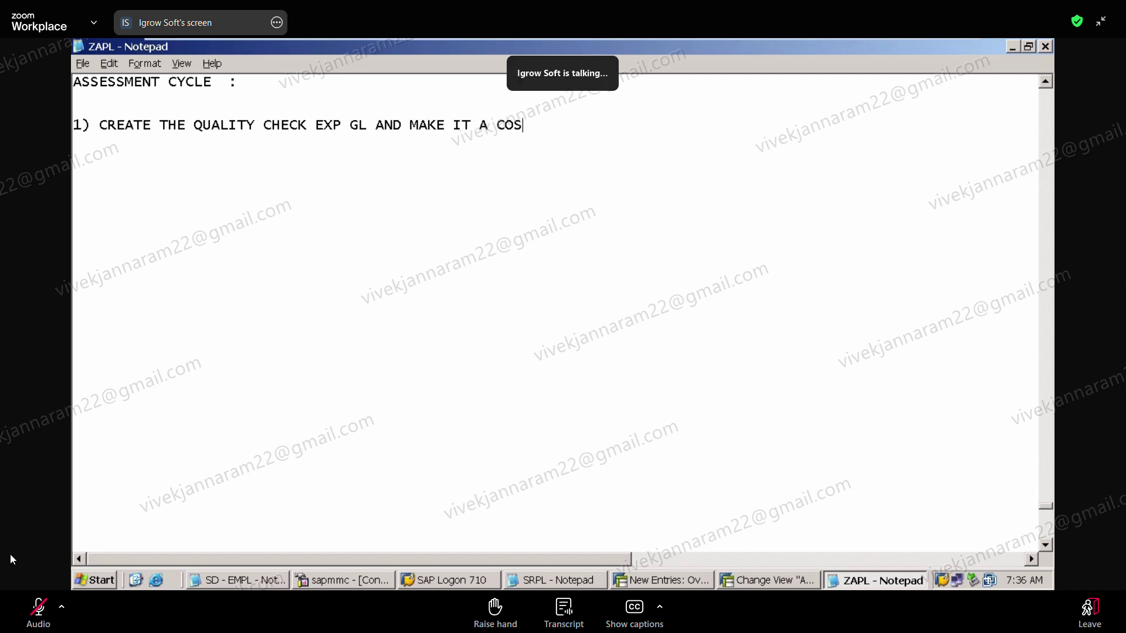
key("BackSpace")
key("BackSpace")
type("ENT ")
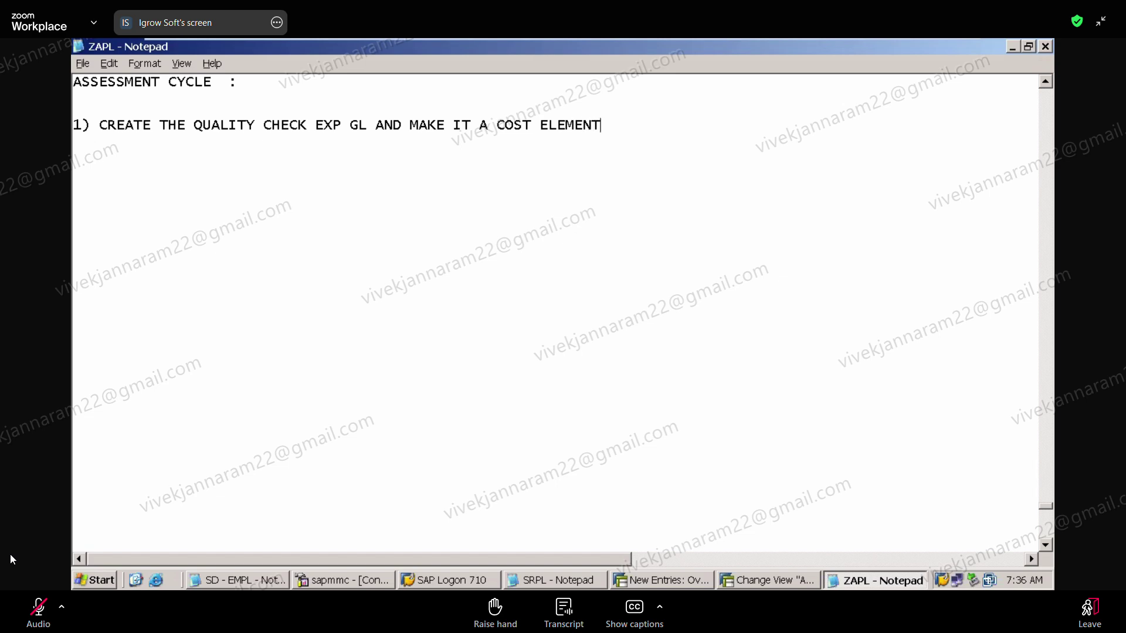
Append : FS00 to item 1, and add the item 2) CREATE NEW COST CENTERS : PROCESS1 AND PROCESS2 below it
type(": FS000")
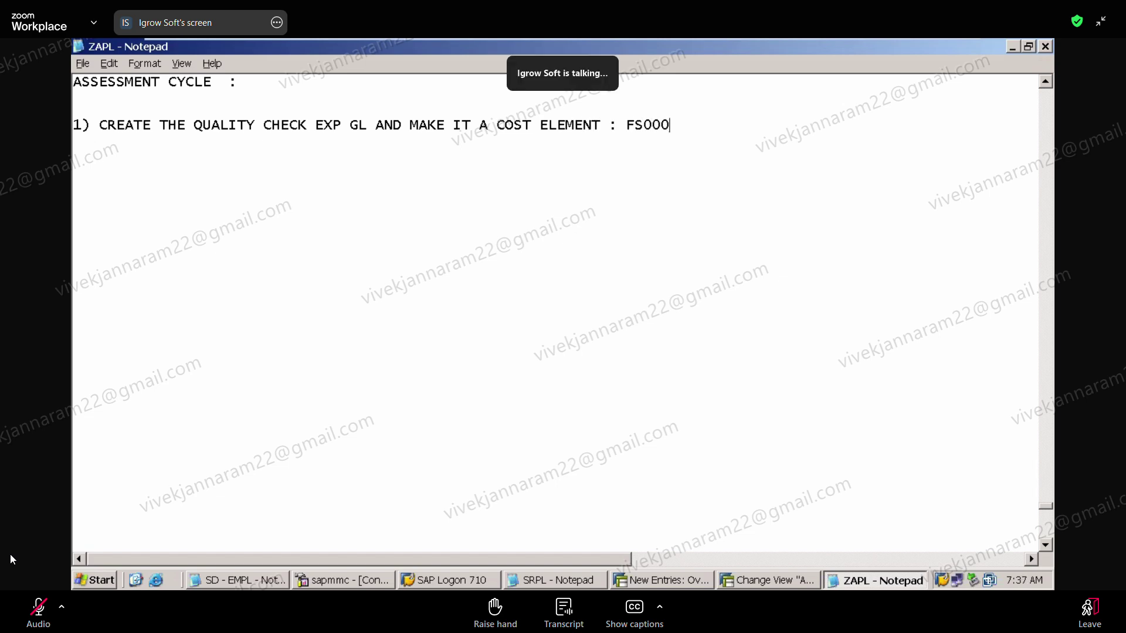
key("BackSpace")
type("2) CREATE A")
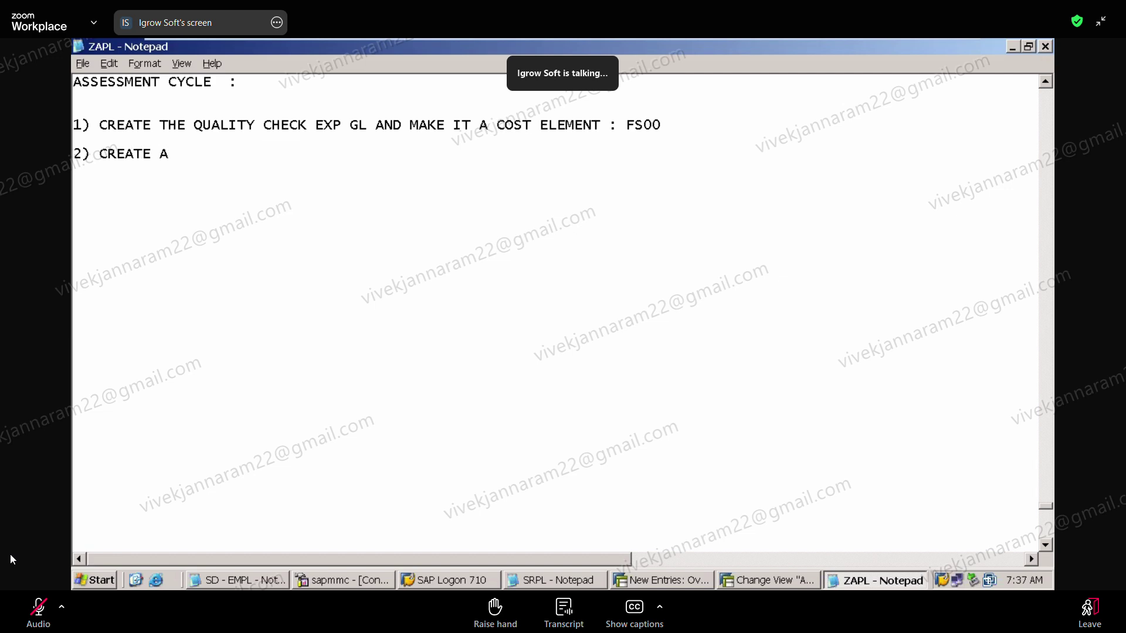
key("BackSpace")
type("NEW COST CENTERS")
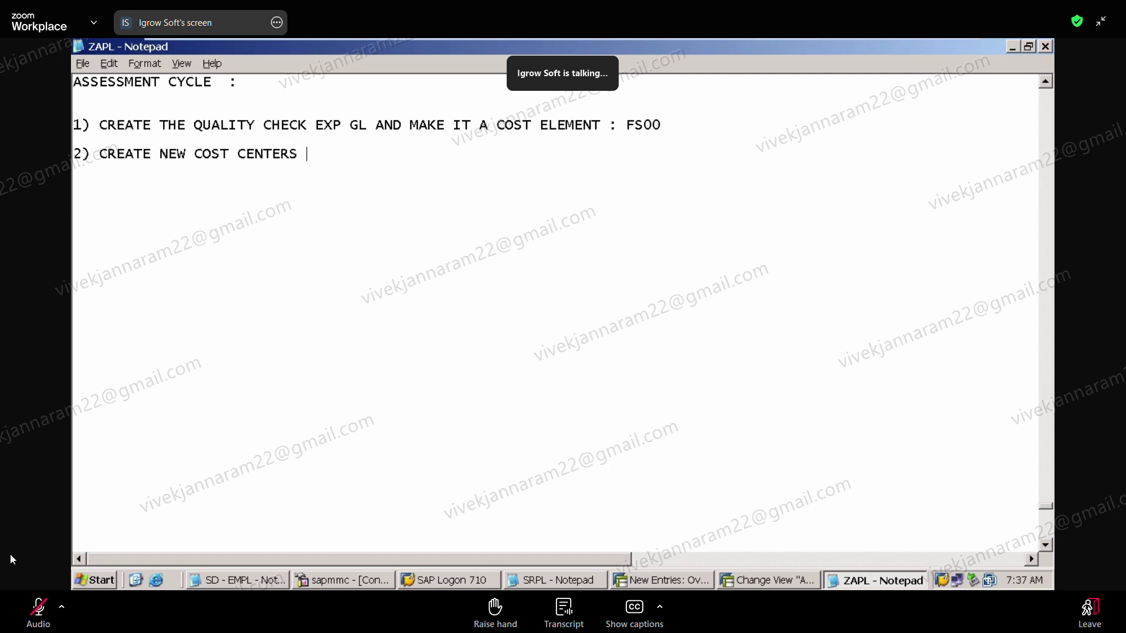
type(" : PROCESS1 AND PROCES")
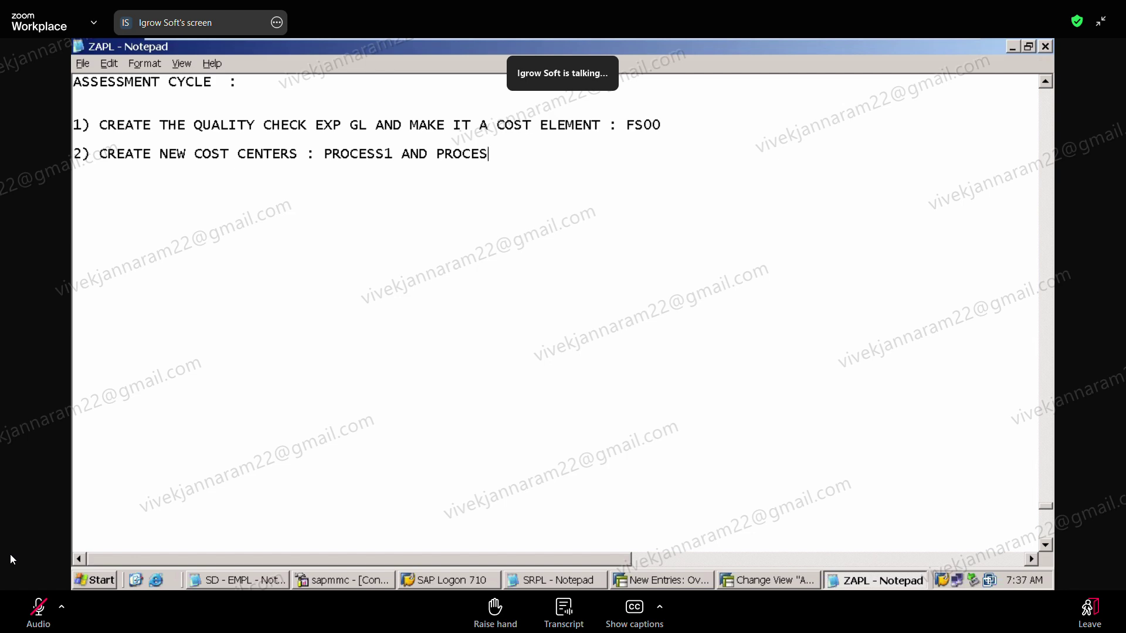
type("S 2")
key("BackSpace")
key("BackSpace")
type("2")
Add the item 3) CREATE STATISTICAL KEY FIGURE : KK01, and append : KS01 to the end of item 2
key("Return")
key("Return")
type("3) CREATE ")
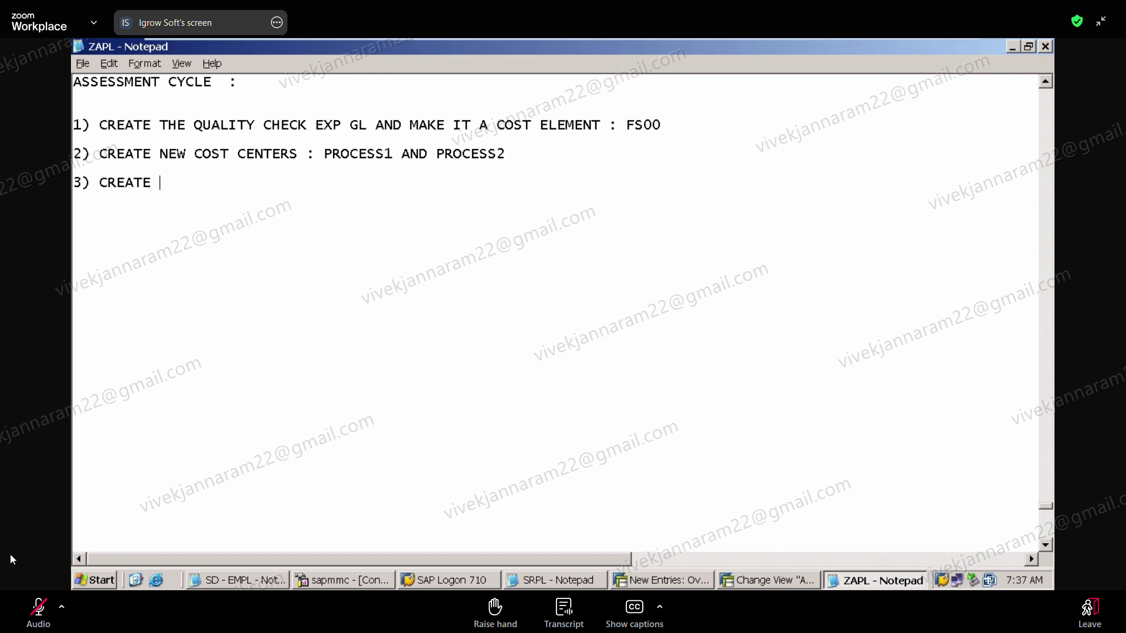
type("STATISTICAK")
key("BackSpace")
key("BackSpace")
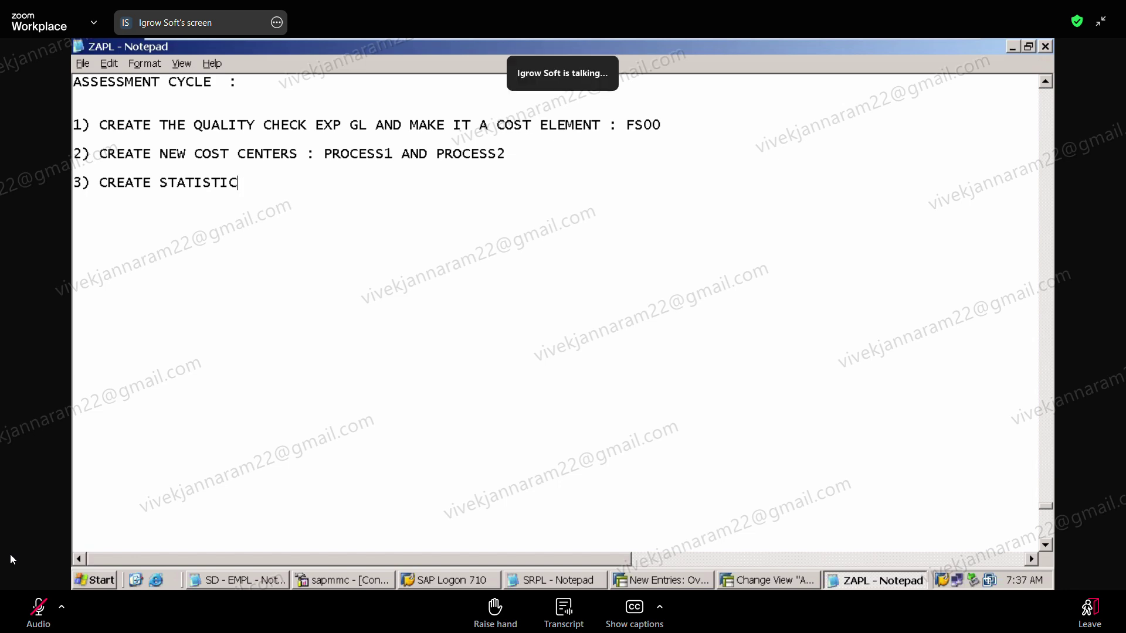
type("AL KEY FIGURE ")
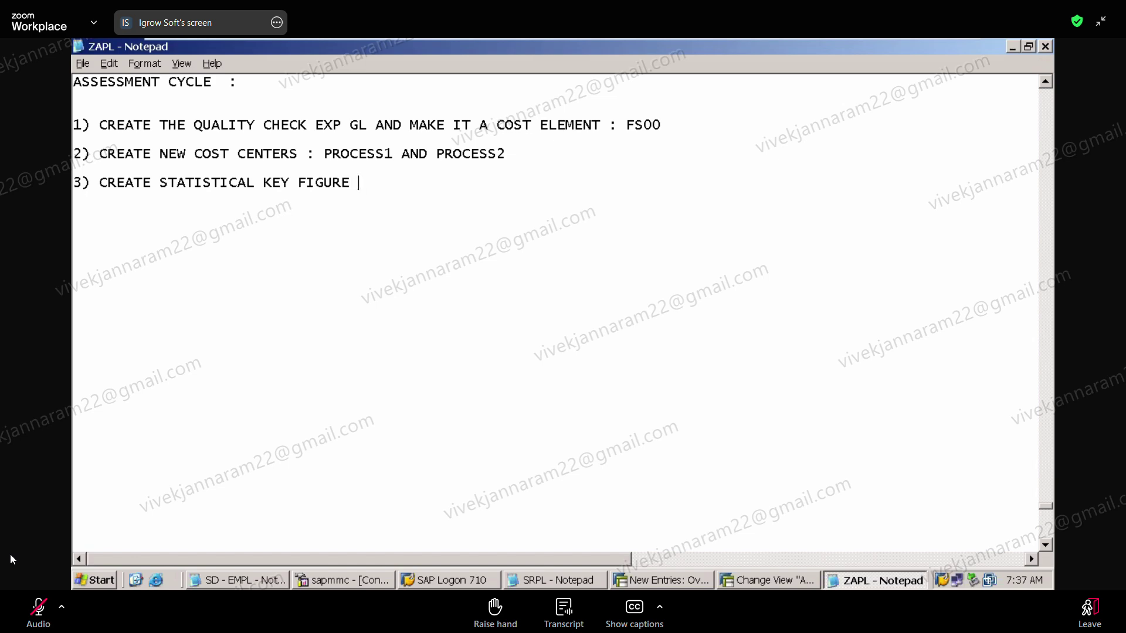
type(": KK01")
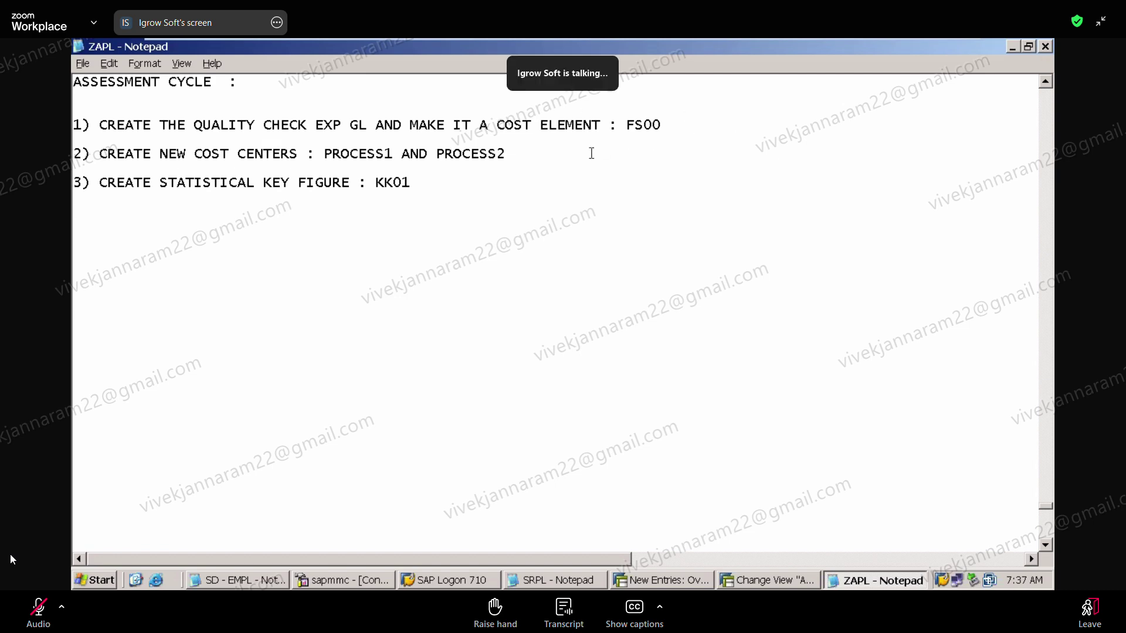
left_click(584, 153)
type(": KS01")
Below item 3, add the item 4) POST QC EXP TO P100 COST CENTER : FB50
left_click(366, 230)
type("4) POST ACT")
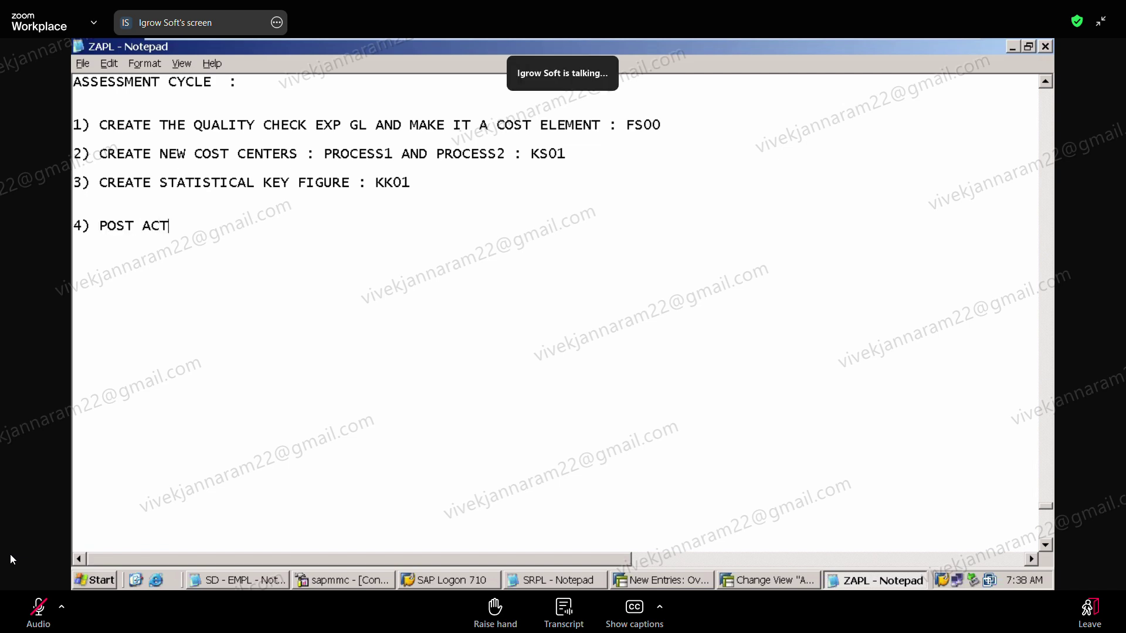
type("UAL")
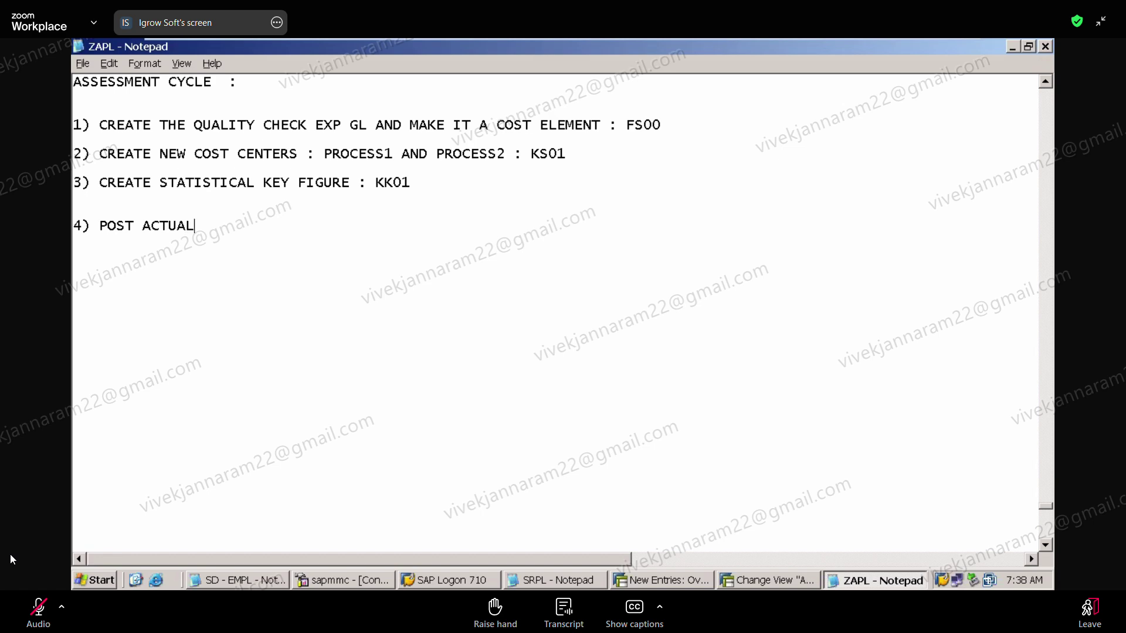
type(" EXP")
key("BackSpace")
key("BackSpace")
key("BackSpace")
key("BackSpace")
key("BackSpace")
key("BackSpace")
key("BackSpace")
key("BackSpace")
key("BackSpace")
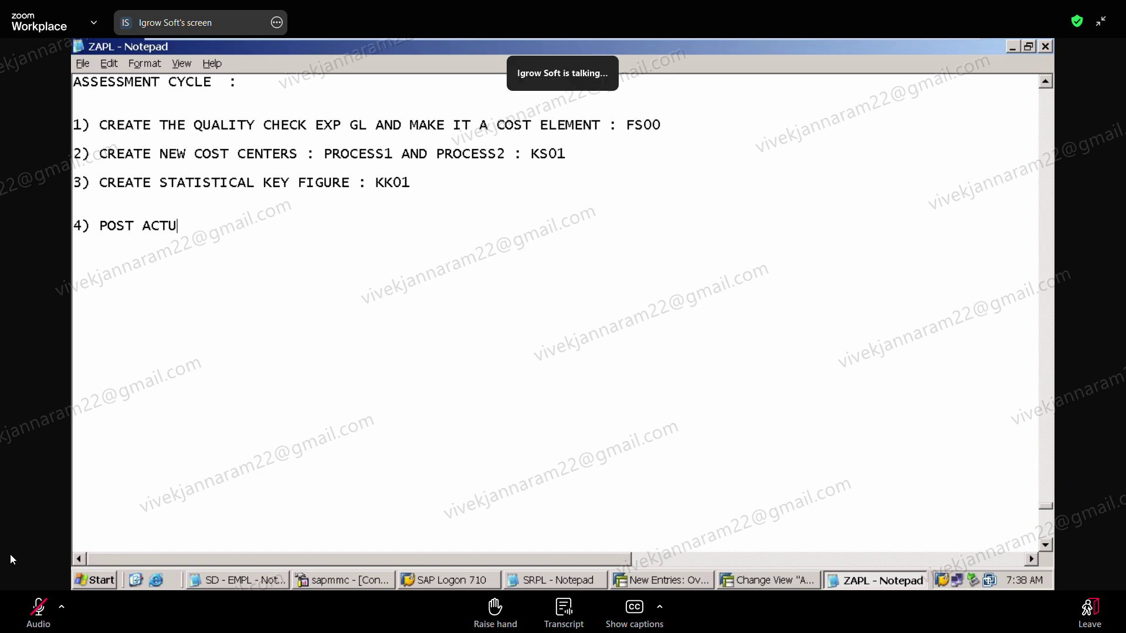
key("BackSpace")
type("QC EXP TO")
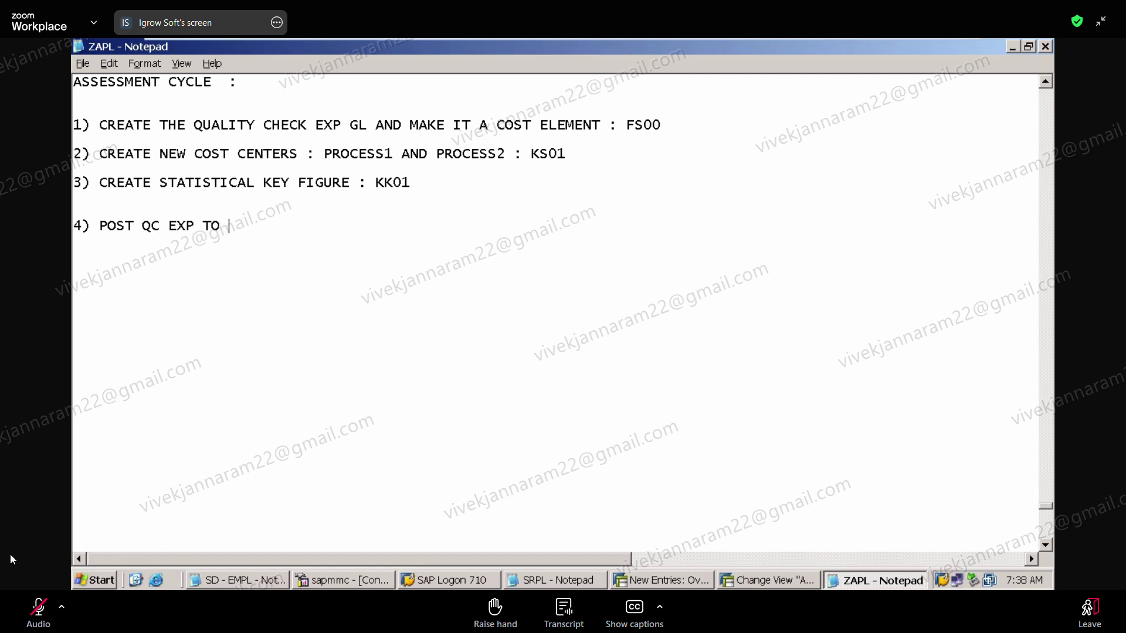
type(" P100 C")
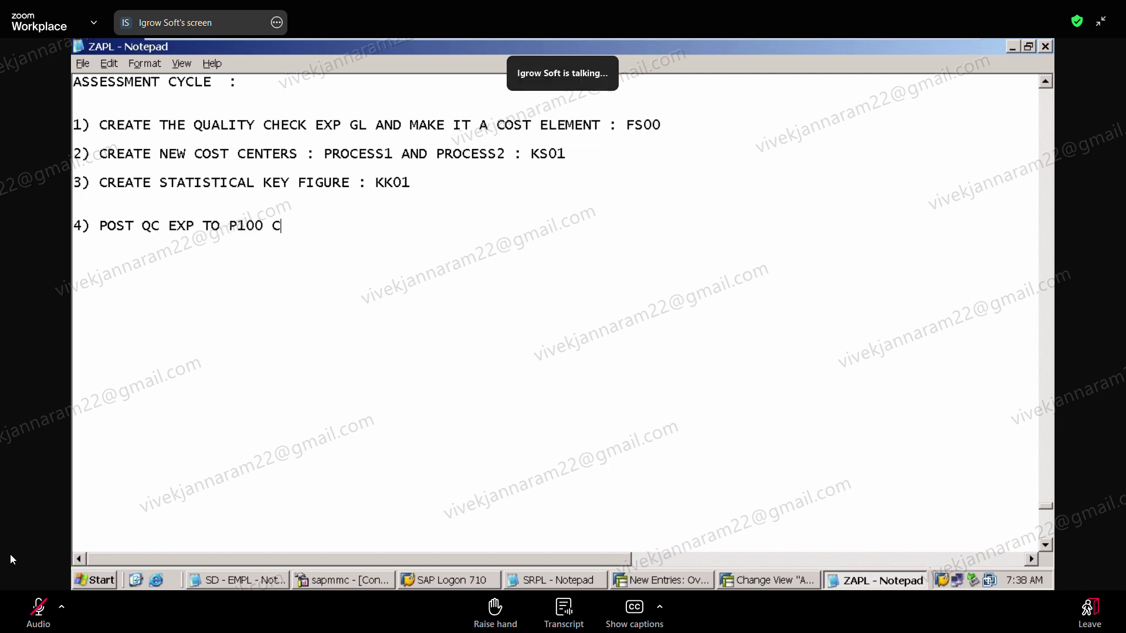
type("OST CENTER : FB50")
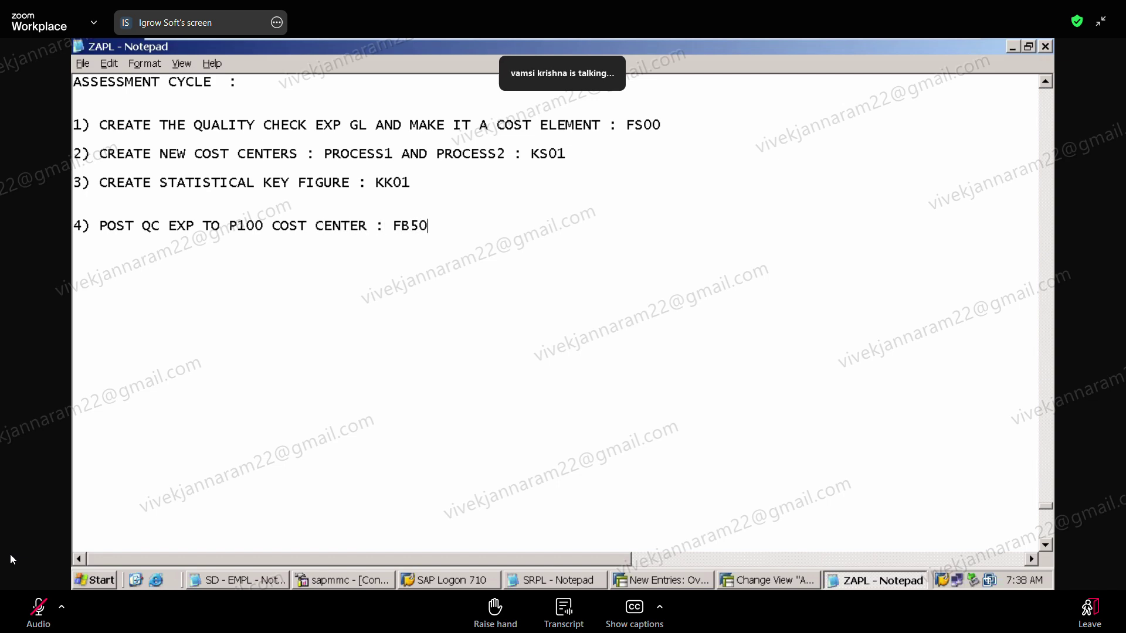
Below item 4, add the item 5) POST ACTUAL STATISTICAL KEY FIGURES FOR THE PERIOD followed by a colon
key("Return")
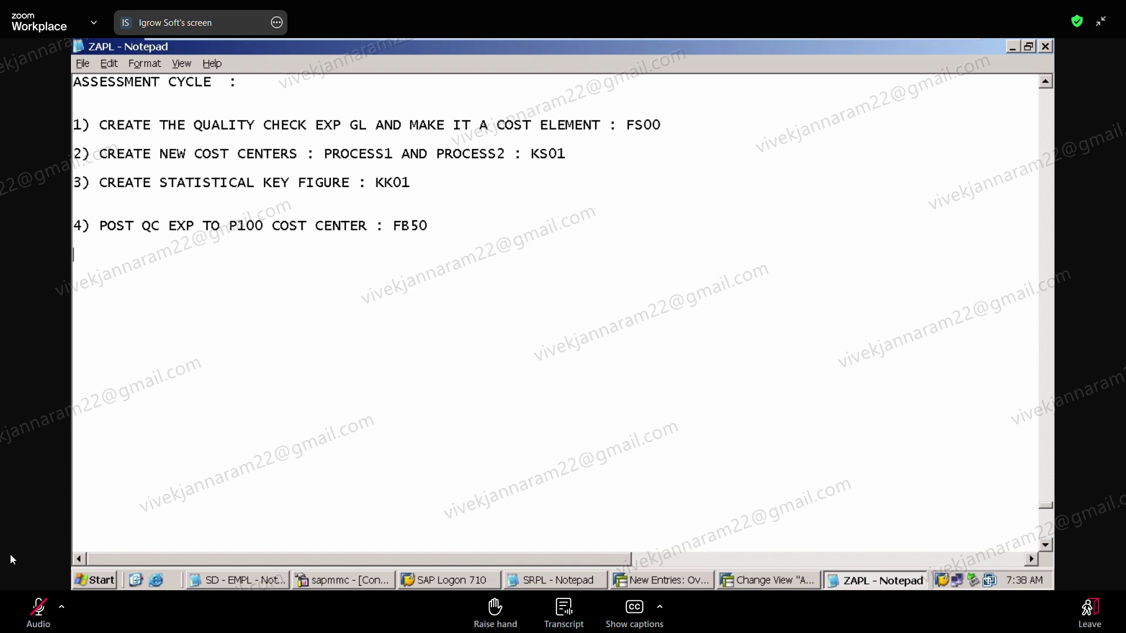
key("Return")
type("5) POS A")
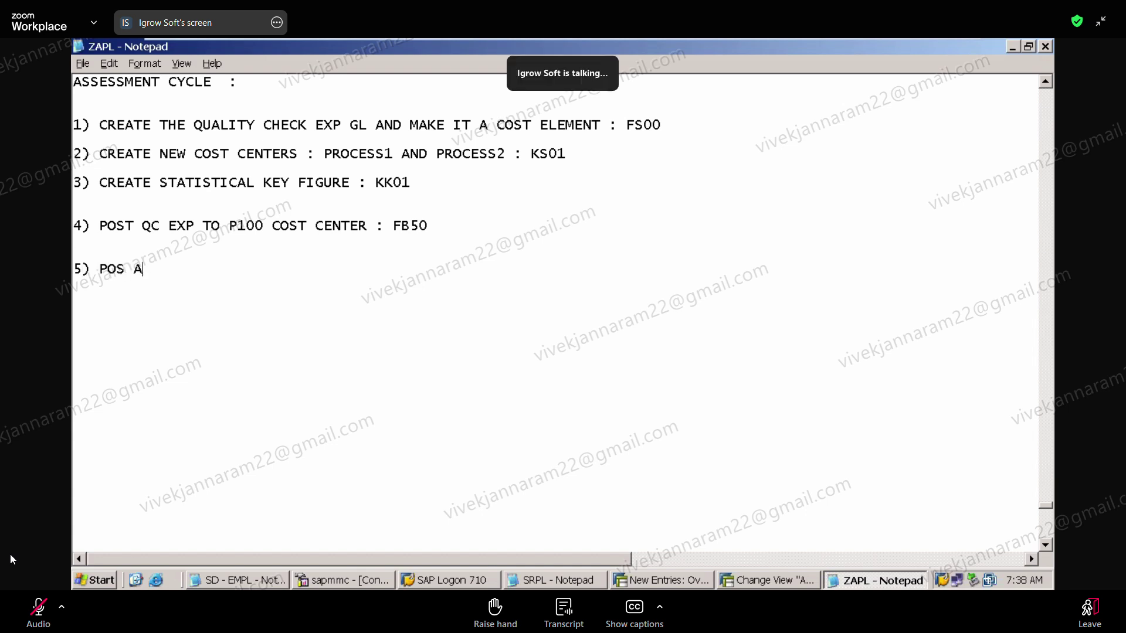
key("BackSpace")
type("T ACTAL")
key("BackSpace")
key("BackSpace")
type("UAL STAT")
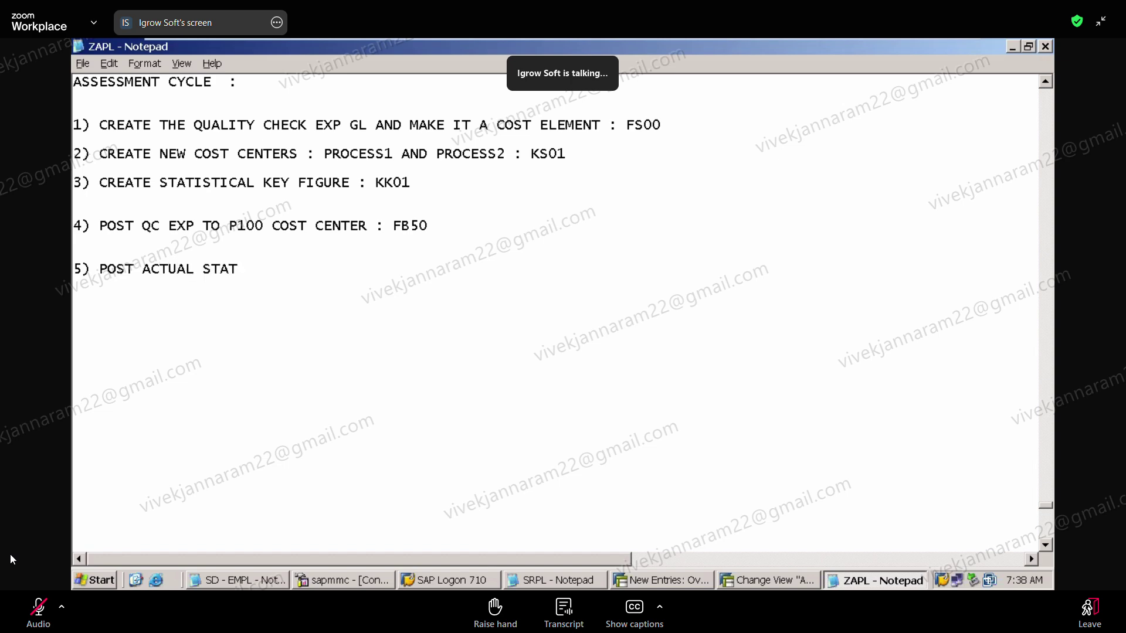
type("ISTICAL KEY FI")
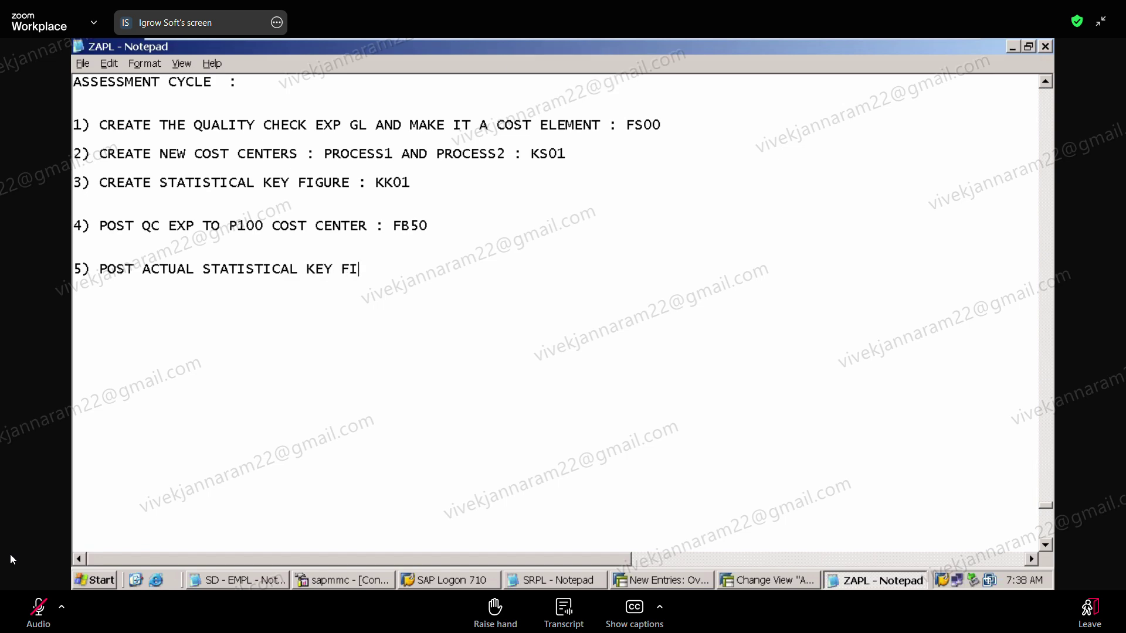
type("GU")
key("BackSpace")
type("GURE FOR T")
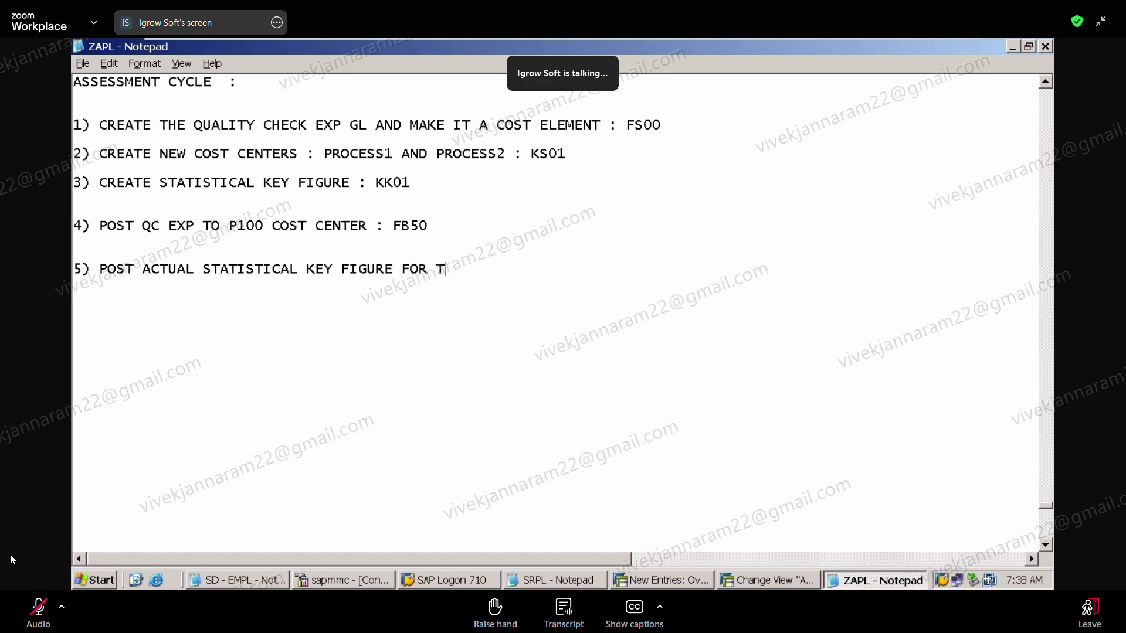
key("BackSpace")
key("BackSpace")
key("BackSpace")
key("BackSpace")
key("BackSpace")
key("BackSpace")
type("S FOR")
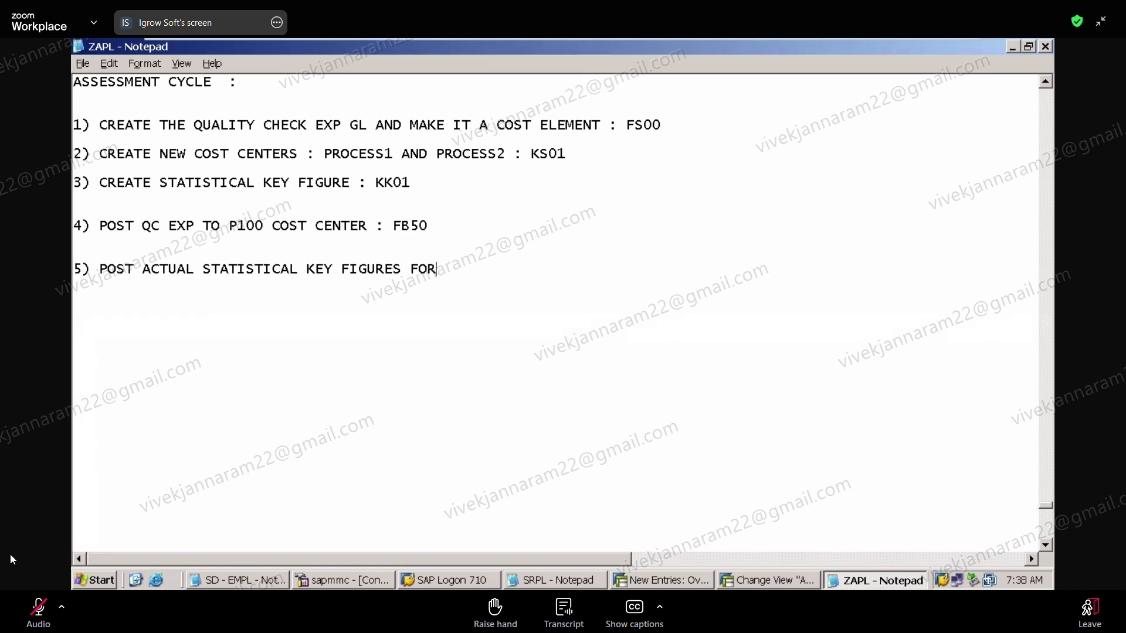
type(" THE PERIDS")
key("BackSpace")
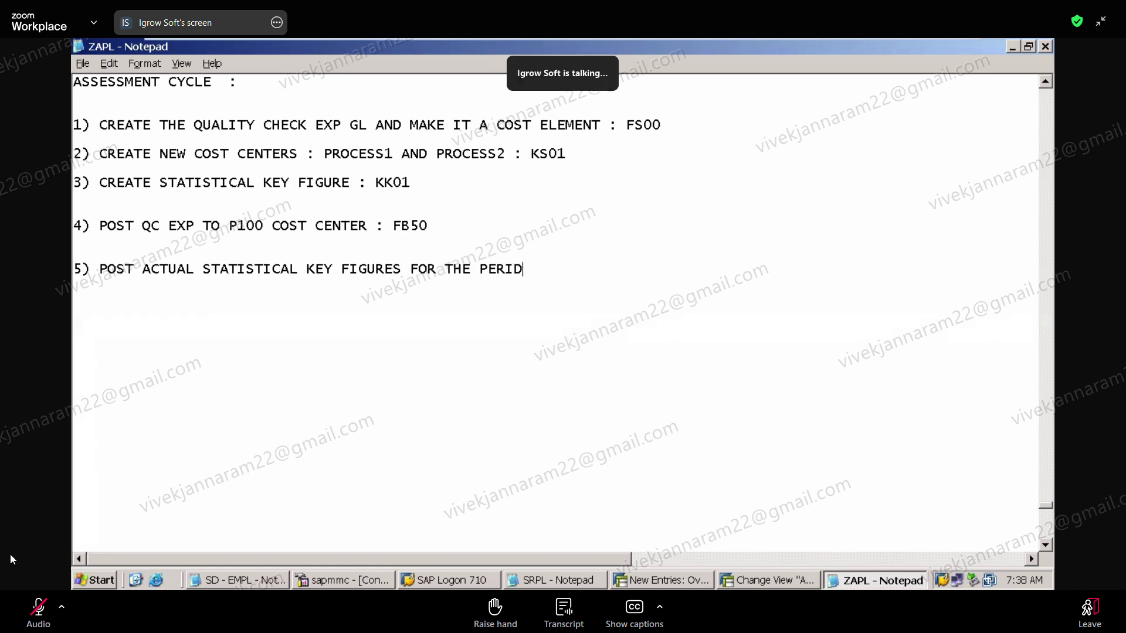
key("BackSpace")
type("OD  :")
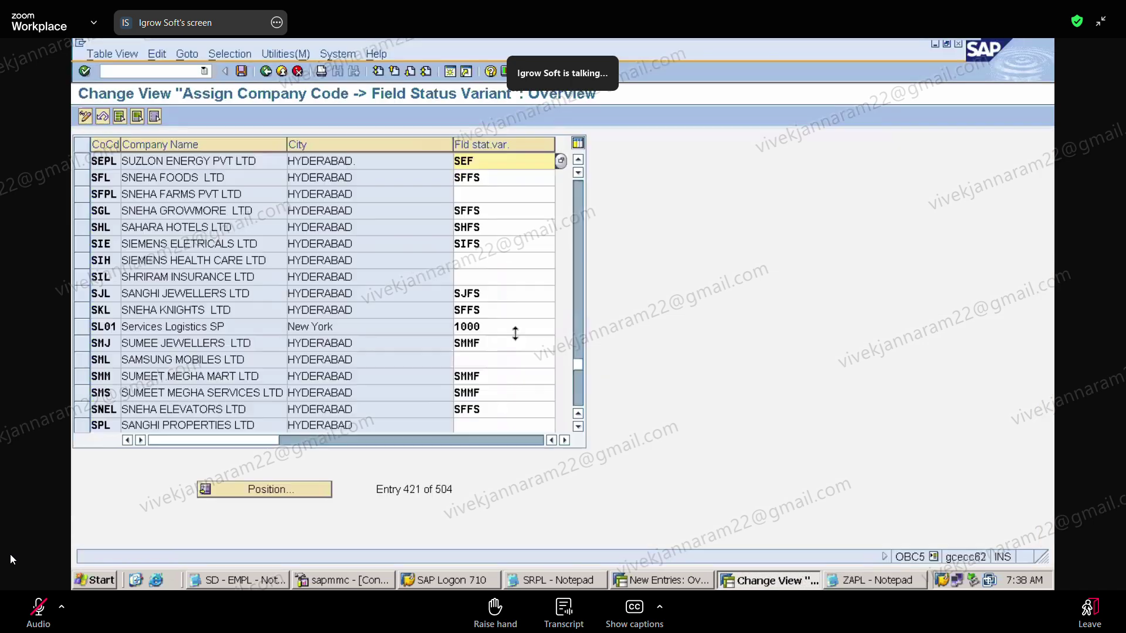
Switch to the SAP session showing the field status variant assignments and open transaction KB31N to check the code
left_click(800, 581)
left_click(180, 70)
type("/")
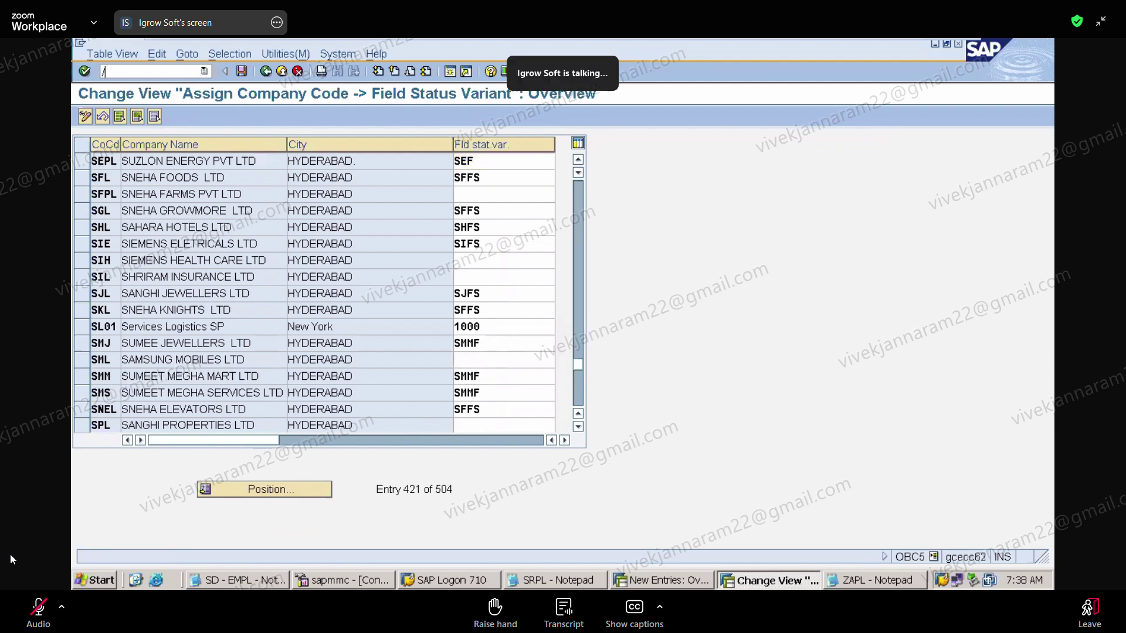
type("NOB31N")
key("Return")
type("/N")
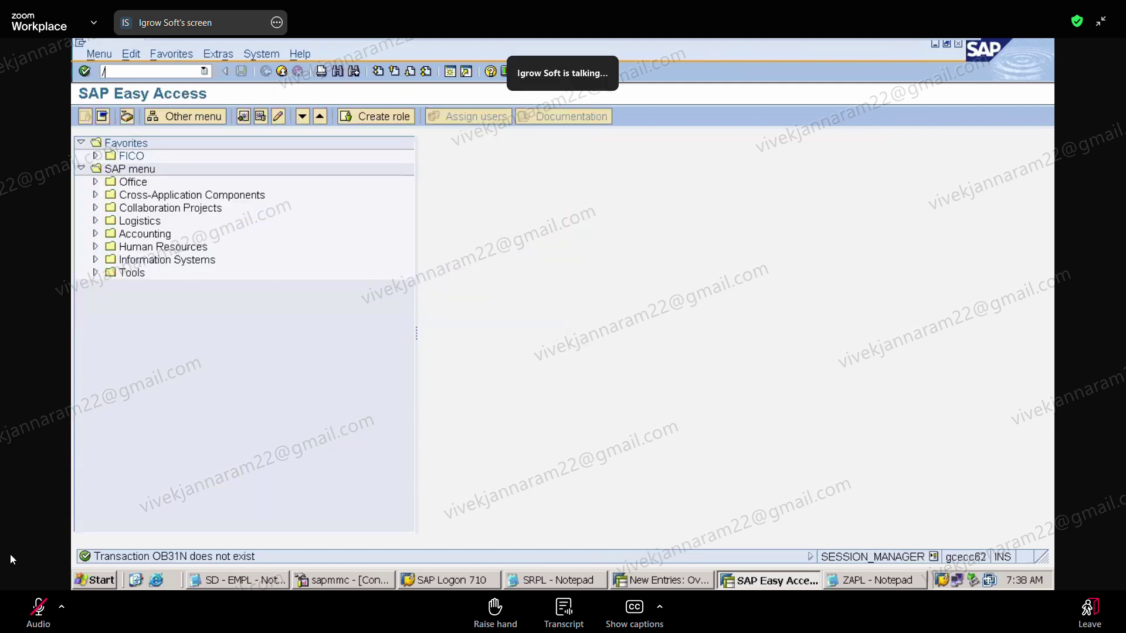
type("KB31N")
key("Return")
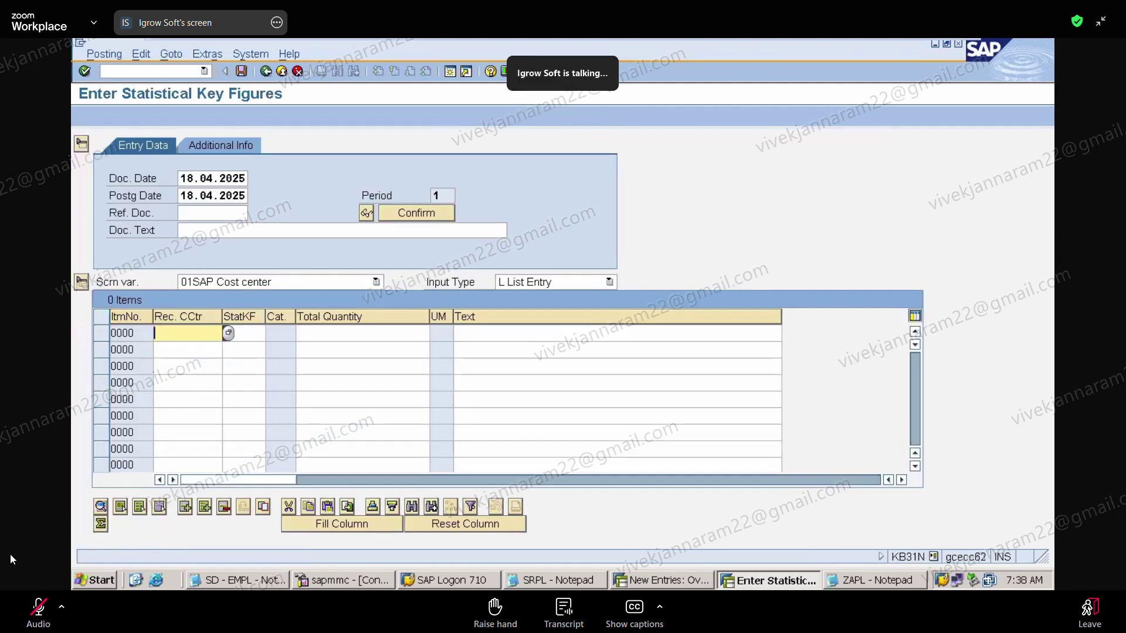
Return to the ZAPL notes in Notepad and enter the code KB31N at the end of item 5
left_click(875, 581)
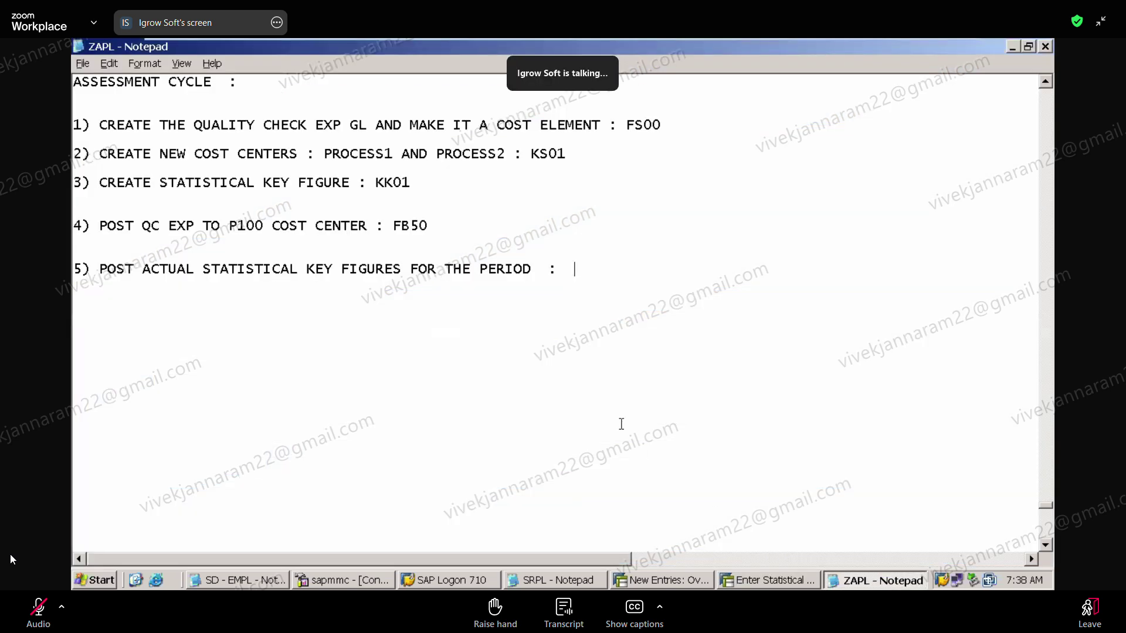
type("KB")
type("31N")
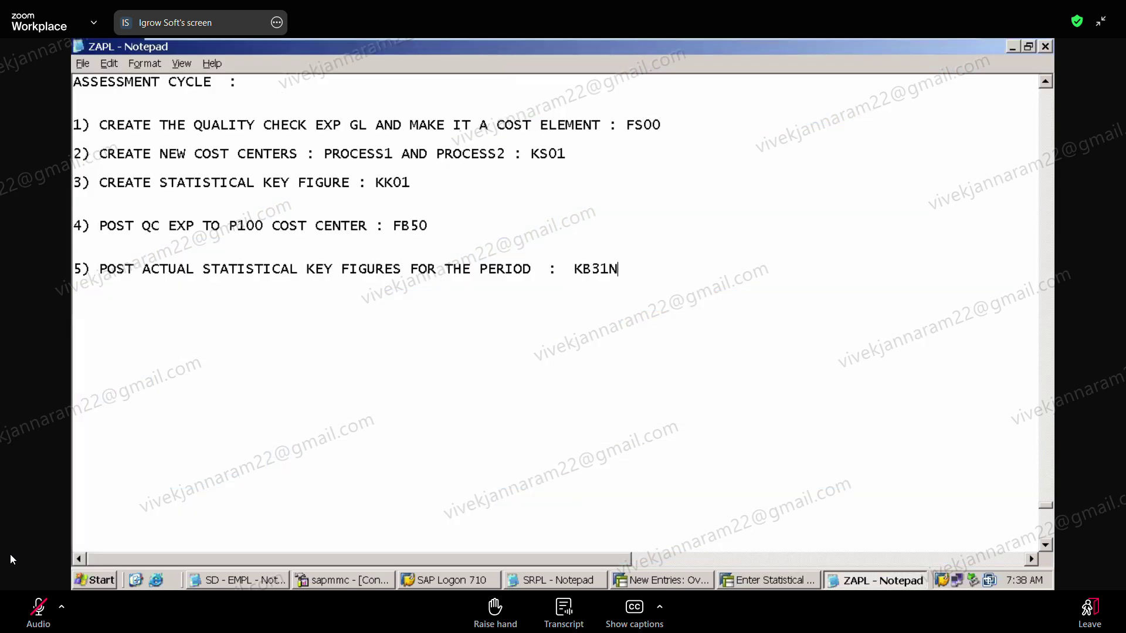
Add the item 6) CREATE ASSESSMENT CYCLE : KSU1, and remove a blank line between items 4 and 5
key("Return")
type("6)")
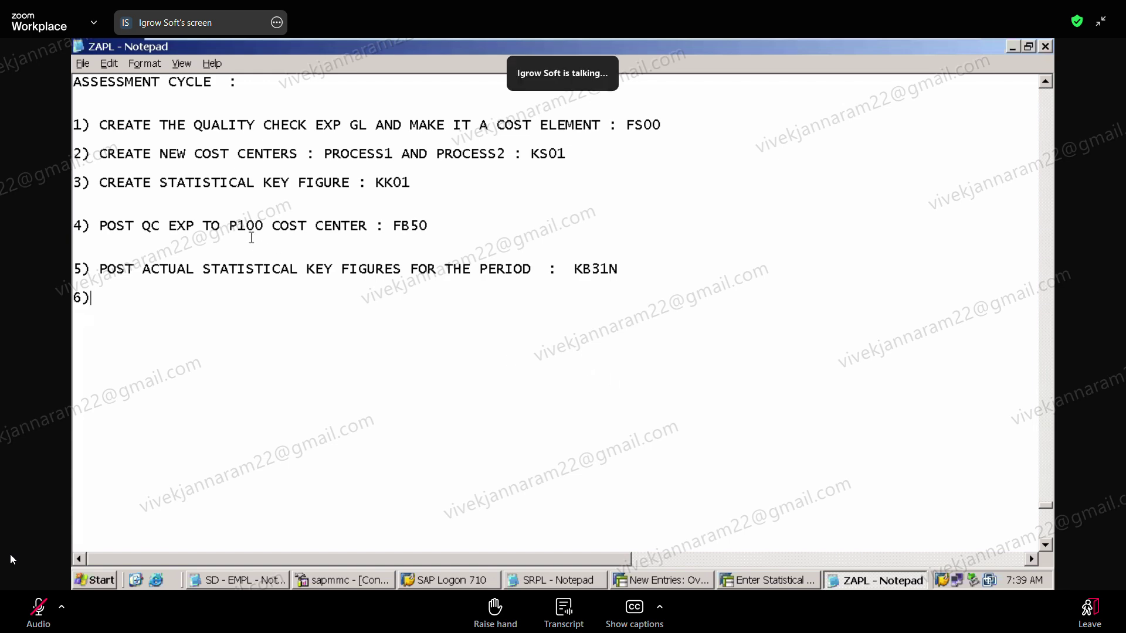
key("Delete")
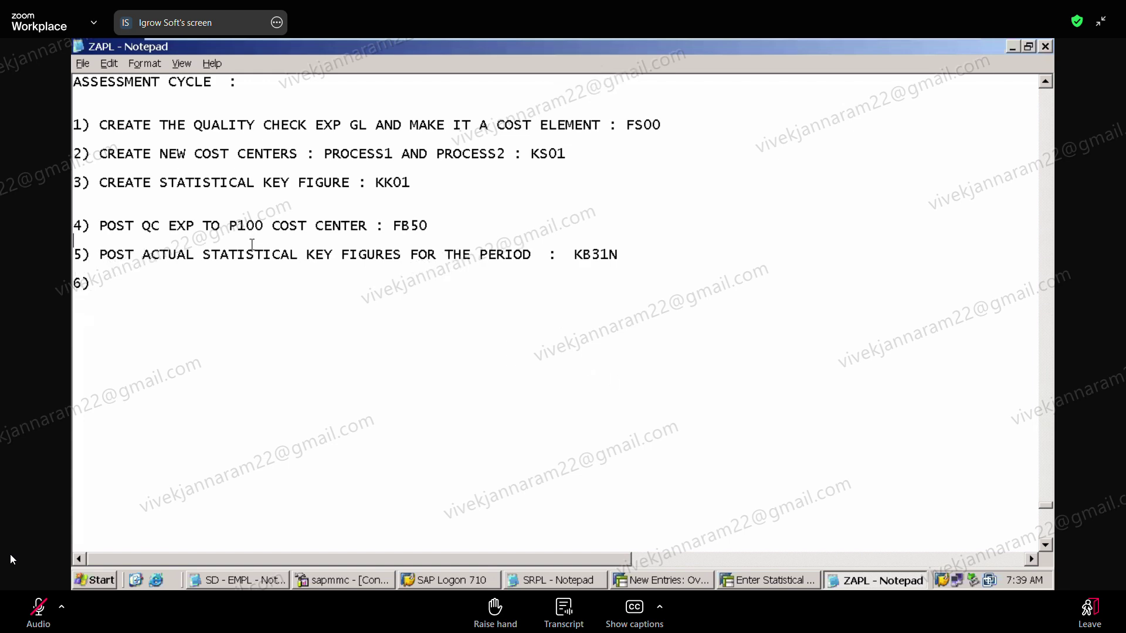
left_click(249, 283)
type("CREATE ASSET")
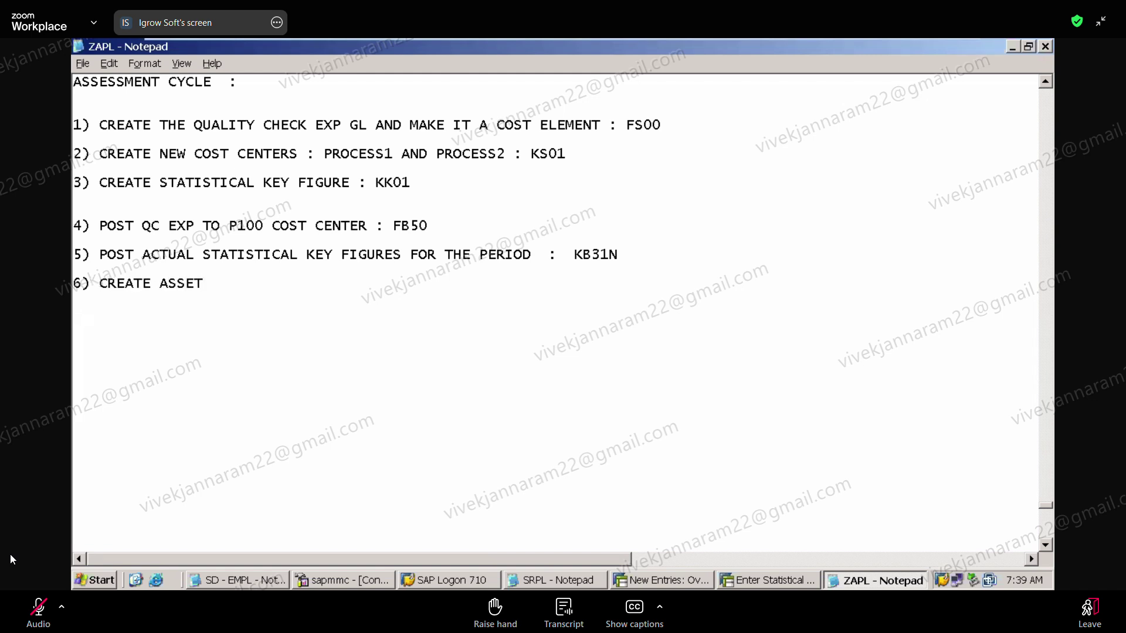
key("BackSpace")
type("SSMENT CC")
key("BackSpace")
type("YCLE :")
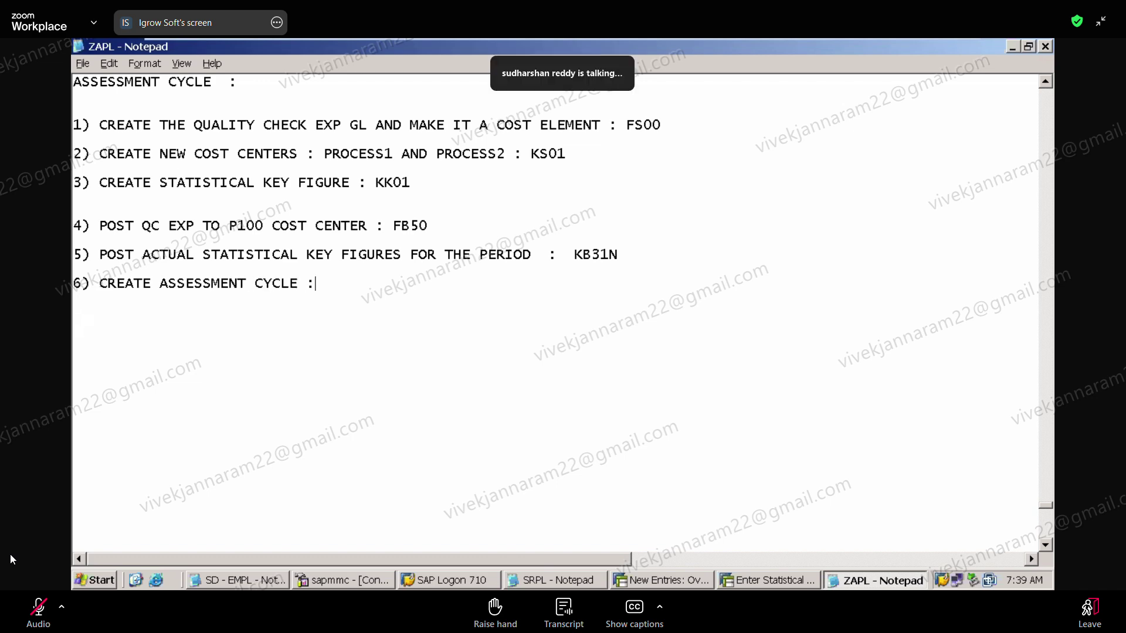
type(" KSU")
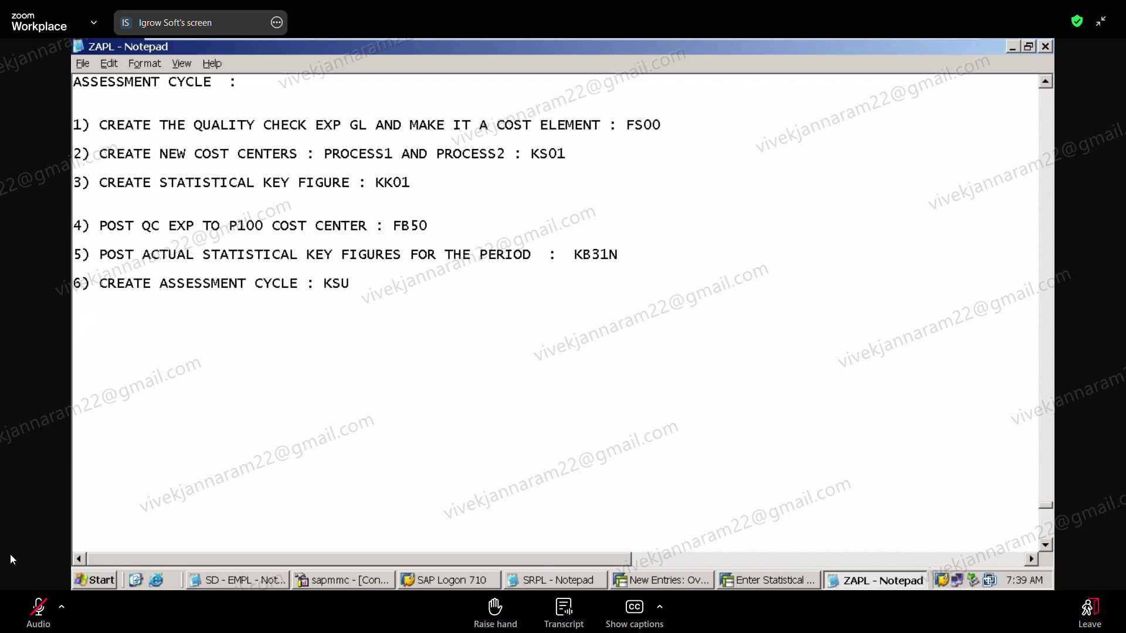
type("1")
Add the item 7) EXECUTE THE ASSESSMENT CYCLE : KSU5 below item 6, correcting the spelling of ASSESSMENT
key("Return")
type("7) ")
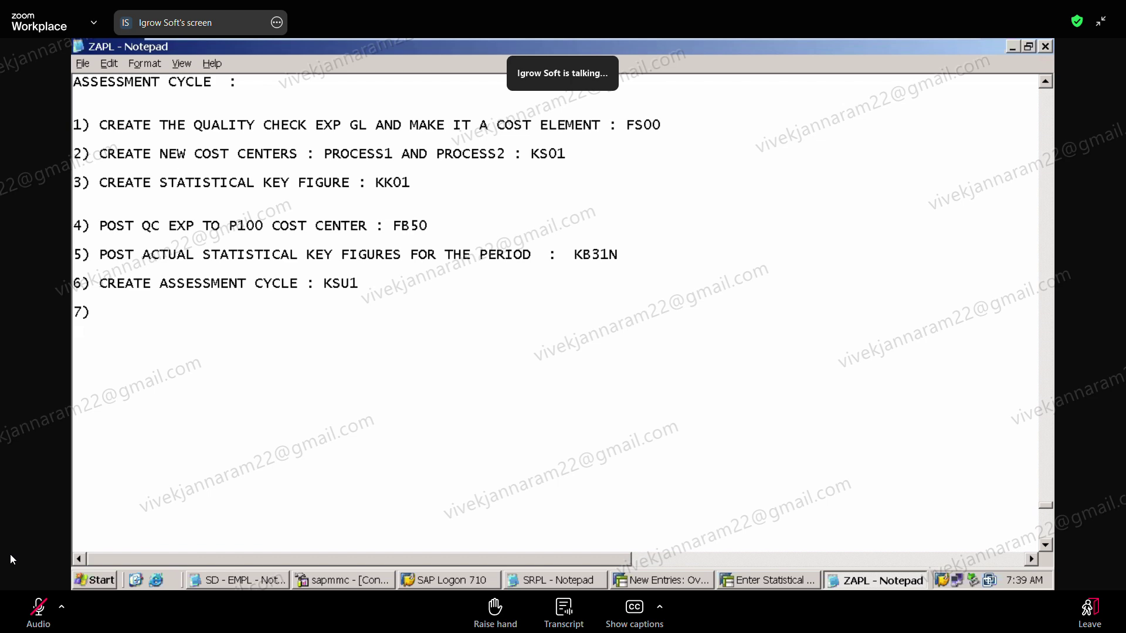
type("EXECUTE  ")
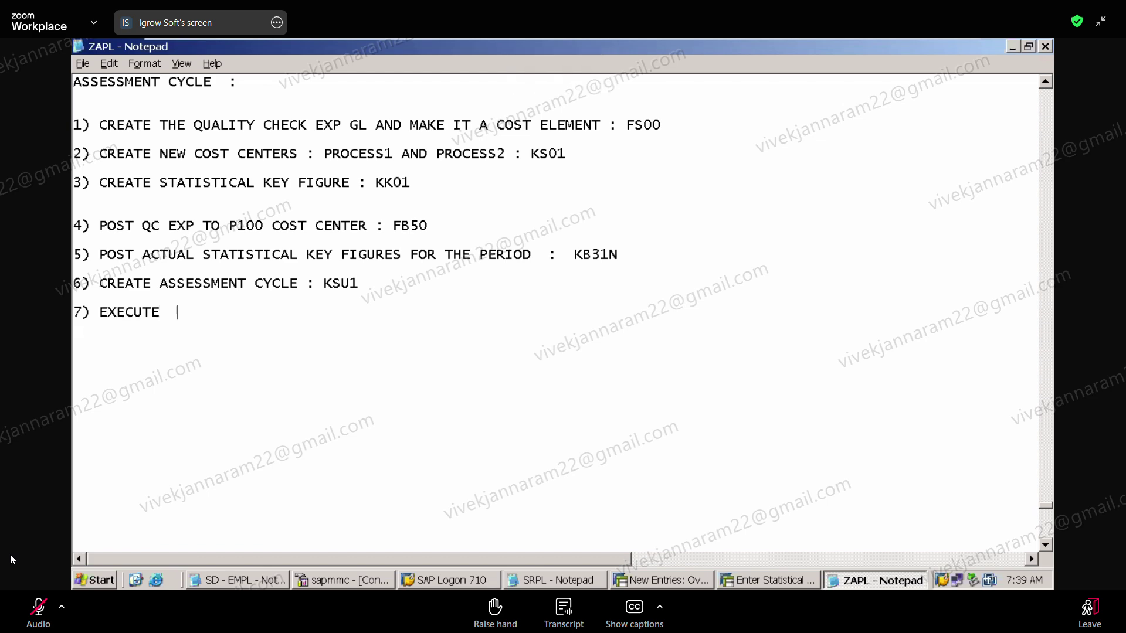
type("THE ASSES")
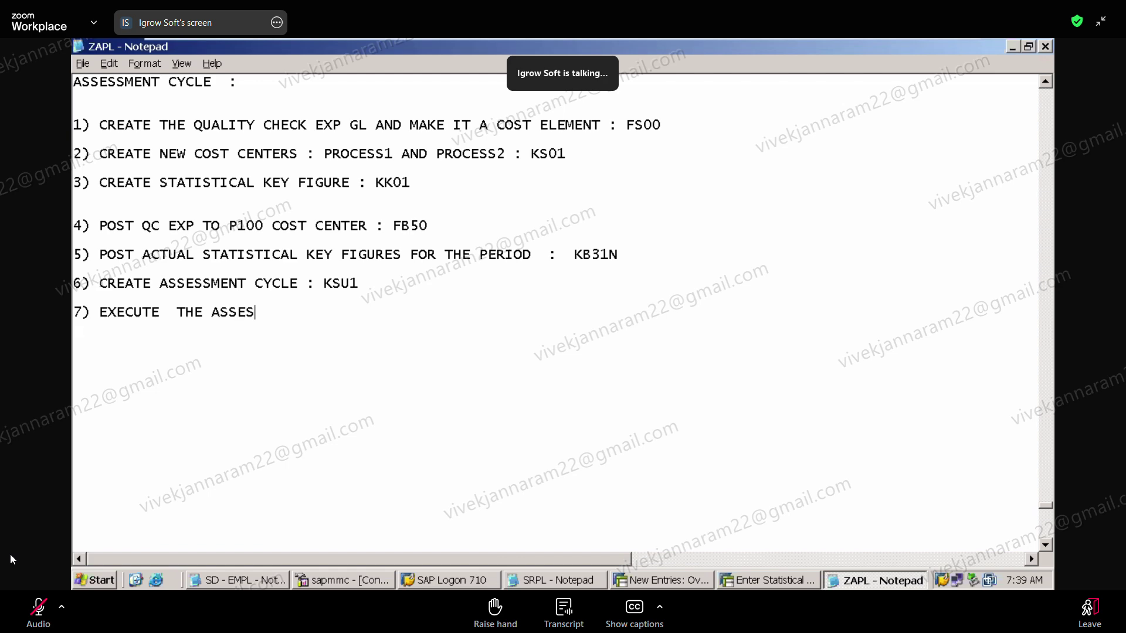
type("SMETN CYCLET")
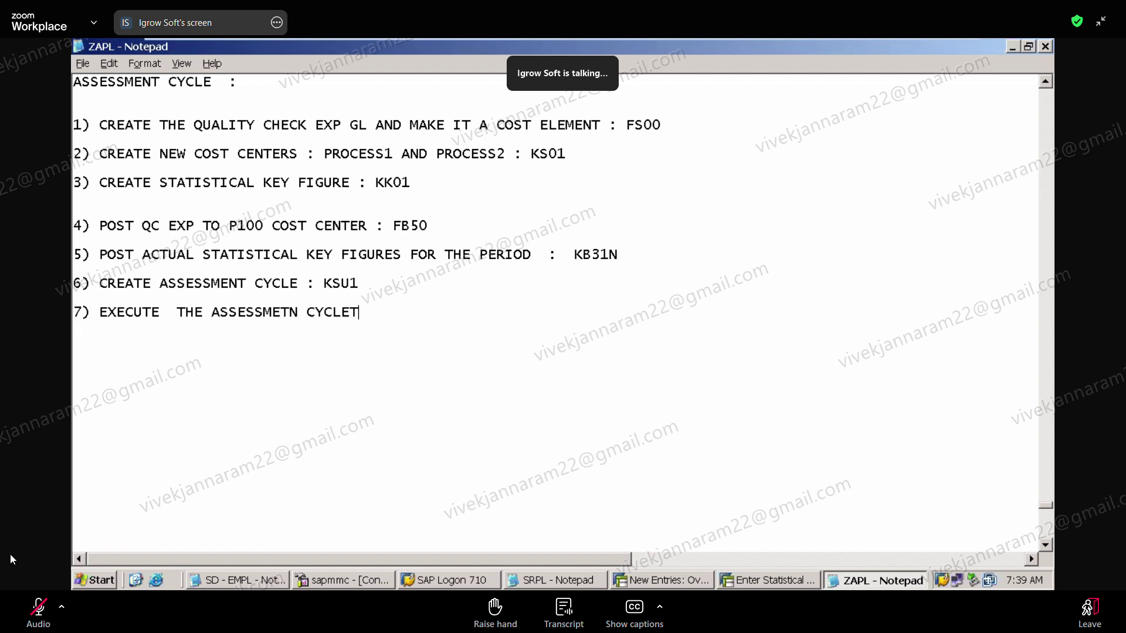
key("BackSpace")
type(": KSU5")
left_click(300, 316)
key("BackSpace")
key("BackSpace")
type("NT")
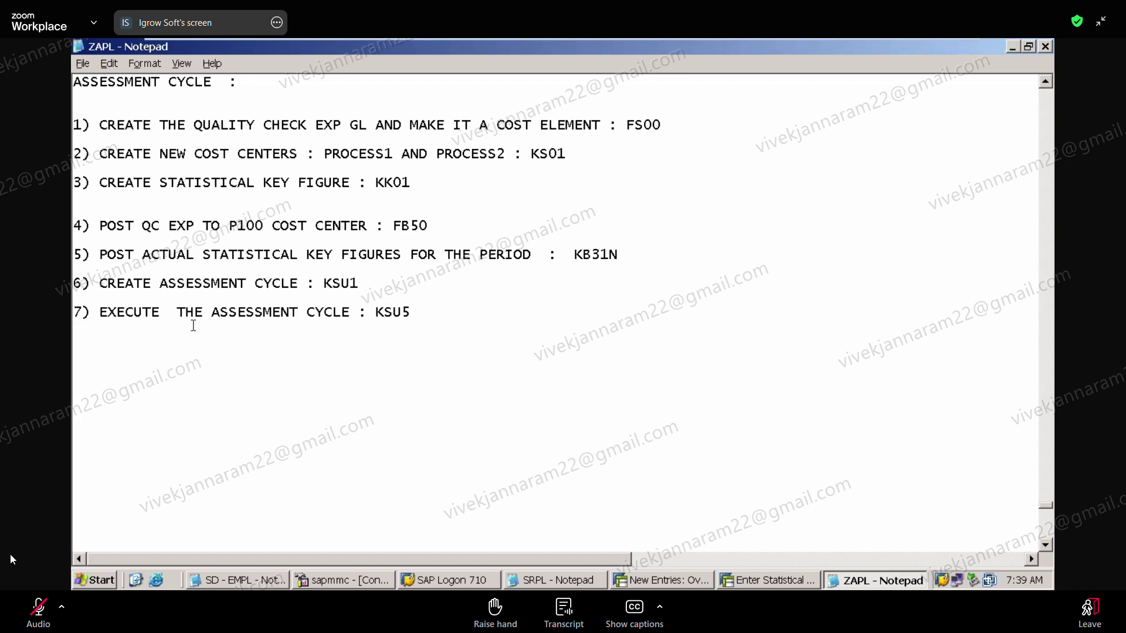
Leave extra space below item 7 and add the item 8) CHECK COST CENTER REPORT FOR P100
left_click(167, 327)
key("Return")
key("Return")
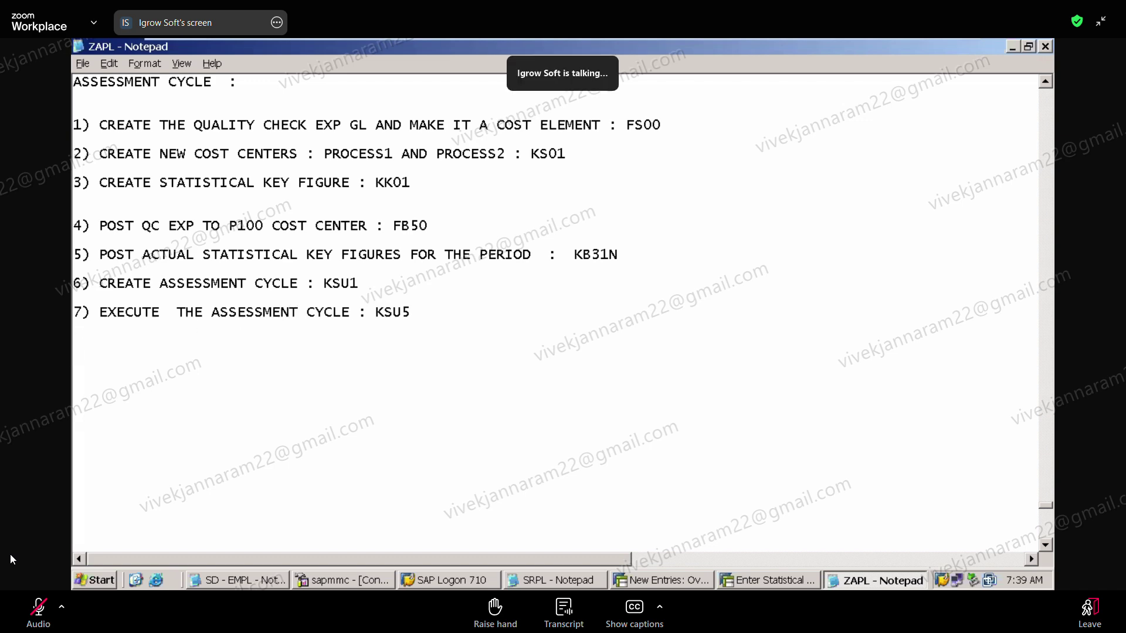
type("8) CHECK COST CENTER PR")
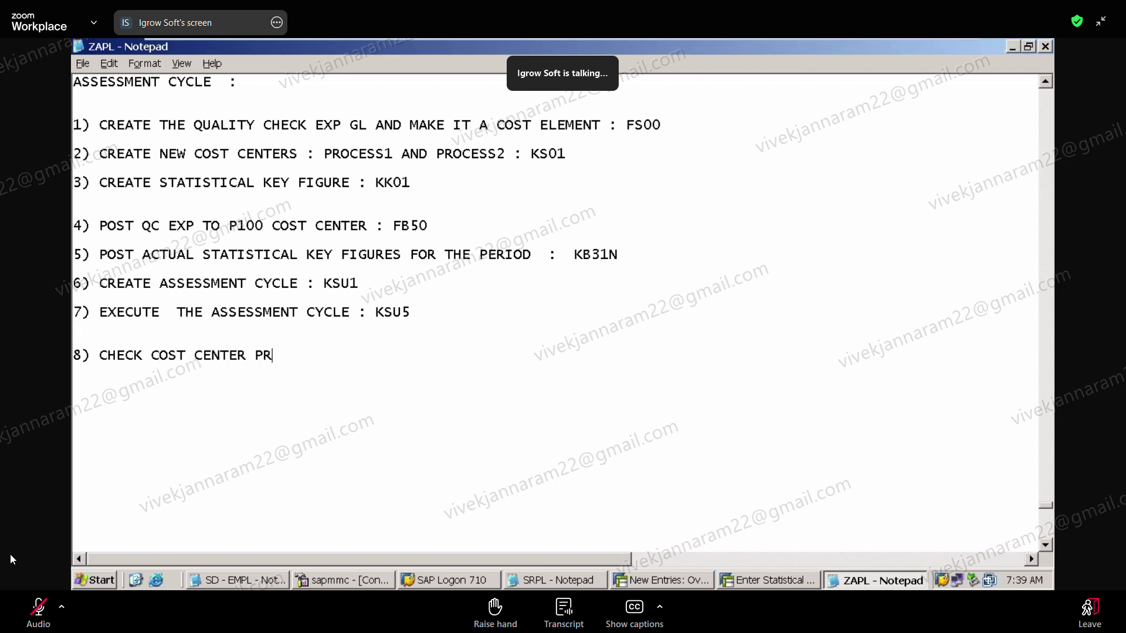
key("BackSpace")
key("BackSpace")
type("REPROT FOR")
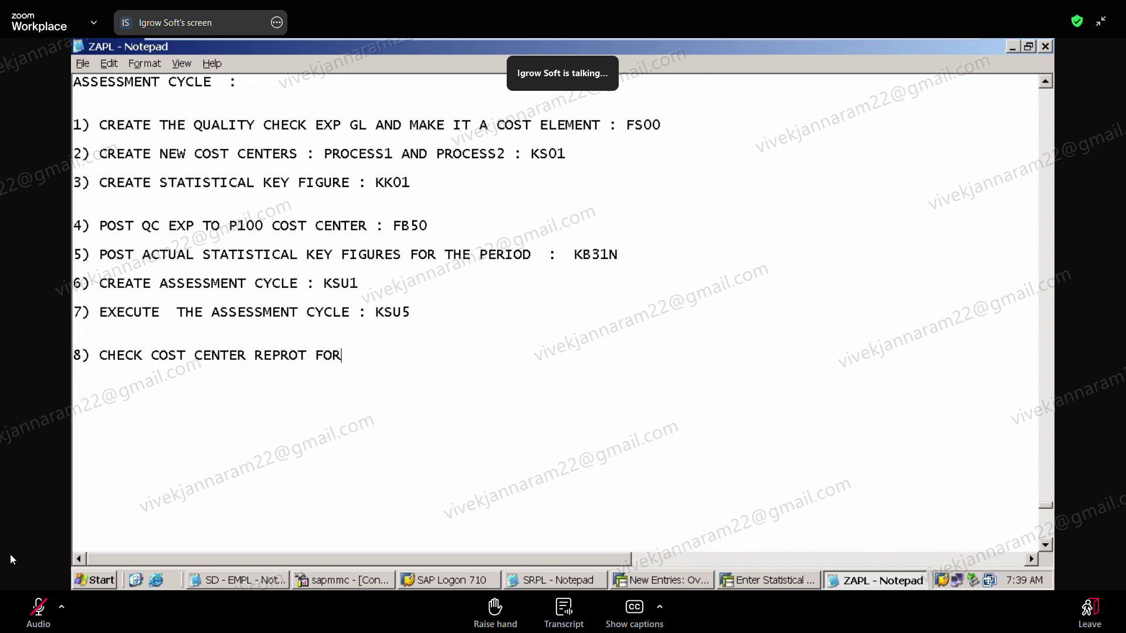
key("BackSpace")
key("BackSpace")
key("BackSpace")
key("BackSpace")
key("BackSpace")
key("BackSpace")
key("BackSpace")
type("ORF")
key("BackSpace")
type("T FOR P100")
Below item 8, add the item 9) CHECK COST CENTER REPORTS FOR PROCESS1 AND PROCESS
key("Return")
type("9) CHECK CO")
key("BackSpace")
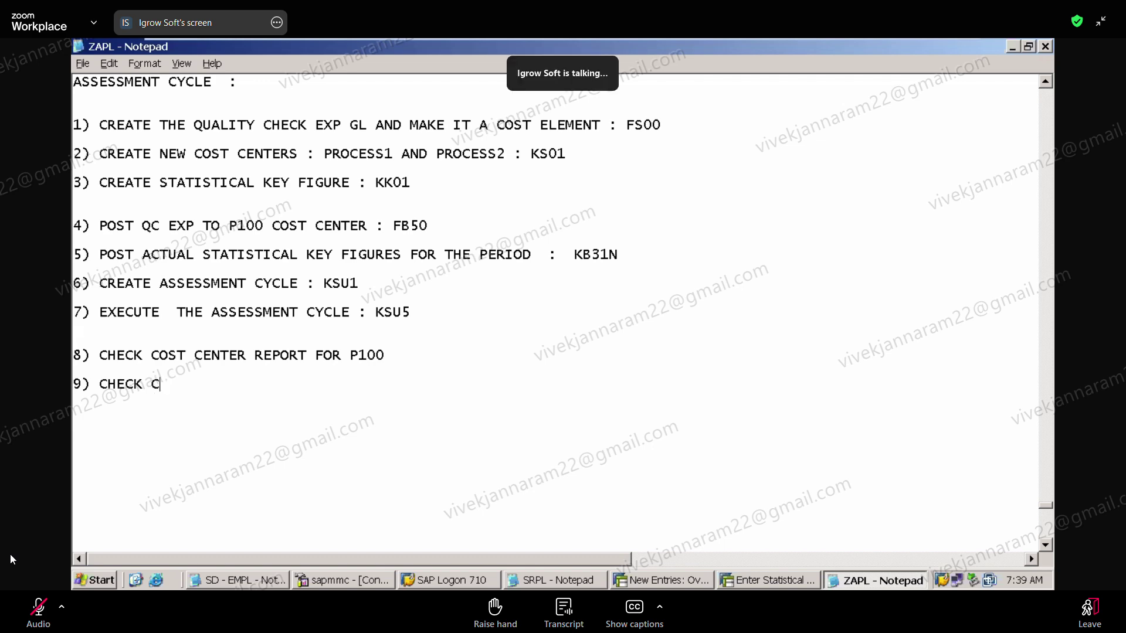
type("OST CENTER R")
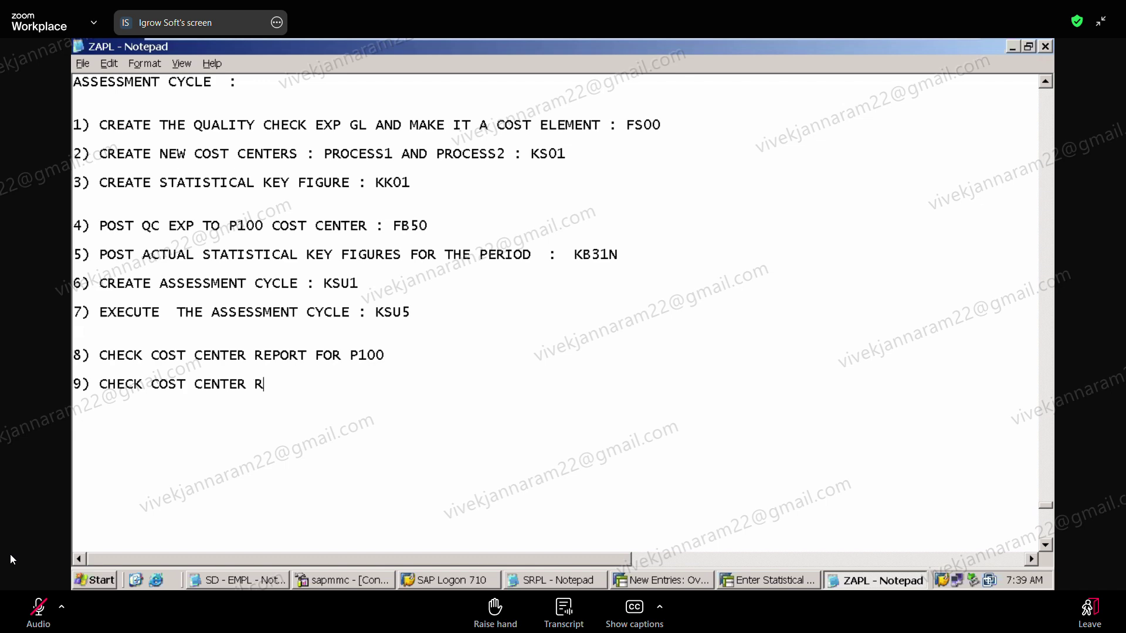
type("EPRO")
key("BackSpace")
key("BackSpace")
type("PROT")
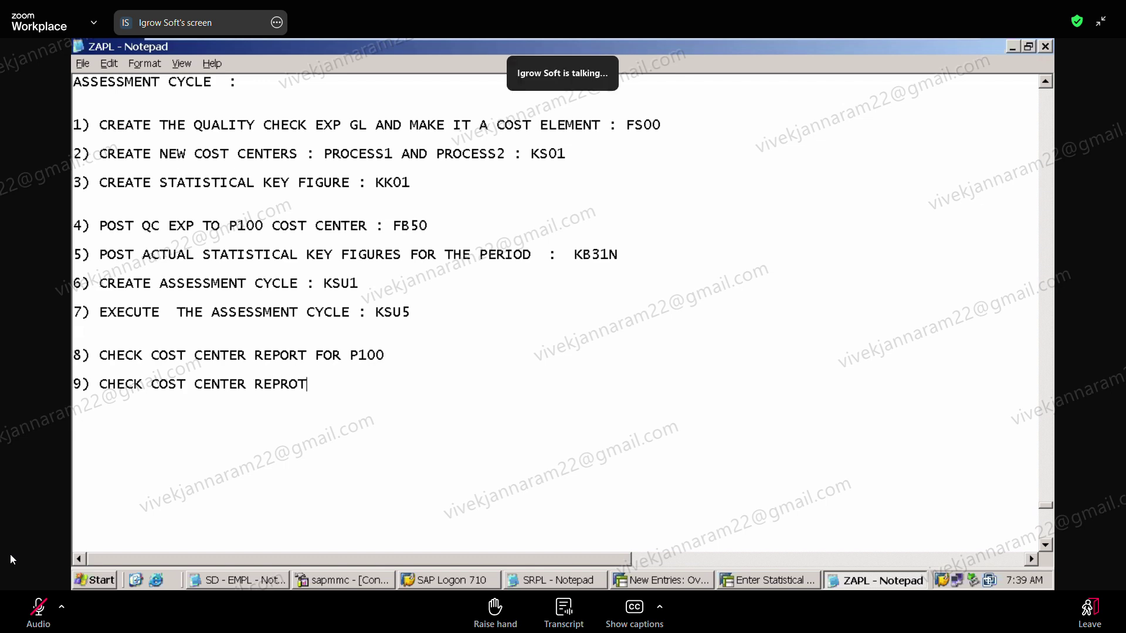
type("S")
key("BackSpace")
key("BackSpace")
key("BackSpace")
key("BackSpace")
type("ORS")
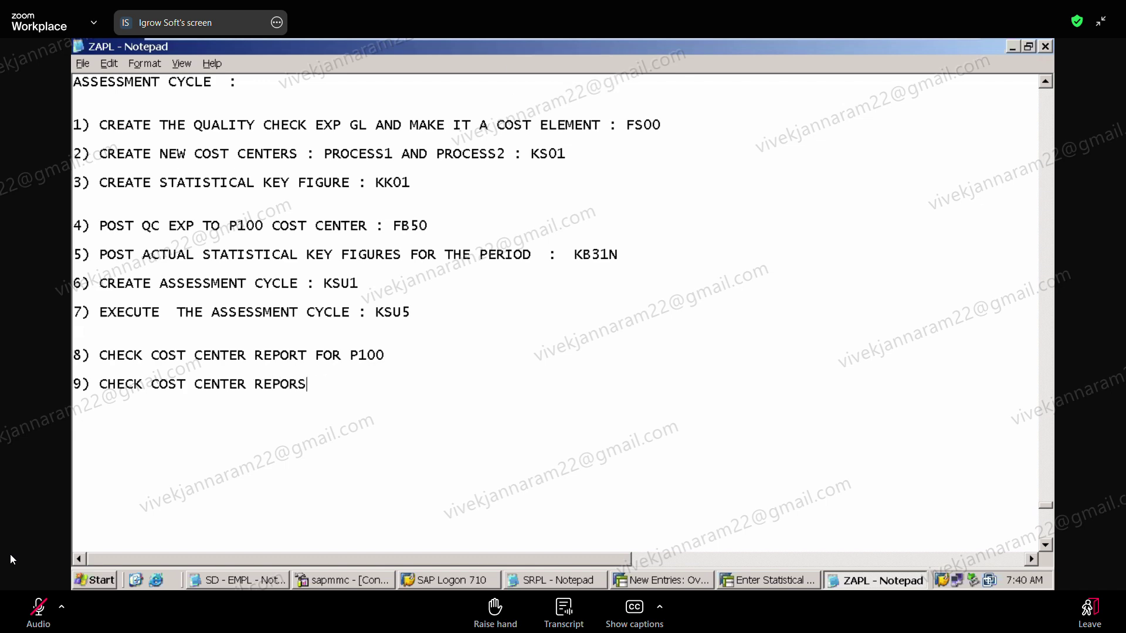
type("T")
key("BackSpace")
key("BackSpace")
type("TS FOR PROCESS1 AND PR")
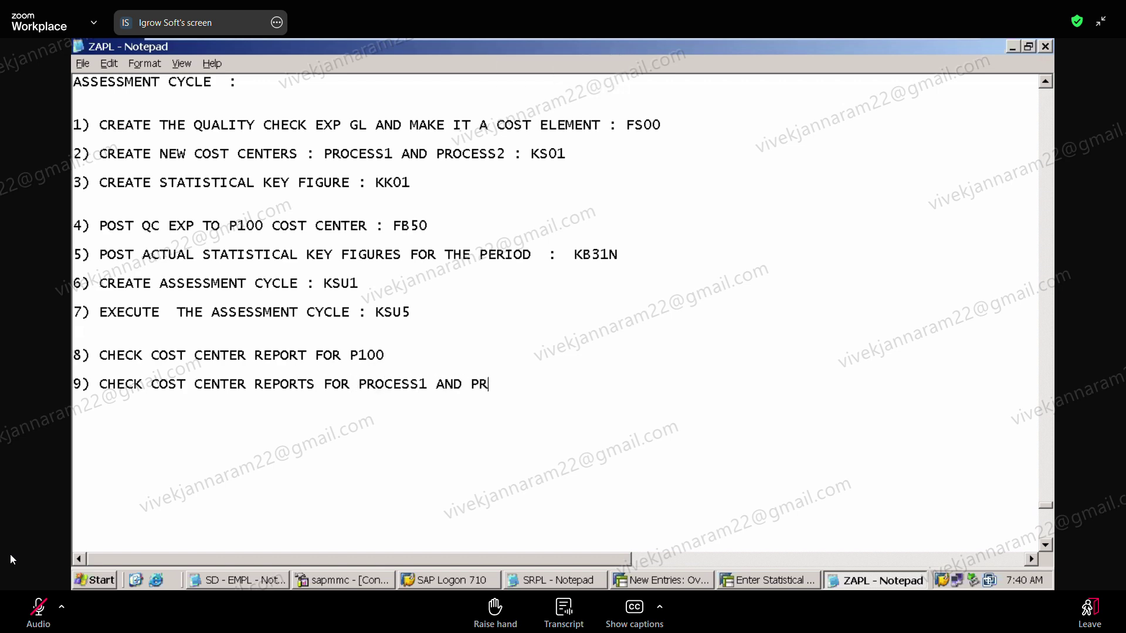
type("OCESS")
Insert blank lines below item 5 and add the line PROCESS1 - 600 there
left_click(619, 254)
key("Return")
key("Return")
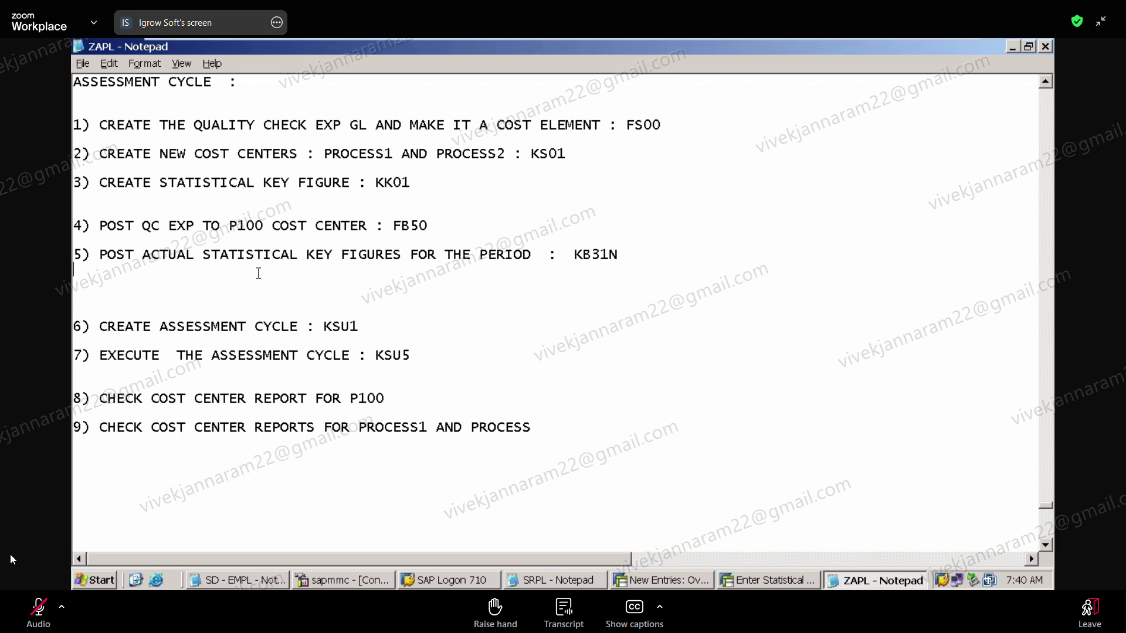
type("PROCES")
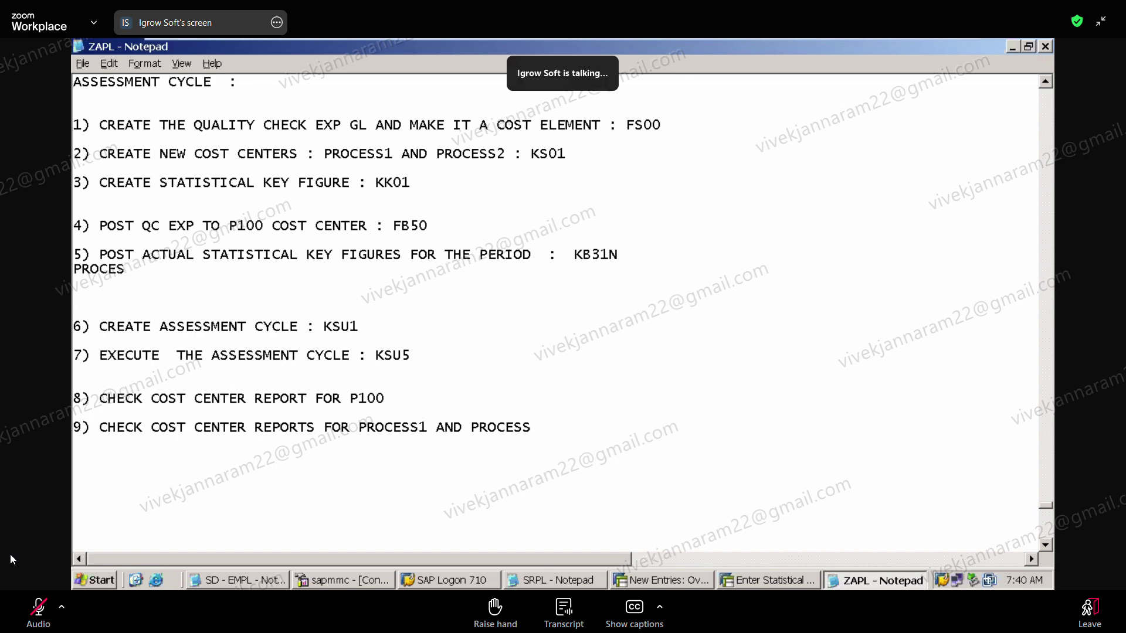
type("S1 - 6000")
key("BackSpace")
Insert a blank line between item 5 and the PROCESS1 line, and add PROCESS2 - 400 UNITS below PROCESS1
left_click(621, 256)
key("Return")
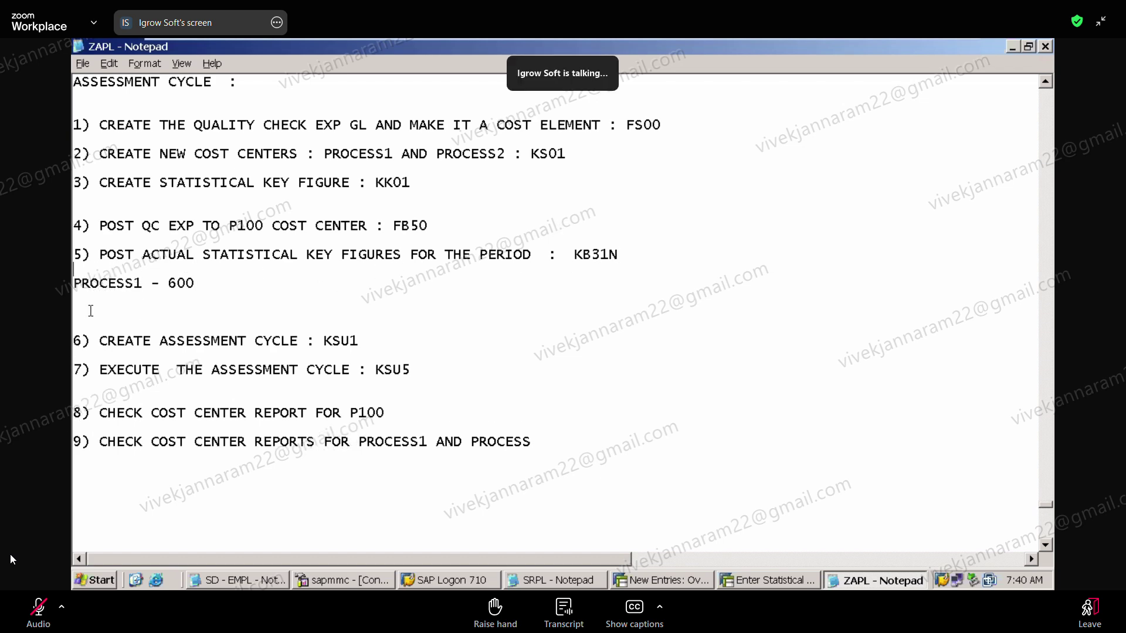
type("PROCESS2 - 4")
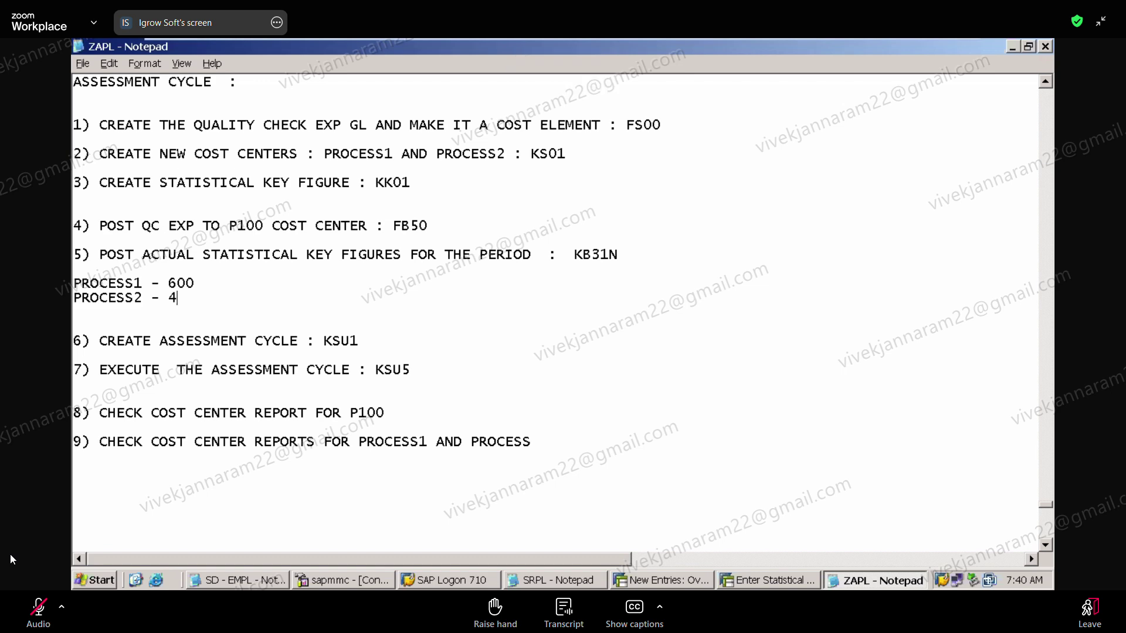
type("00 UNTIS")
key("BackSpace")
key("BackSpace")
key("BackSpace")
type("ITS")
Append the word UNITS to the PROCESS1 - 600 line
left_click(200, 283)
type("UNTIS")
key("BackSpace")
key("BackSpace")
key("BackSpace")
type("ITS")
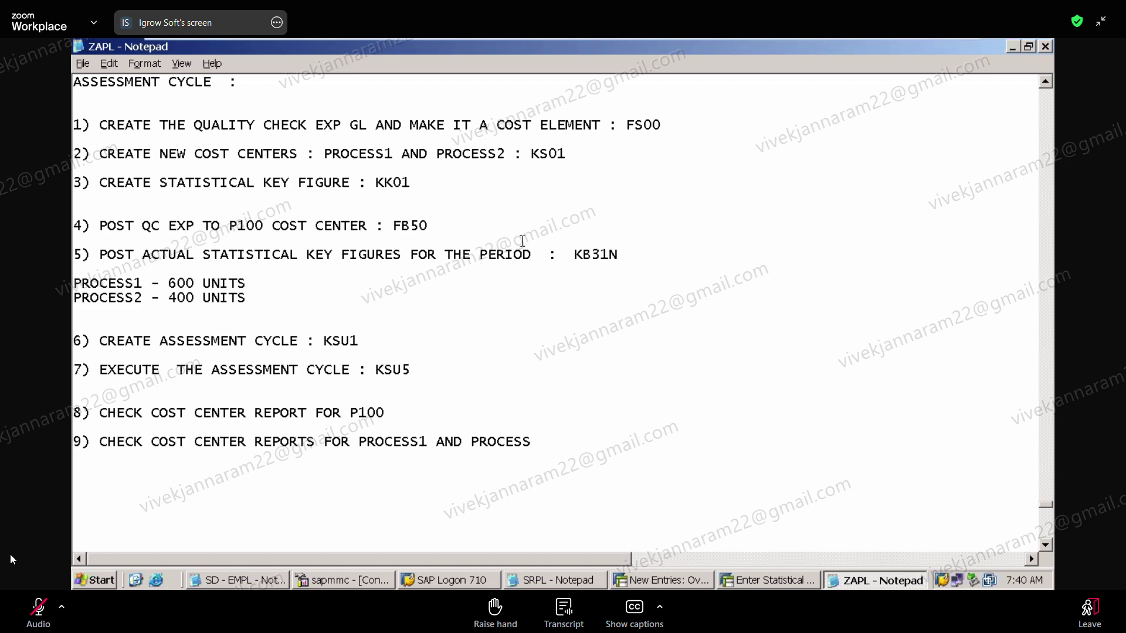
Append the posting amount ---> Rs 100000 to the end of item 4, after FB50
left_click(637, 254)
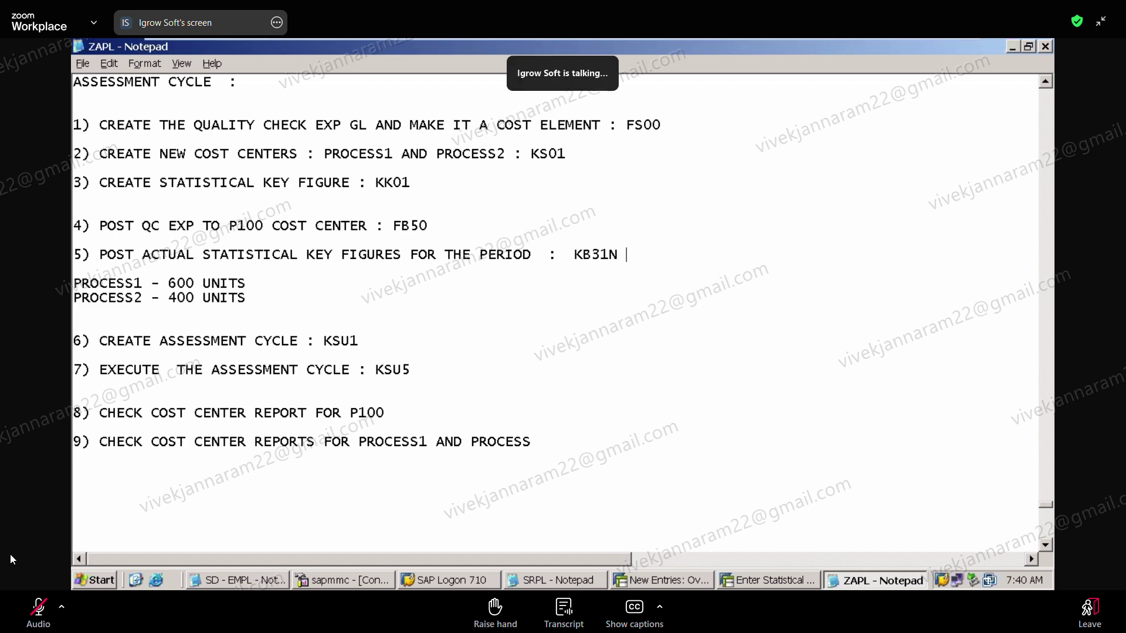
left_click(558, 225)
type("---> Rs100000")
left_click(501, 226)
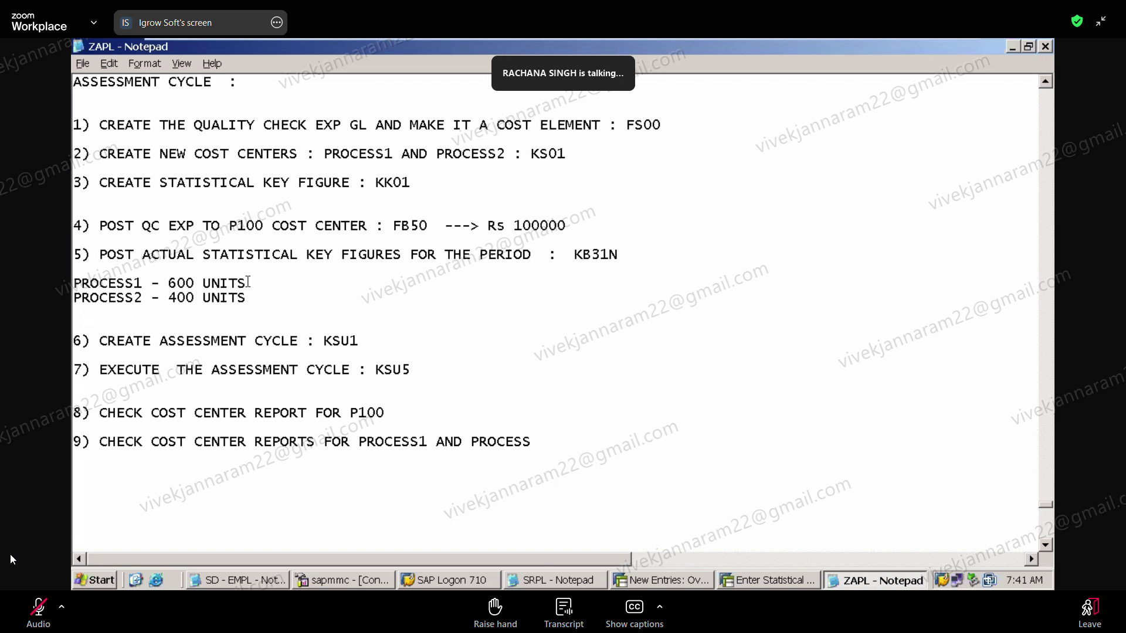
Review items 3 to 9 by highlighting their lines, transaction codes, posting amount and PROCESS1 and PROCESS2 units
left_click_drag(248, 298, 245, 273)
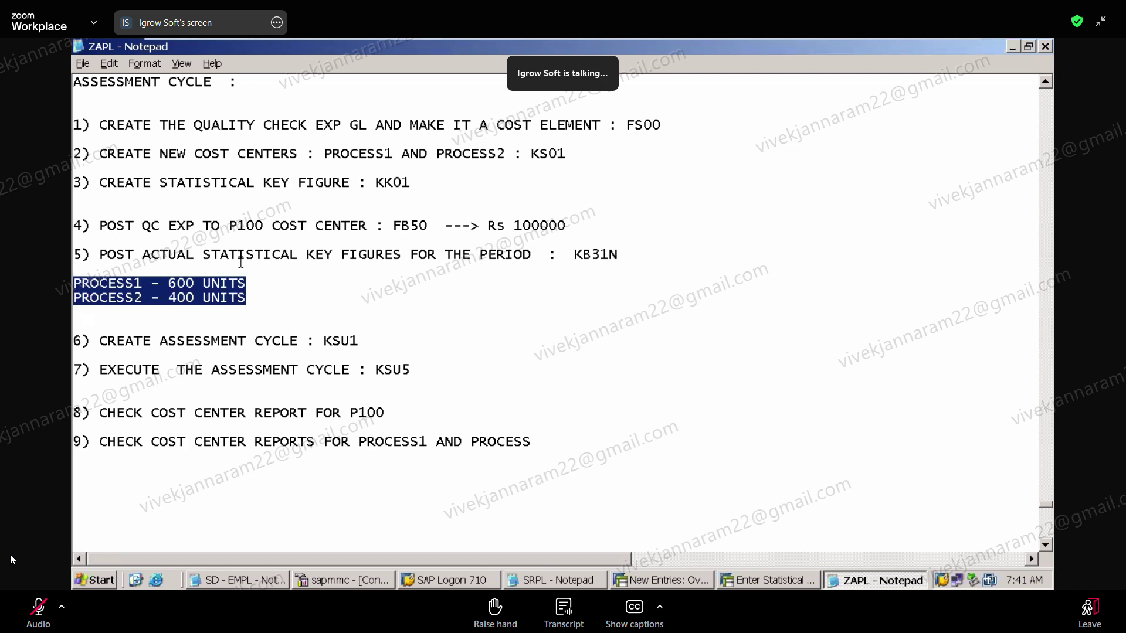
left_click(575, 255)
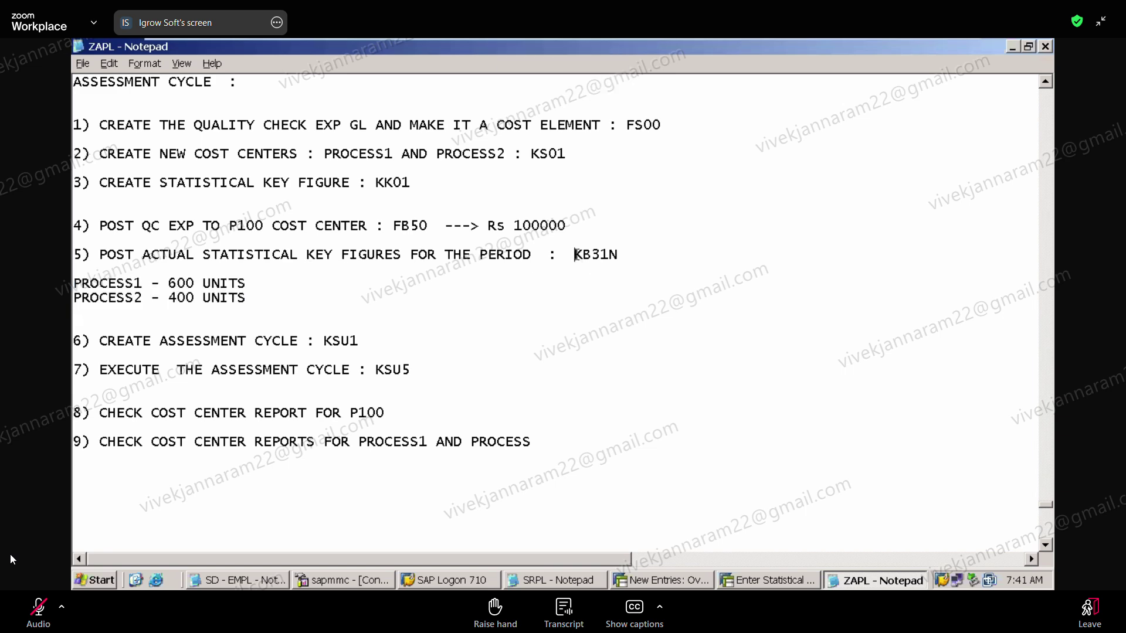
left_click_drag(575, 255, 628, 255)
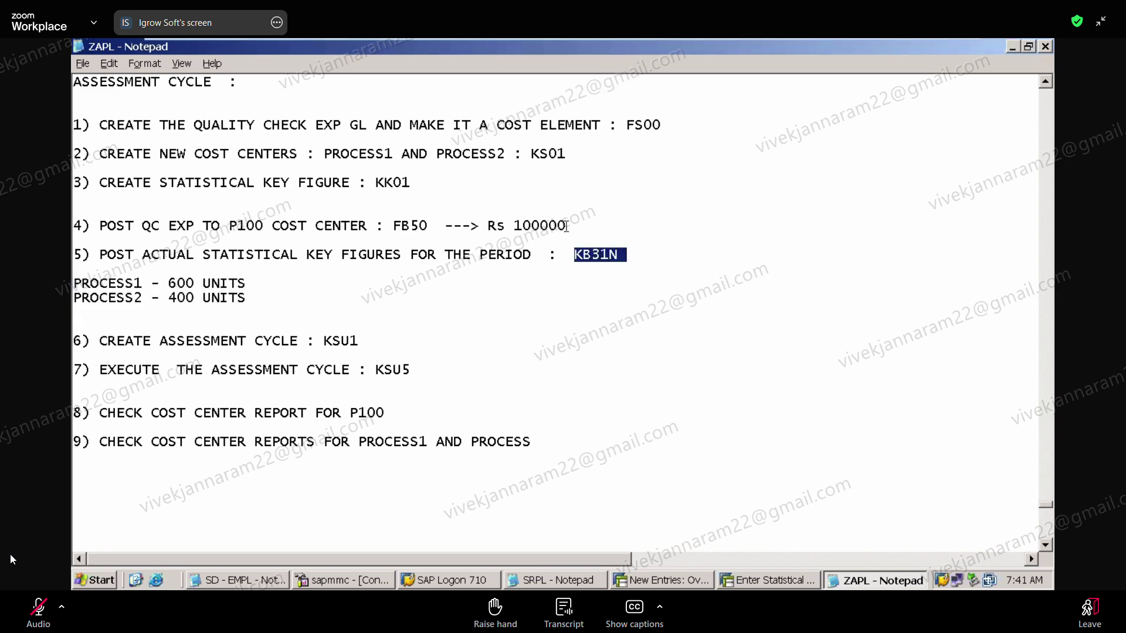
left_click_drag(566, 226, 569, 205)
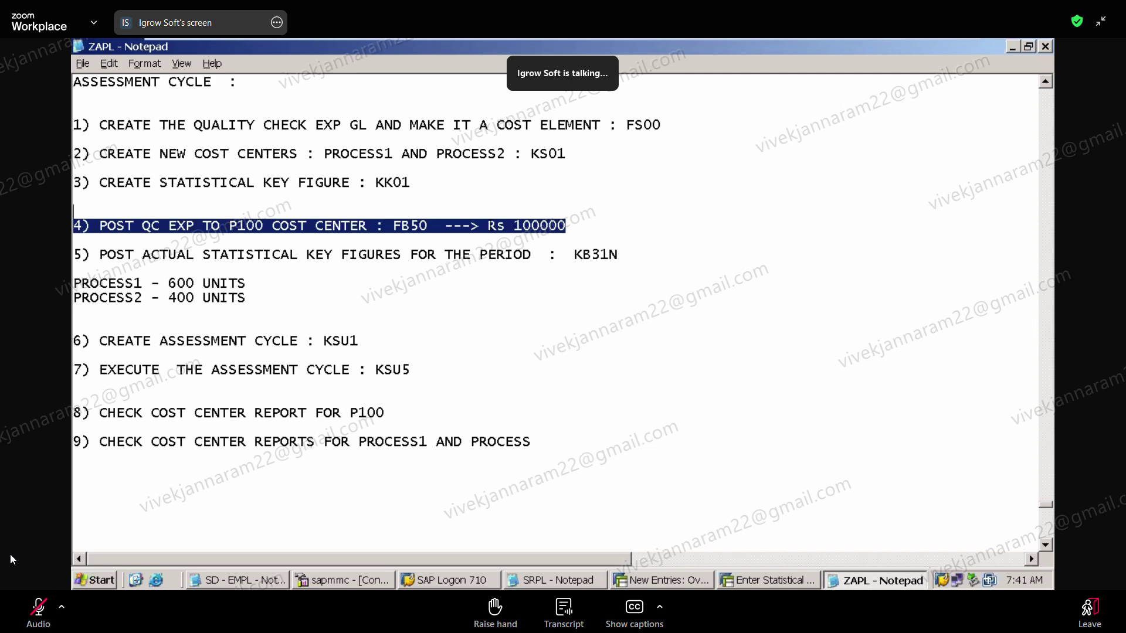
left_click_drag(488, 226, 568, 205)
left_click_drag(392, 225, 430, 226)
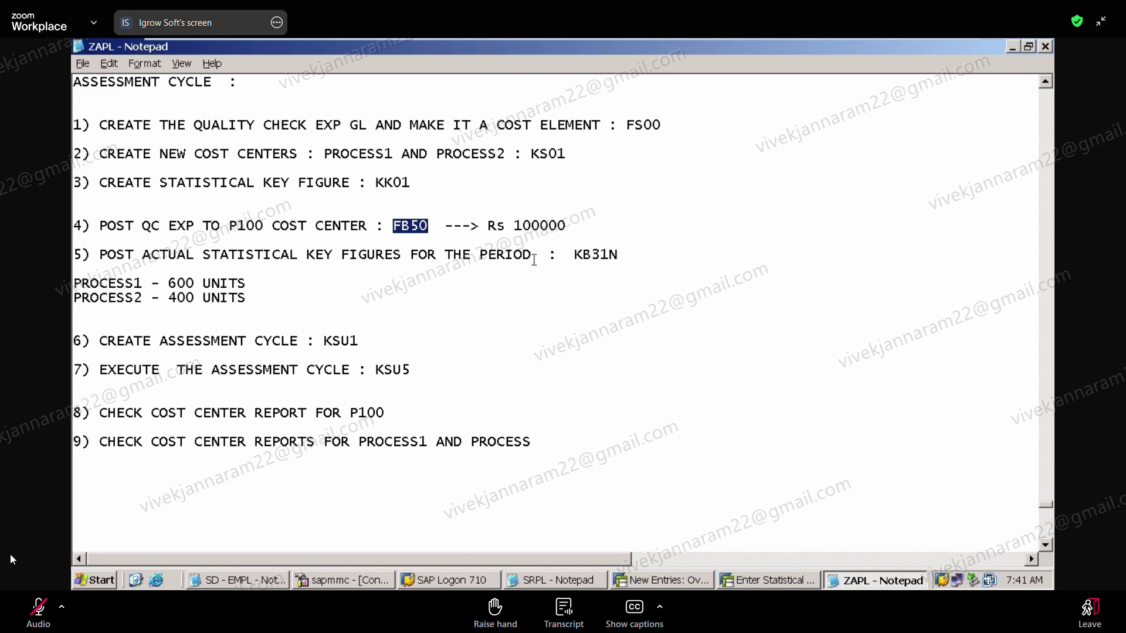
left_click_drag(574, 257, 594, 298)
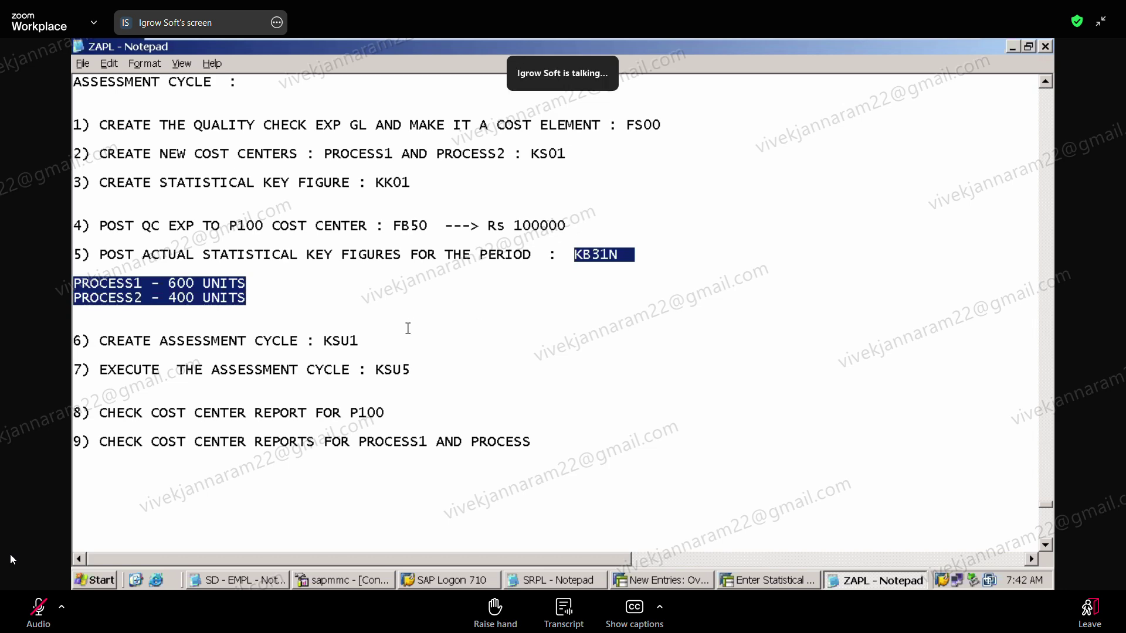
left_click_drag(414, 372, 413, 352)
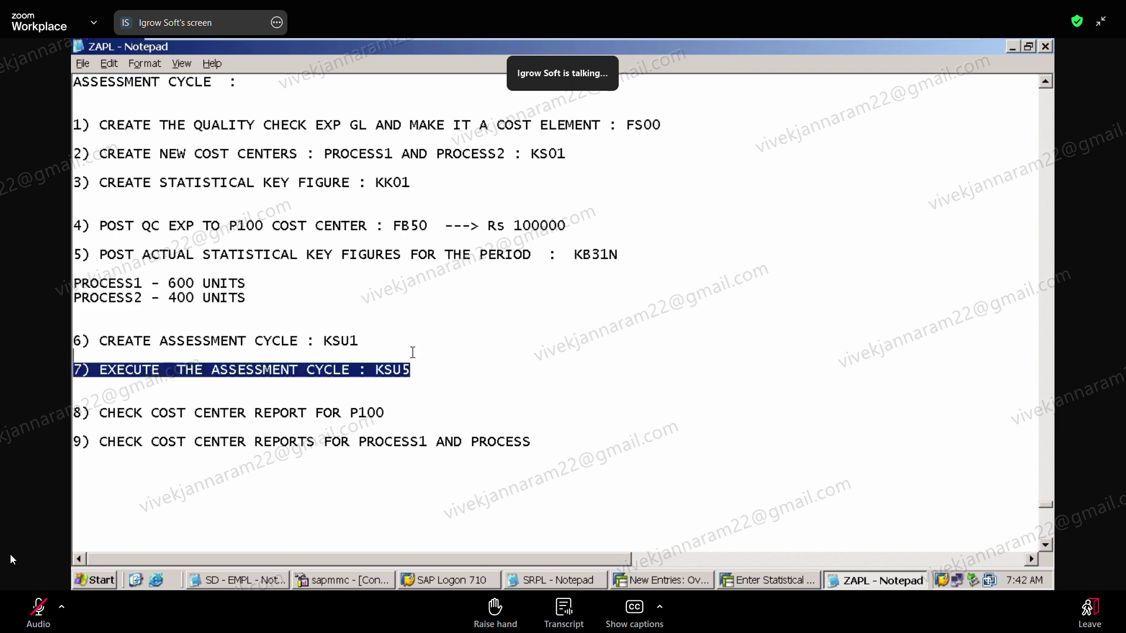
left_click_drag(543, 446, 537, 380)
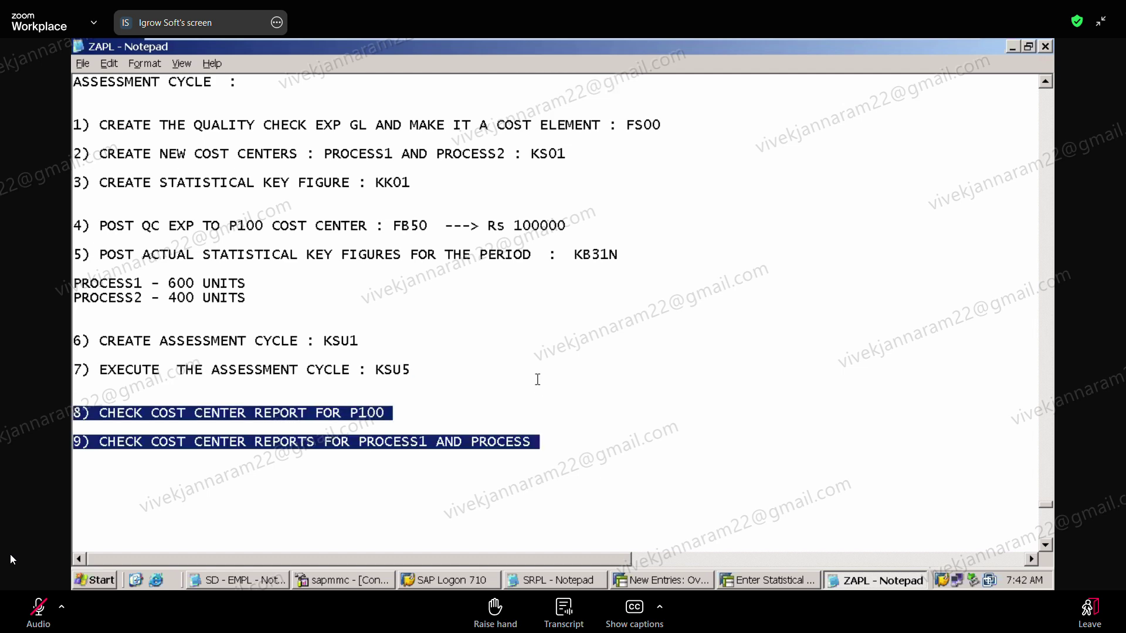
left_click_drag(392, 339, 382, 317)
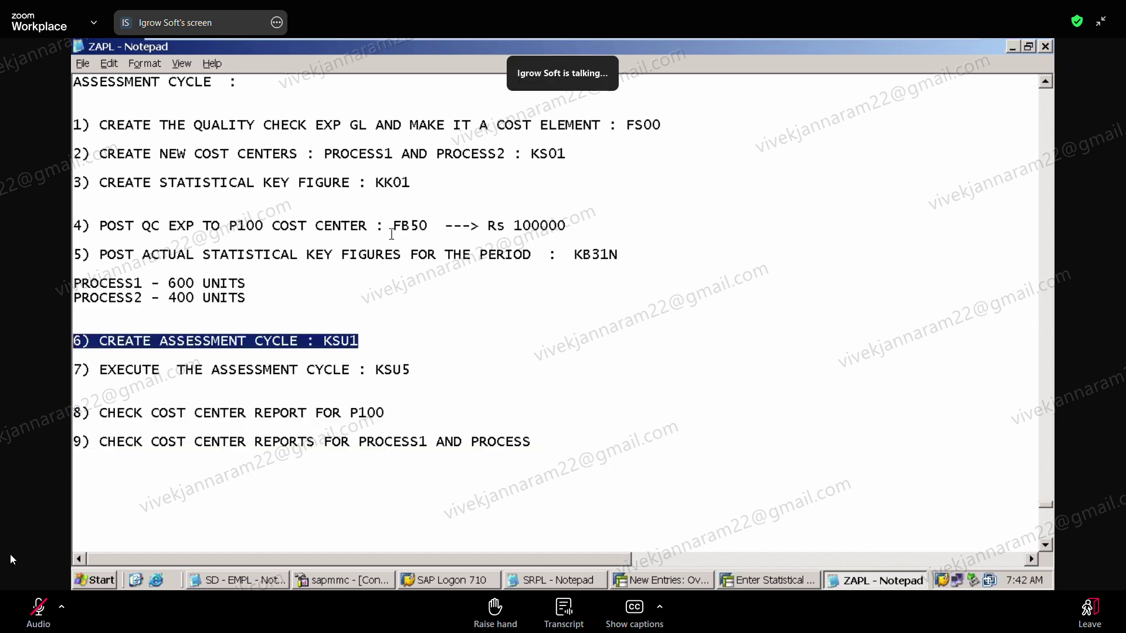
left_click(417, 184)
key("shift+Home")
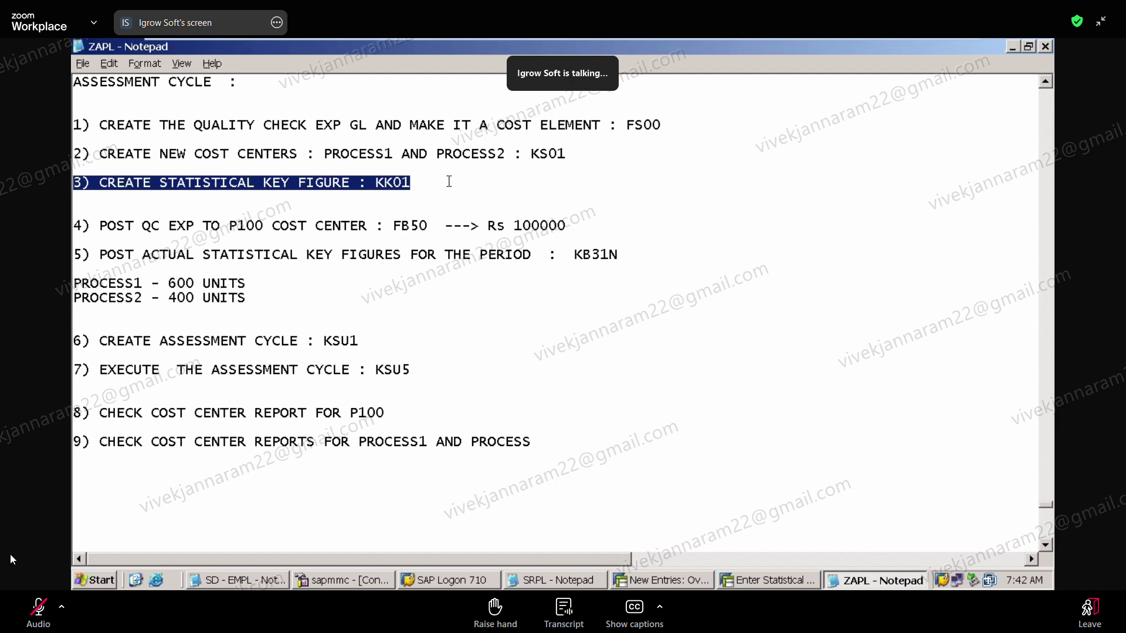
left_click(485, 194)
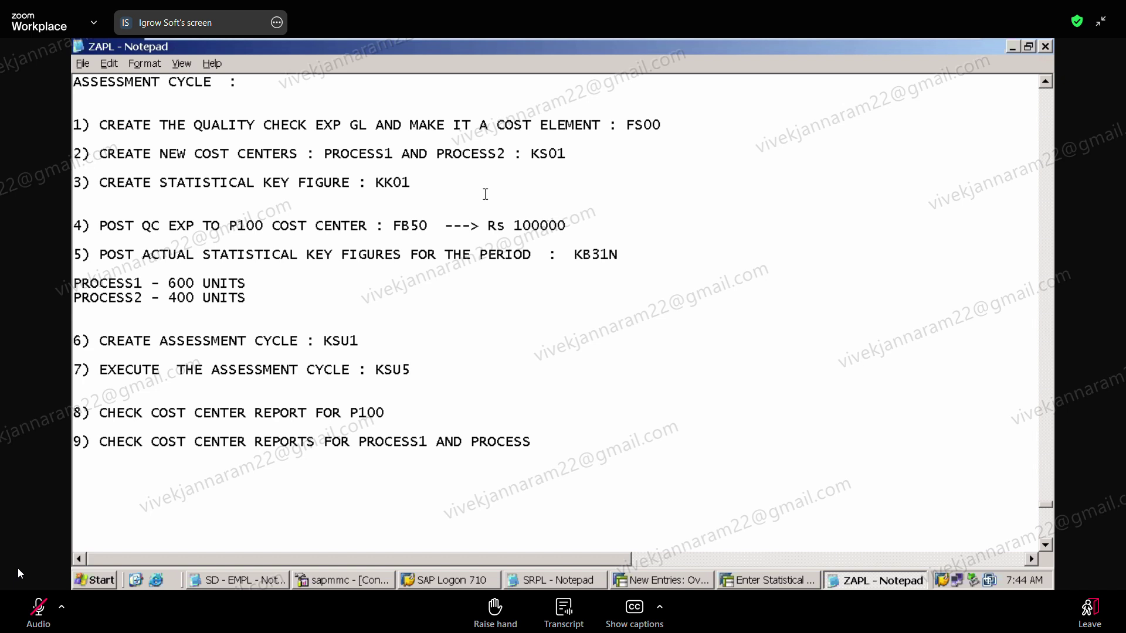
left_click(35, 606)
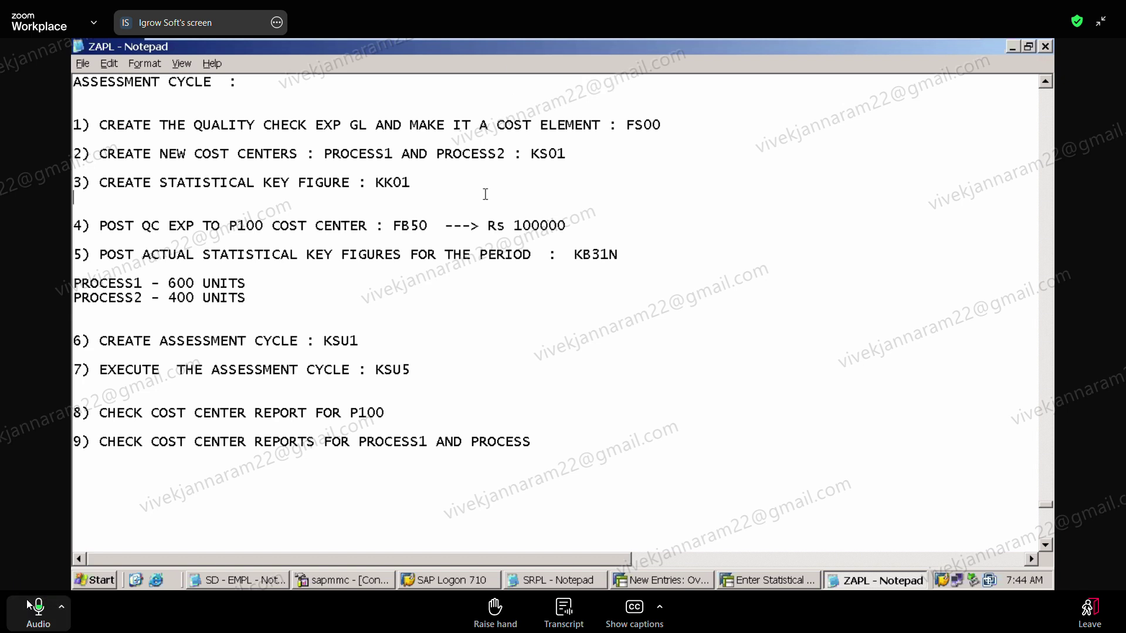
left_click(29, 604)
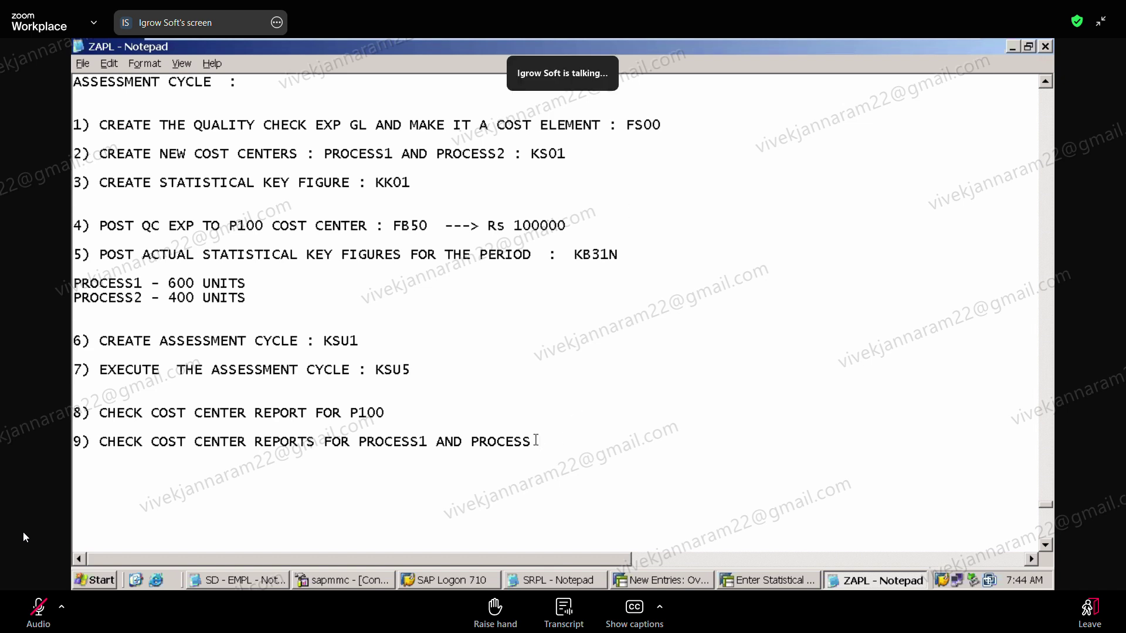
Complete the second cost center name in item 9 as PROCESS2
type("2")
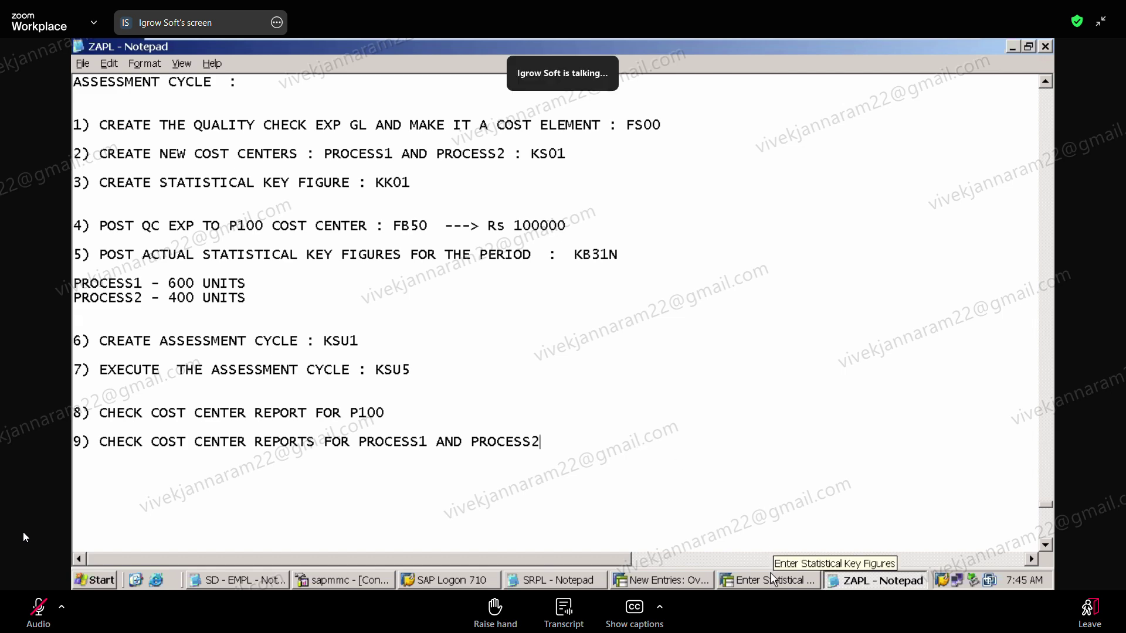
Switch to the SAP session showing the account groups, leave that transaction and start FS00 for editing G/L accounts
left_click(700, 582)
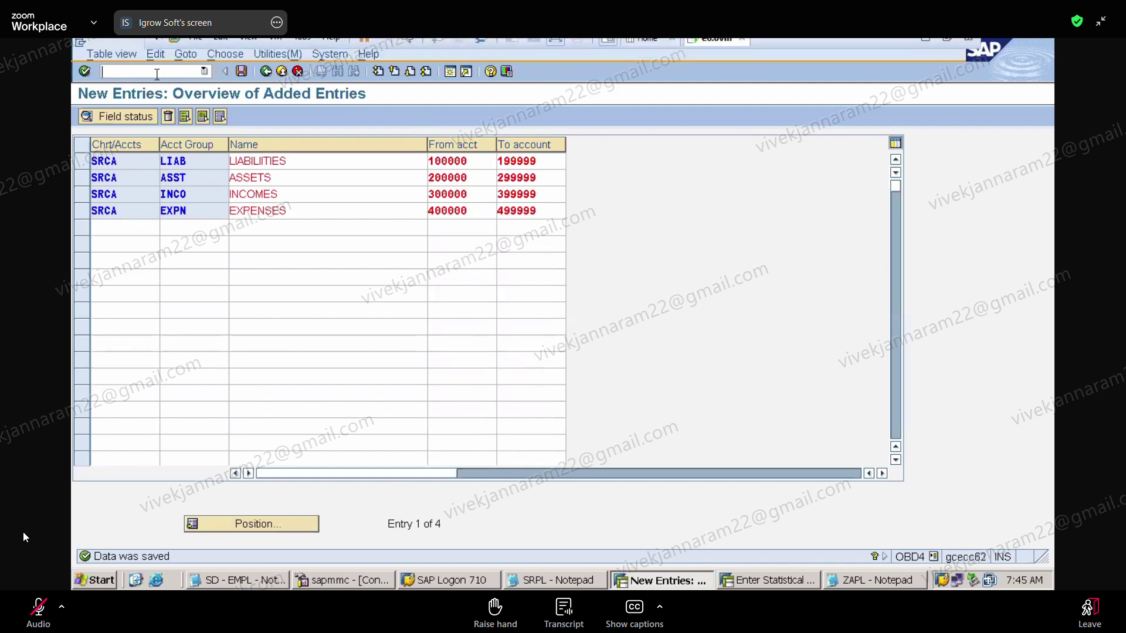
left_click(156, 74)
type("/n")
key("Return")
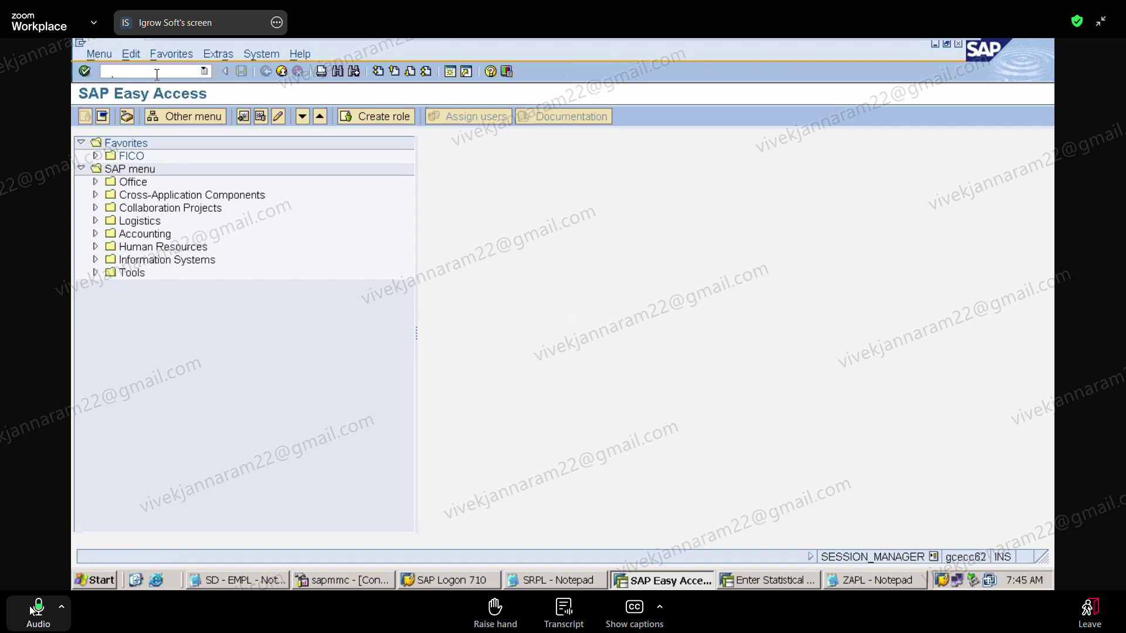
type("/nfs00")
key("Return")
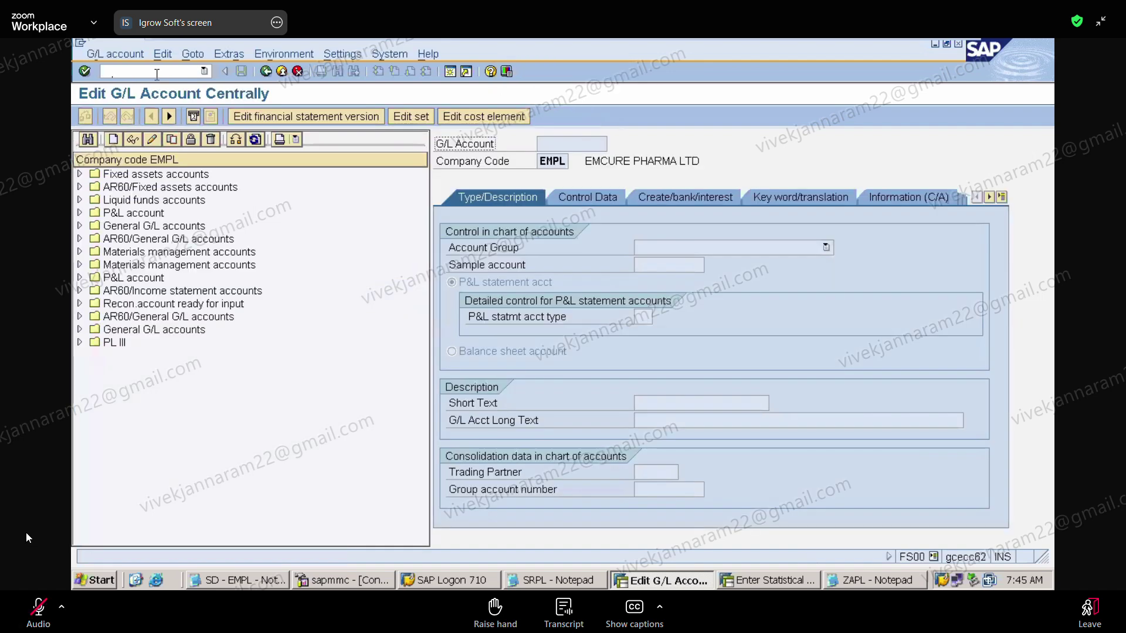
Change the company code of the G/L account list to ZAPL
left_click(230, 143)
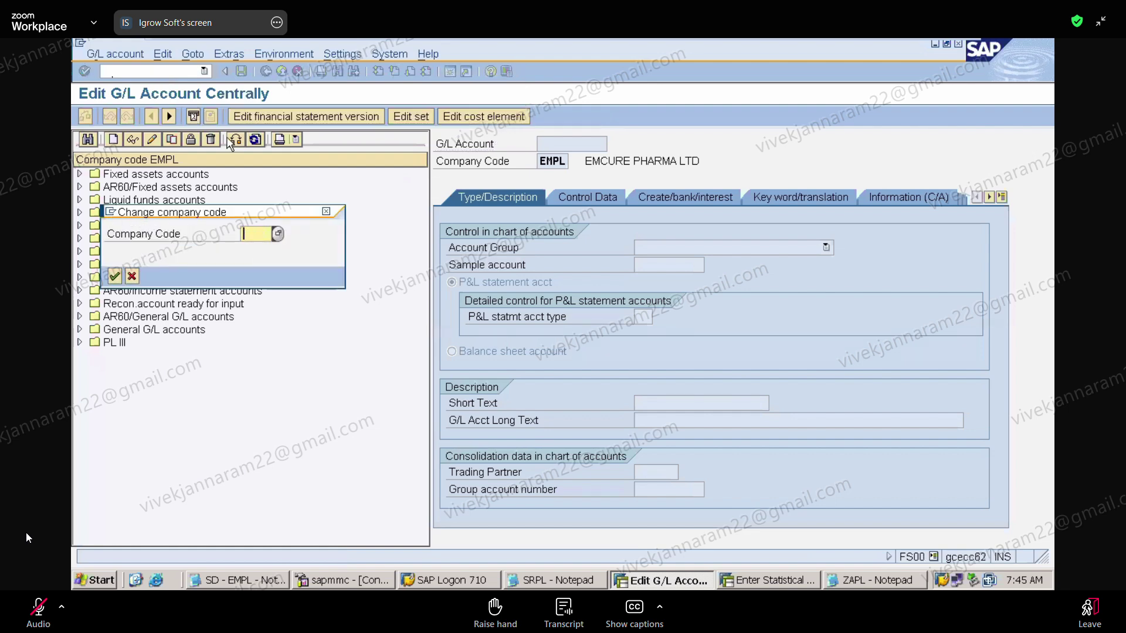
type("ZAPL")
key("Return")
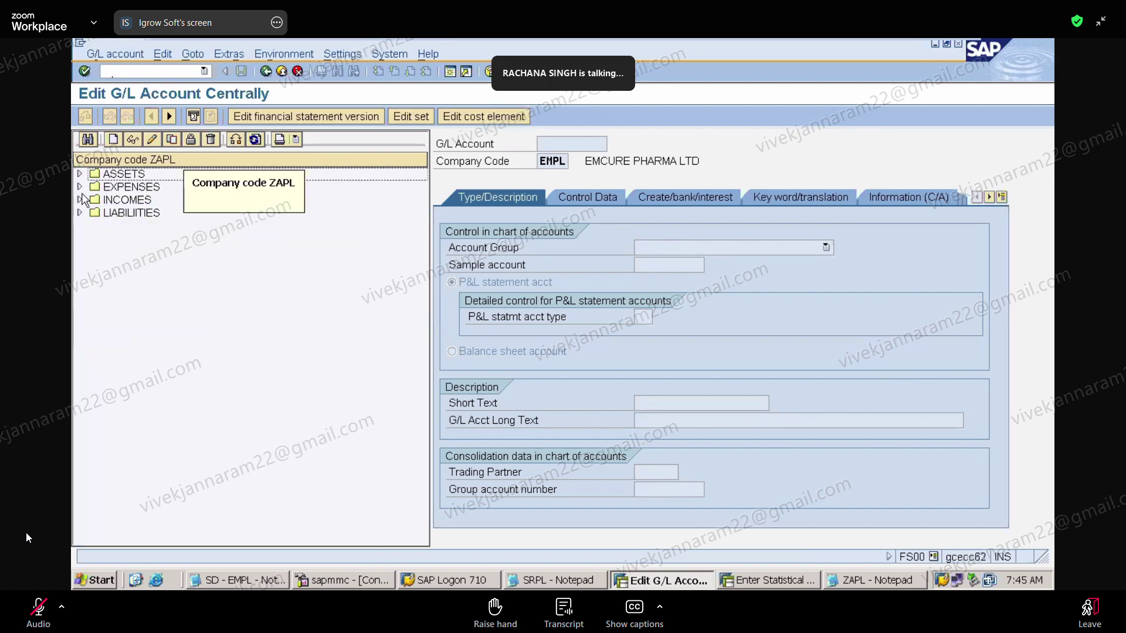
Copy the CANTEEN EXP GL AC account 400014 from the EXPENSES group to a new G/L account 400015 in ZAPL
left_click(79, 187)
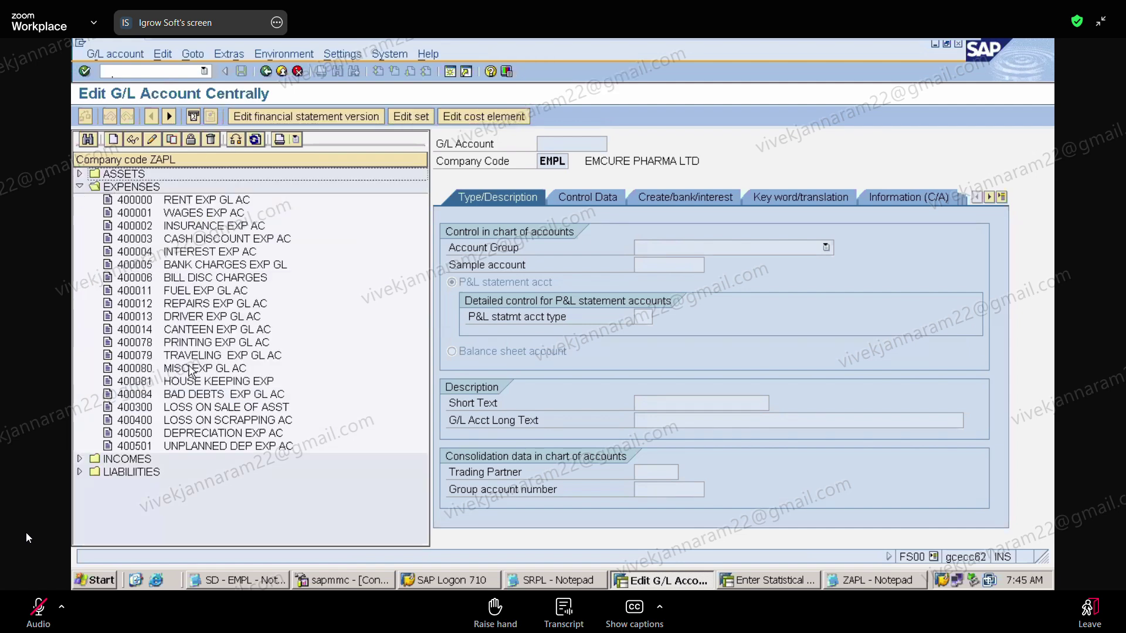
left_click(203, 331)
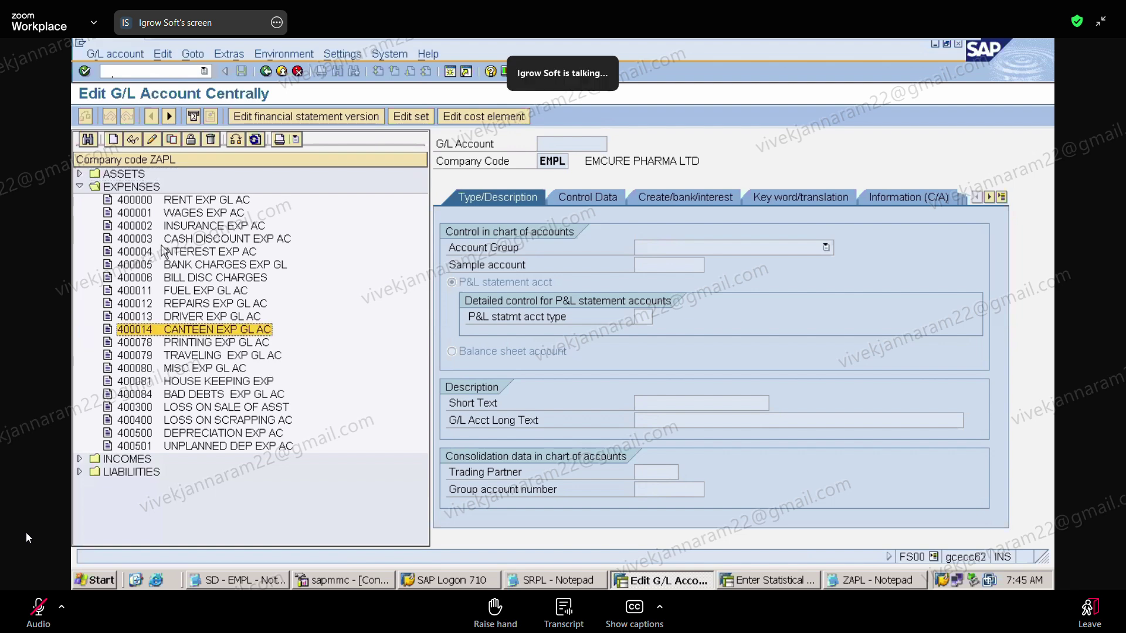
left_click(172, 139)
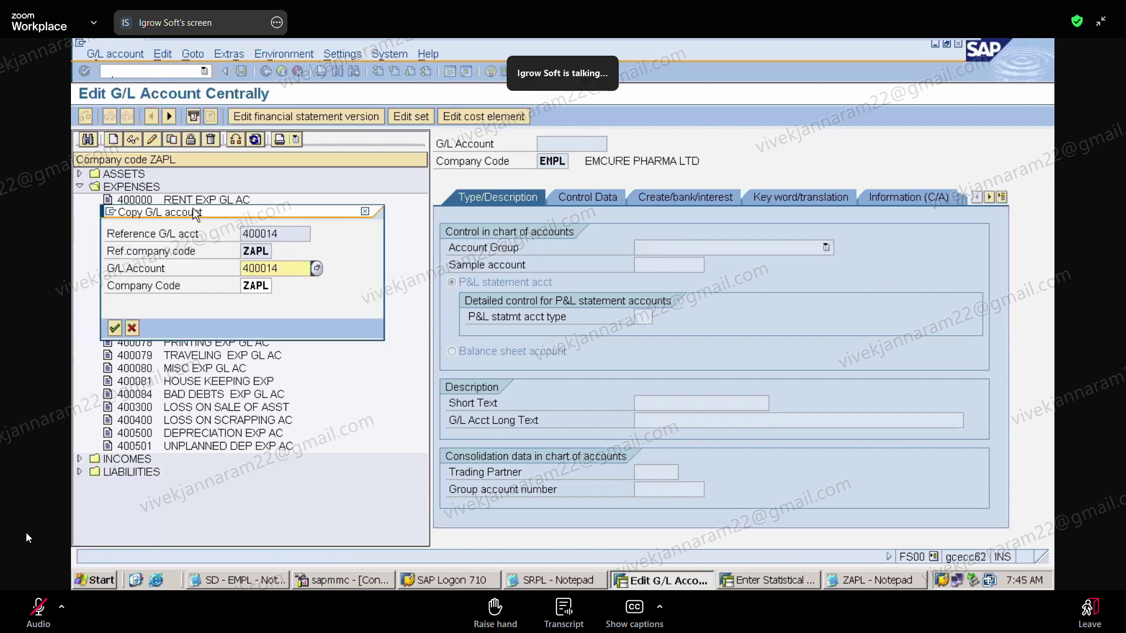
left_click(289, 270)
key("BackSpace")
type("5")
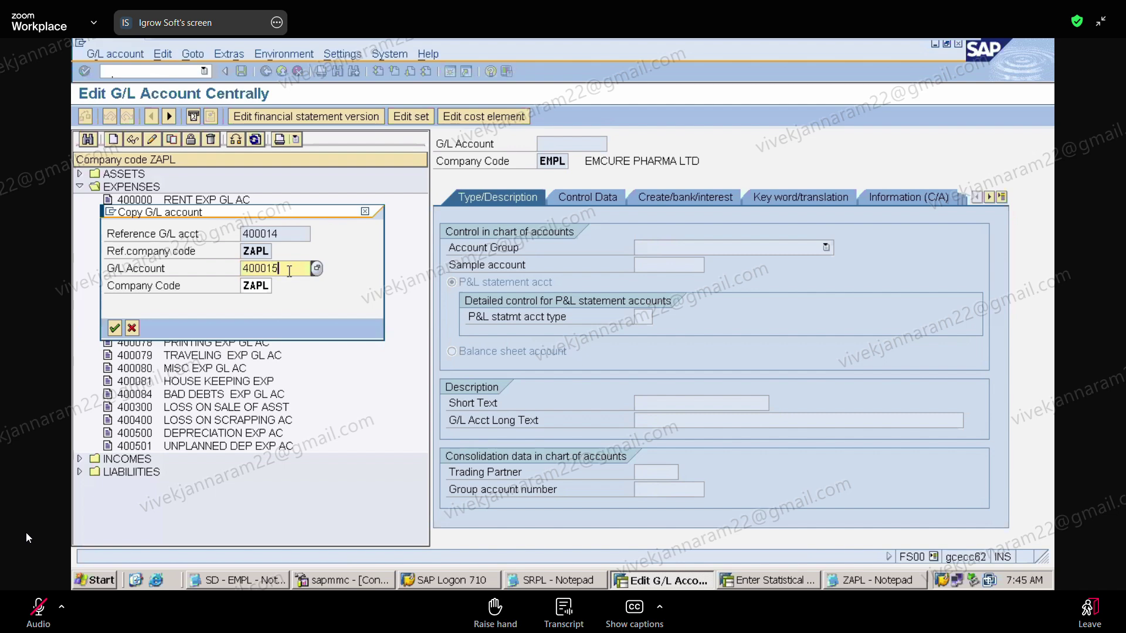
key("Return")
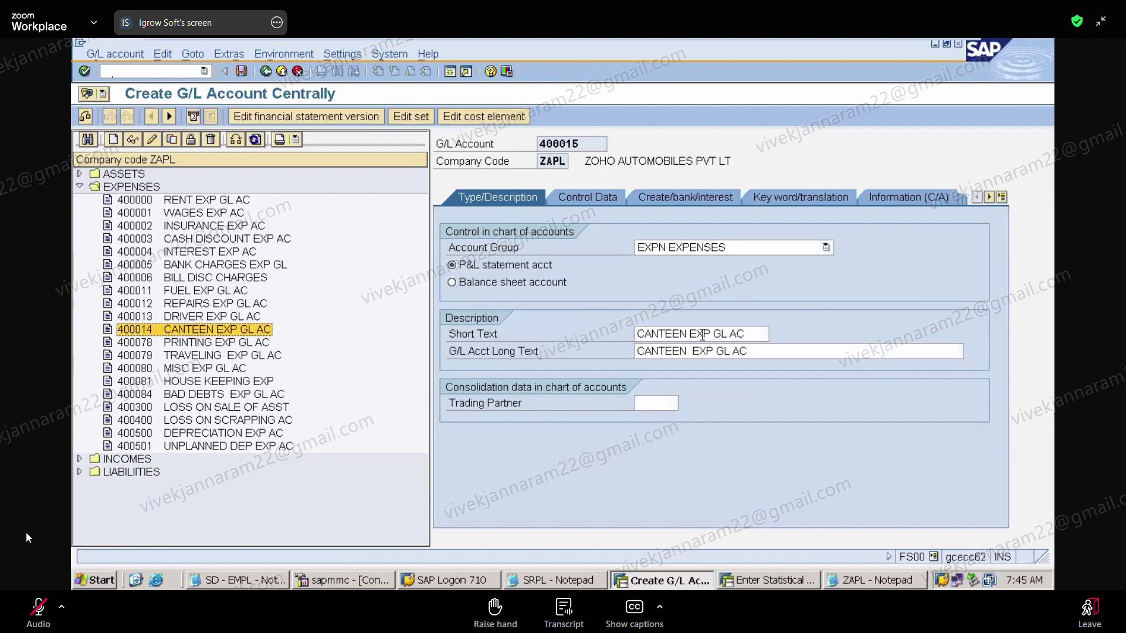
Replace CANTEEN in the new account's short text so that it reads QC EXP GL AC
left_click(692, 334)
key("BackSpace")
key("BackSpace")
key("BackSpace")
key("BackSpace")
key("BackSpace")
key("BackSpace")
key("BackSpace")
key("BackSpace")
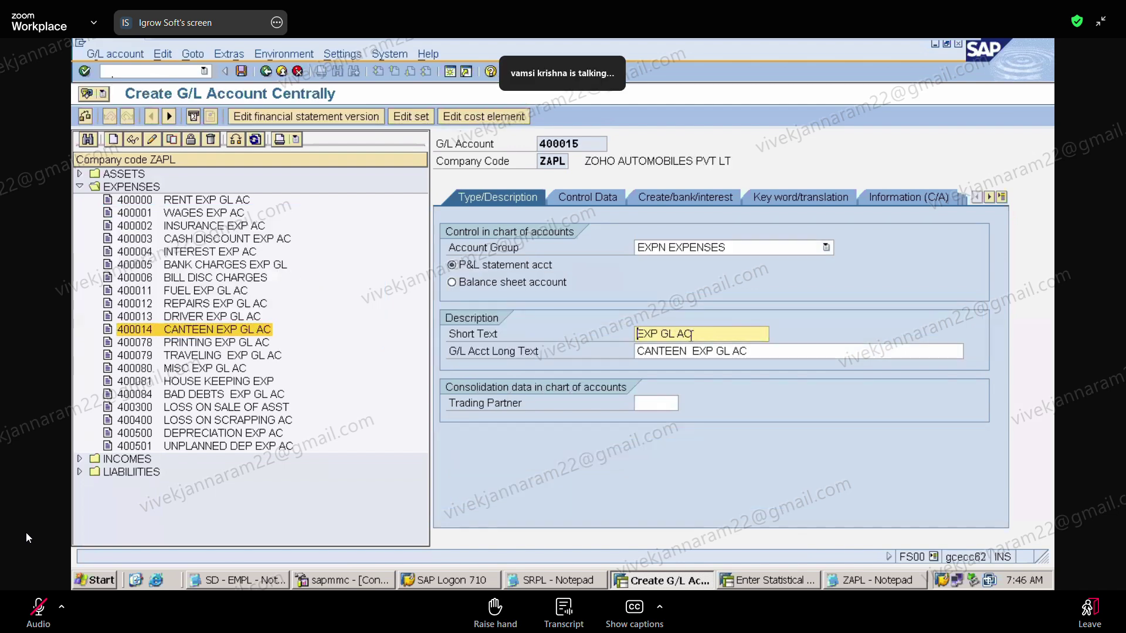
type("QC")
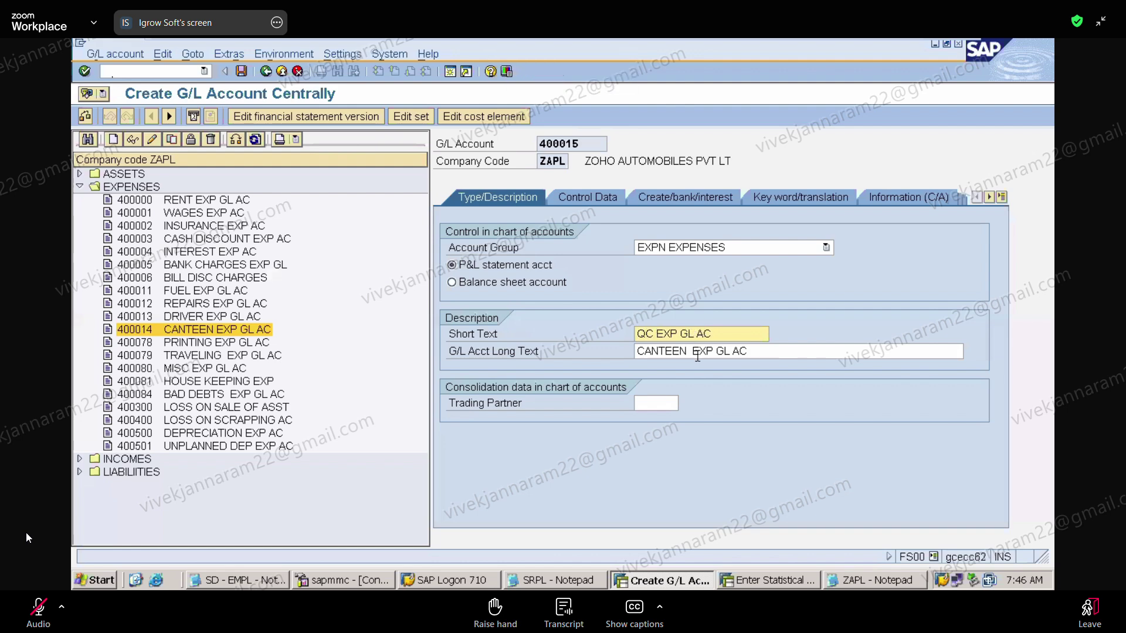
Replace CANTEEN in the G/L account long text so that it reads QC EXP GL AC
left_click(693, 351)
key("BackSpace")
key("BackSpace")
key("BackSpace")
key("BackSpace")
key("BackSpace")
key("BackSpace")
key("BackSpace")
key("BackSpace")
key("BackSpace")
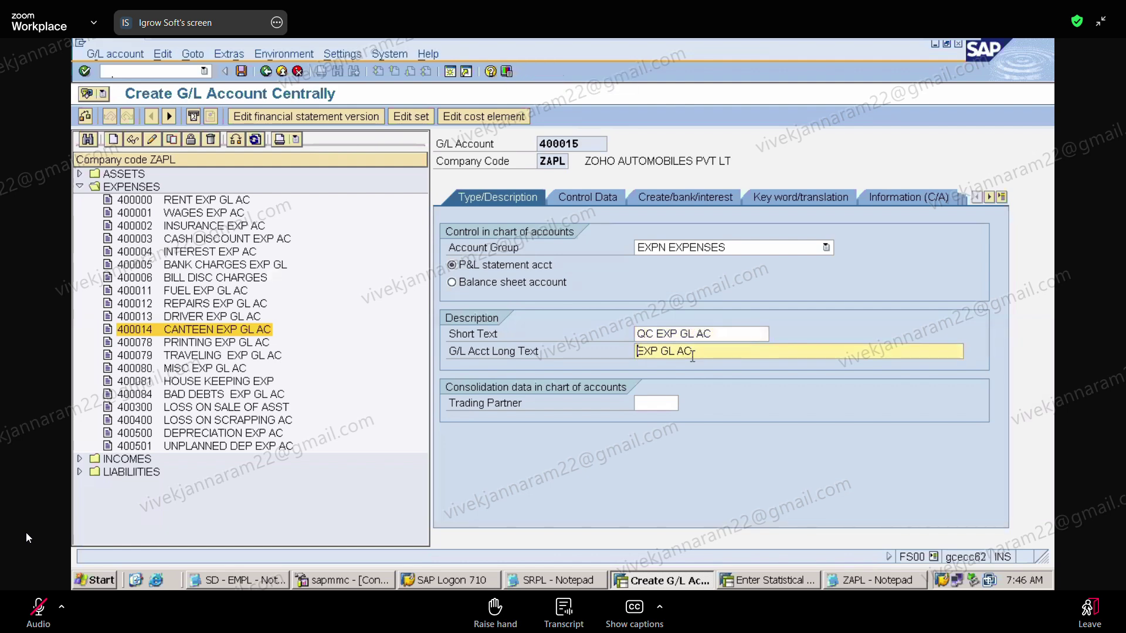
type("QC")
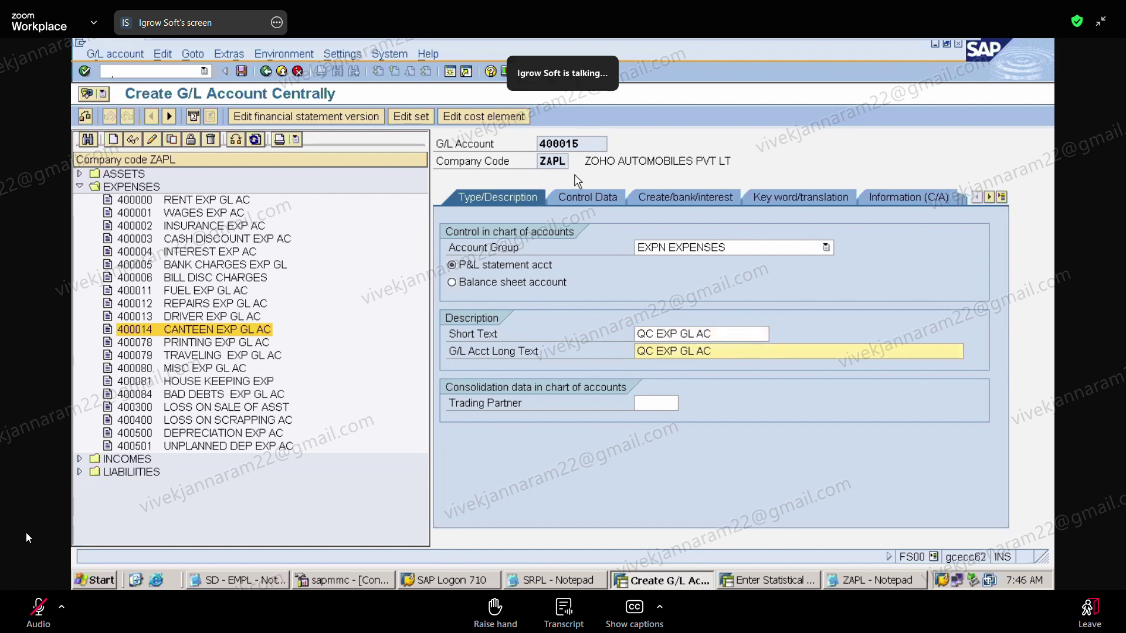
Review the new account's control data and its document creation, bank and interest settings, and return to the type and description data
left_click(581, 195)
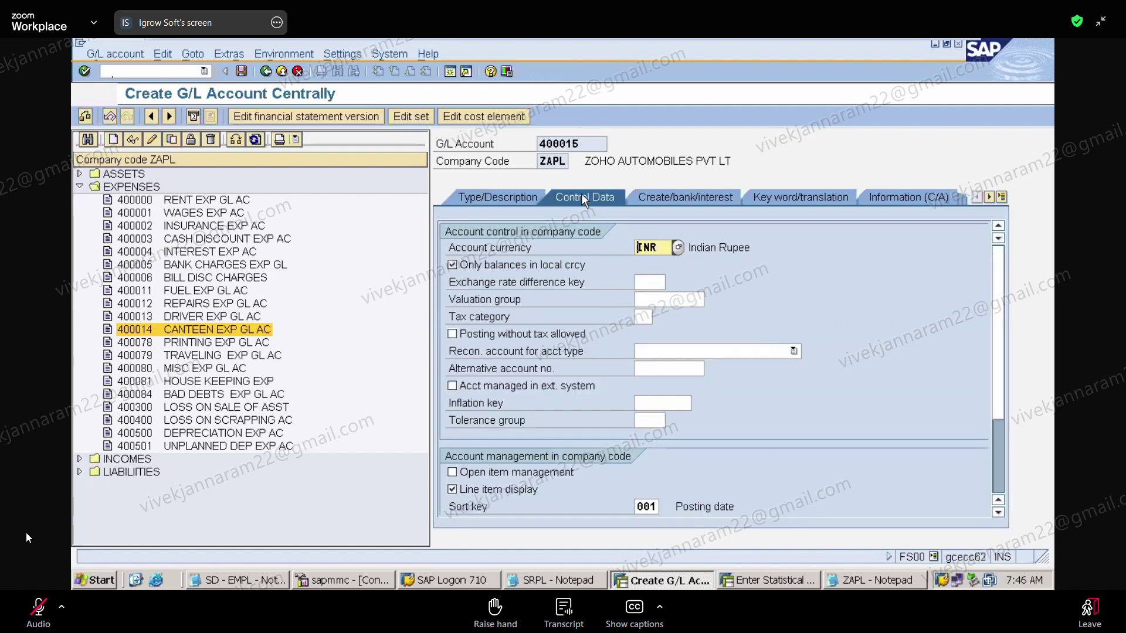
left_click(691, 197)
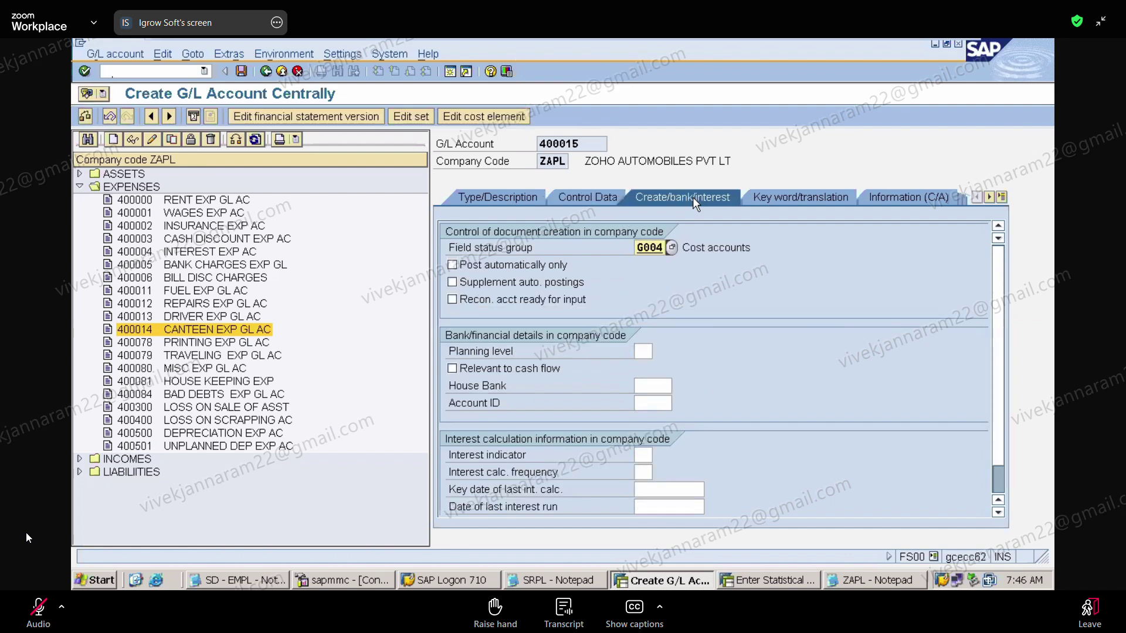
left_click(589, 200)
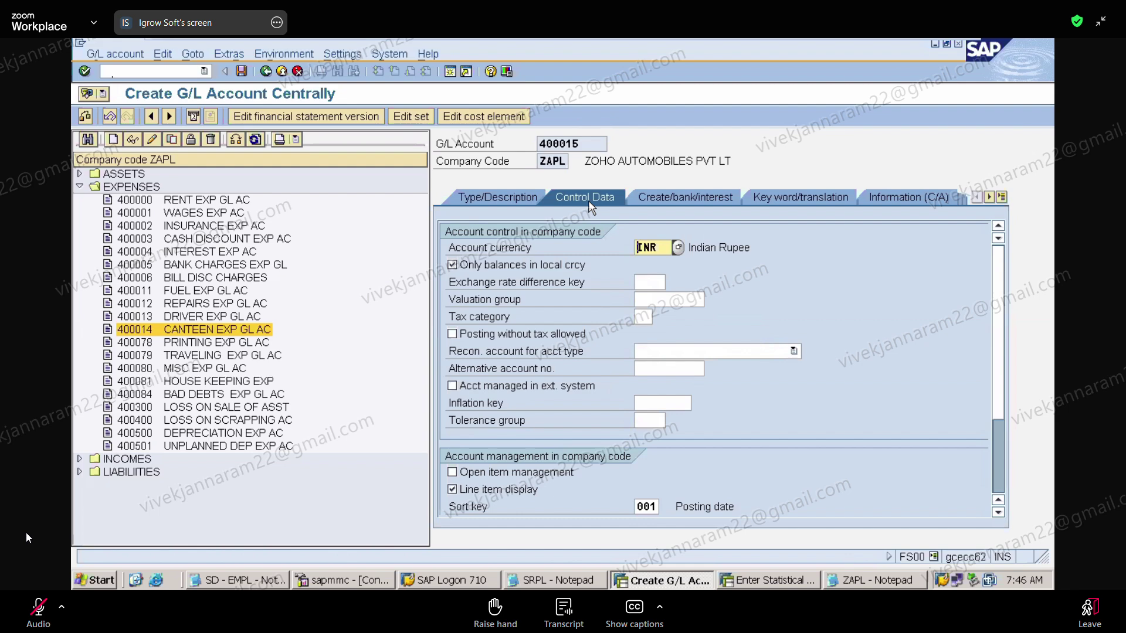
left_click(496, 202)
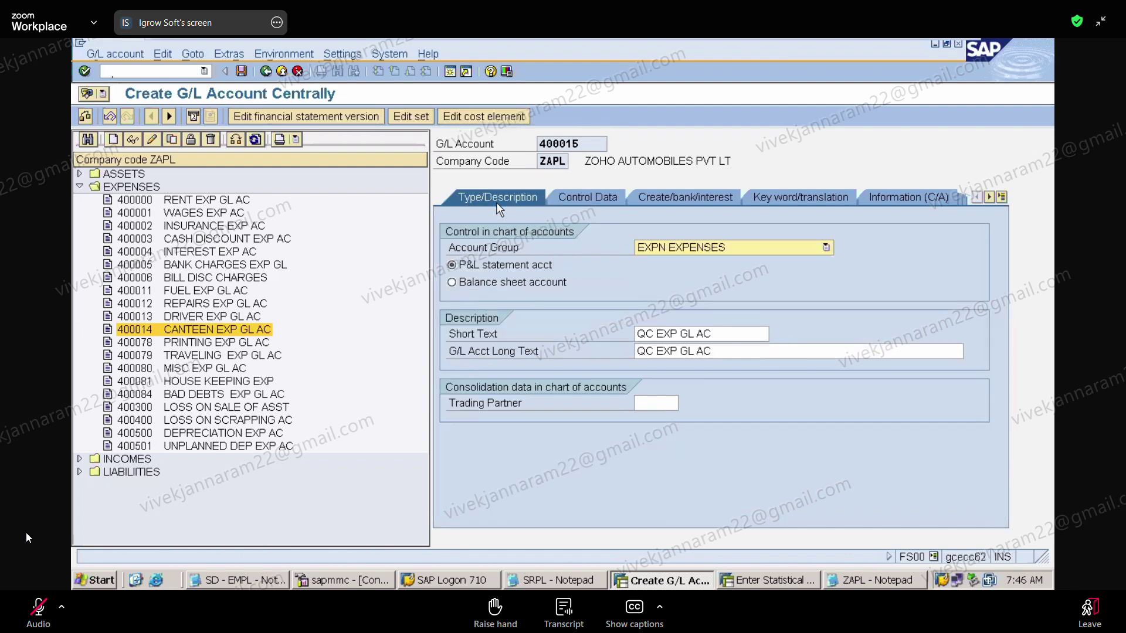
Review the control data and field status settings of the QC EXP GL AC expense account and save it
left_click(577, 199)
left_click(659, 195)
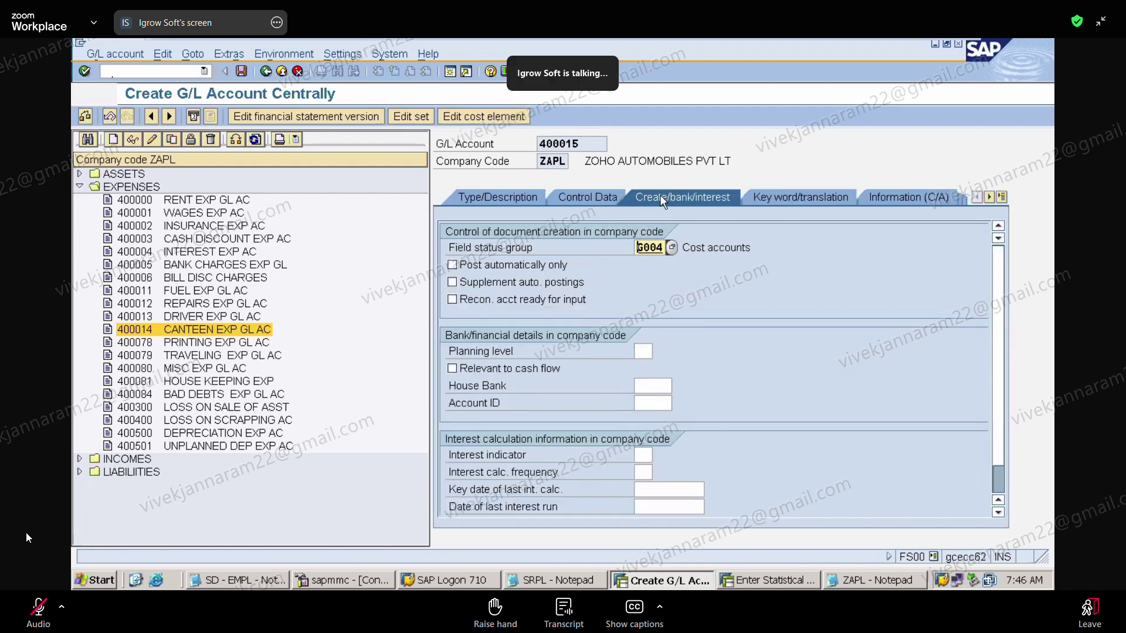
left_click(241, 74)
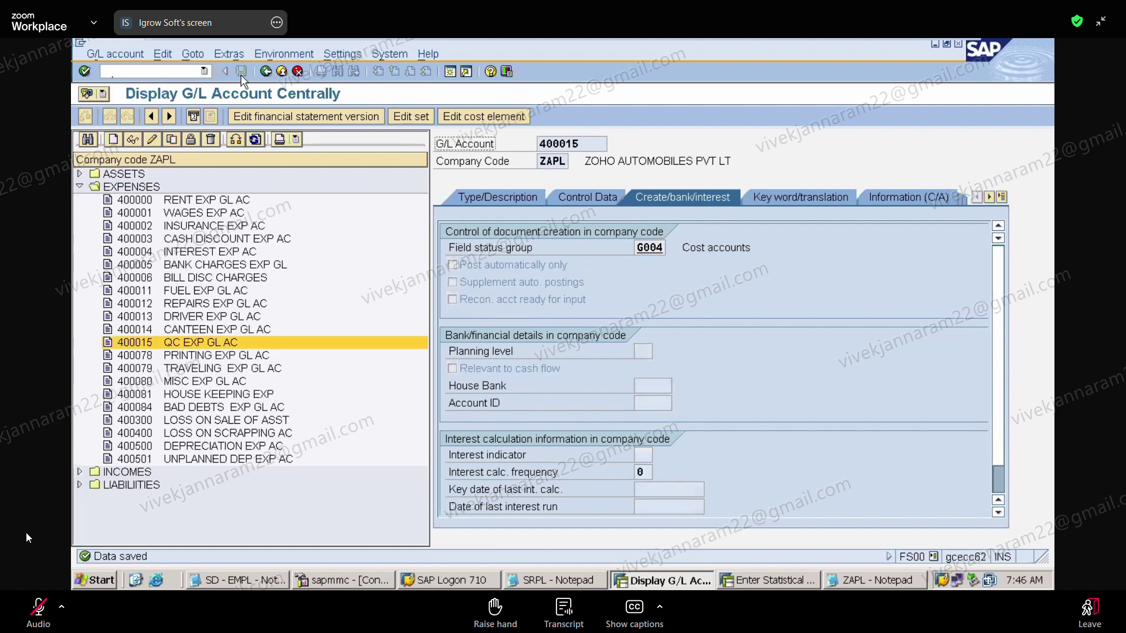
Create a cost element for the QC EXP GL AC account with cost element category 1 and save it
left_click(140, 72)
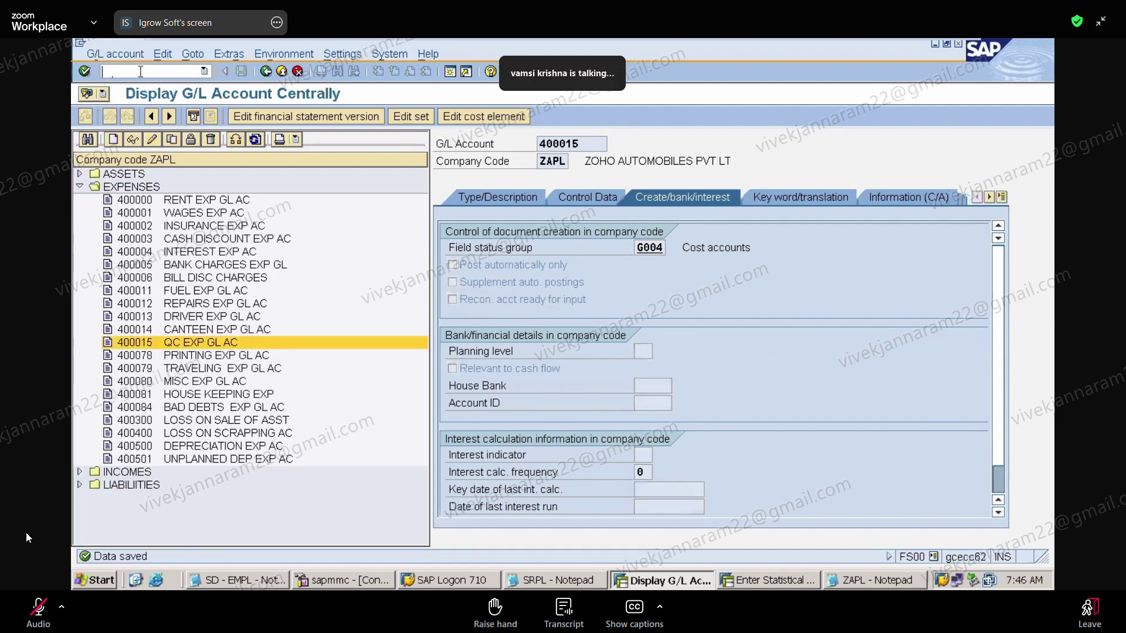
left_click(496, 116)
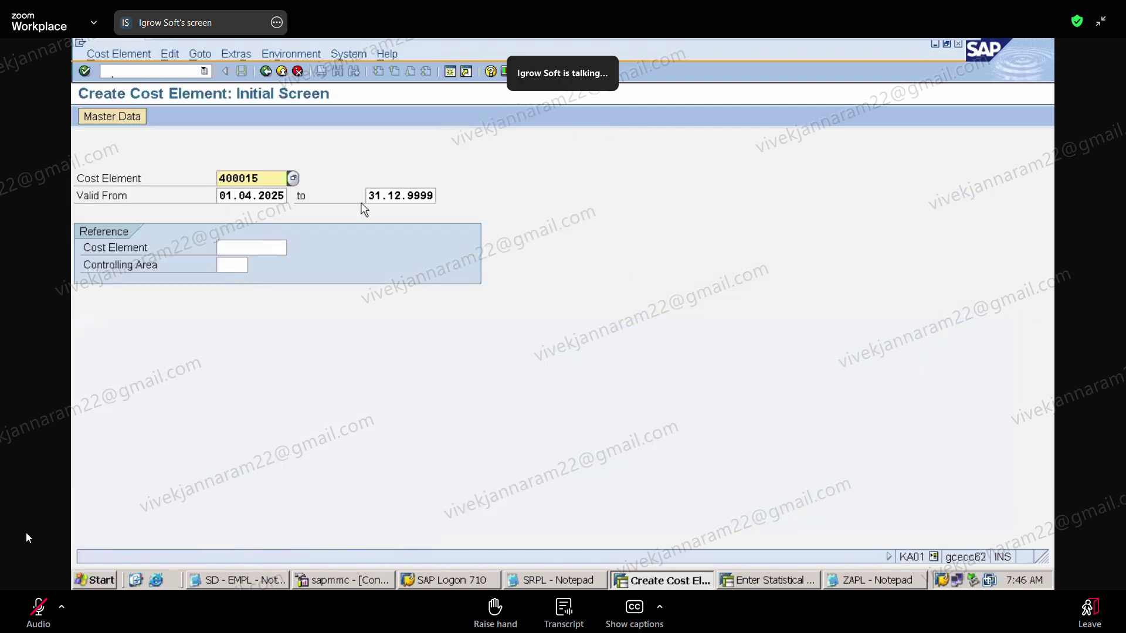
key("Return")
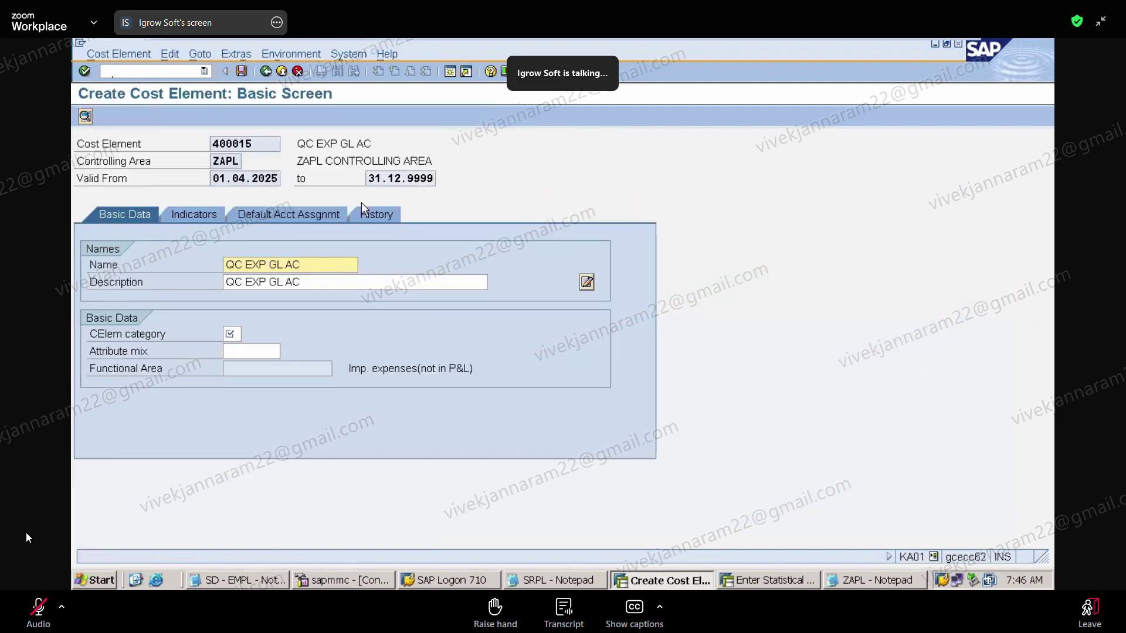
left_click(234, 338)
type("1")
key("Return")
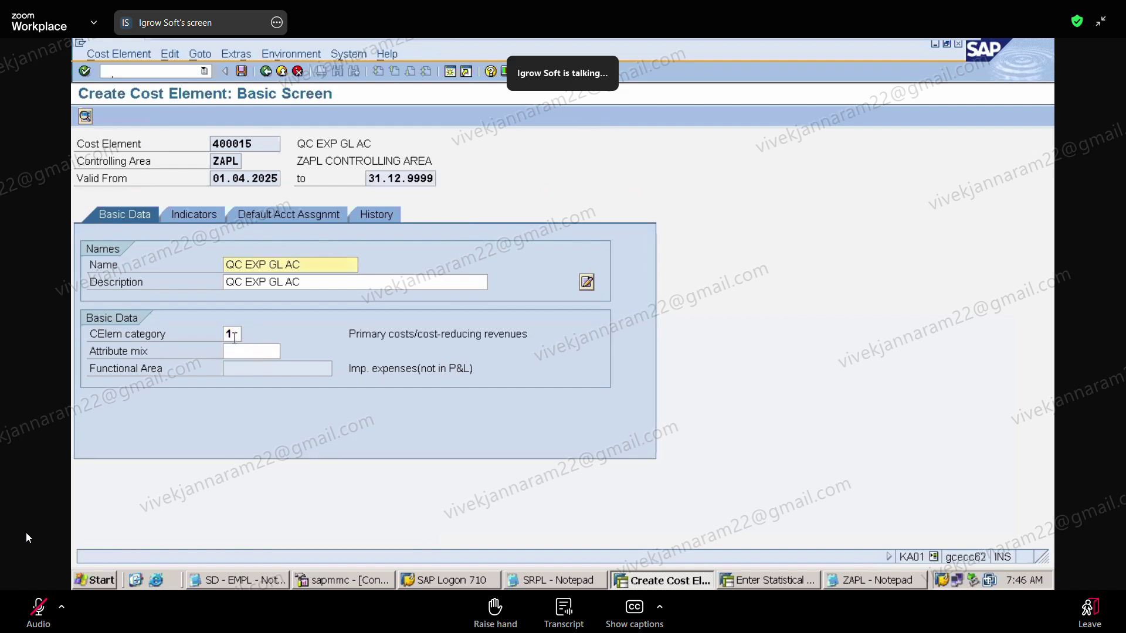
left_click(240, 72)
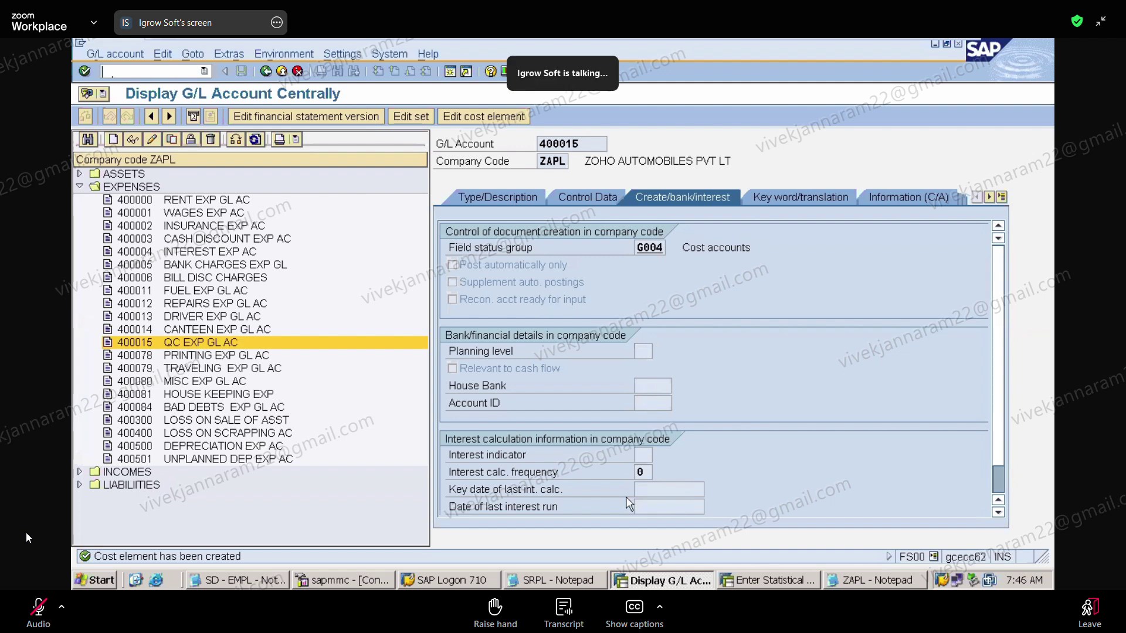
Consult the assessment cycle notes in Notepad and start transaction KS01 in the SAP session showing Enter Statistical Key Figures
left_click(908, 583)
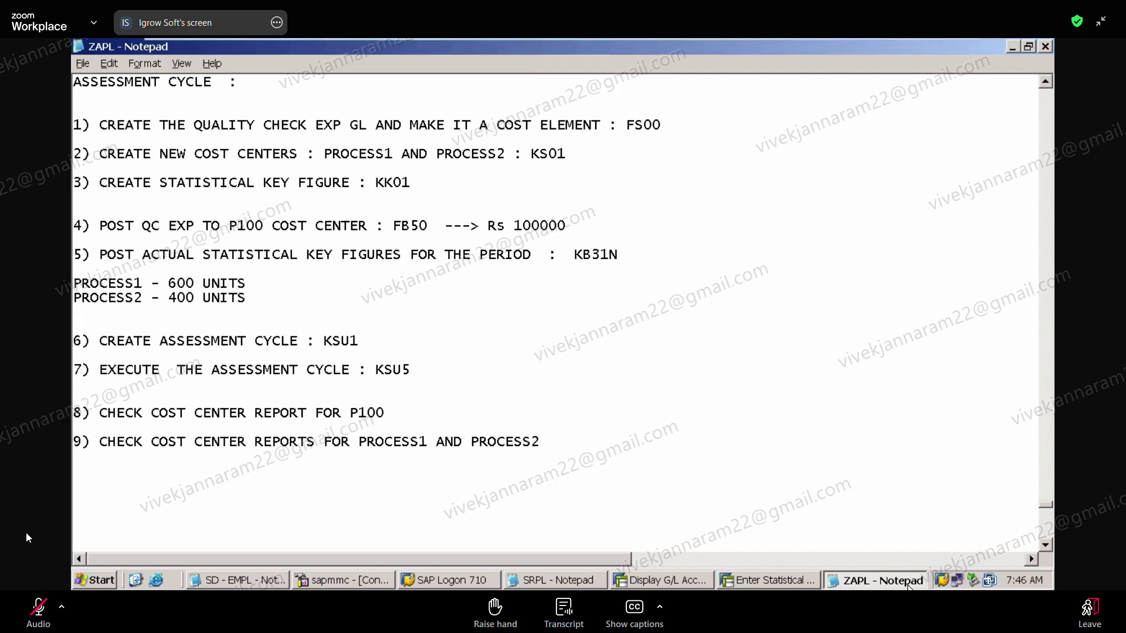
left_click(766, 580)
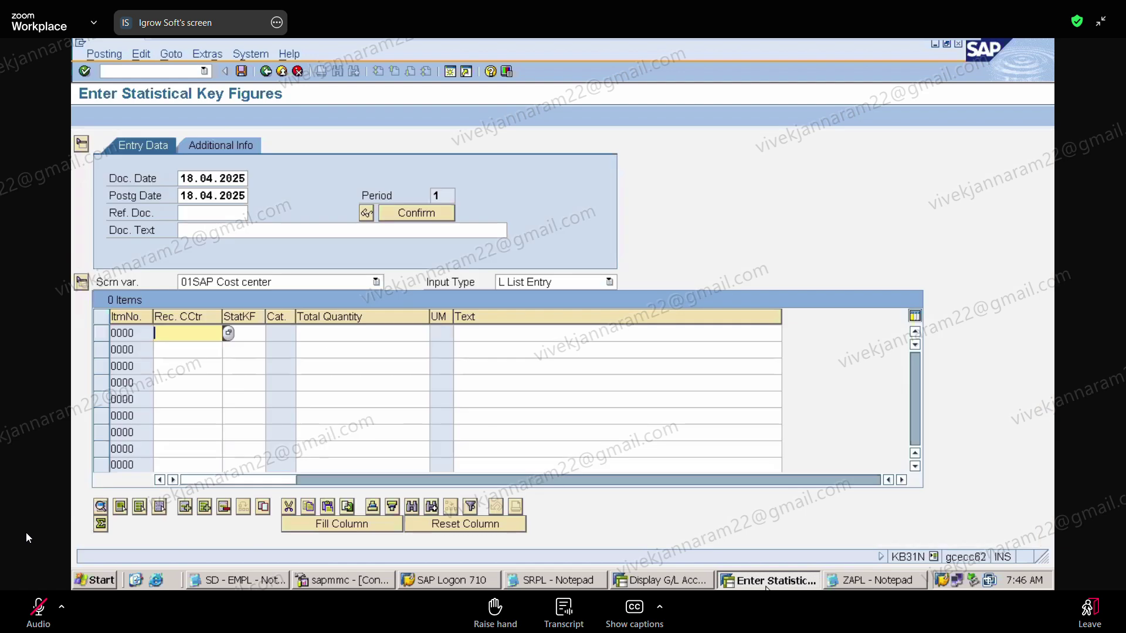
left_click(148, 71)
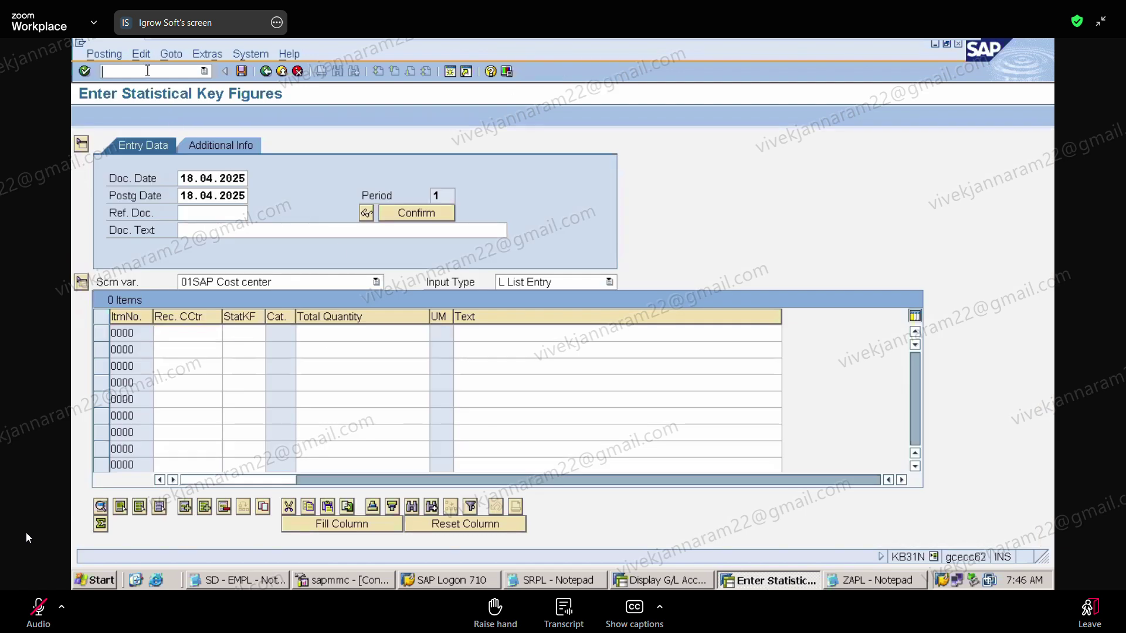
type("/NKS01")
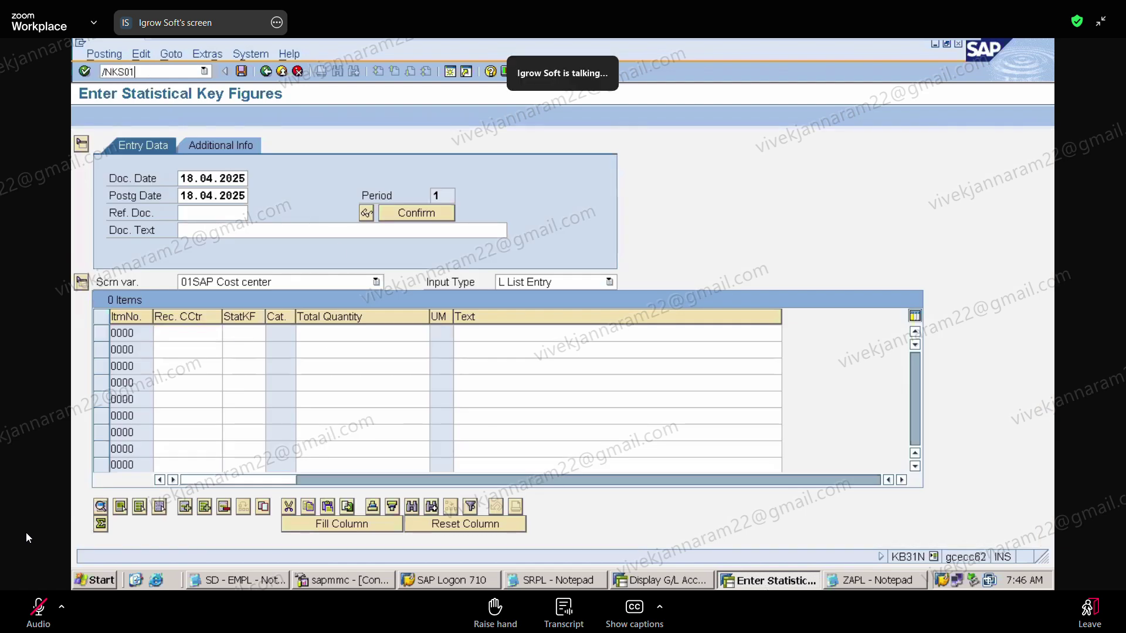
key("Return")
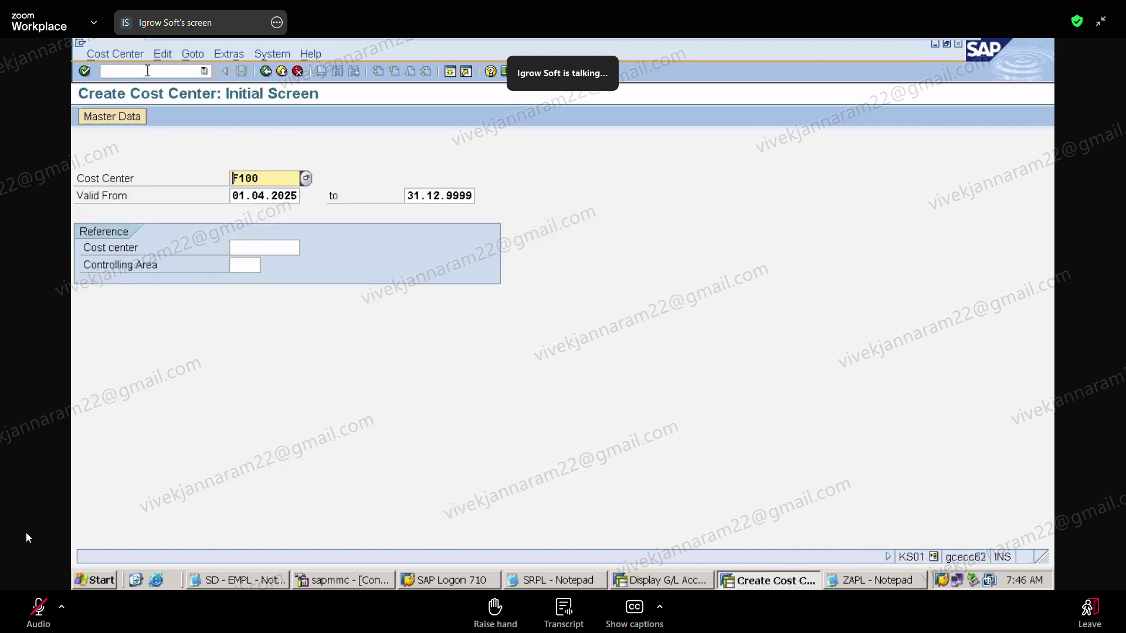
Enter PROCESS1 as the new cost center and open its basic data
key("Delete")
key("Delete")
key("Delete")
key("Delete")
type("PROCE")
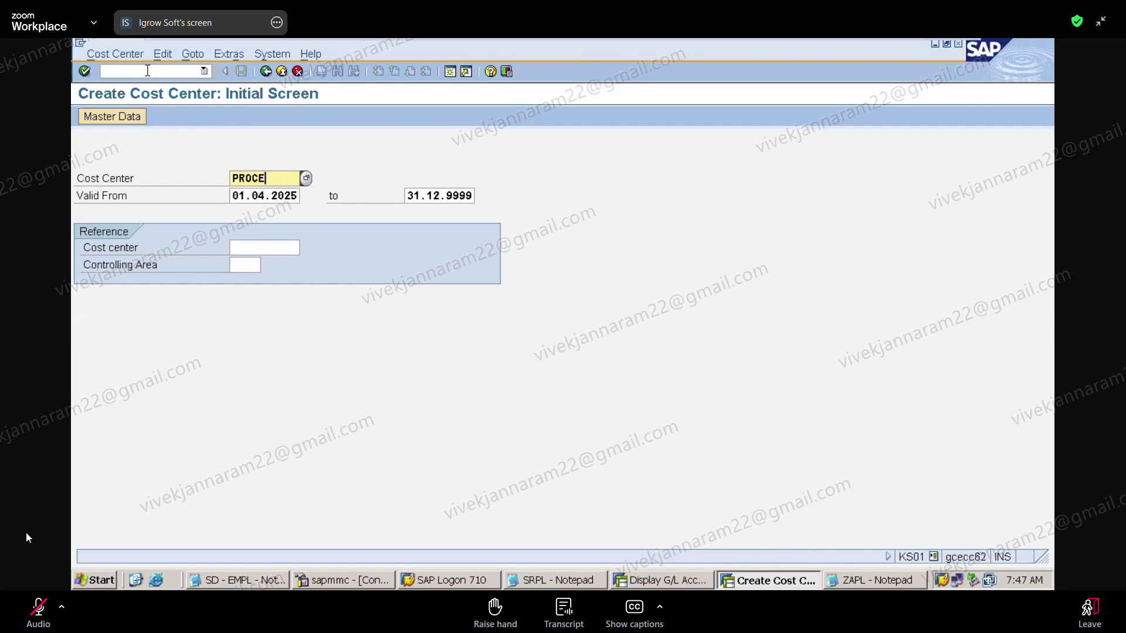
type("SS1")
key("Return")
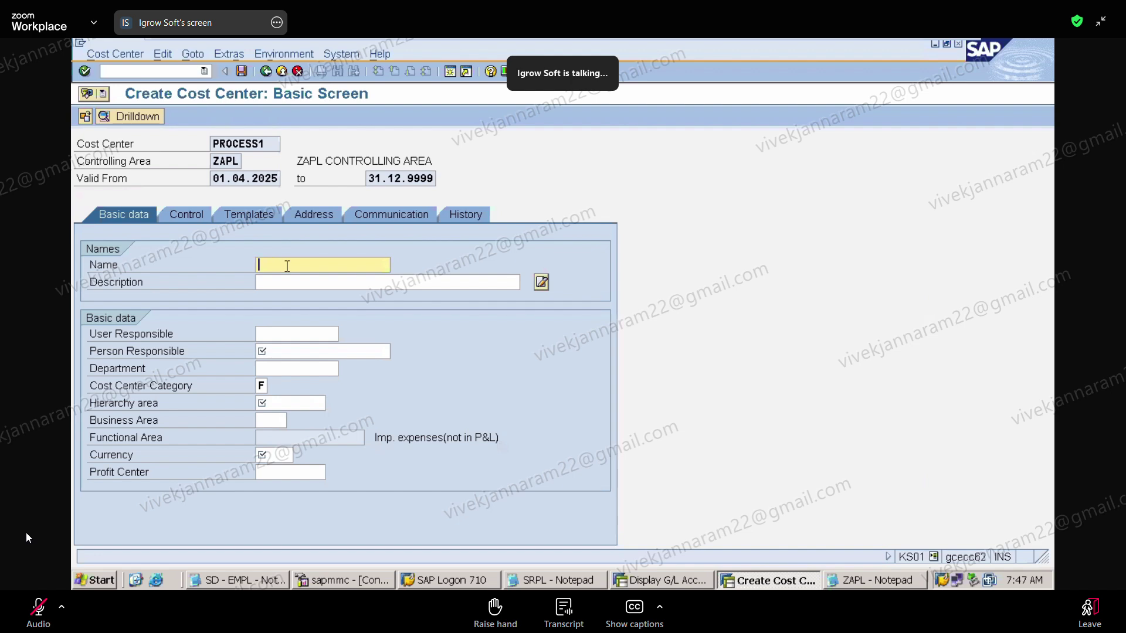
Name the cost center PROCESS1 CC, describe it as PROCESS1 COST CENTER, and make PRODUCTION MANAGER the person responsible
type("PROCESS1 CC")
left_click(290, 281)
type("PROCESS")
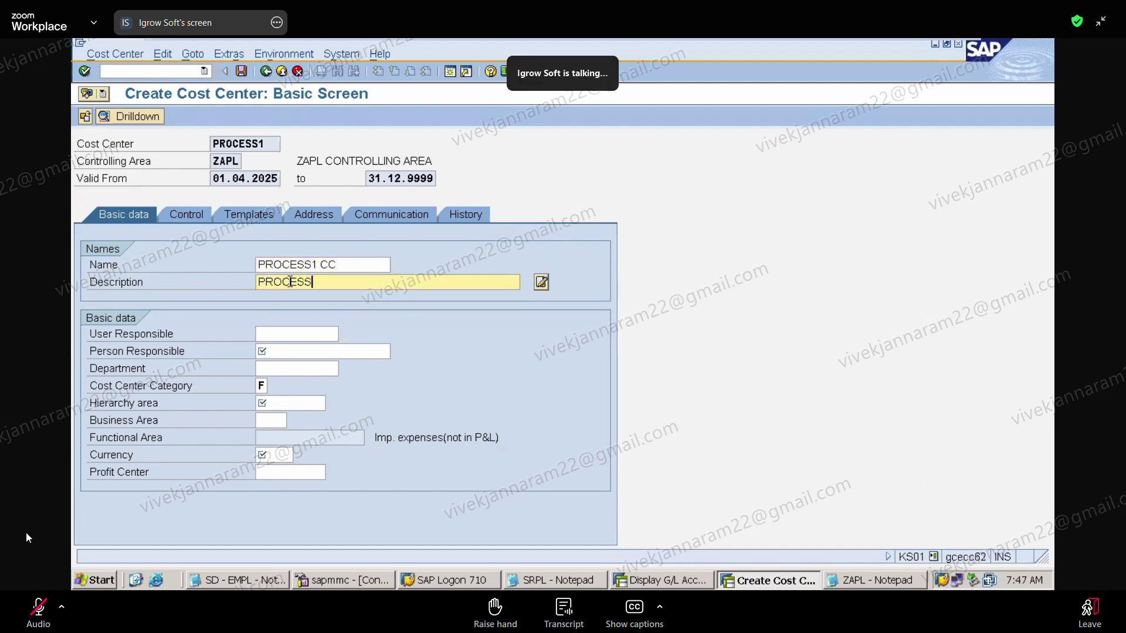
type("1 COST CENTER")
left_click(270, 352)
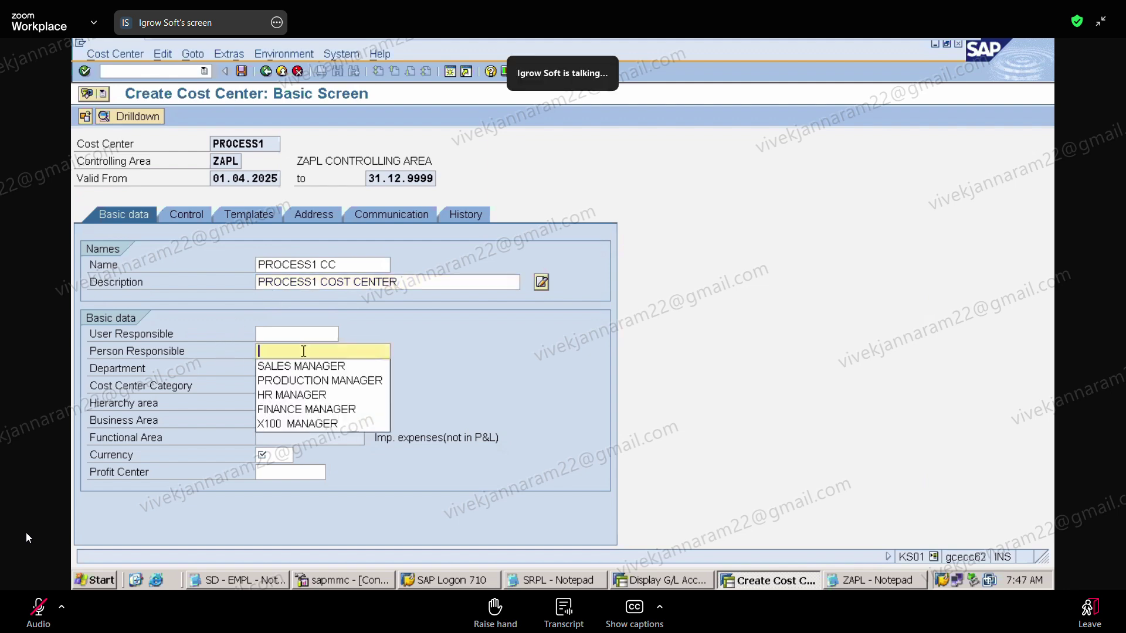
left_click(316, 382)
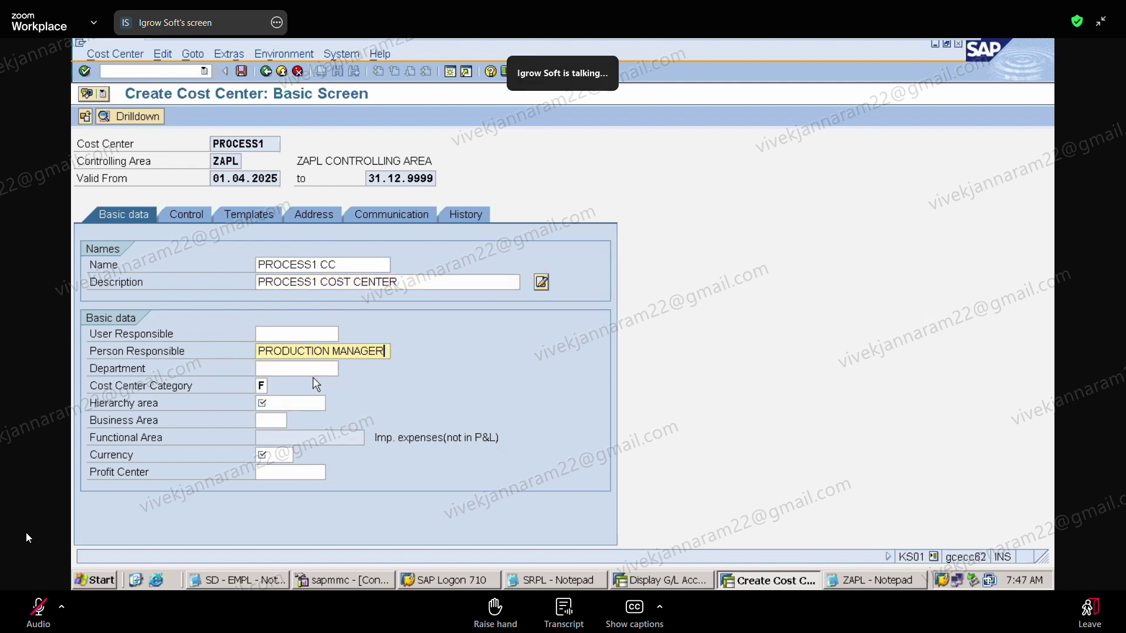
Set the PROCESS1 cost center category to 1, Production
left_click(269, 387)
key("BackSpace")
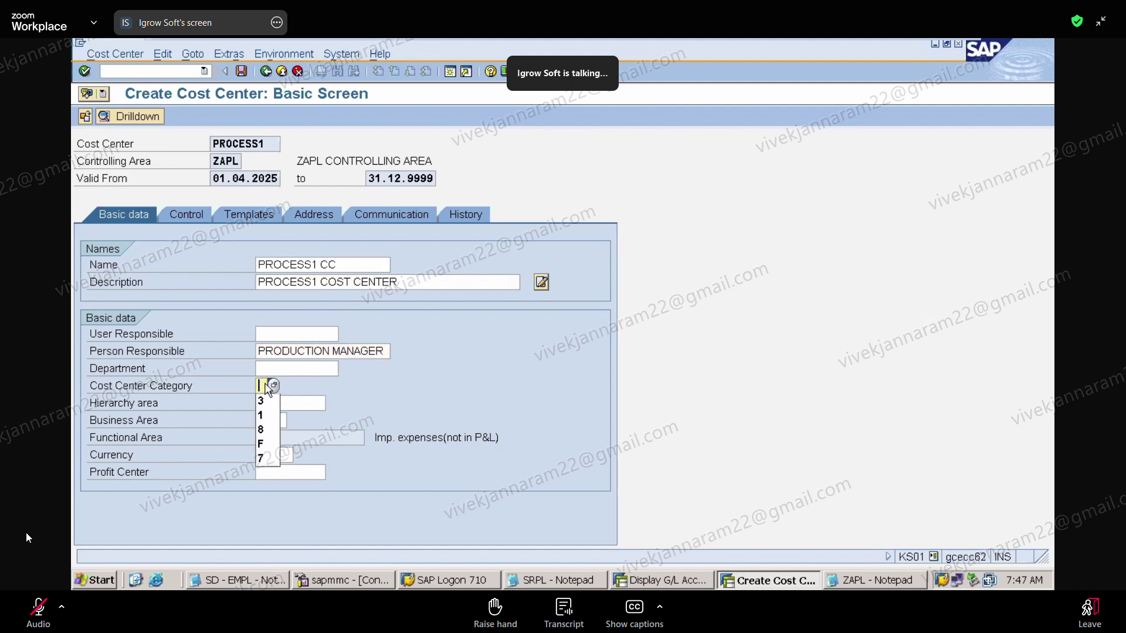
left_click(269, 414)
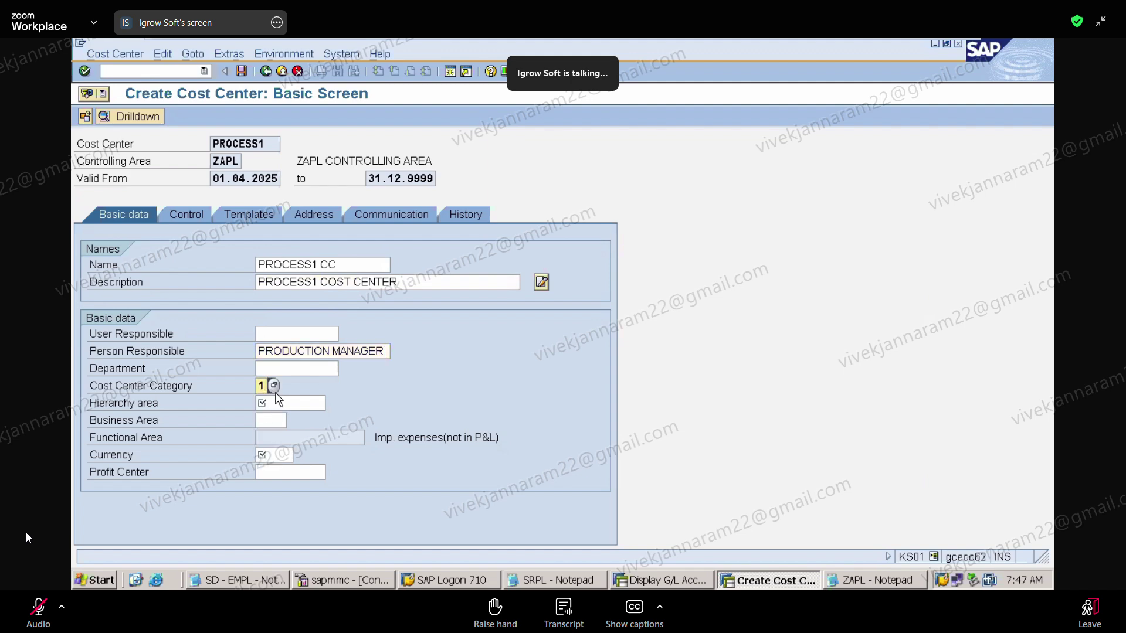
key("F4")
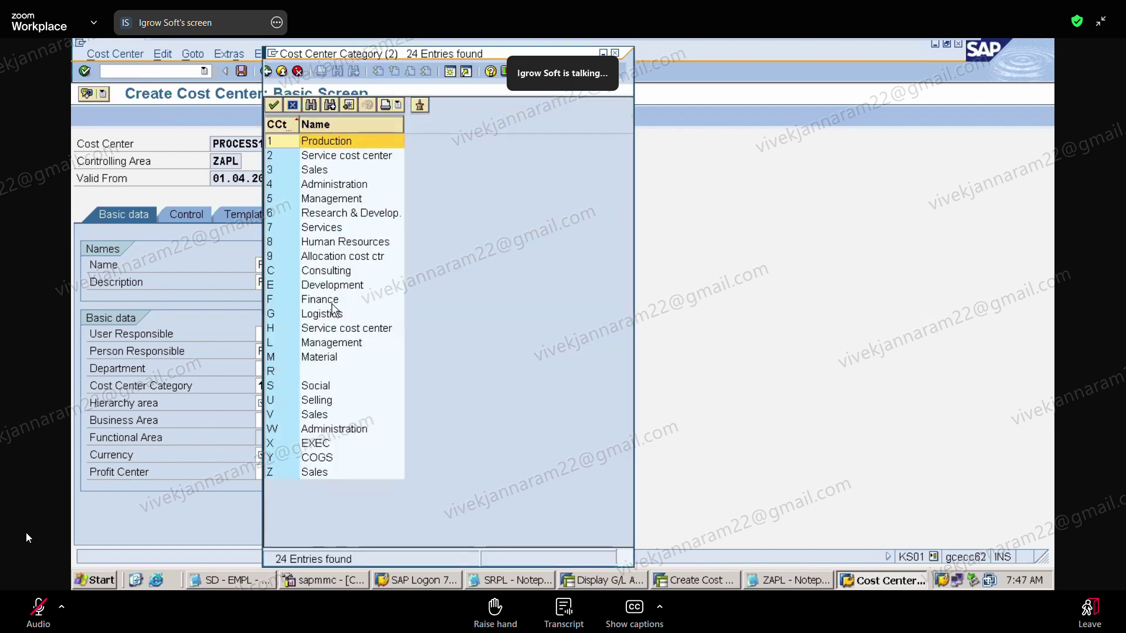
double_click(293, 143)
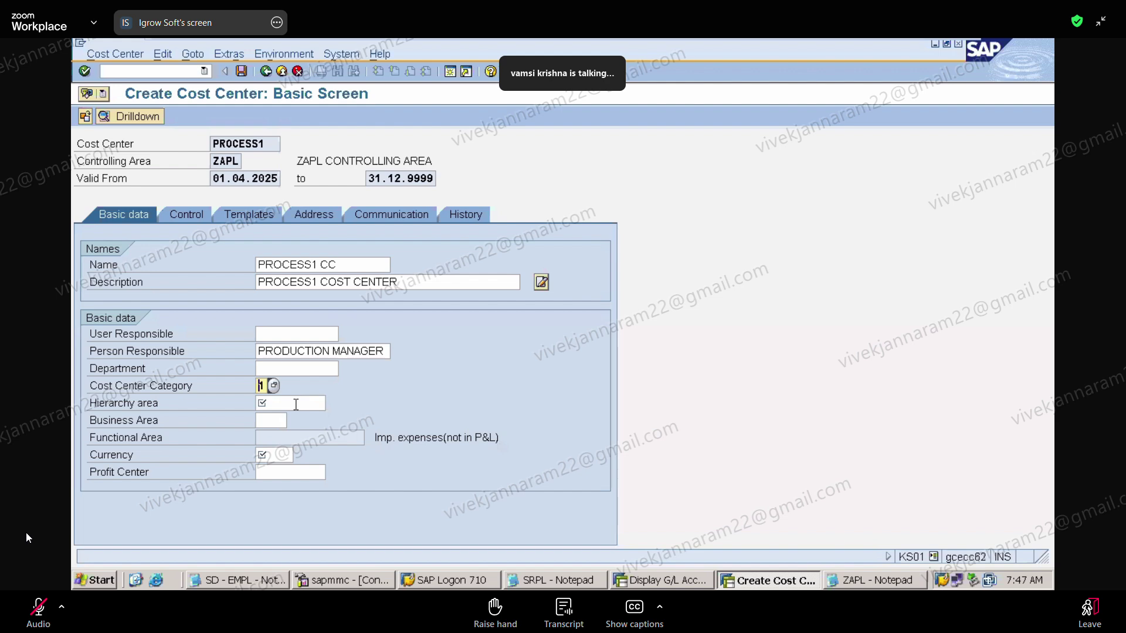
Assign hierarchy area ZAPLCCSTDH and currency INR to PROCESS1, leave the profit center empty, and save the cost center
left_click(324, 404)
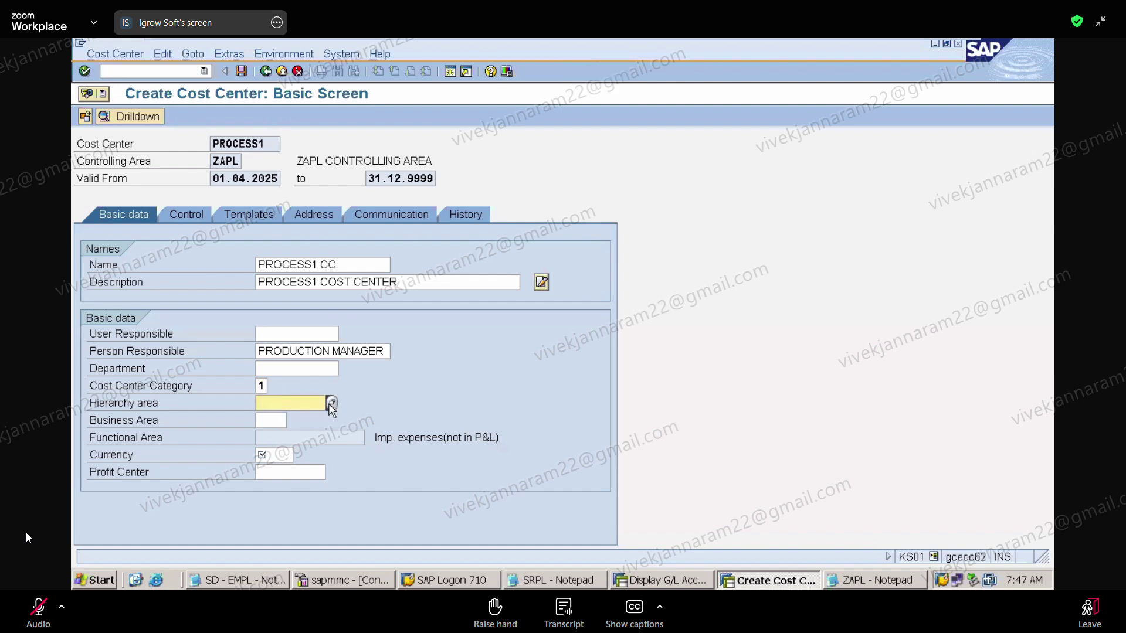
left_click(331, 403)
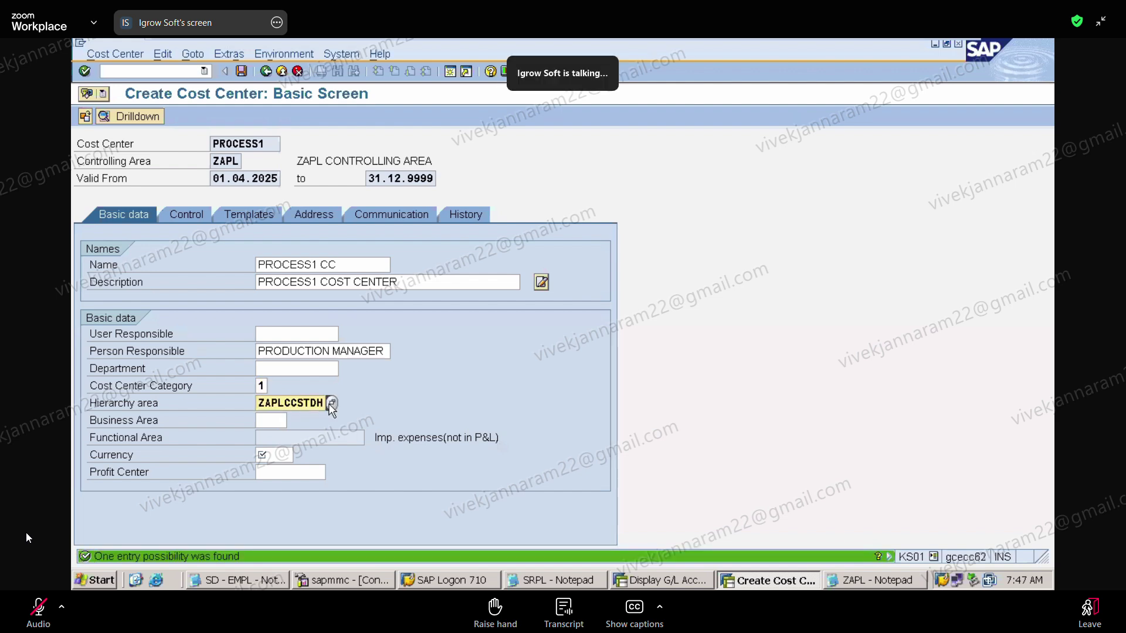
left_click(270, 458)
left_click(273, 469)
key("Return")
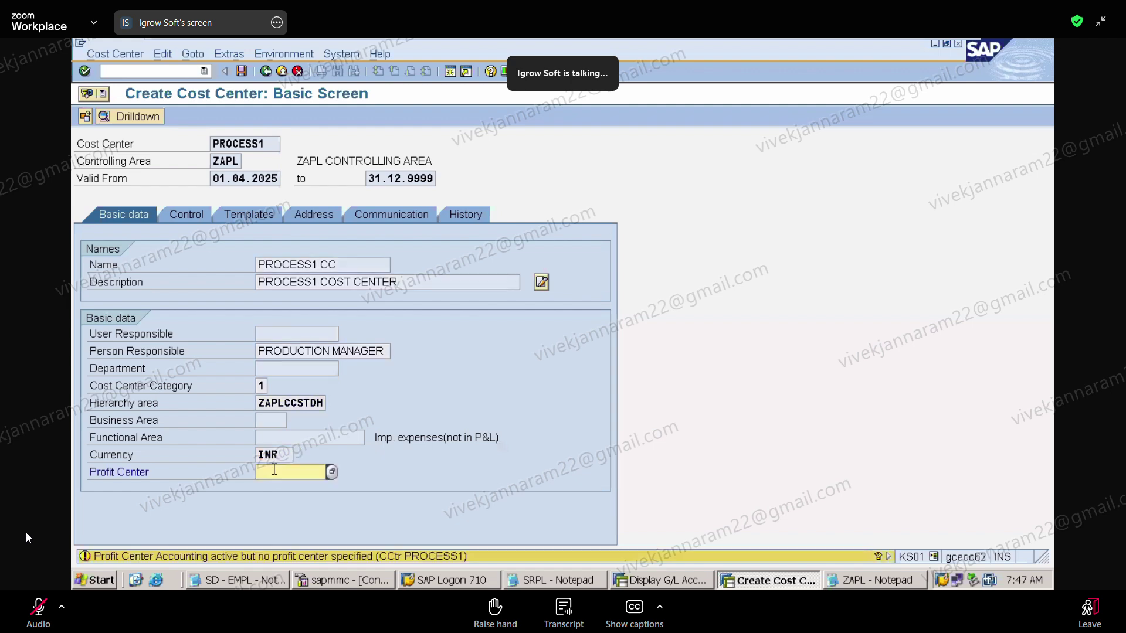
key("Return")
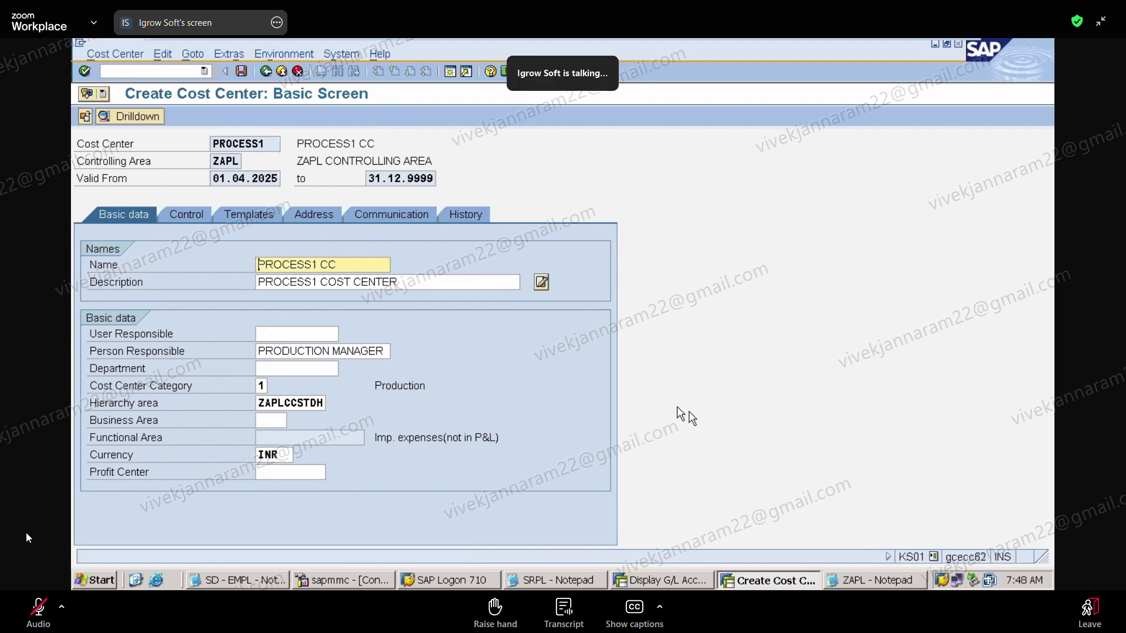
left_click(242, 72)
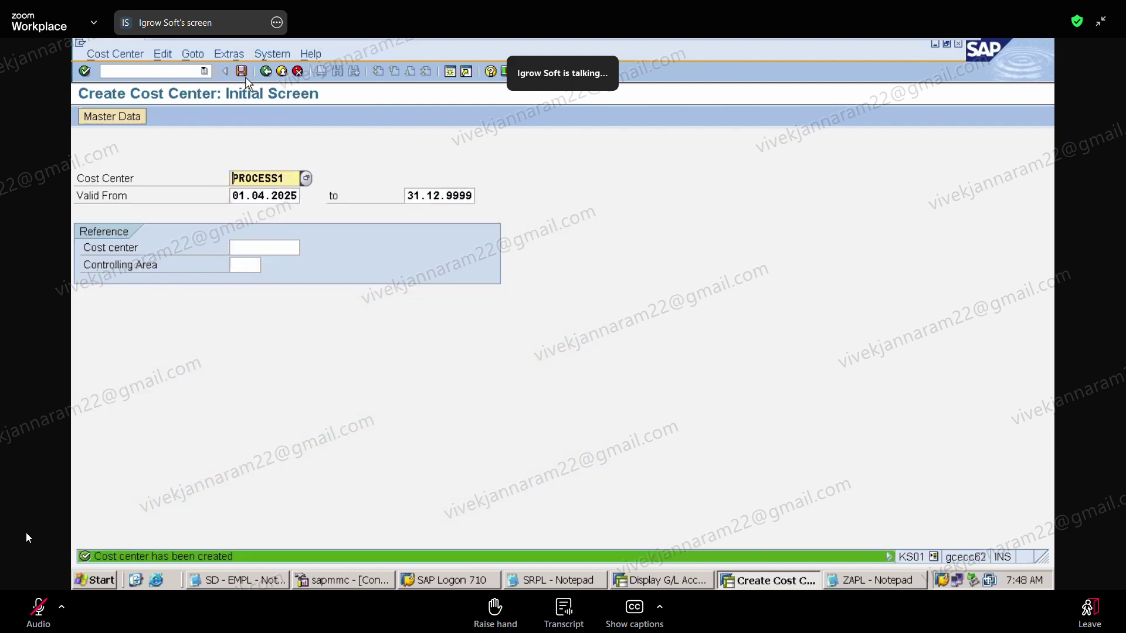
Enter PROCESS2 as the next cost center and open its basic data
left_click(287, 177)
key("BackSpace")
type("2")
key("Return")
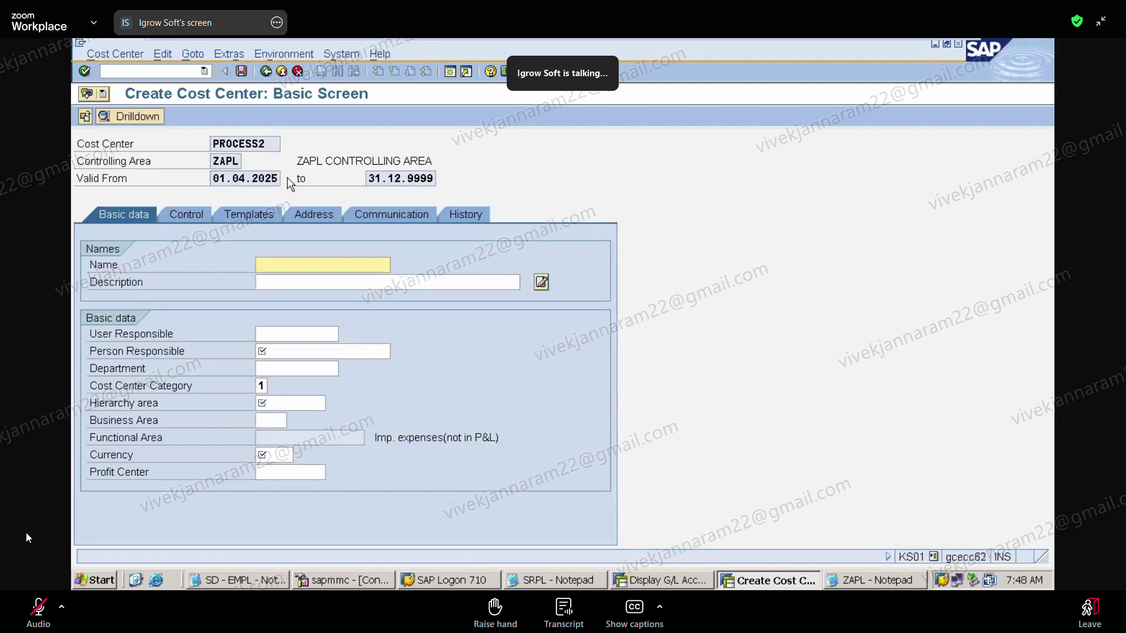
Name the second cost center PROCESS2 CC and describe it as PROCESS2 COST CENTER
type("PROC")
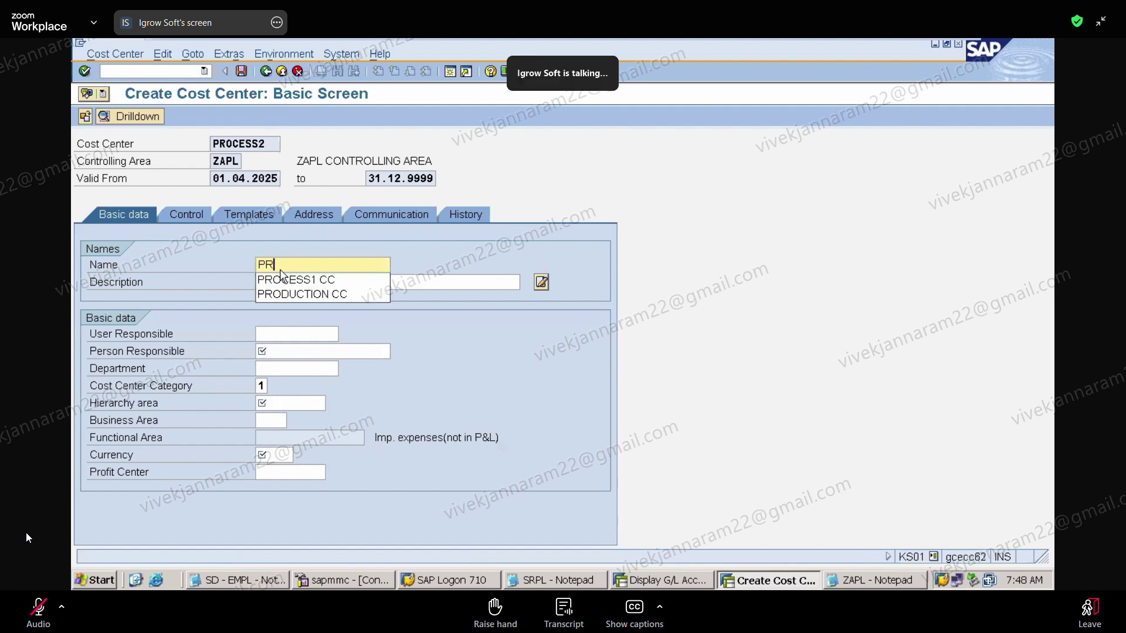
left_click(327, 277)
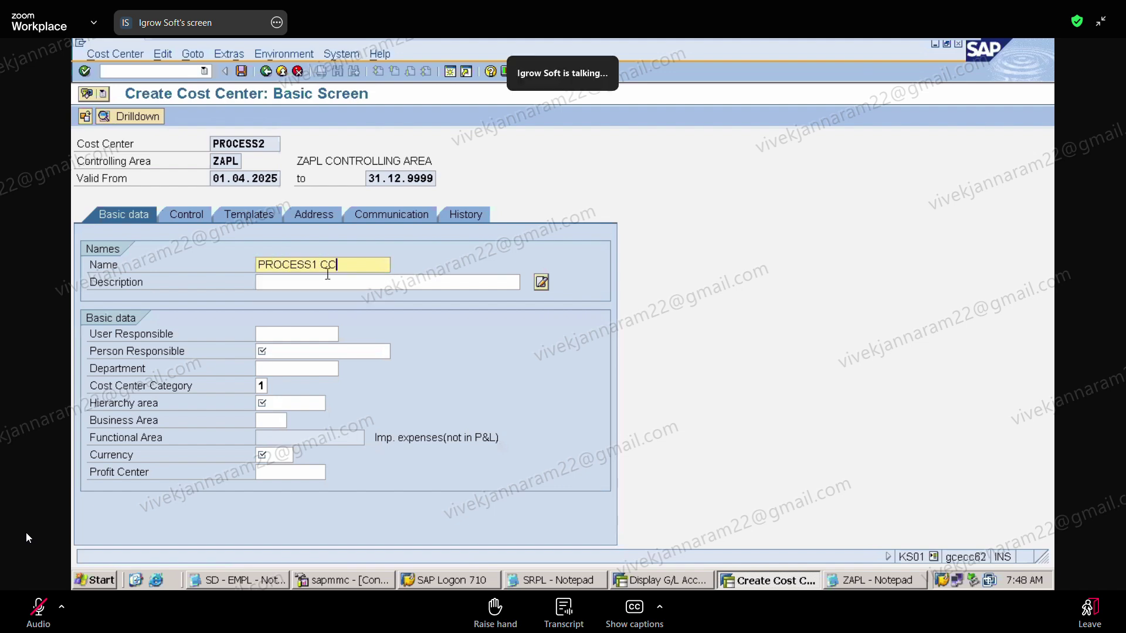
left_click(321, 266)
key("BackSpace")
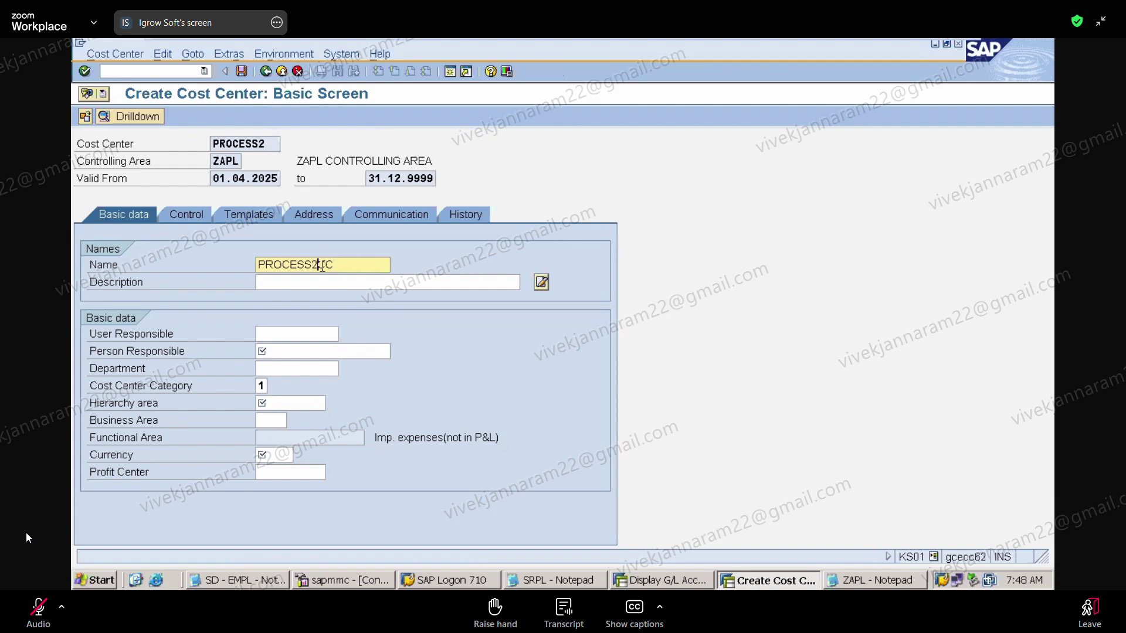
type("2")
left_click(321, 279)
type("PROC")
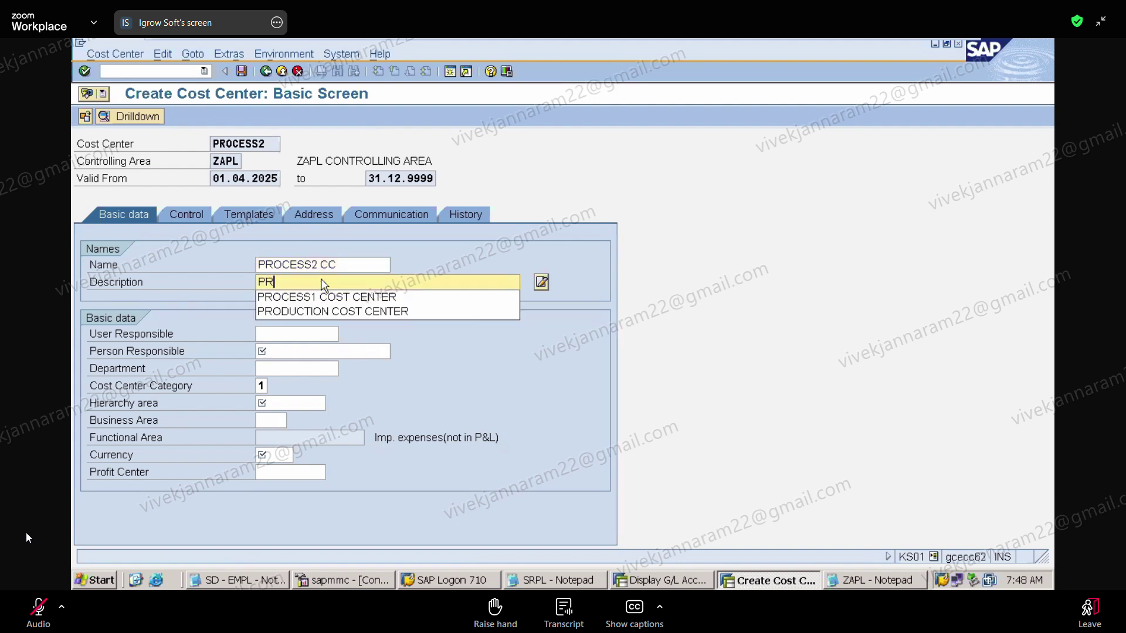
left_click(329, 302)
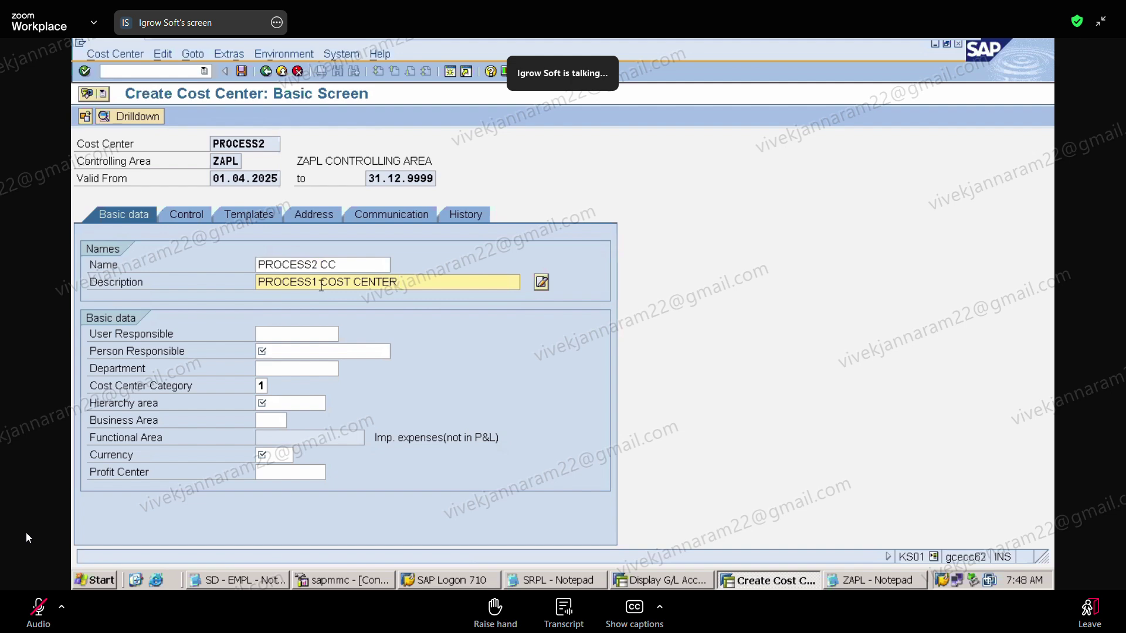
left_click(321, 282)
key("BackSpace")
type("2")
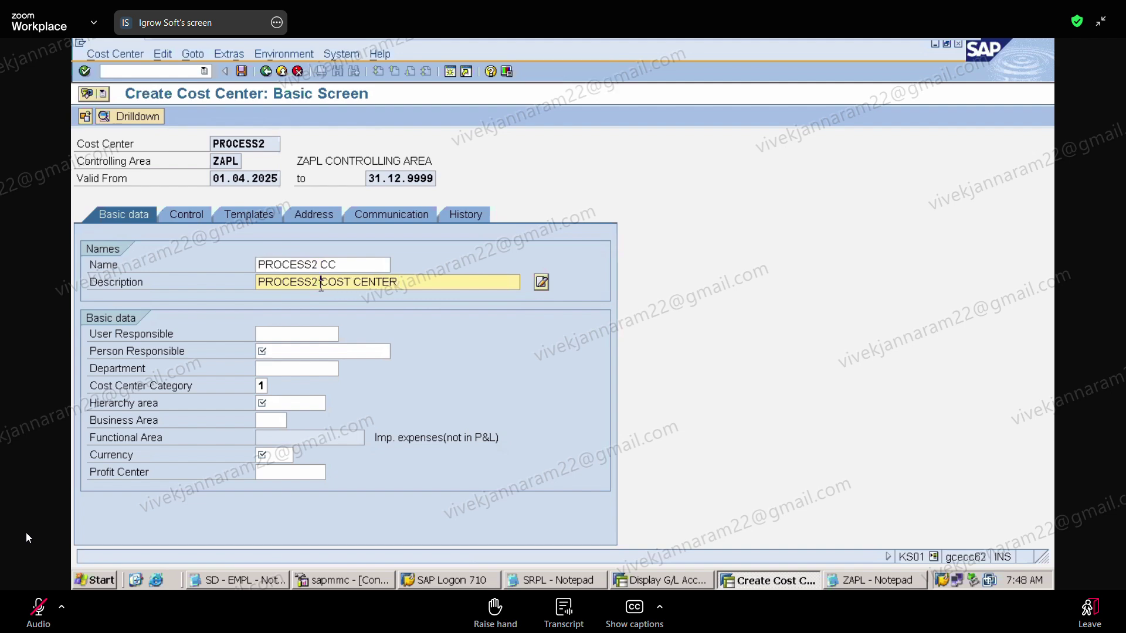
Set PROCESS2's person responsible to PRODUCTION MANAGER and its cost center category to 1
left_click(300, 352)
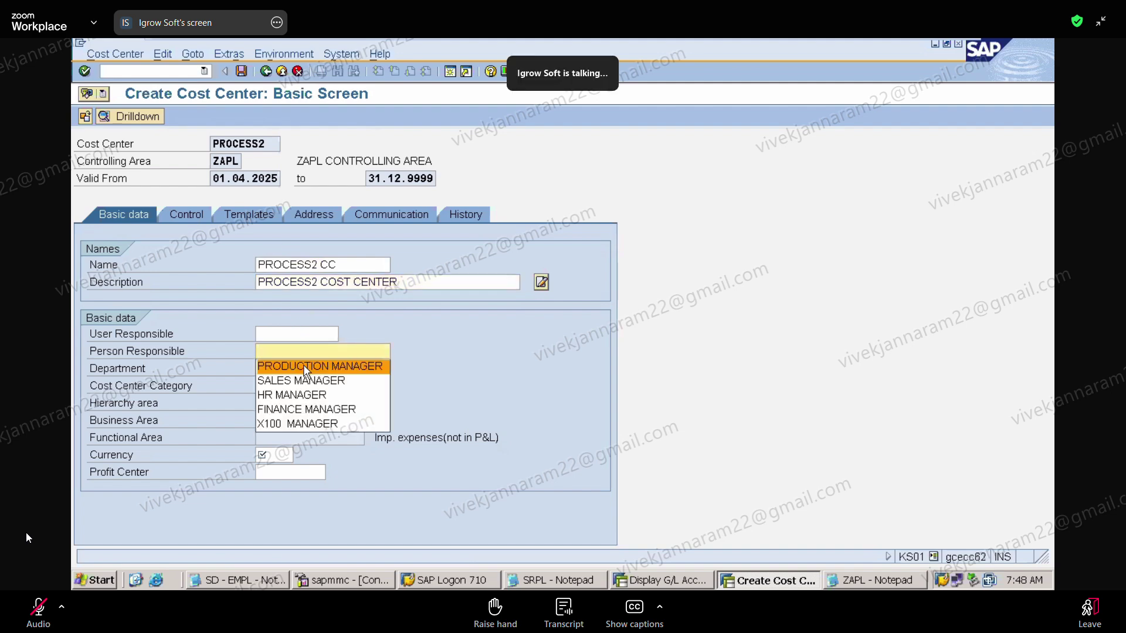
left_click(304, 365)
left_click(269, 386)
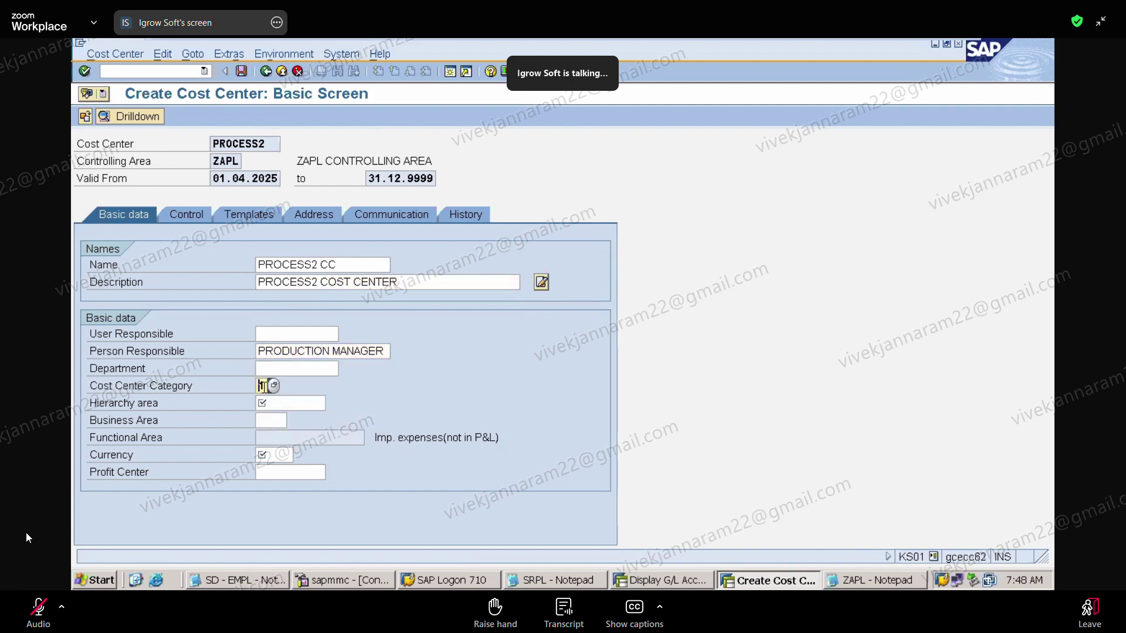
type("1")
Assign hierarchy area ZAPLCCSTDH and currency INR to PROCESS2, leave the profit center empty, and save the cost center
left_click(277, 401)
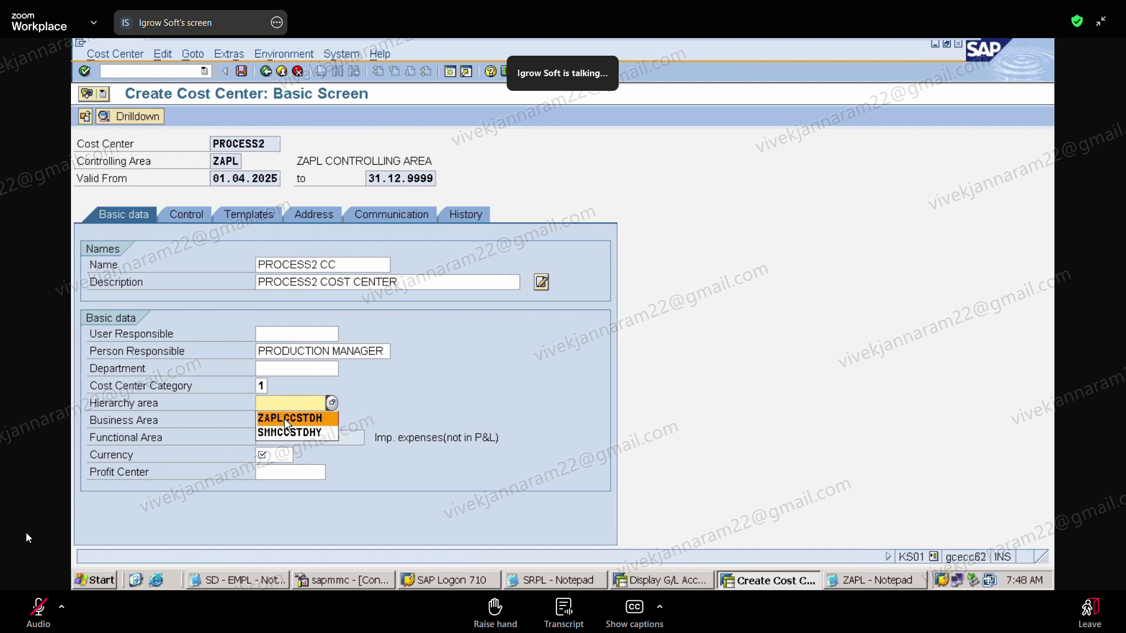
left_click(285, 416)
left_click(273, 455)
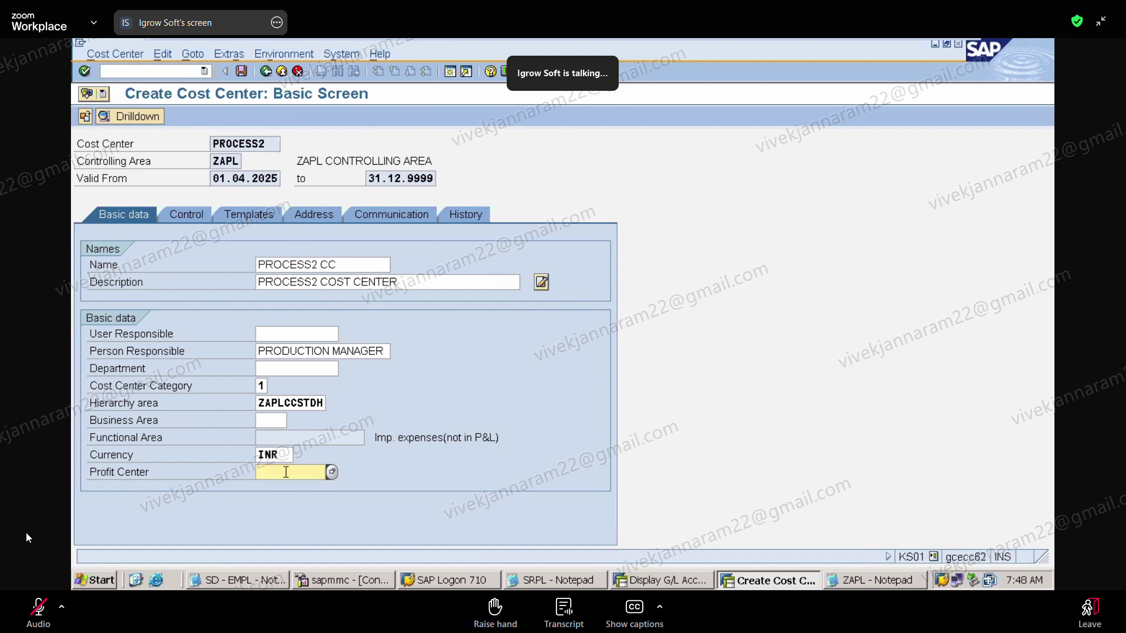
key("Return")
key("Return")
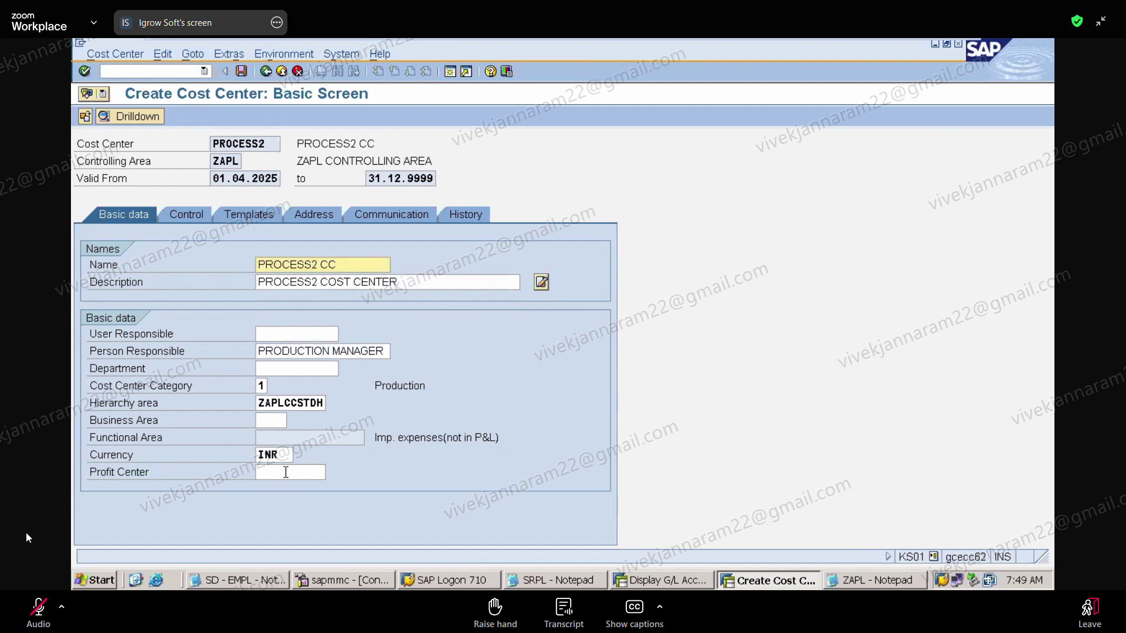
left_click(241, 71)
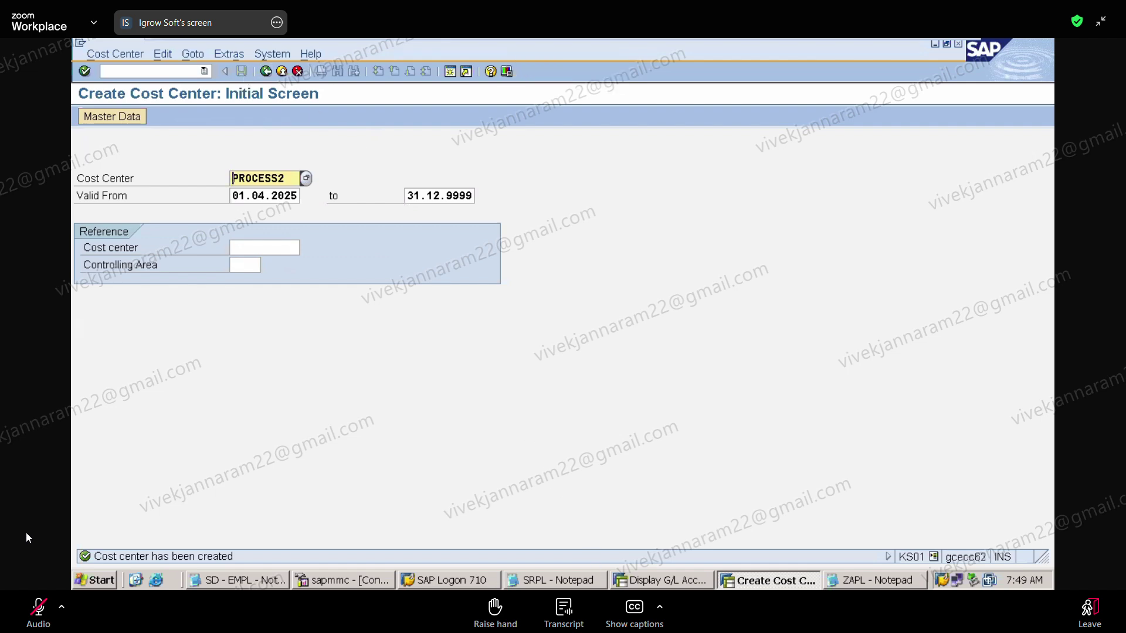
Check the assessment cycle notes in ZAPL - Notepad, return to SAP, and start statistical key figure creation with transaction KK01
left_click(873, 581)
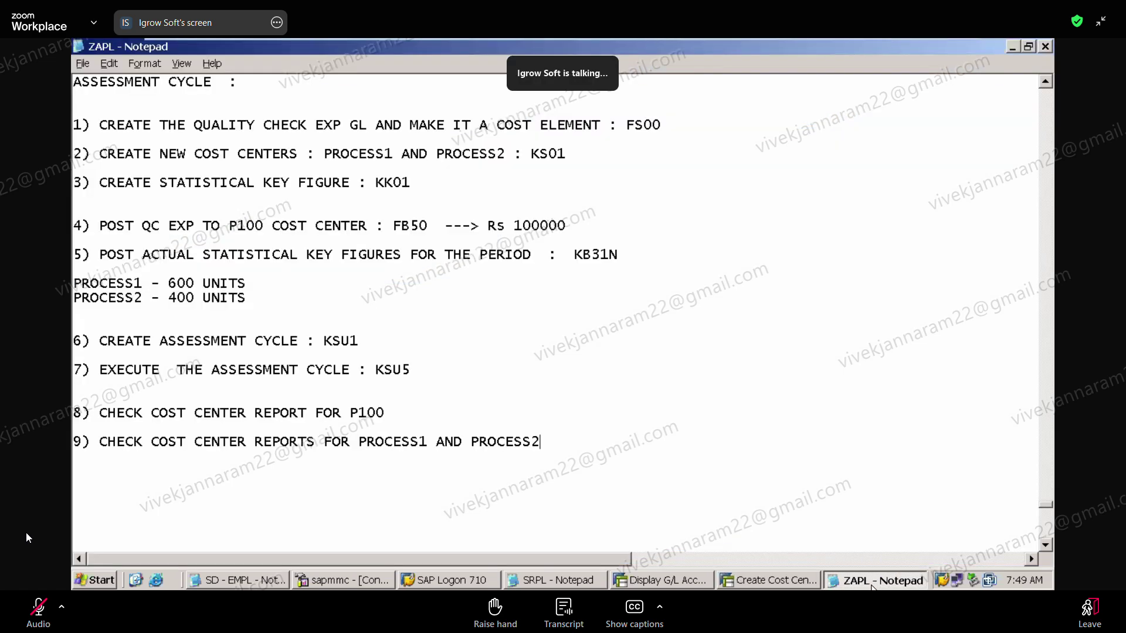
left_click(770, 580)
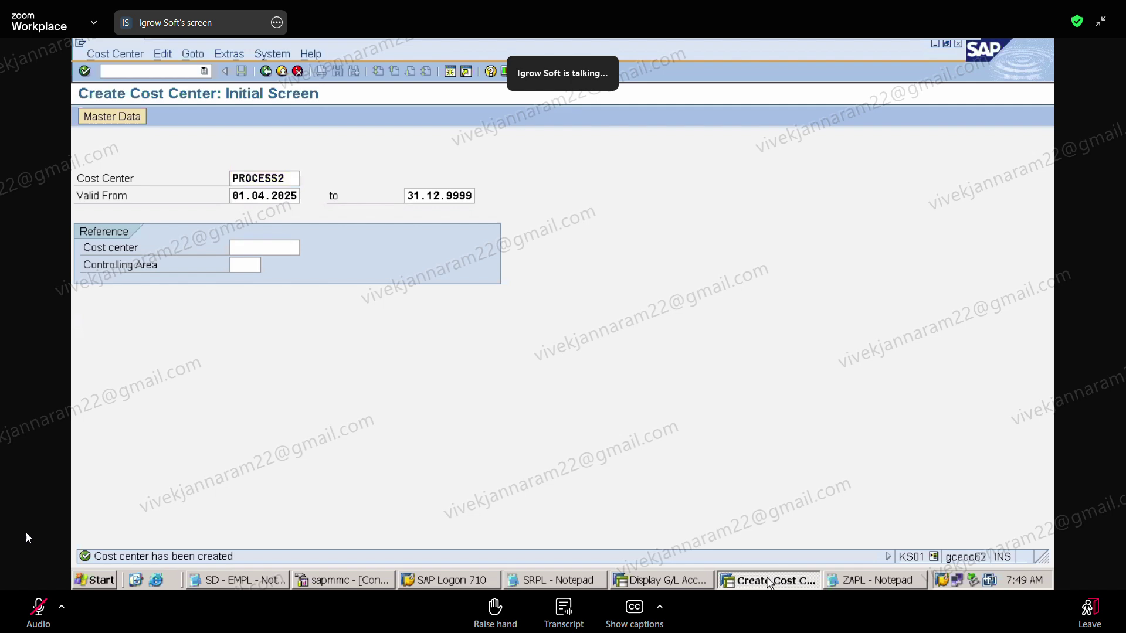
left_click(135, 70)
type("/NKK01")
key("Return")
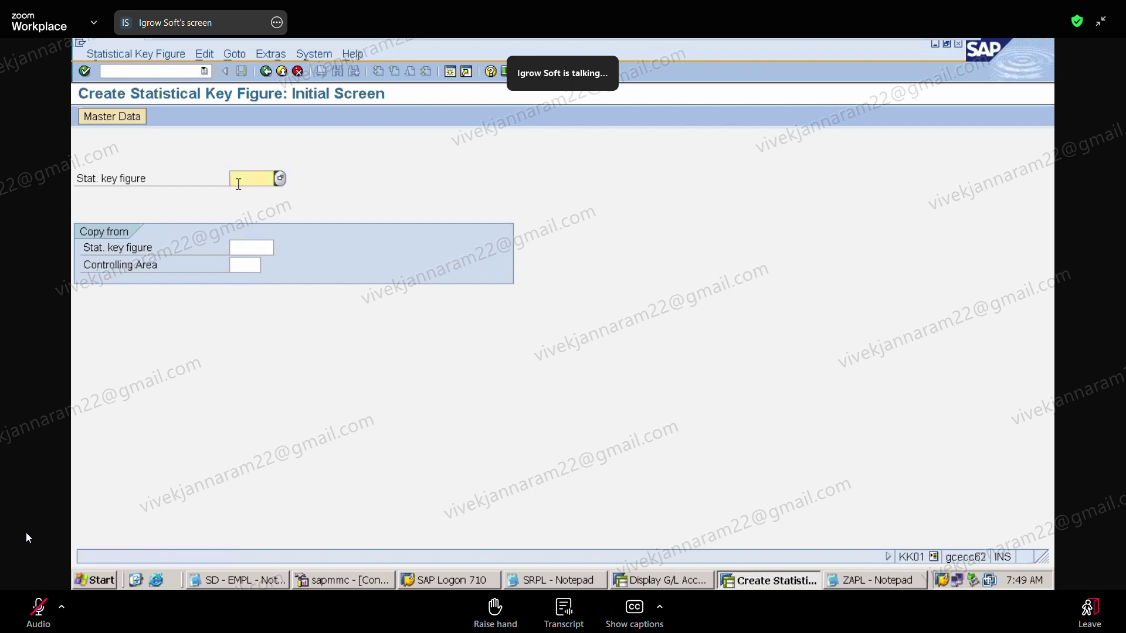
Enter ZNOU as the new statistical key figure and name it ZAPL NO. OF UNITS MANUFACTURED
type("ZNOU")
key("Return")
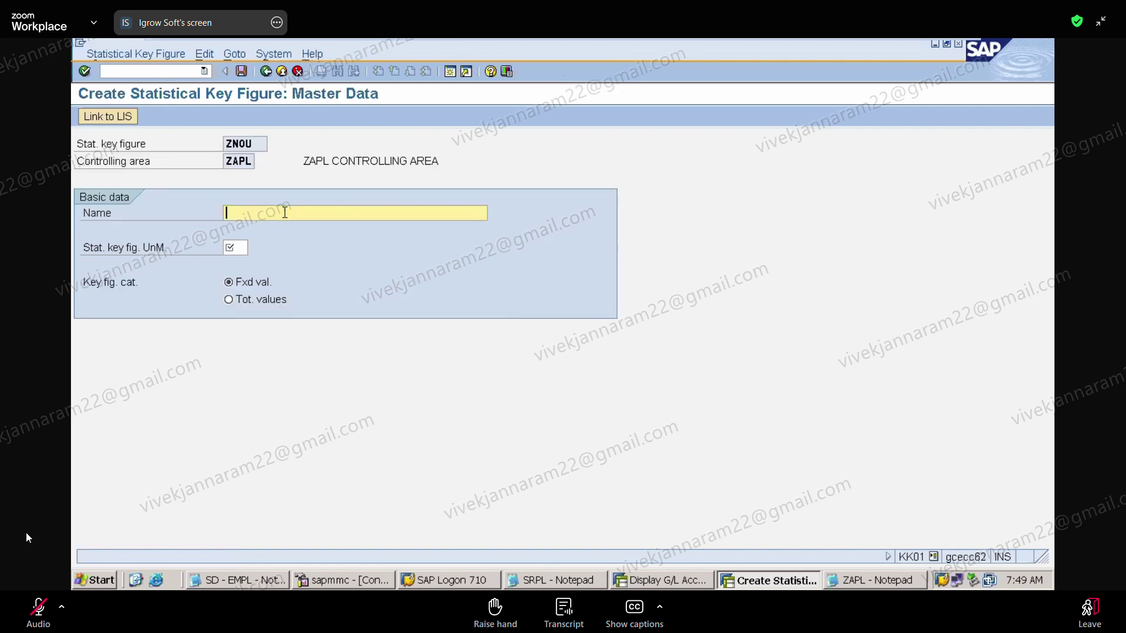
type("ZAPL N")
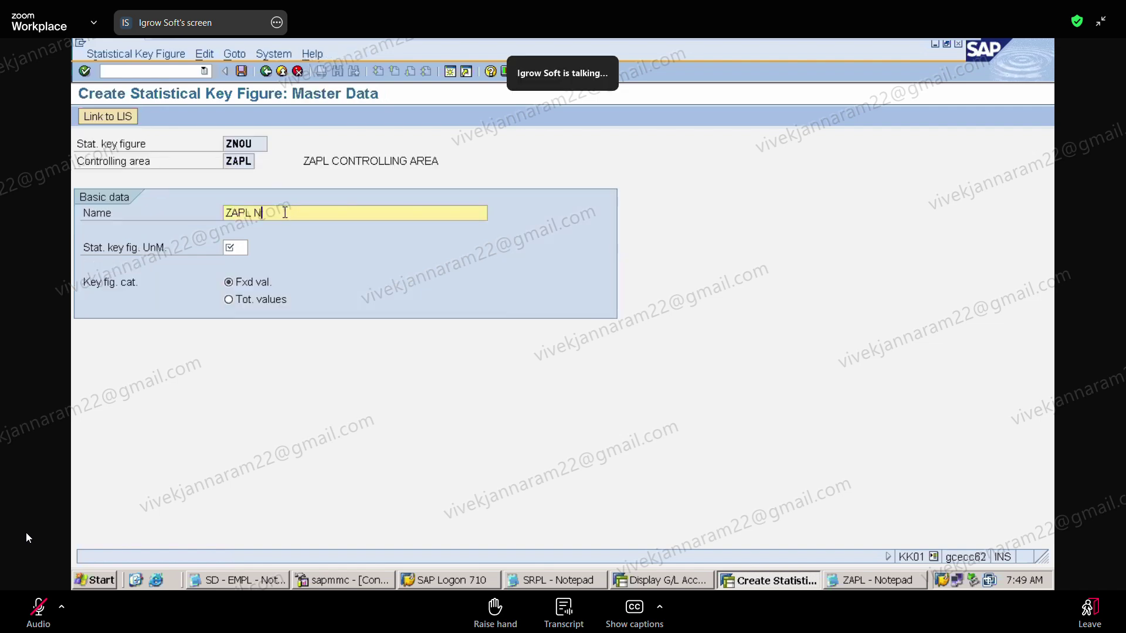
type("O. OF UNITS MANUFACTURED")
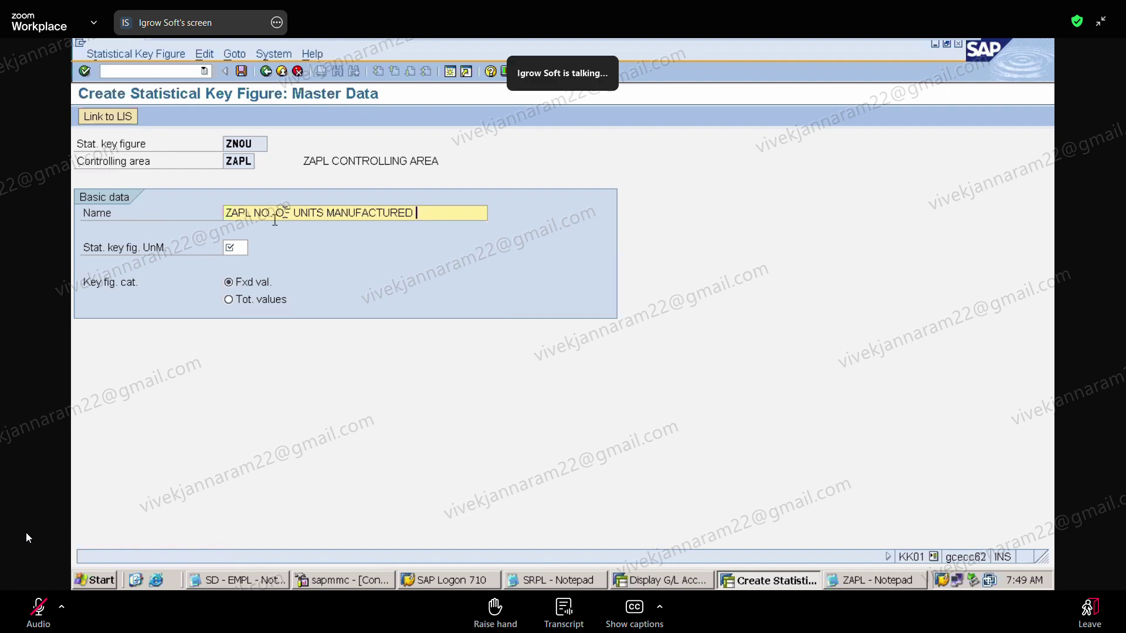
Set the statistical key figure's unit of measure to UN (Unit) from the list of available units
left_click(244, 247)
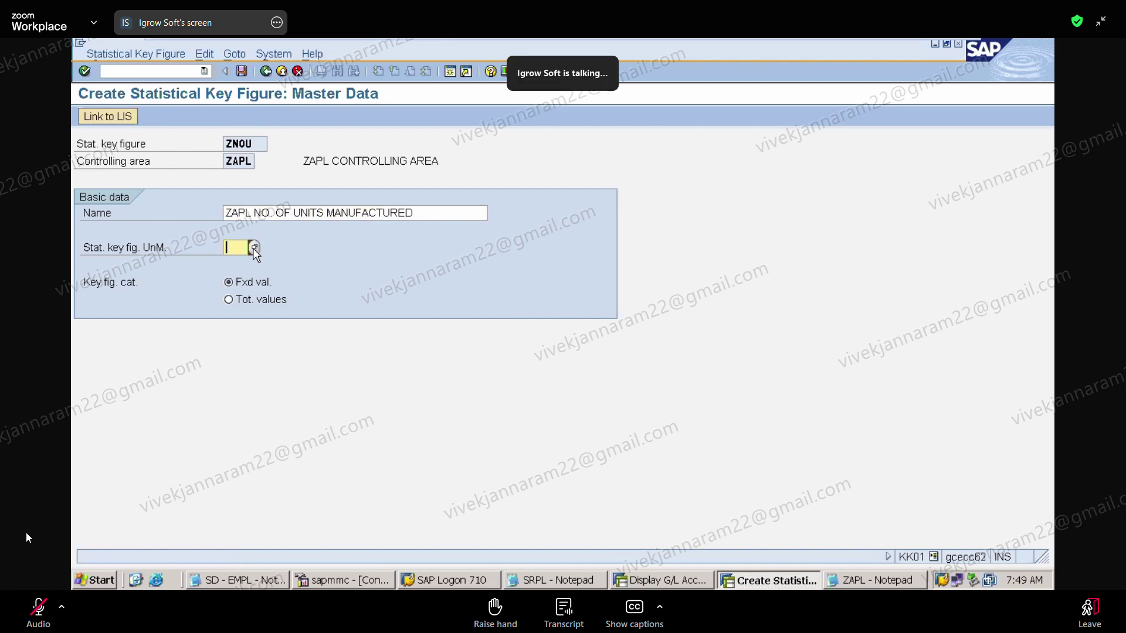
left_click(254, 249)
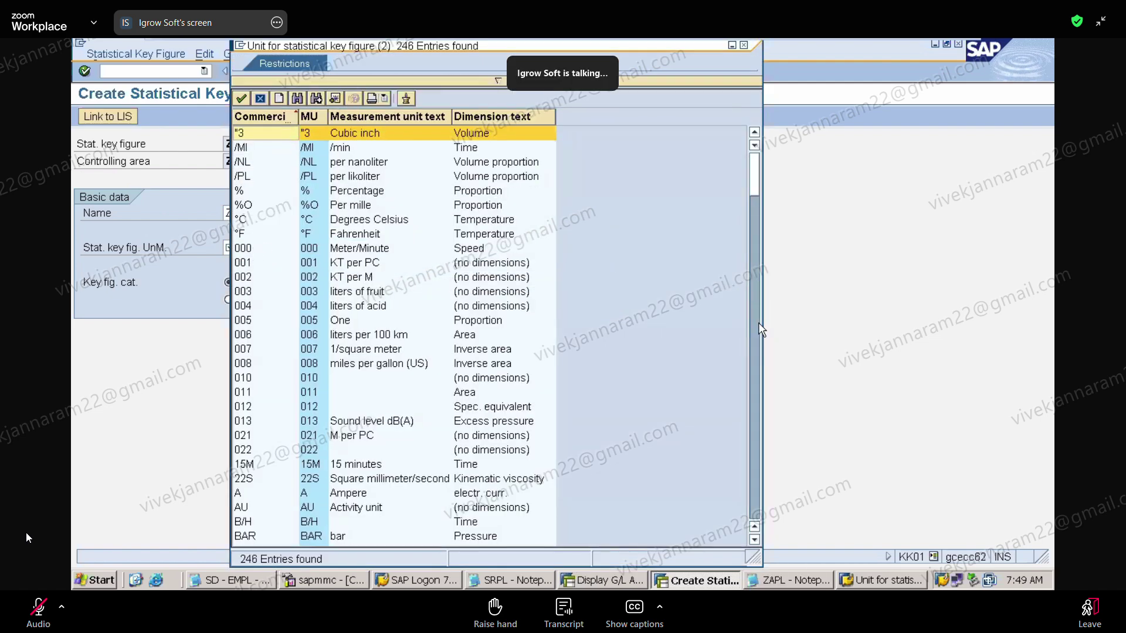
left_click(752, 352)
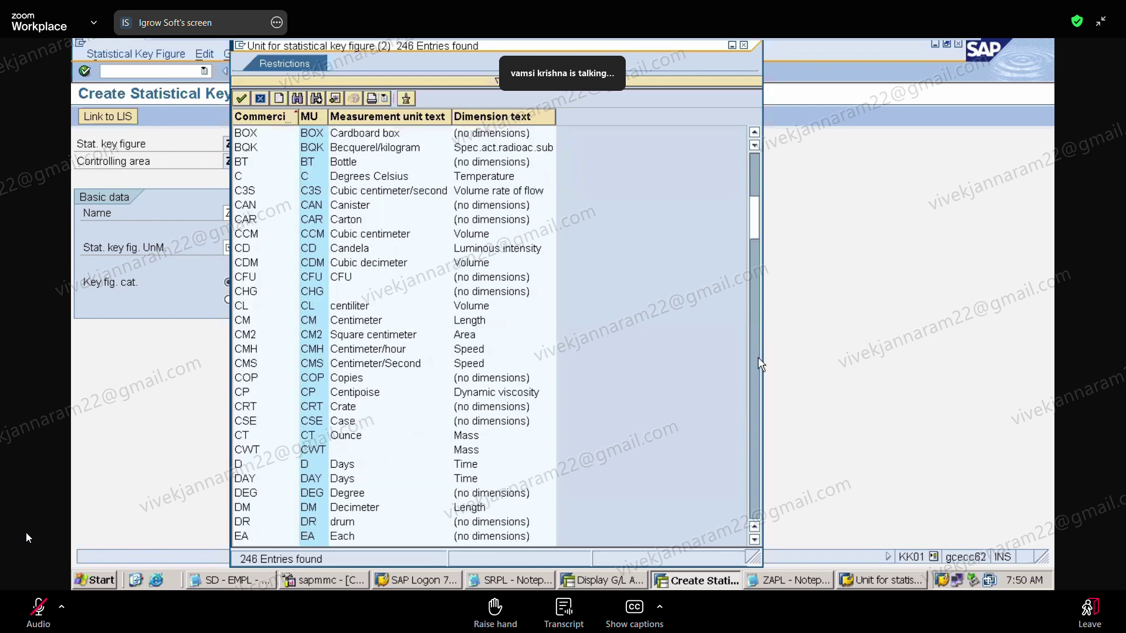
left_click(758, 359)
left_click(758, 359)
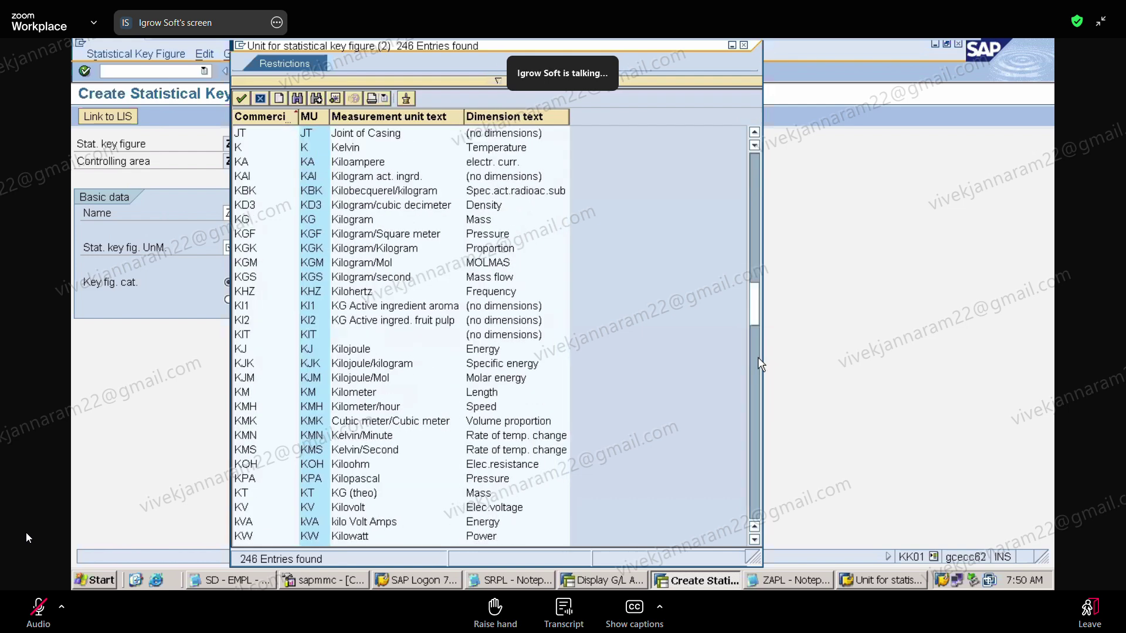
left_click(754, 363)
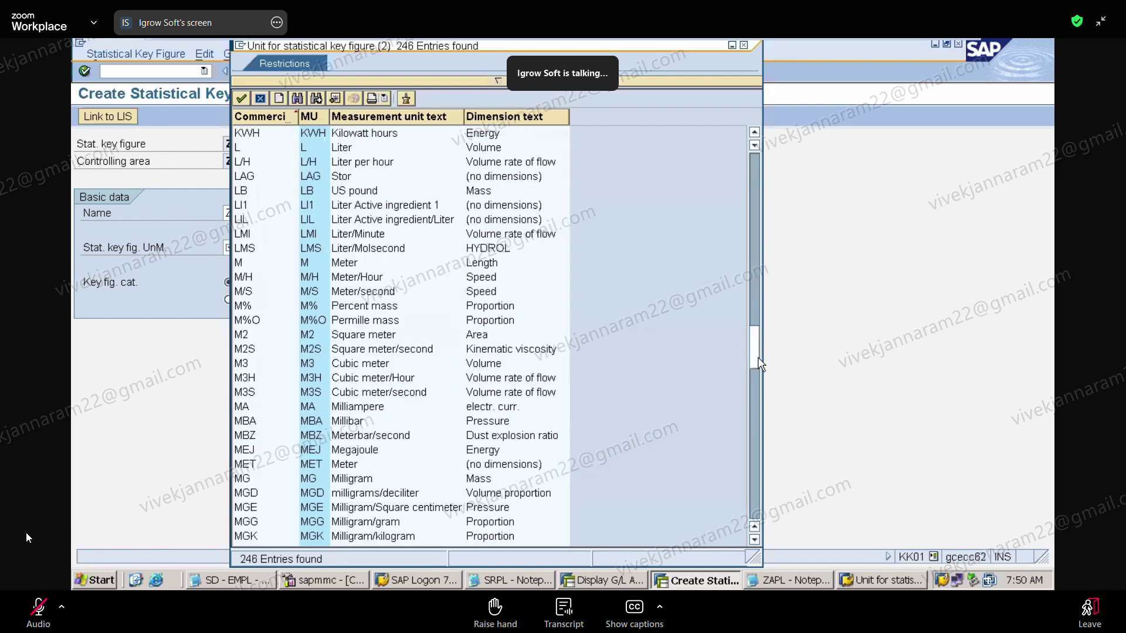
left_click(758, 431)
left_click(755, 473)
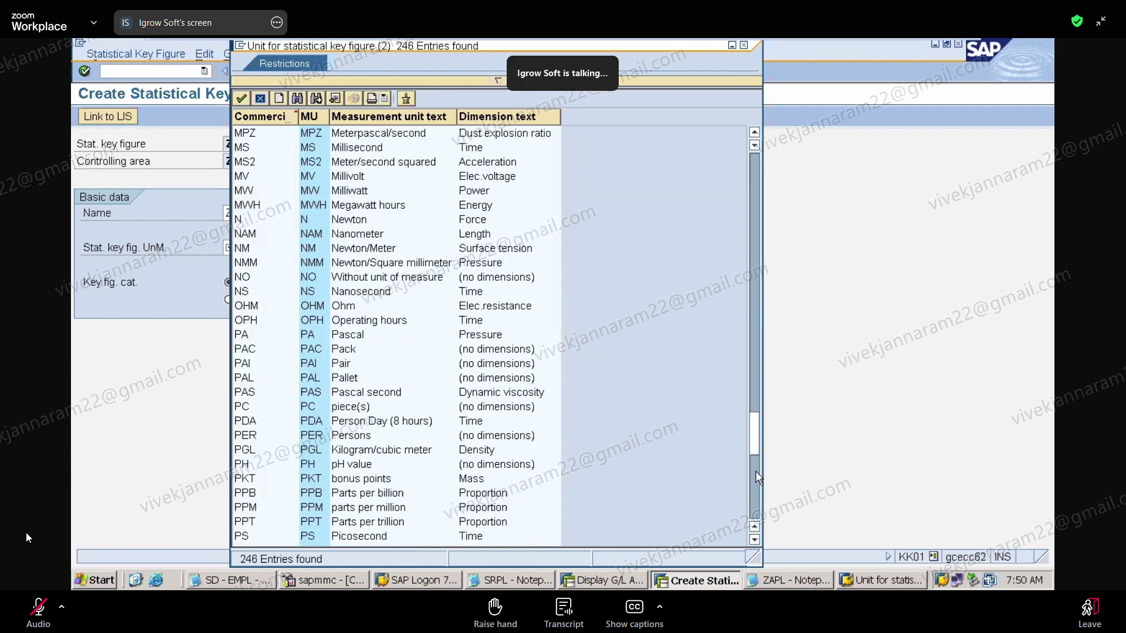
left_click(754, 497)
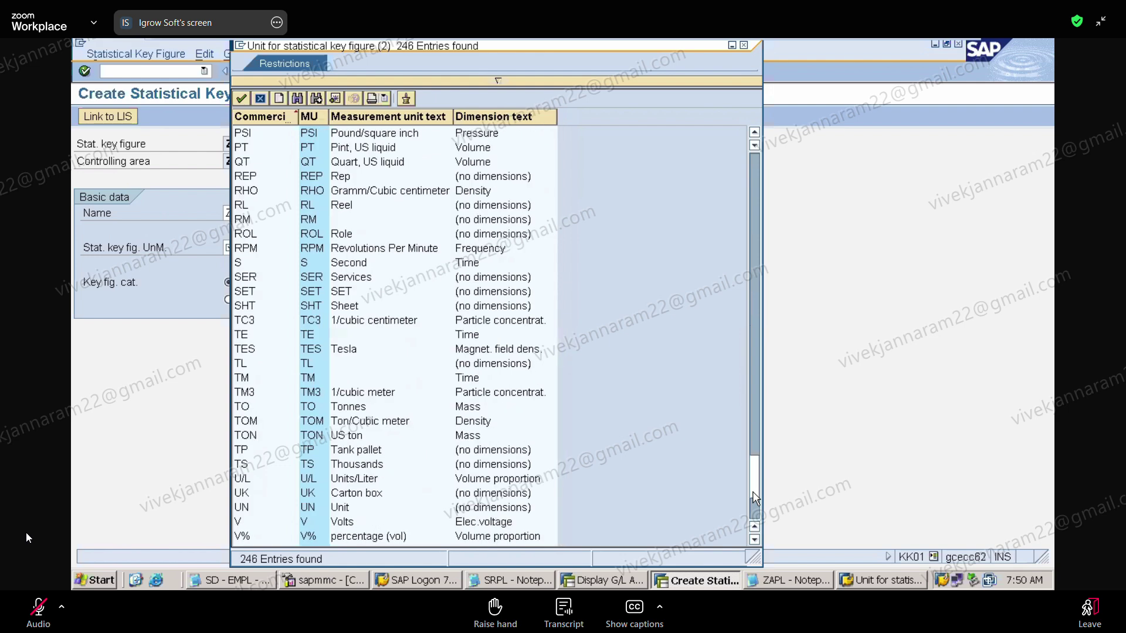
left_click(344, 509)
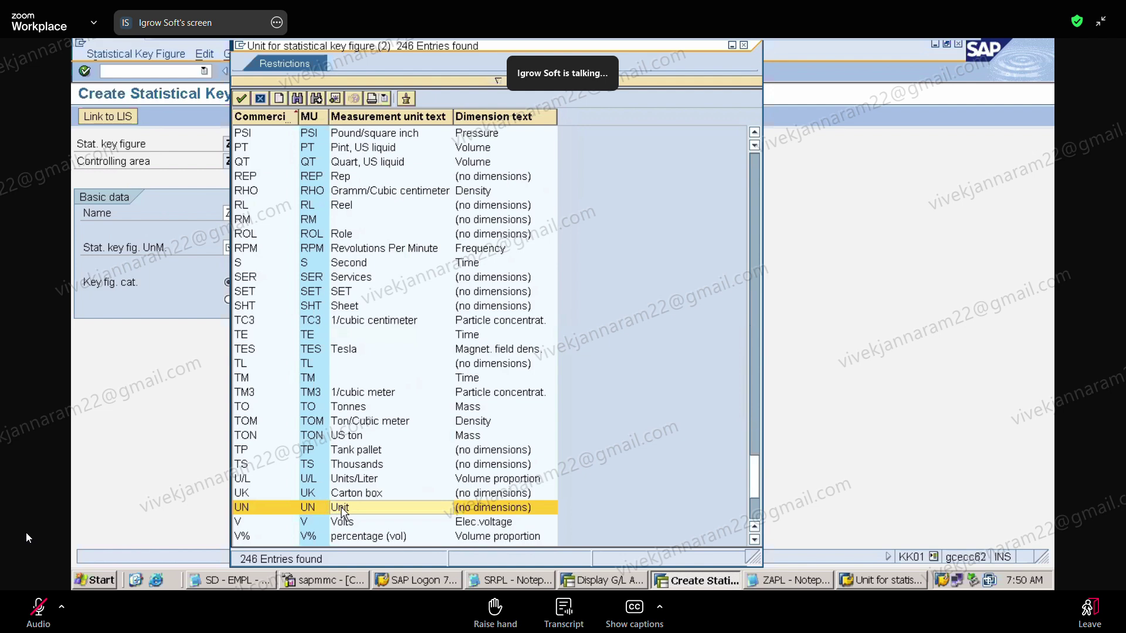
double_click(343, 509)
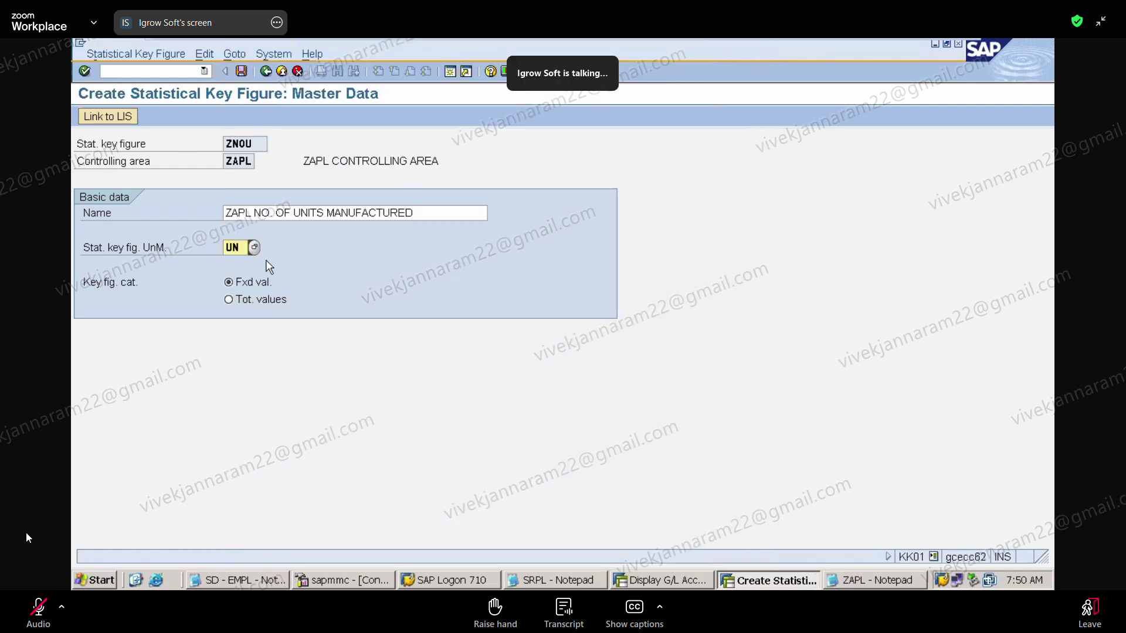
Review other available units of measure, such as Days, Degree and Each, and close the list without choosing one
left_click(254, 248)
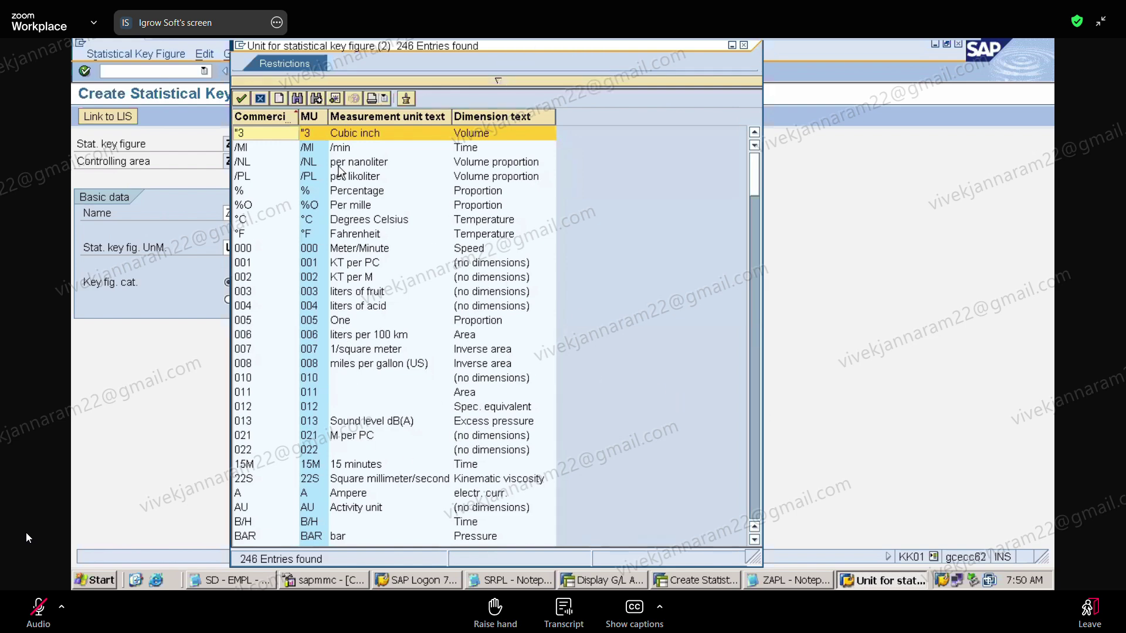
left_click(754, 491)
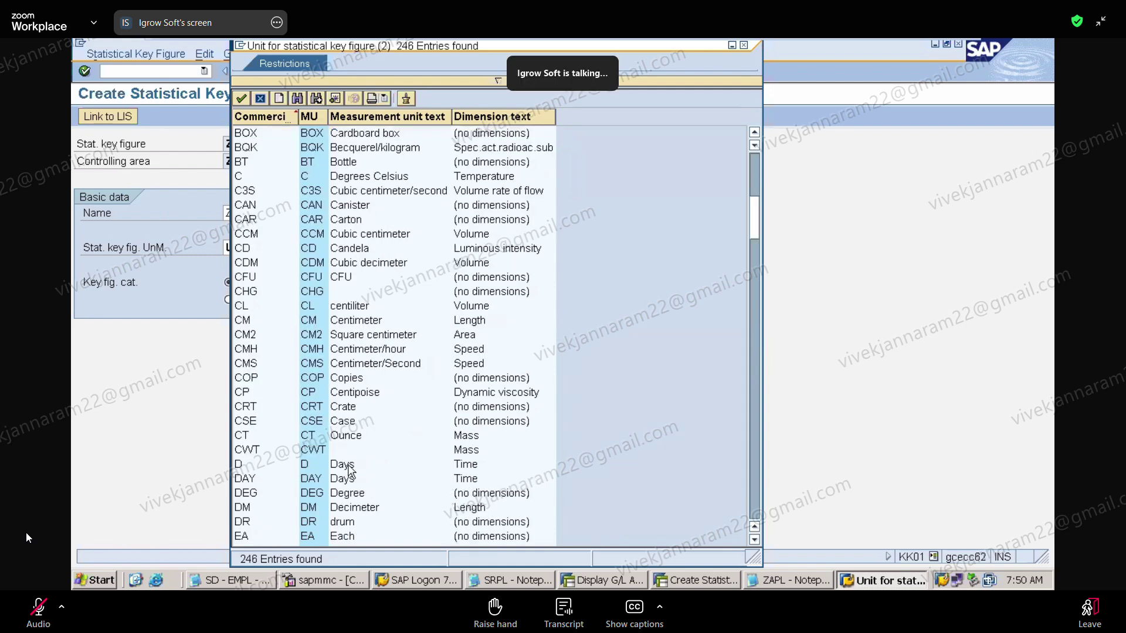
left_click(350, 467)
left_click(348, 490)
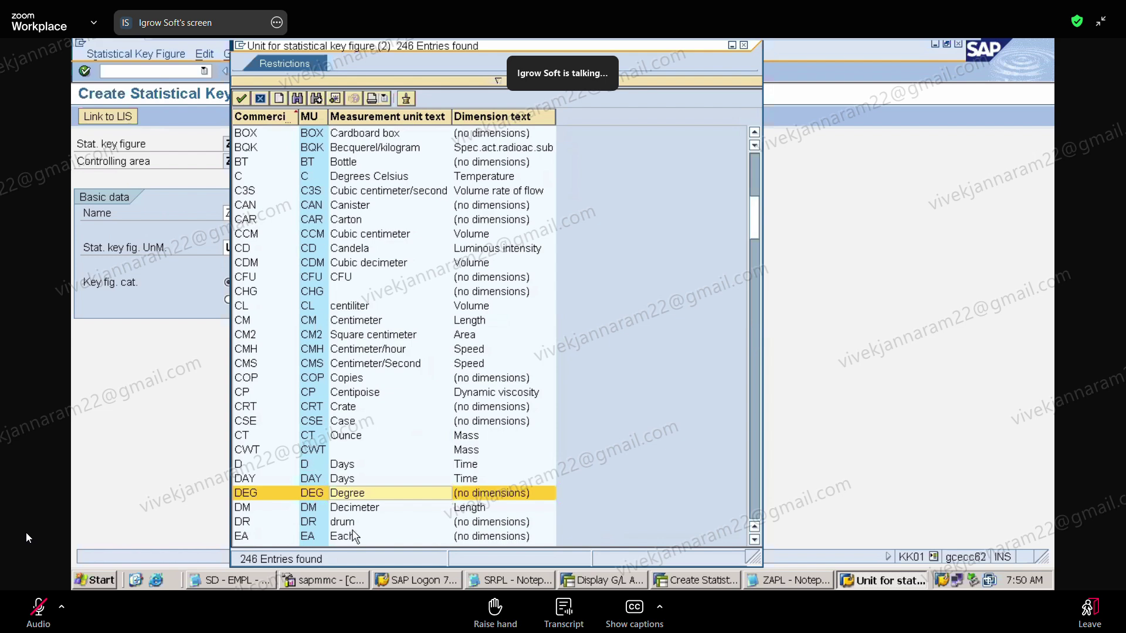
left_click(368, 538)
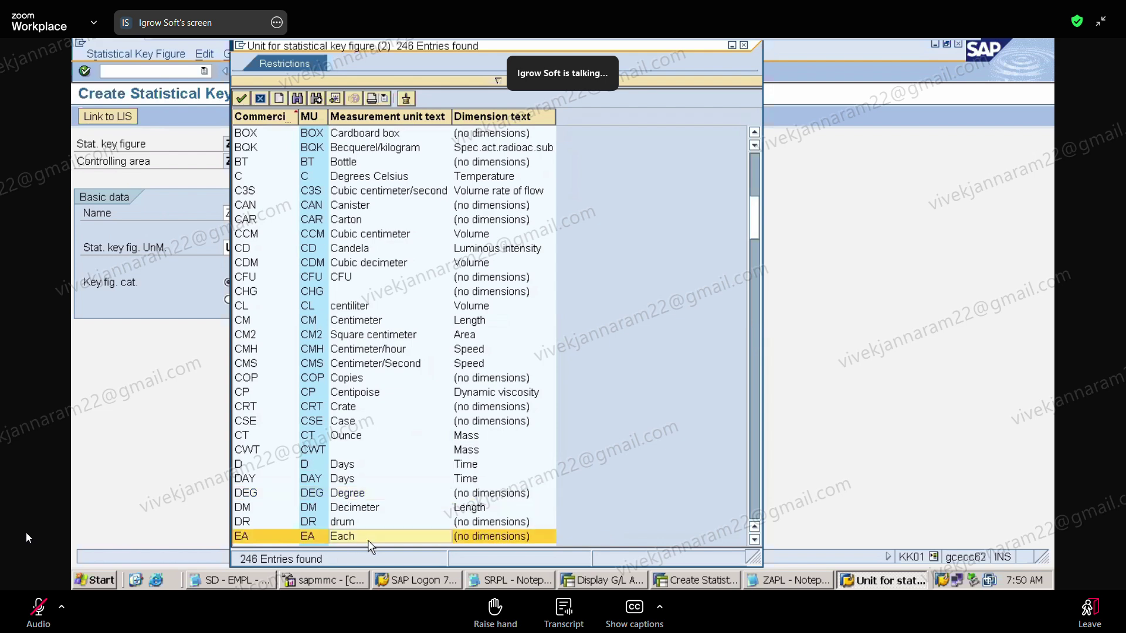
left_click(743, 45)
Confirm the ZNOU data with the fixed values category kept and save the statistical key figure
key("Return")
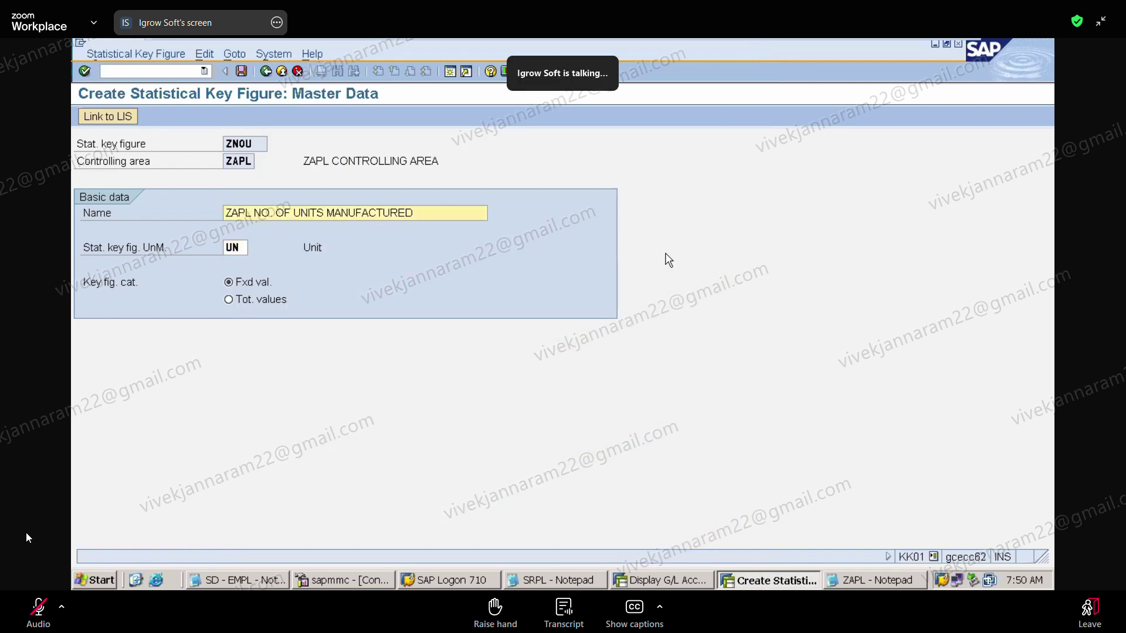
left_click(241, 71)
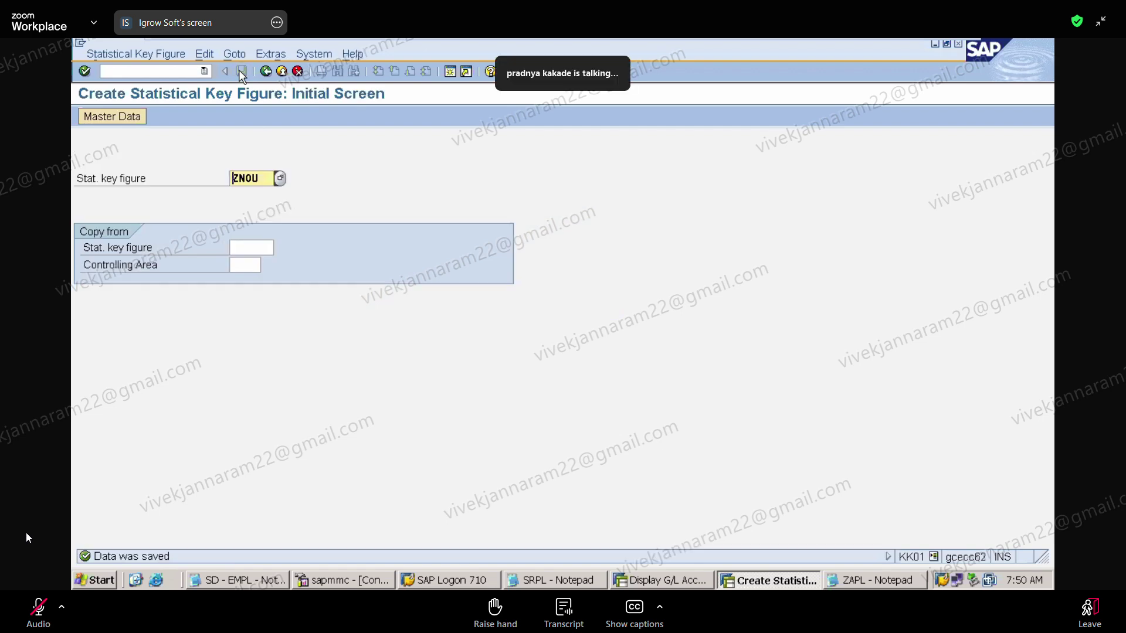
Open statistical key figure ZNOU in change transaction KK02, review its key figure category, and save it without edits
left_click(109, 116)
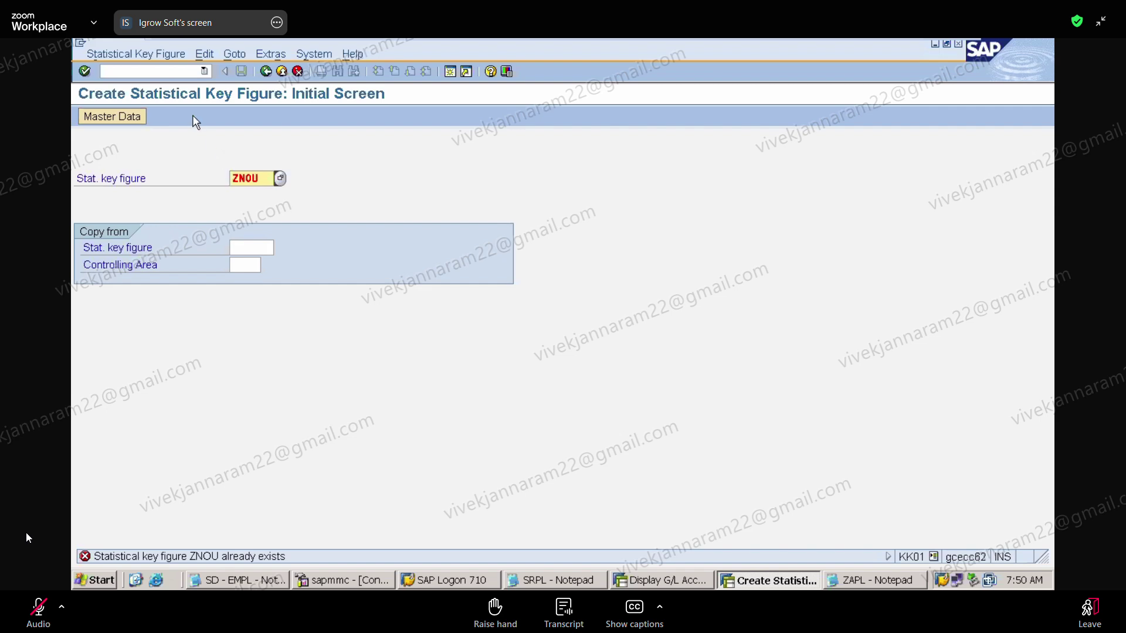
left_click(156, 69)
type("/")
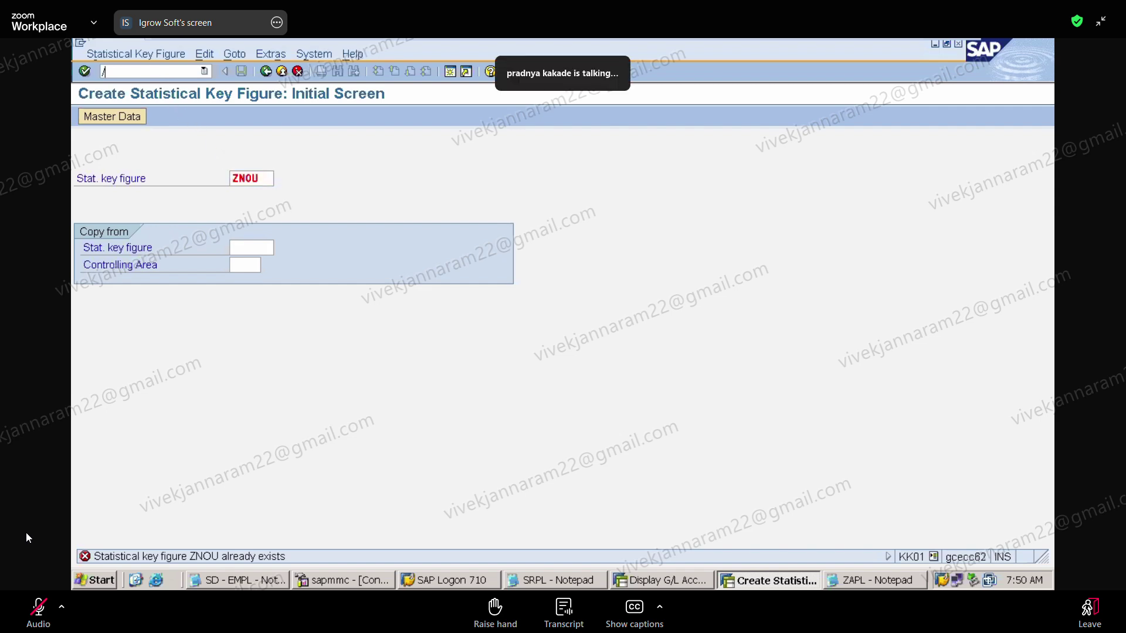
type("NKK02")
key("Return")
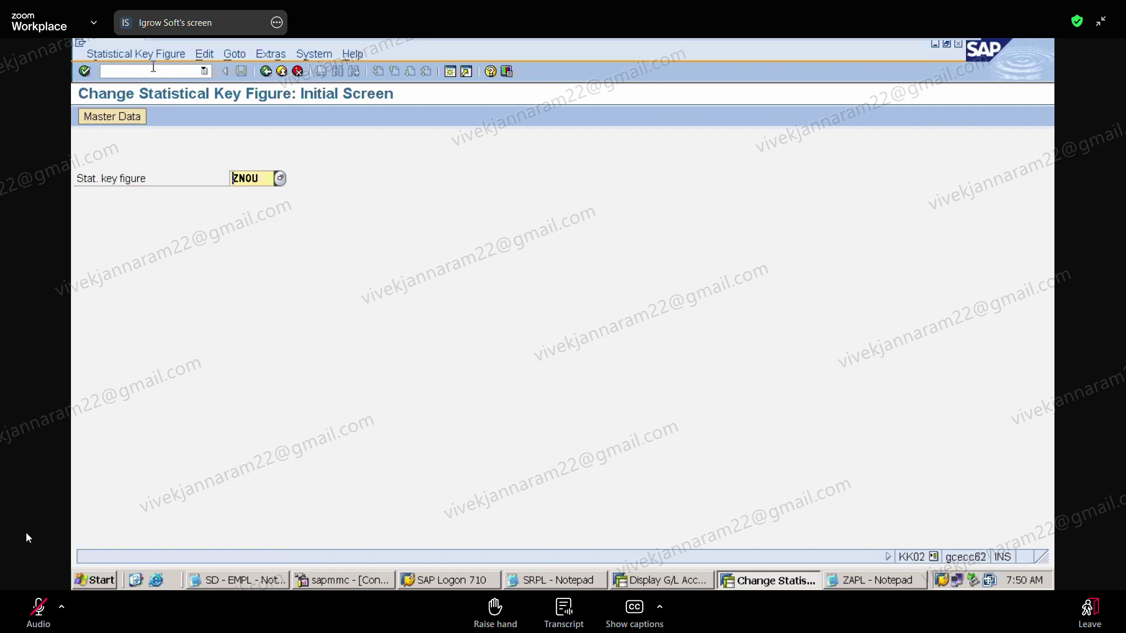
key("Return")
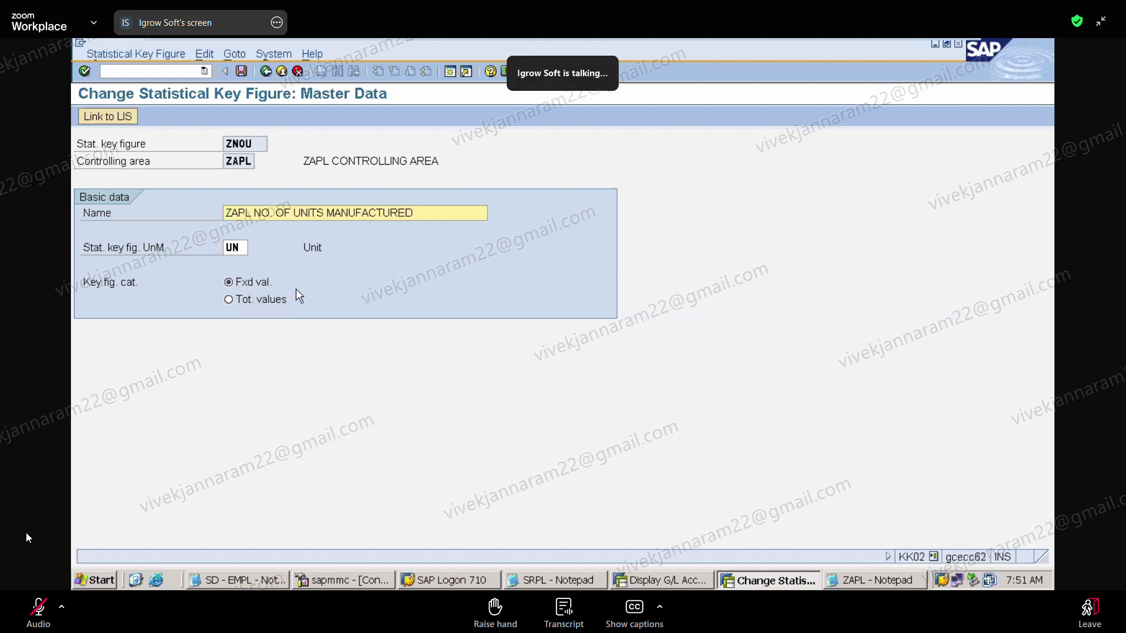
left_click(241, 71)
Check the posting step in the ZAPL notes, return to SAP, and open G/L account document entry with transaction FB50
left_click(173, 67)
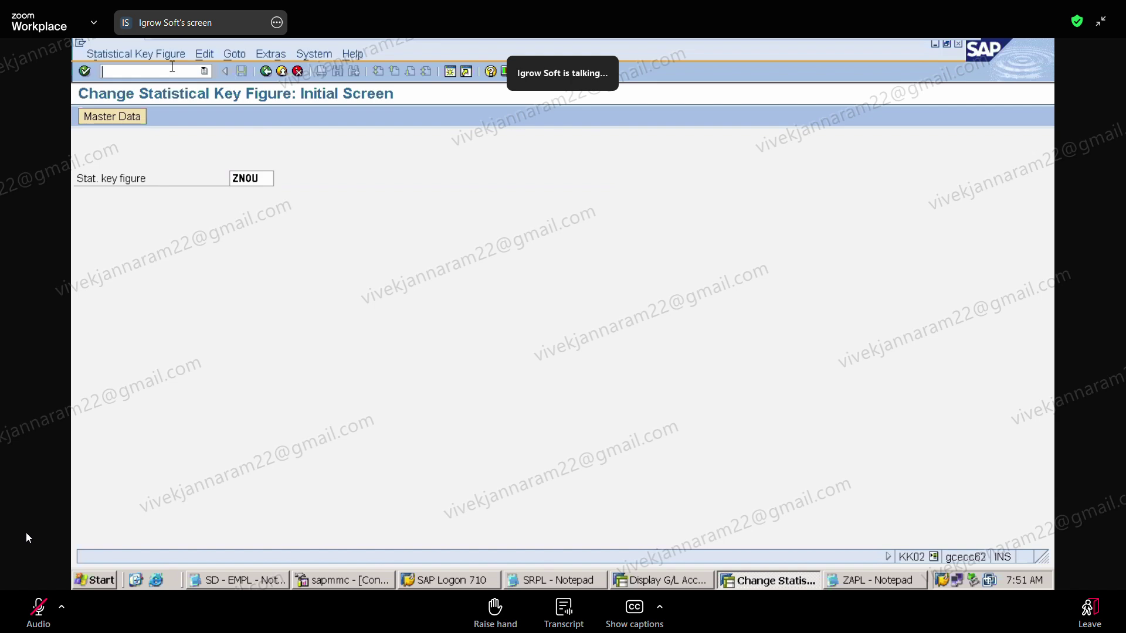
left_click(38, 620)
left_click(864, 581)
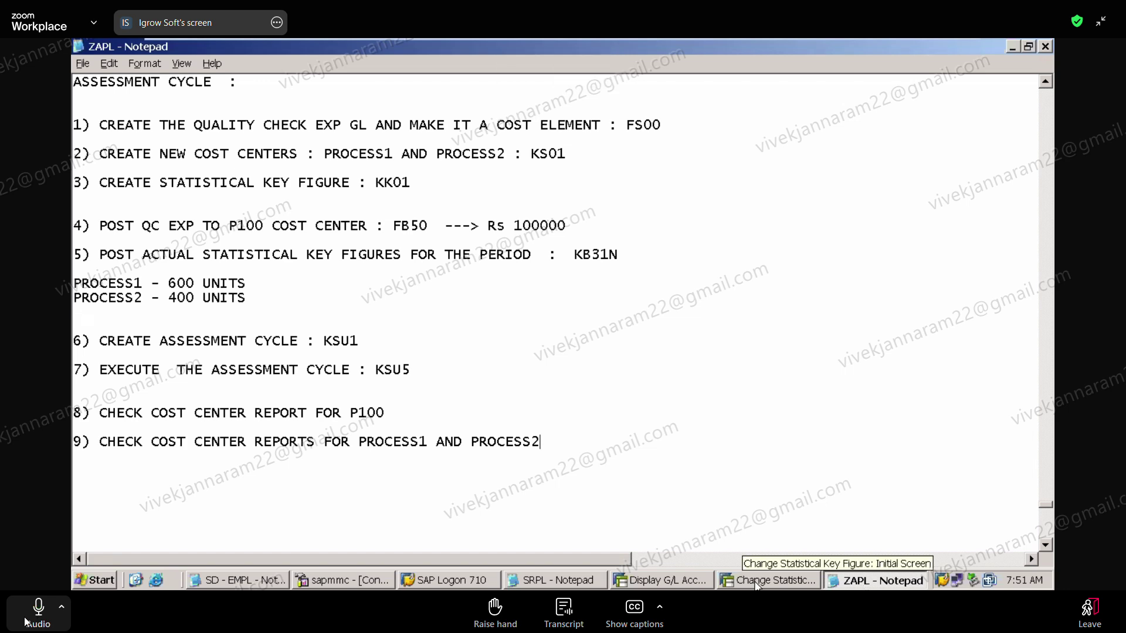
left_click(27, 622)
left_click(756, 582)
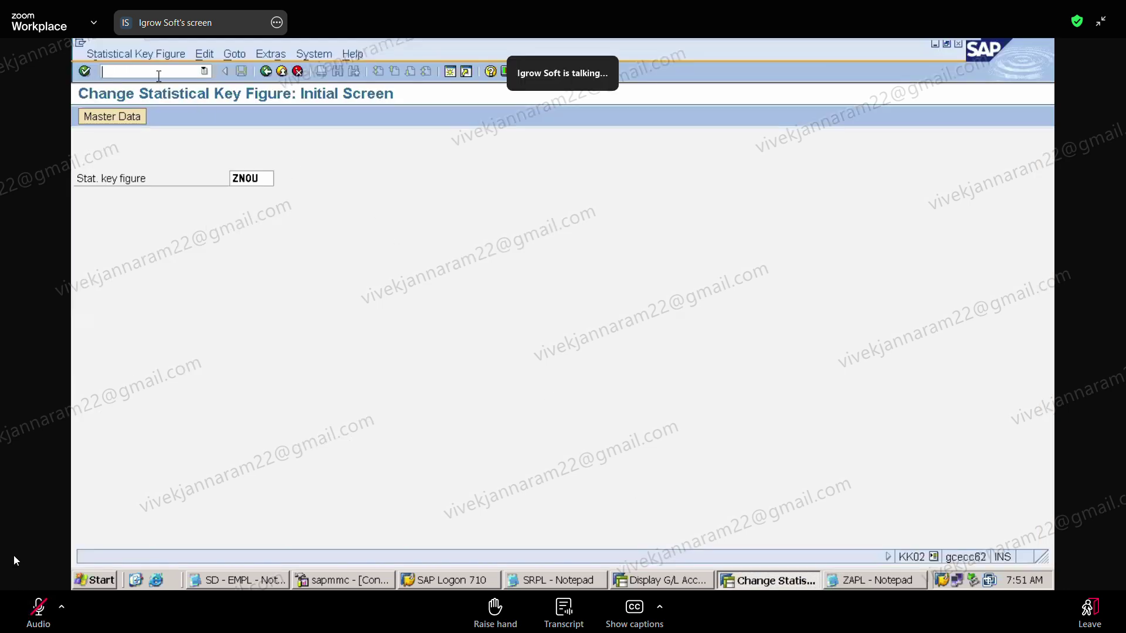
type("/NFB50")
key("Return")
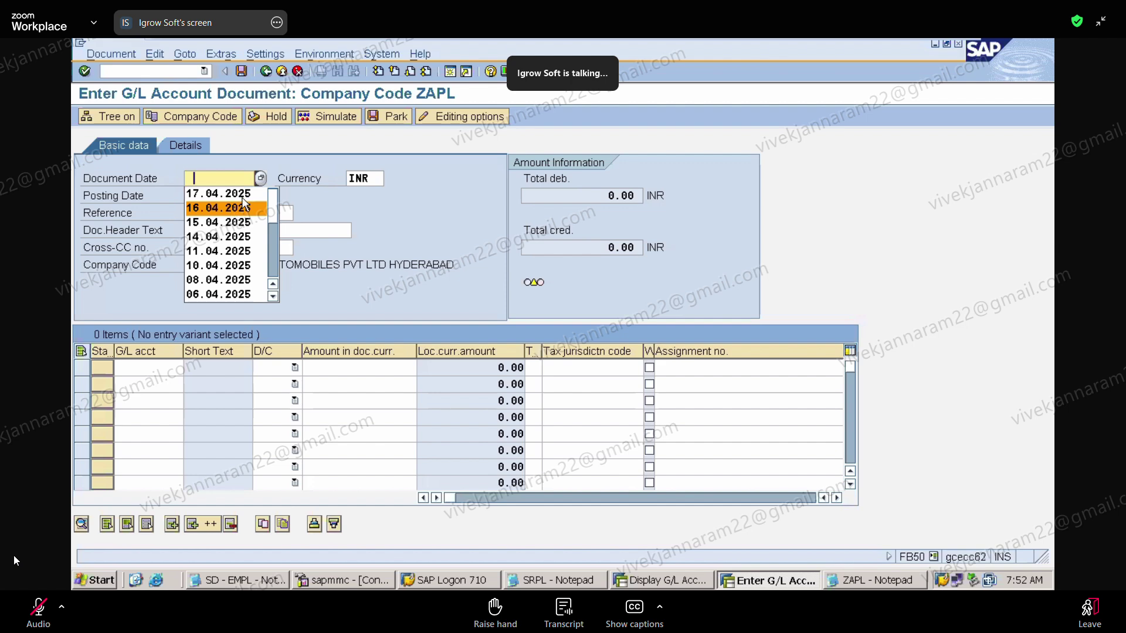
Set the document date to 18.04.2025 and enter a debit line of 100000 for G/L account 400015
left_click(261, 176)
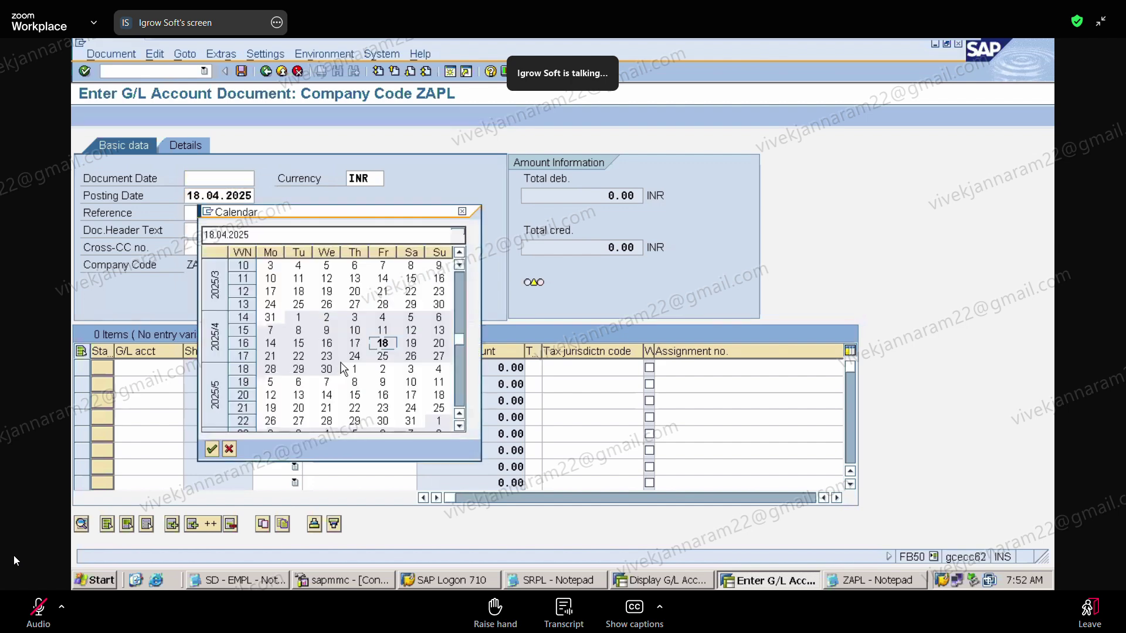
double_click(382, 344)
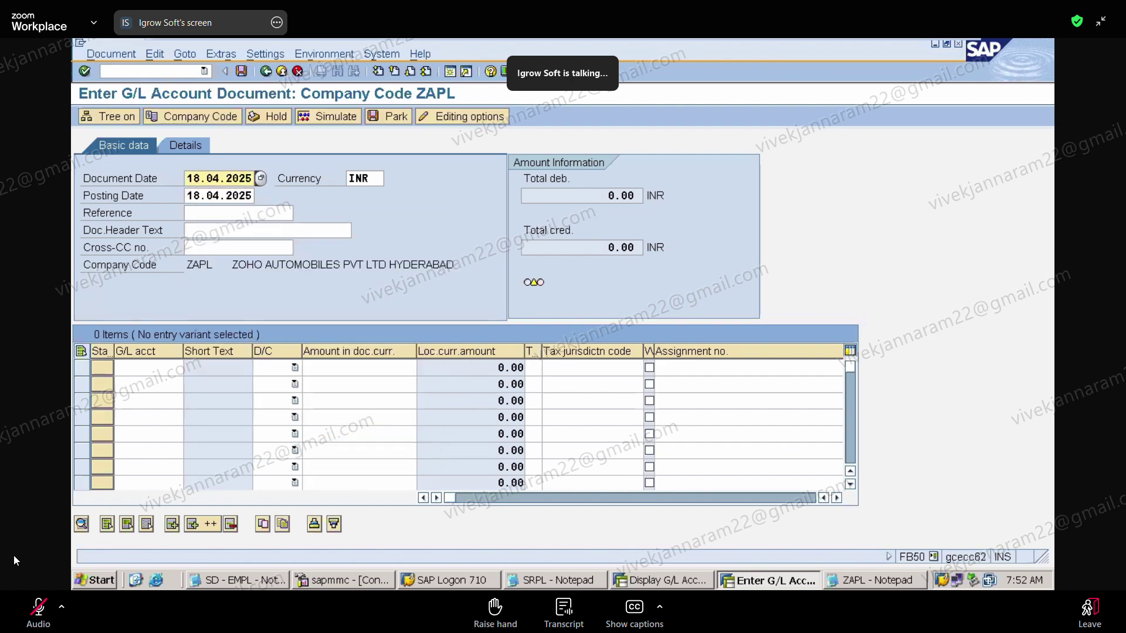
left_click(147, 365)
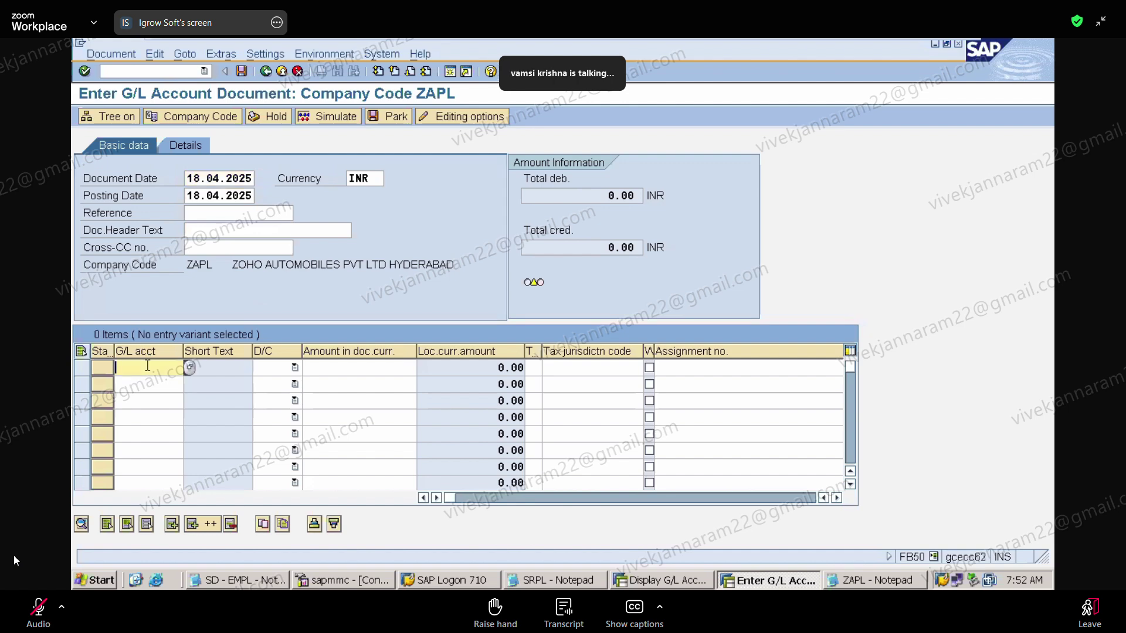
type("4000")
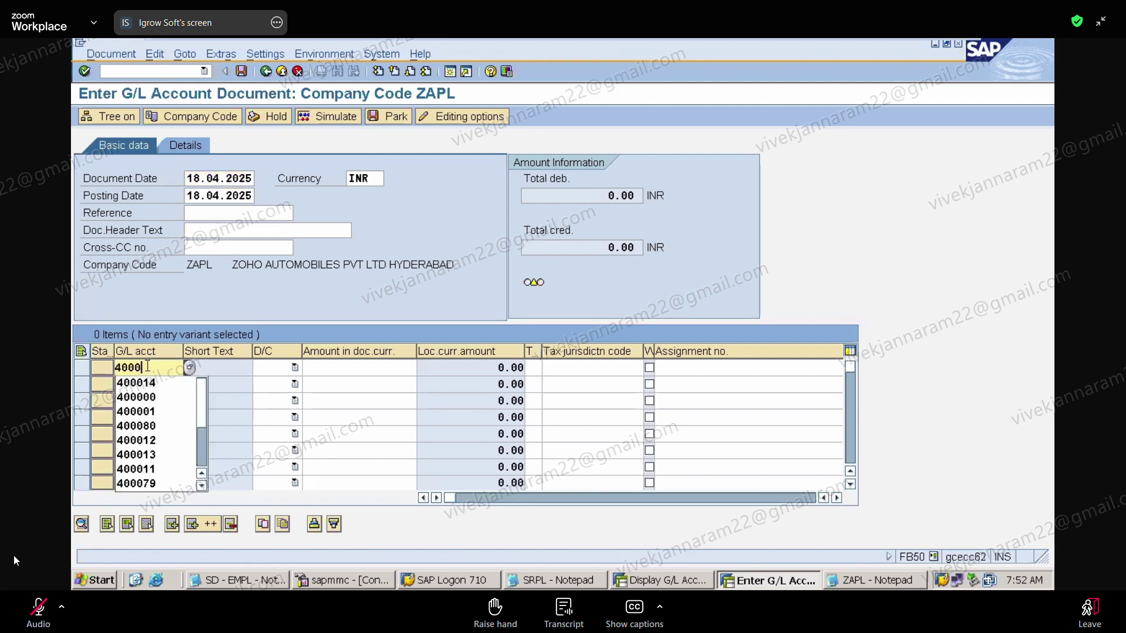
type("15")
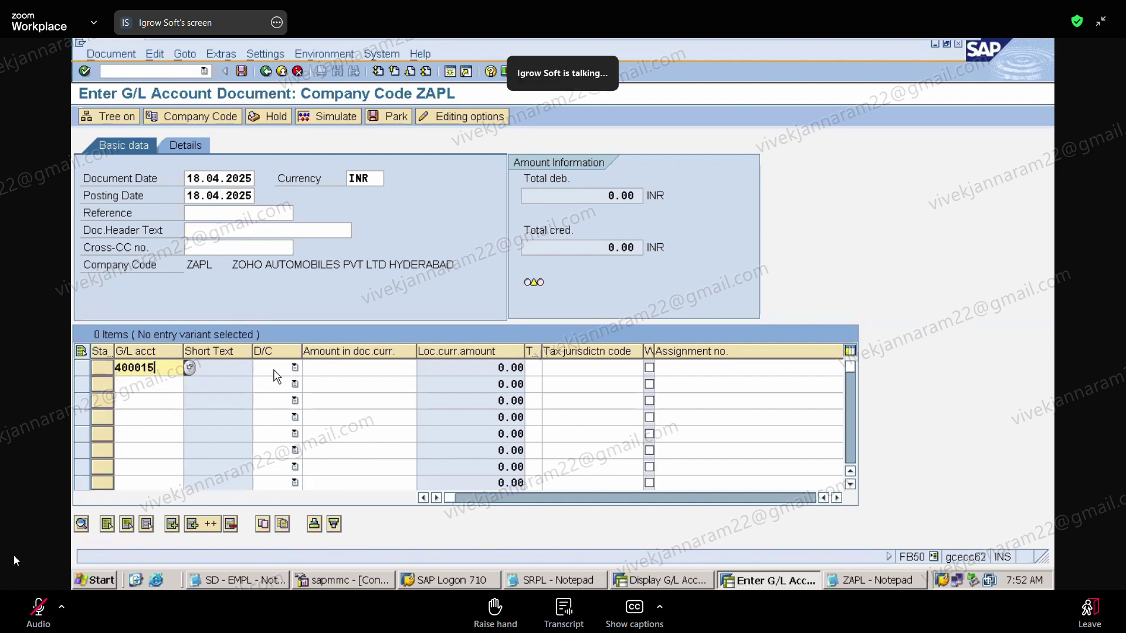
left_click(276, 370)
left_click(332, 369)
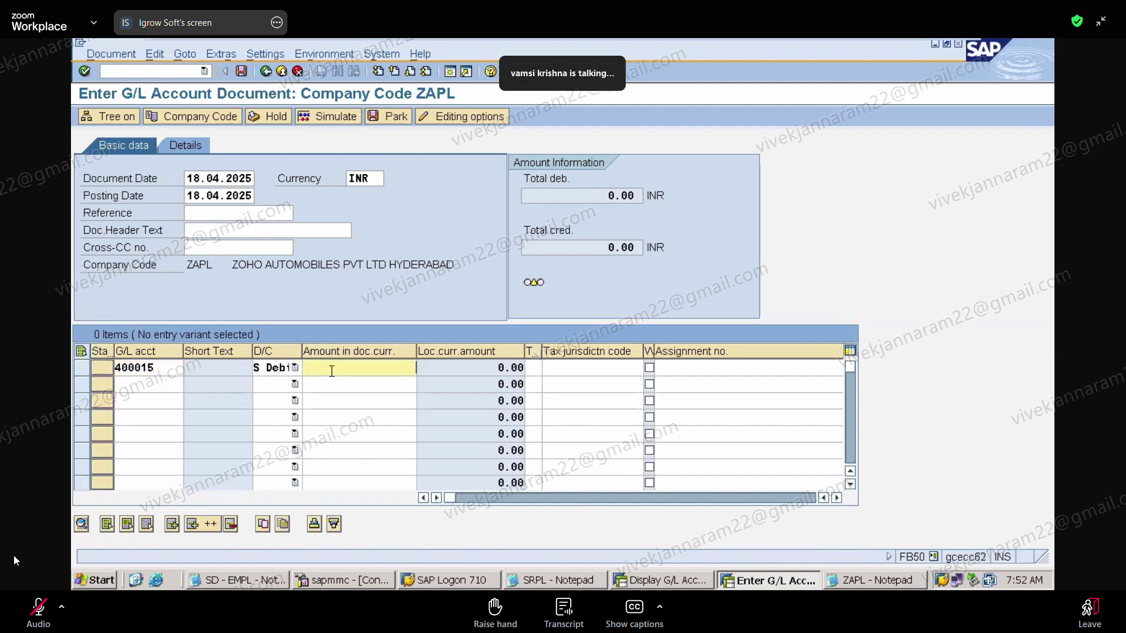
type("100000")
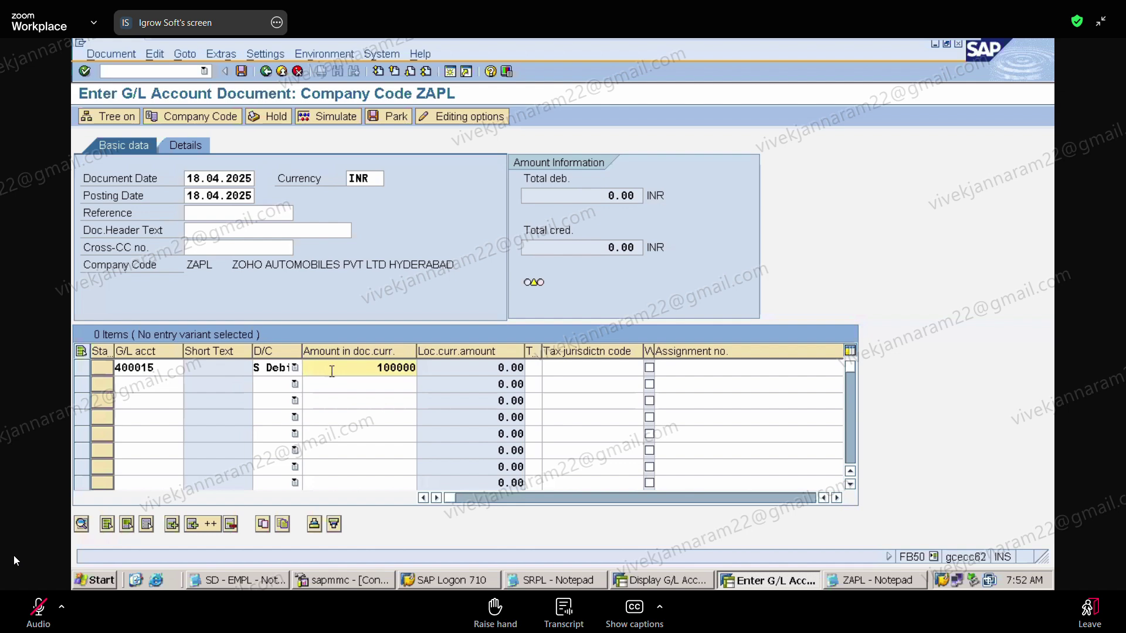
Assign cost center P100 to the 400015 debit line
key("Tab")
key("Tab")
key("Tab")
key("Tab")
key("Tab")
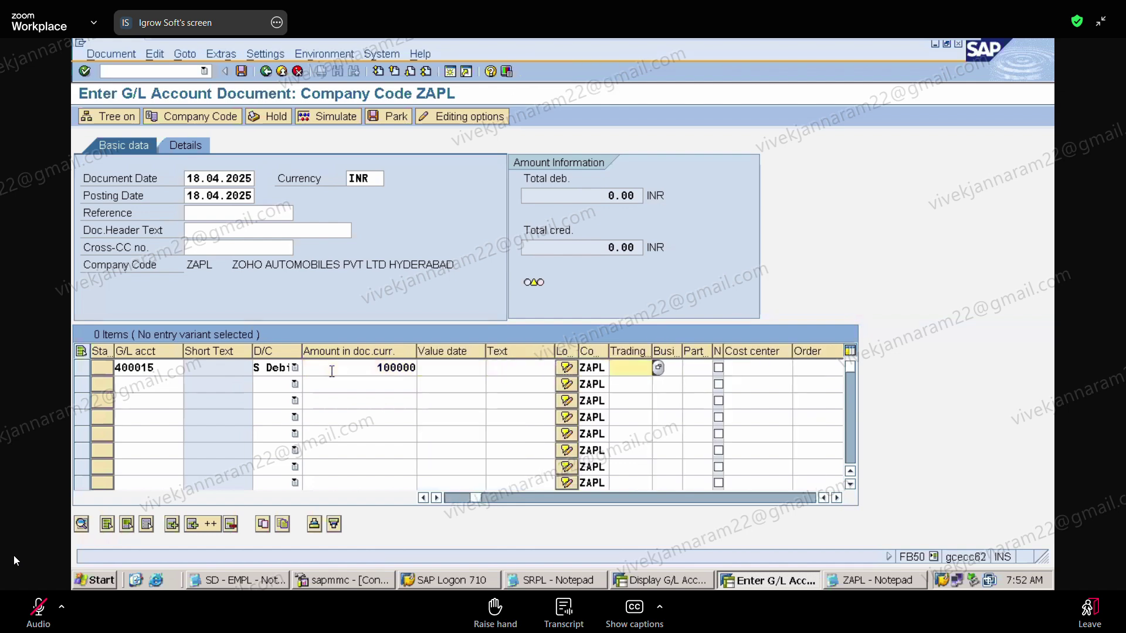
key("Tab")
key("Tab")
key("Tab")
key("Tab")
type("P100")
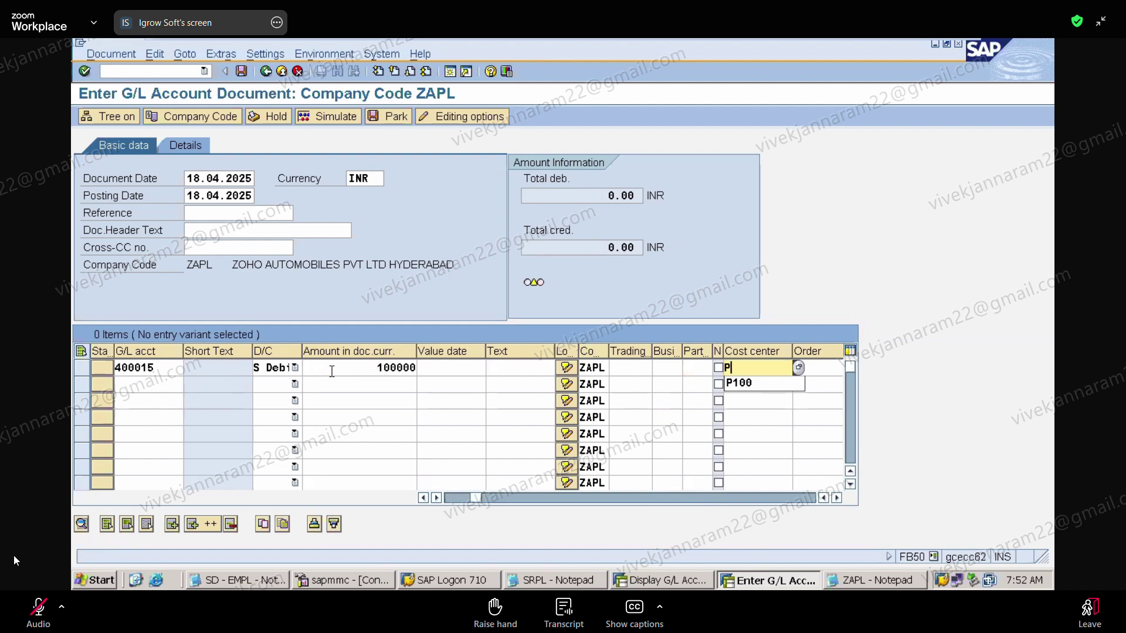
Add a credit line for G/L account 200000 with the matching 100,000.00 amount and post the document
left_click(135, 381)
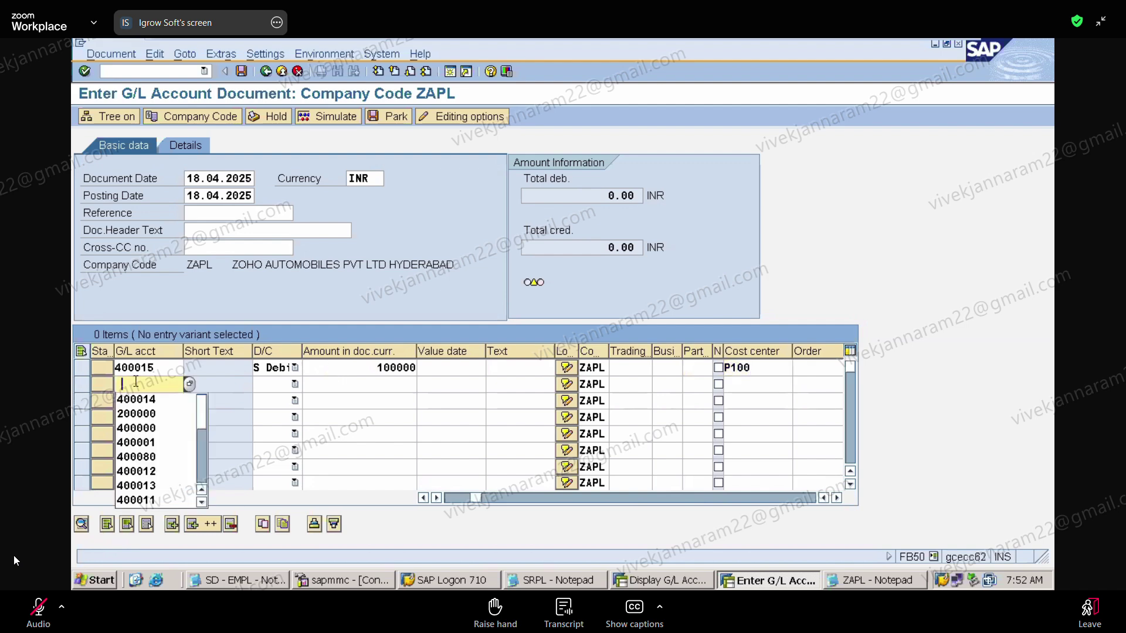
type("200000")
left_click(273, 389)
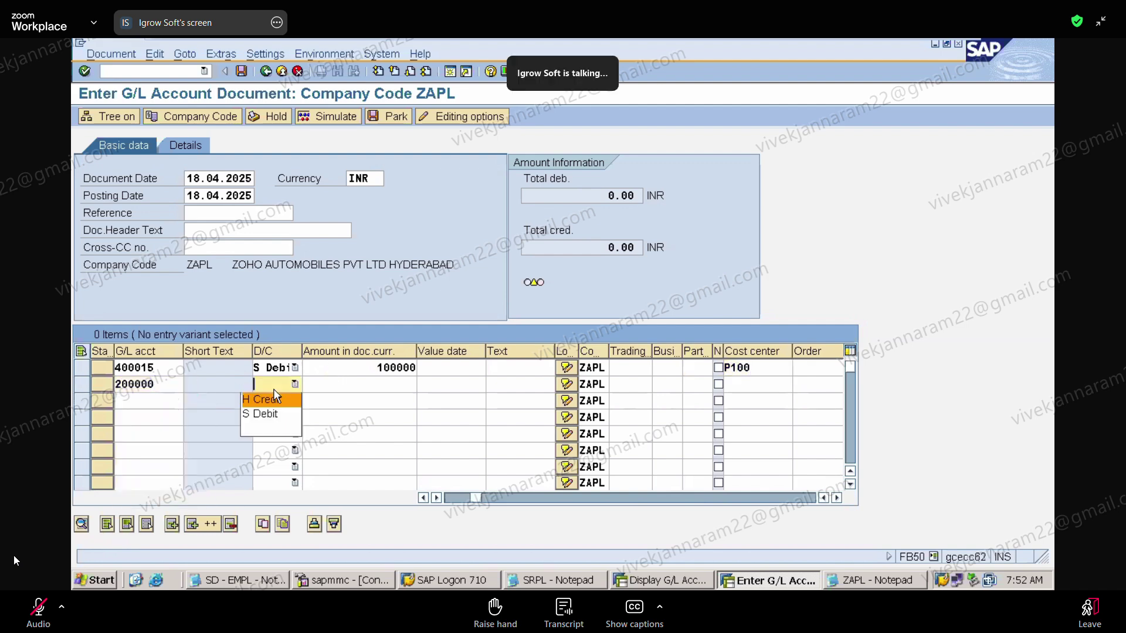
left_click(279, 398)
left_click(359, 385)
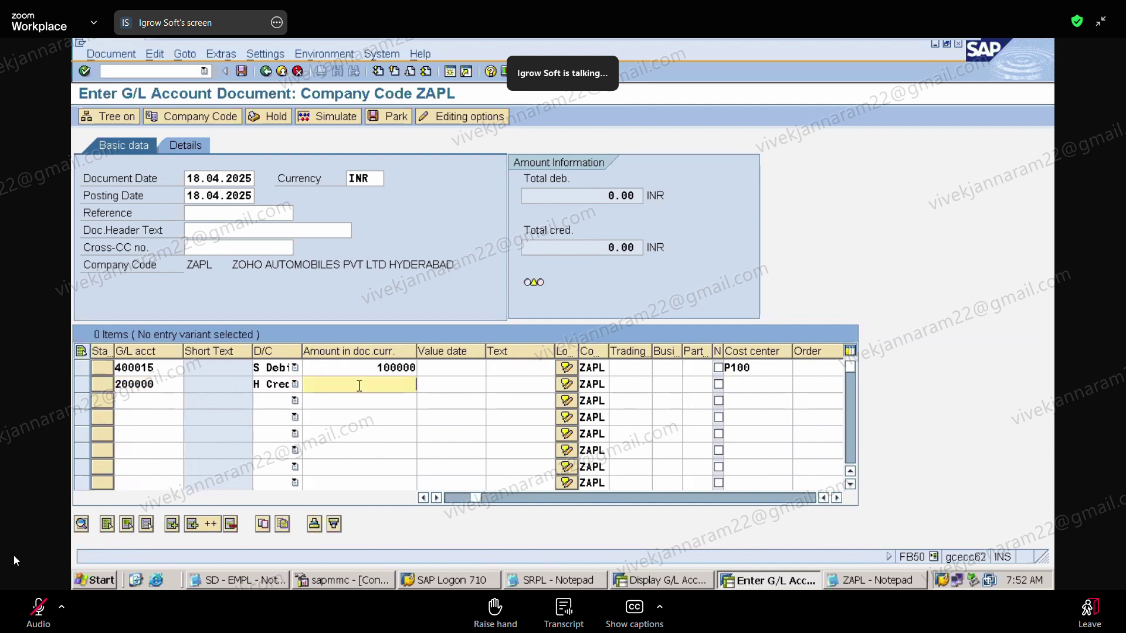
key("Return")
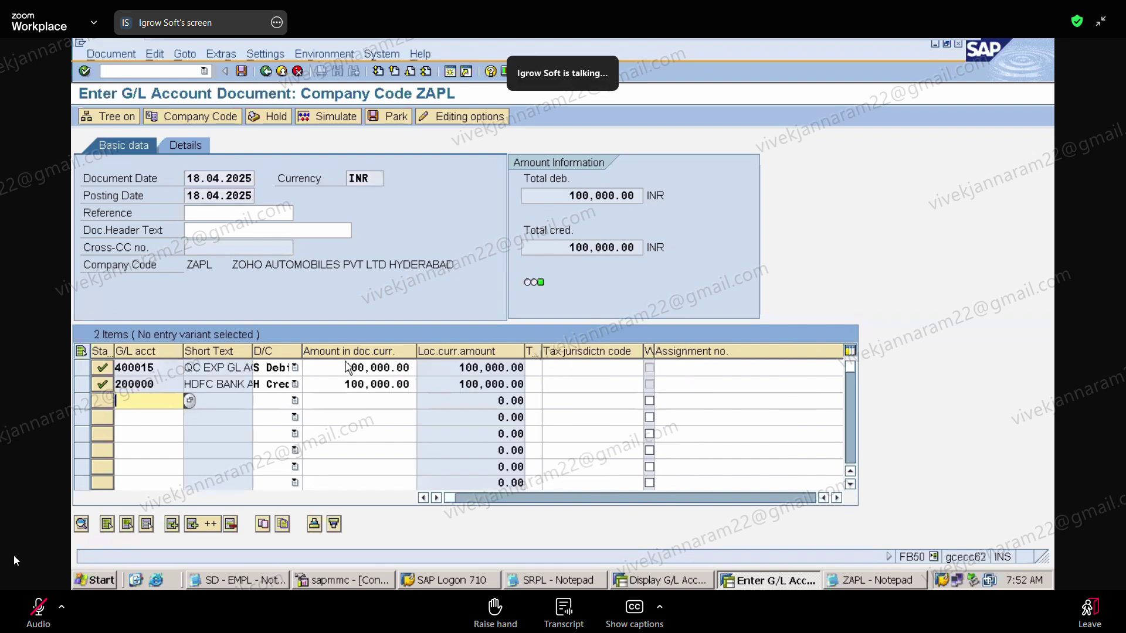
left_click(240, 71)
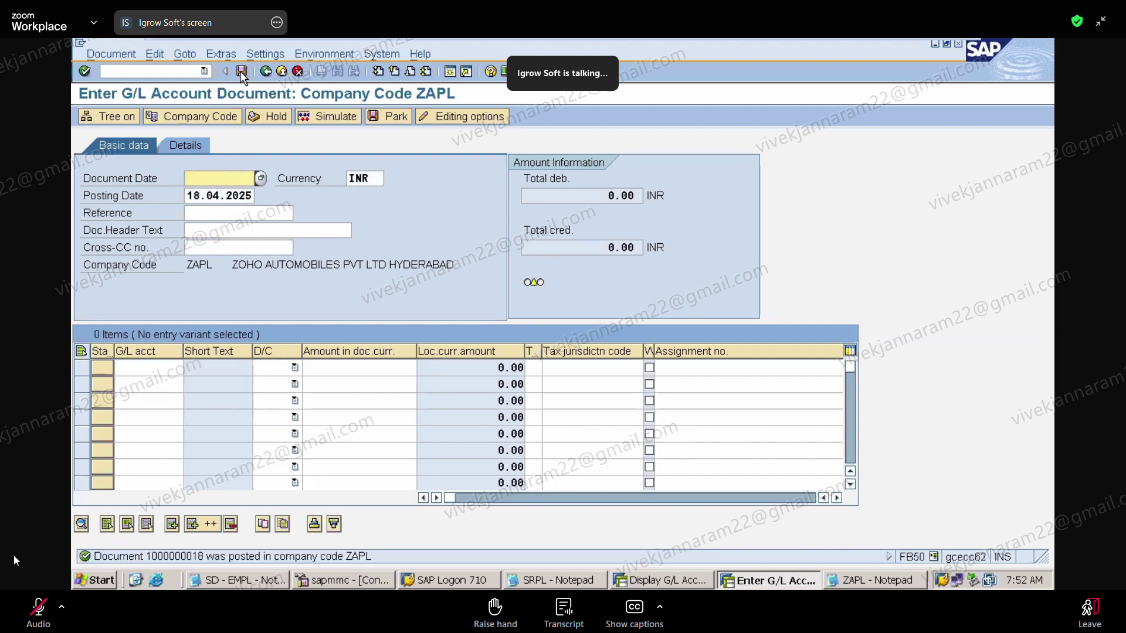
Open statistical key figure entry with transaction KB31N and enter PROCESS1 as the first receiving cost center
left_click(175, 69)
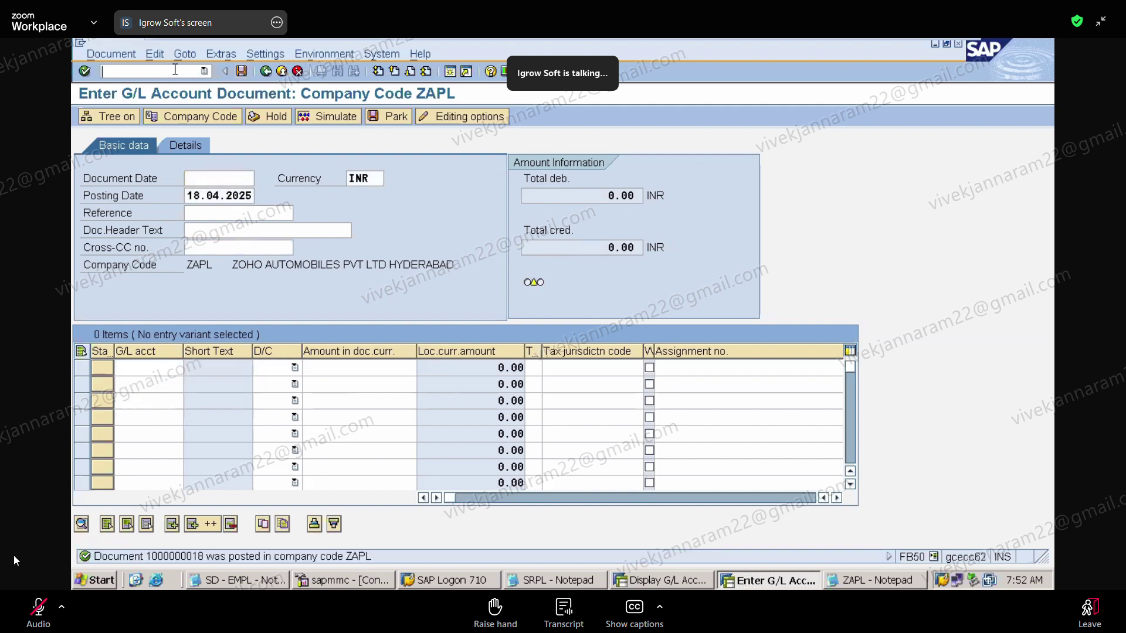
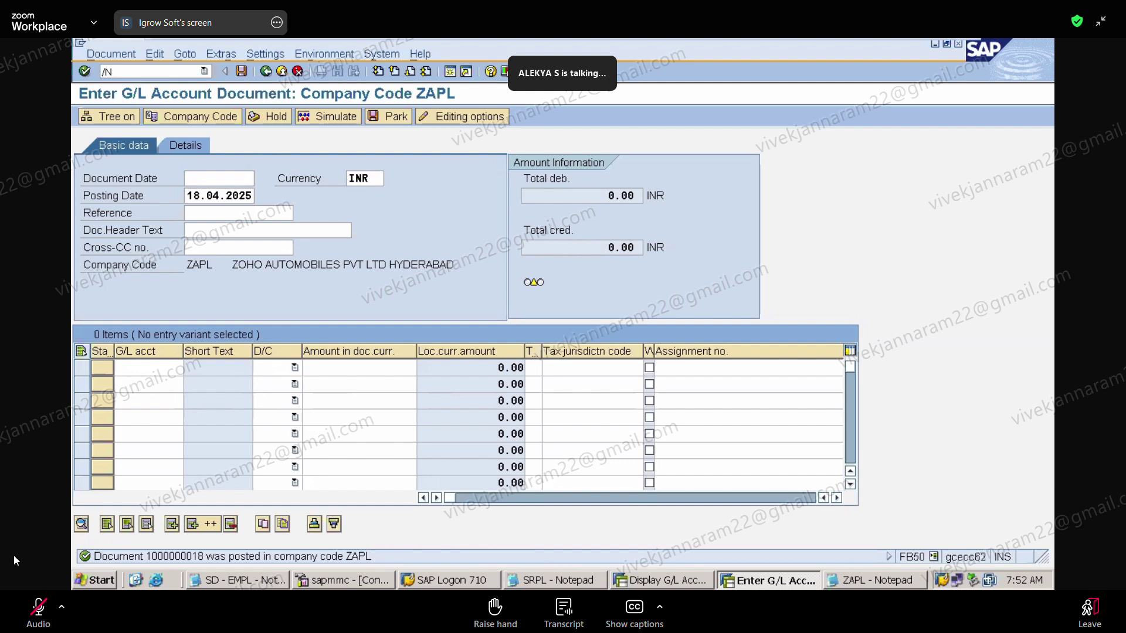
type("KB31N")
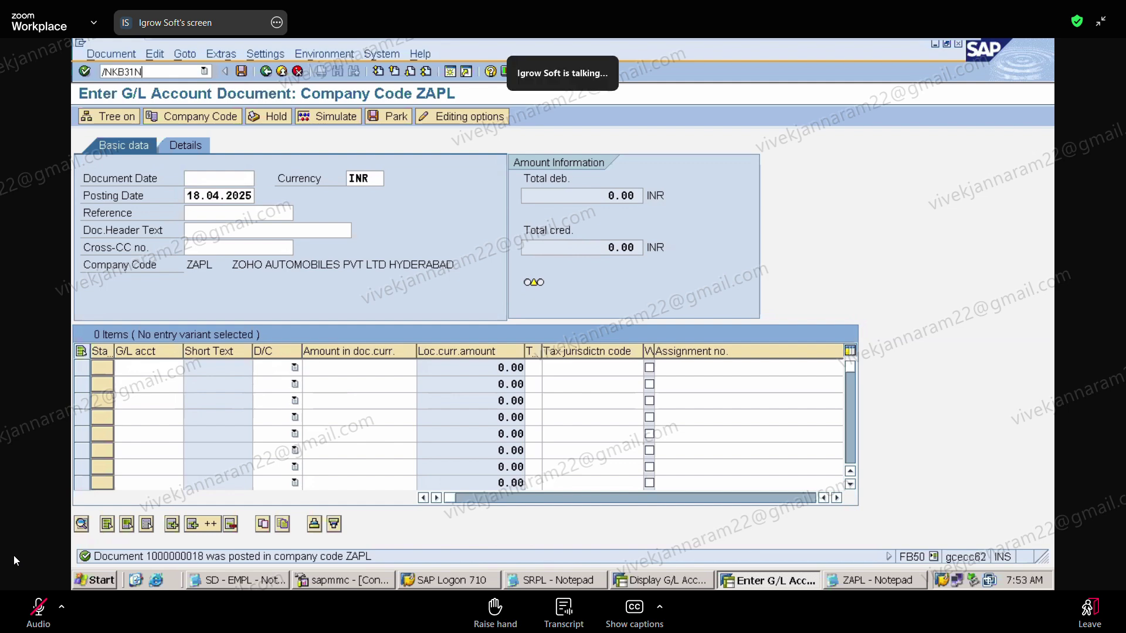
key("Return")
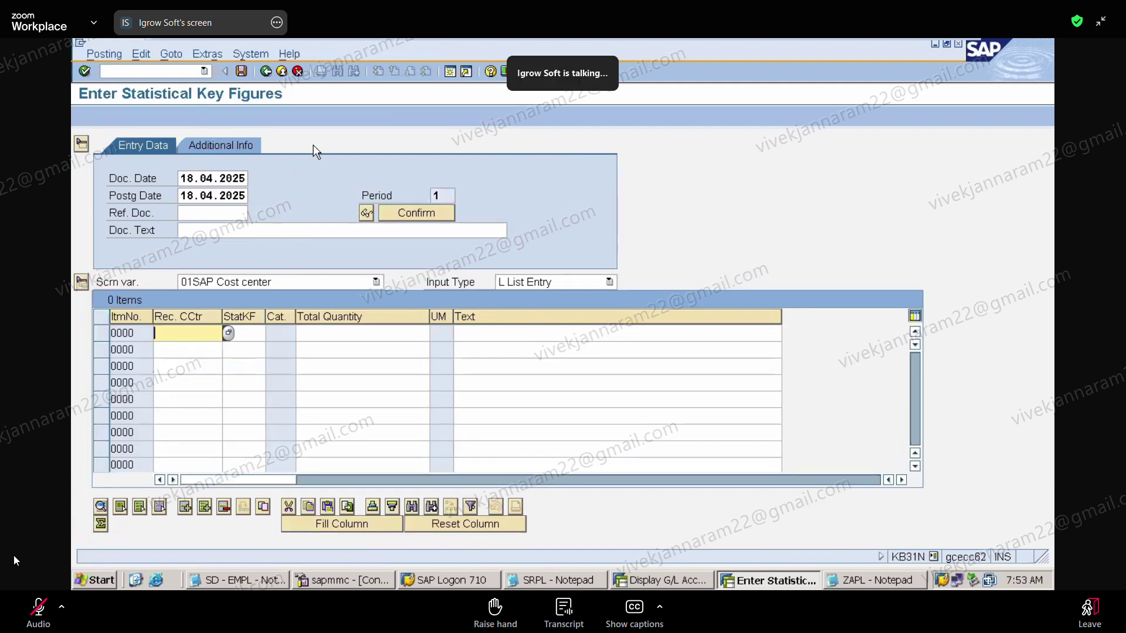
type("POR")
key("BackSpace")
key("BackSpace")
type("ROCESS")
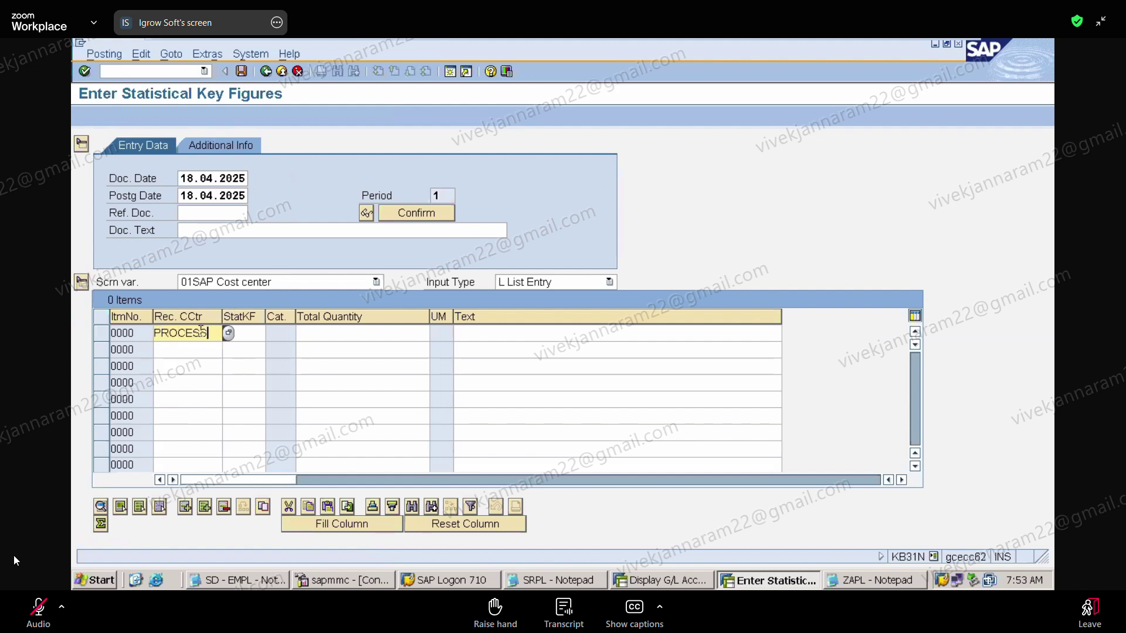
type("1")
Choose controlling area ZAPL's statistical key figure ZNOU for the PROCESS1 line and set its total quantity to 600
left_click(240, 335)
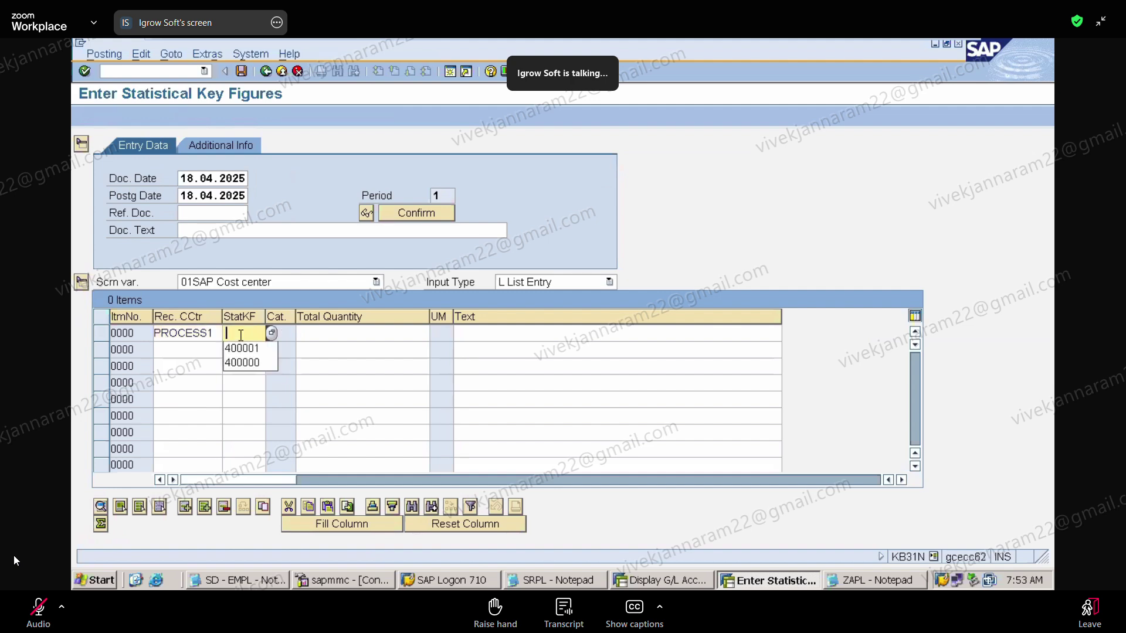
left_click(239, 335)
left_click(270, 333)
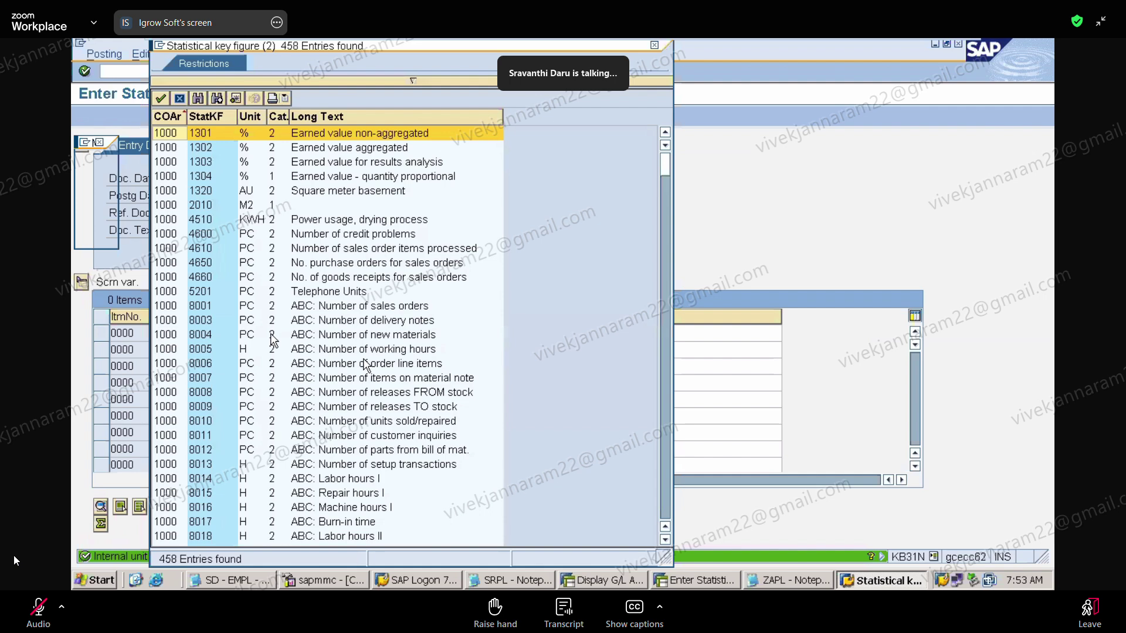
left_click(669, 494)
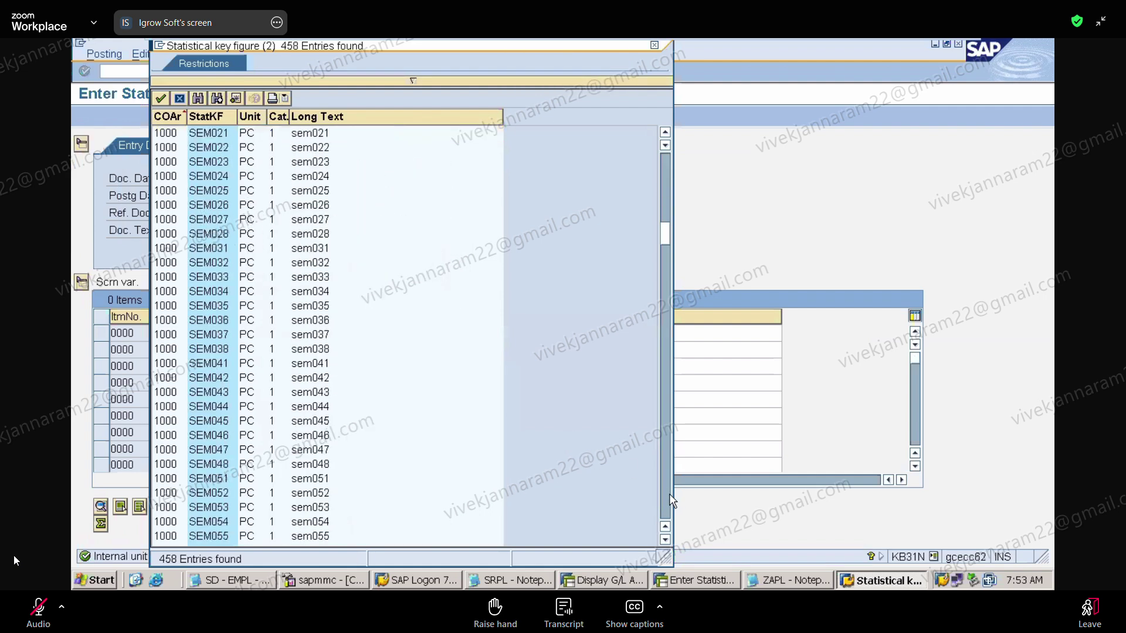
left_click(670, 494)
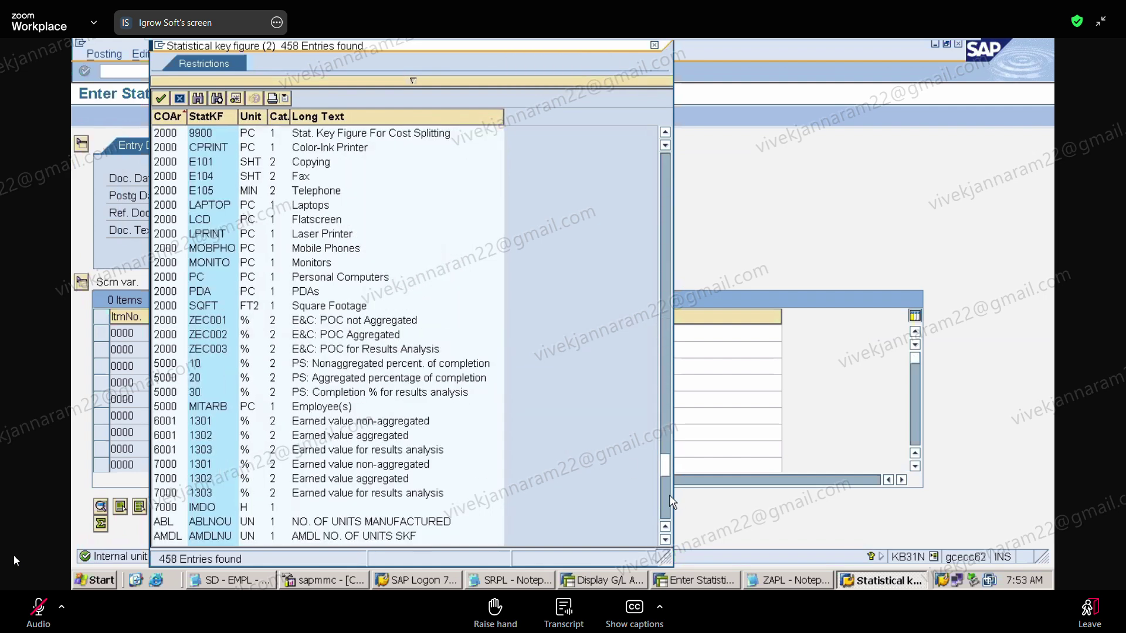
left_click(666, 503)
left_click(666, 508)
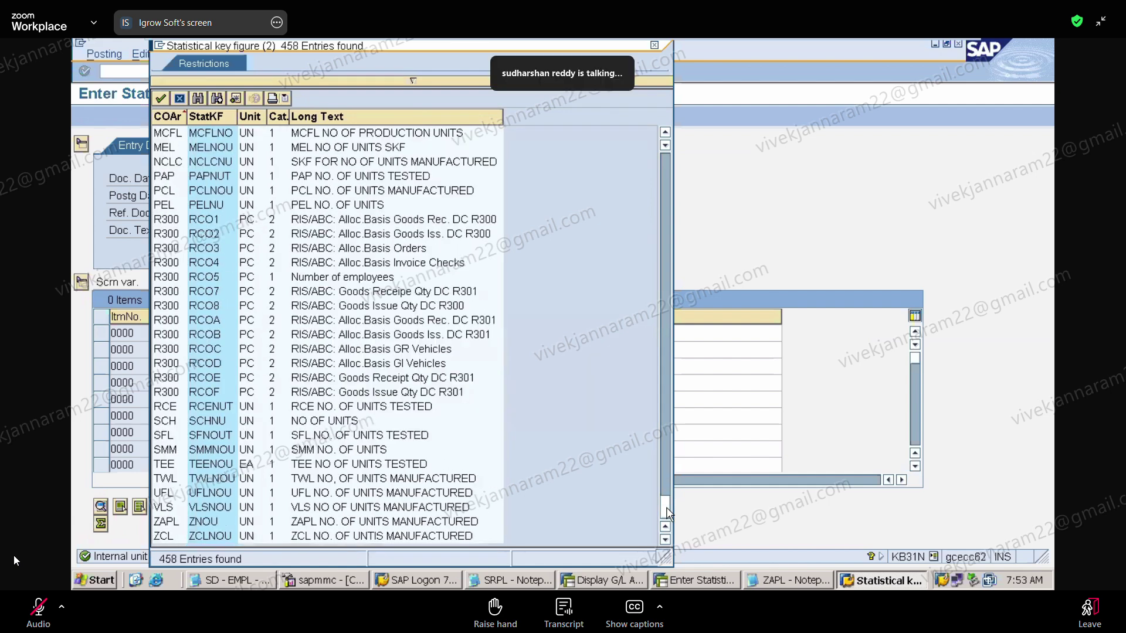
left_click(215, 522)
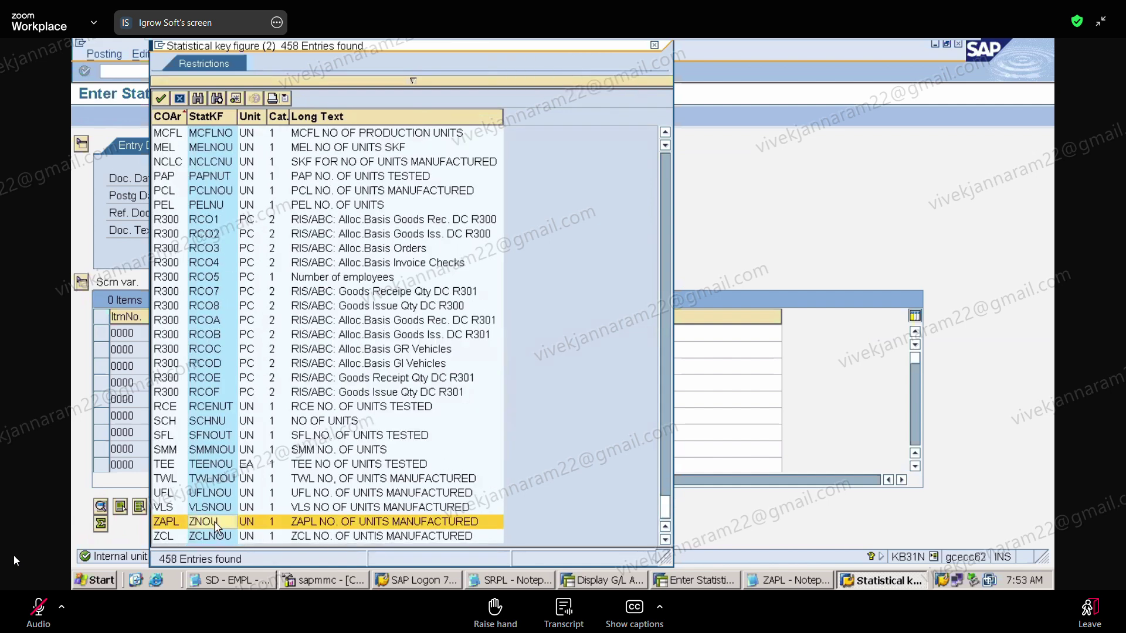
double_click(215, 522)
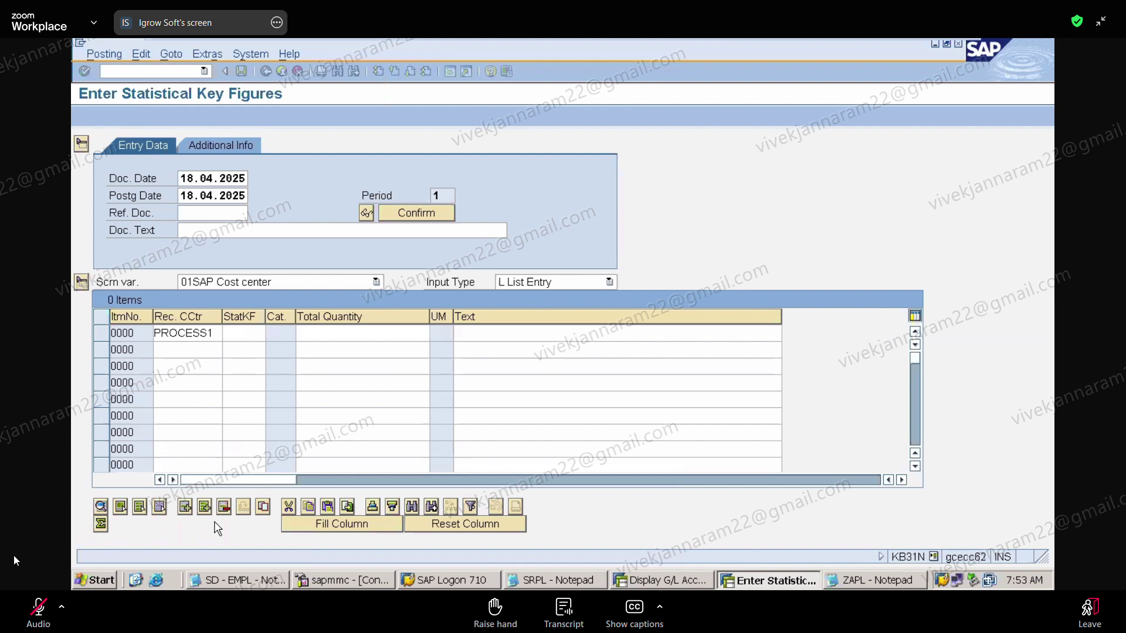
left_click(328, 331)
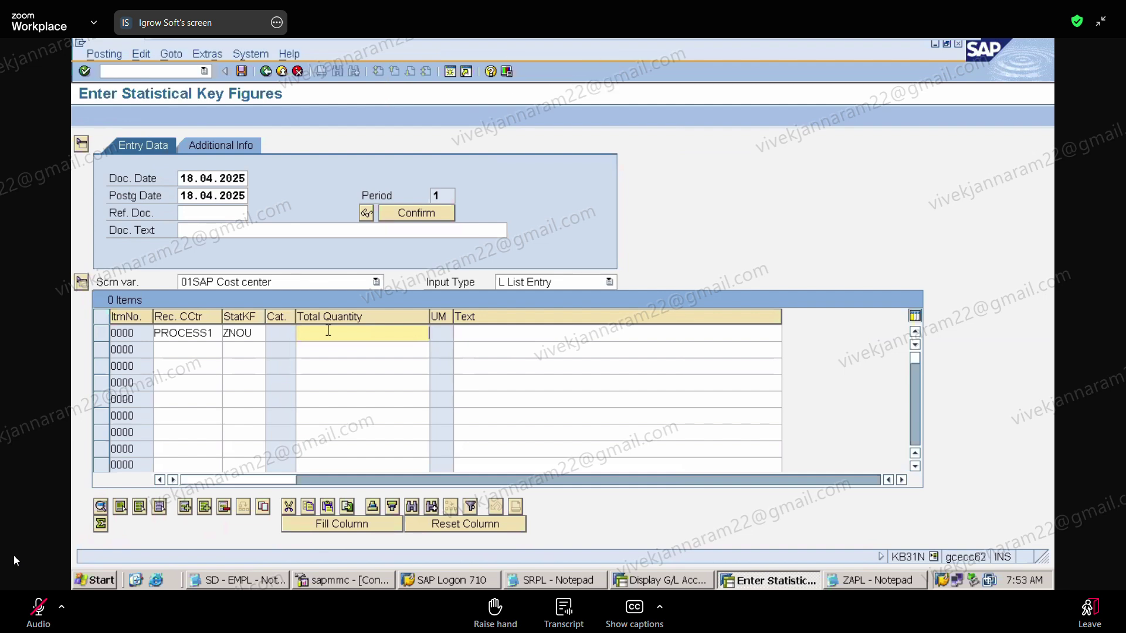
type("600")
Add a second line for cost center PROCESS2 with statistical key figure ZNOU and quantity 400, and confirm the entries
left_click(175, 351)
type("PROCESSS")
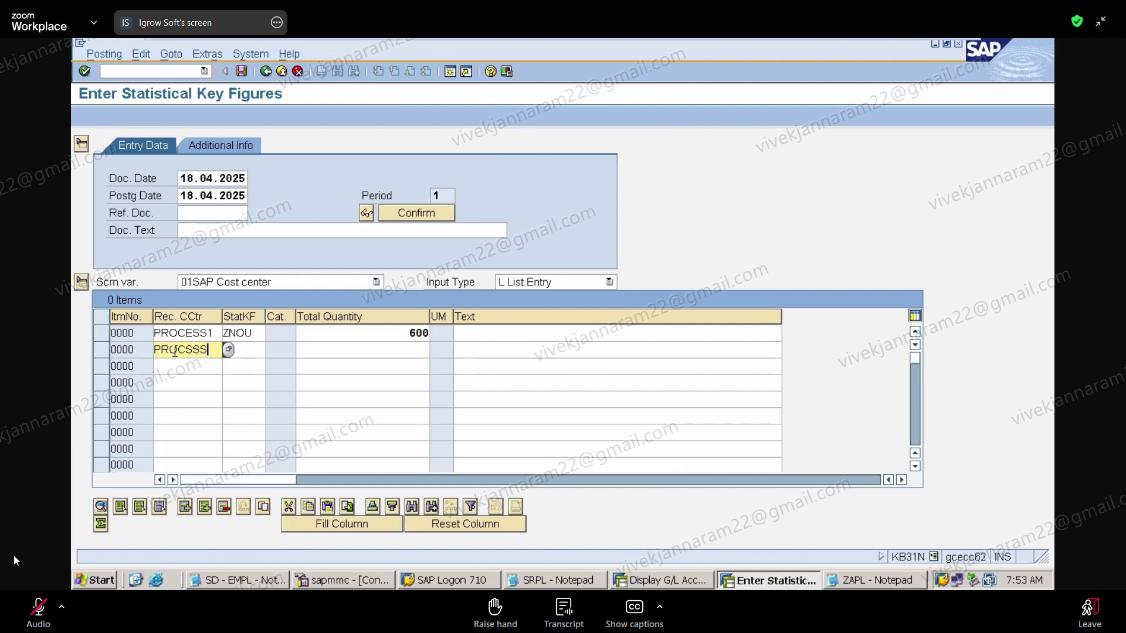
key("BackSpace")
key("BackSpace")
key("BackSpace")
type("ESS2")
left_click(245, 350)
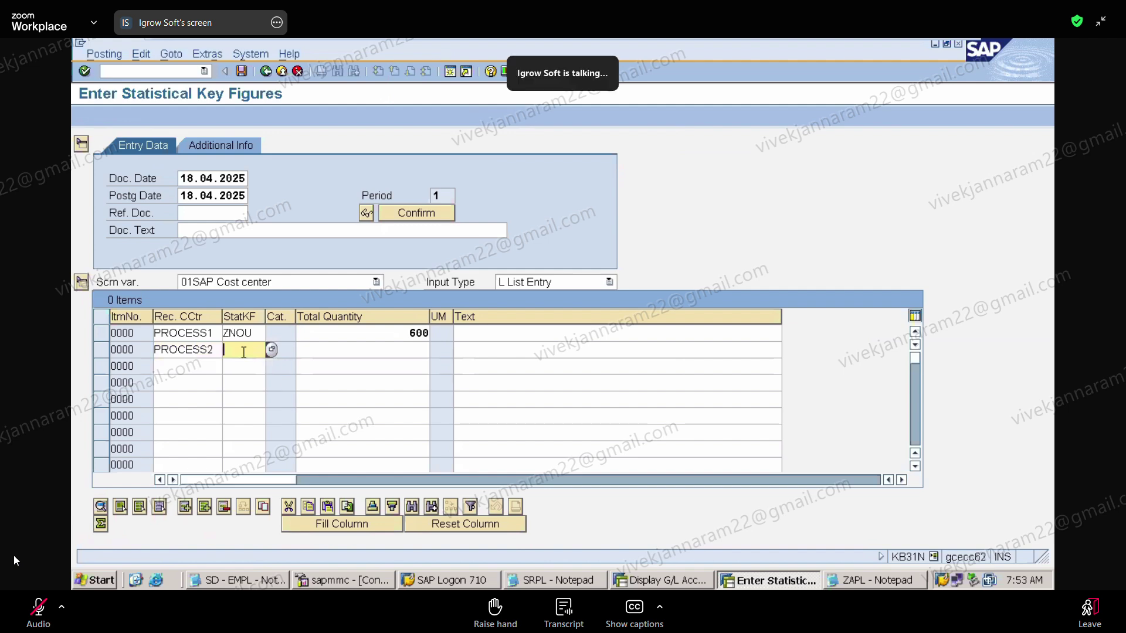
type("ZNOU")
left_click(394, 347)
type("400")
key("Return")
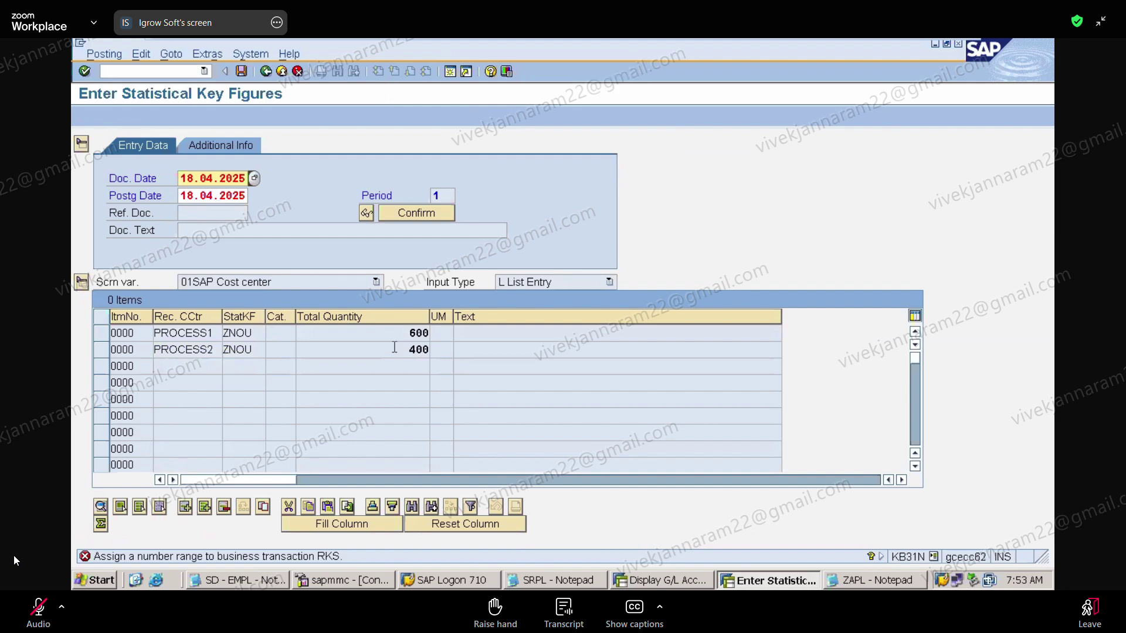
Open number range maintenance for CO documents from the error message help and display the editable groups for CO area ZAPL
double_click(298, 557)
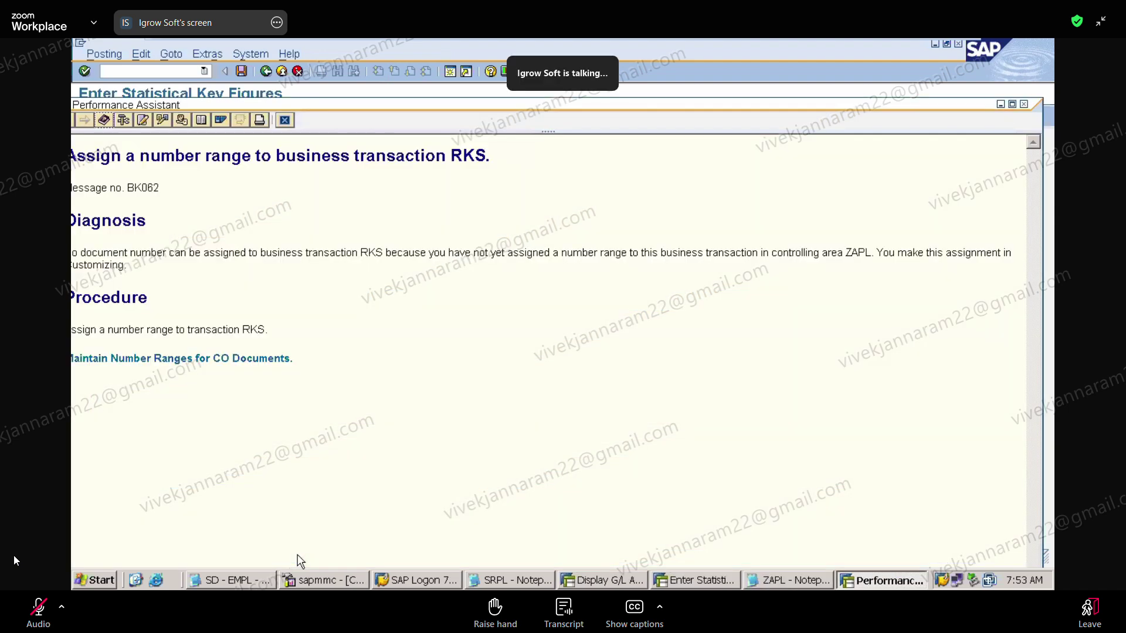
left_click(177, 364)
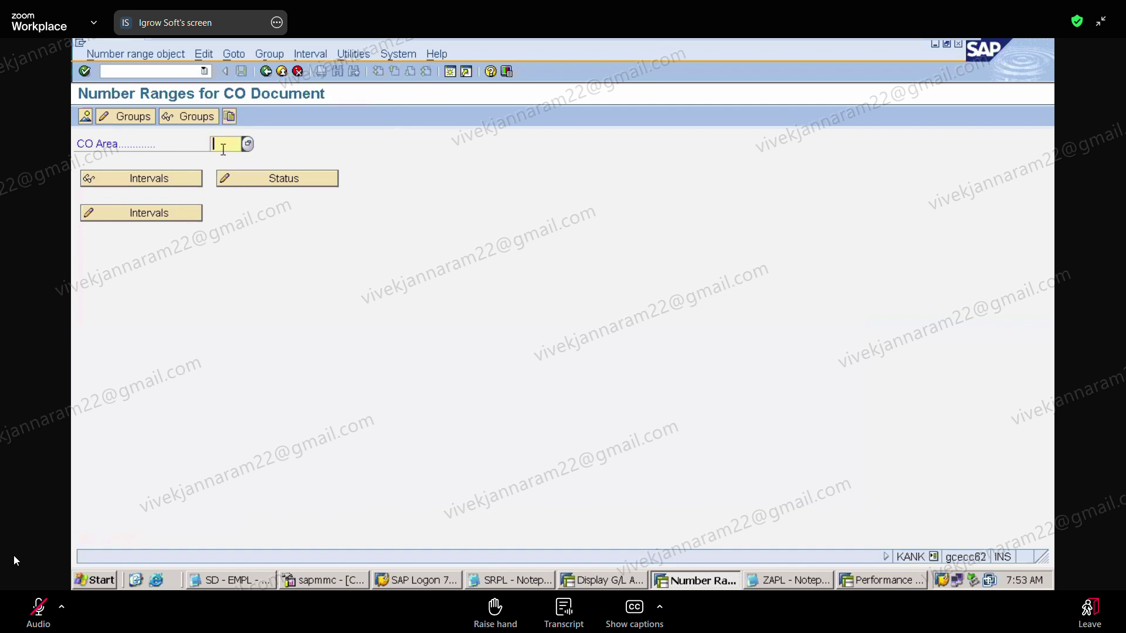
type("ZAPL")
left_click(129, 117)
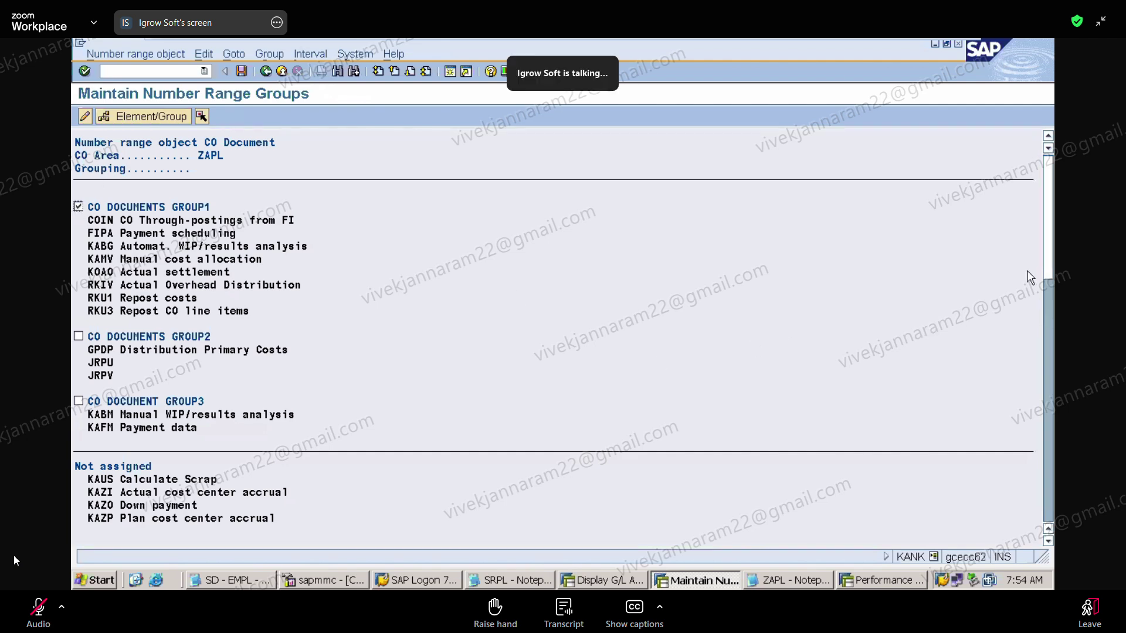
Assign the RKS element, Enter statistical key figures, to CO DOCUMENTS GROUP1 and save the number range groups, accepting the transport notice
left_click_drag(1049, 258, 1049, 501)
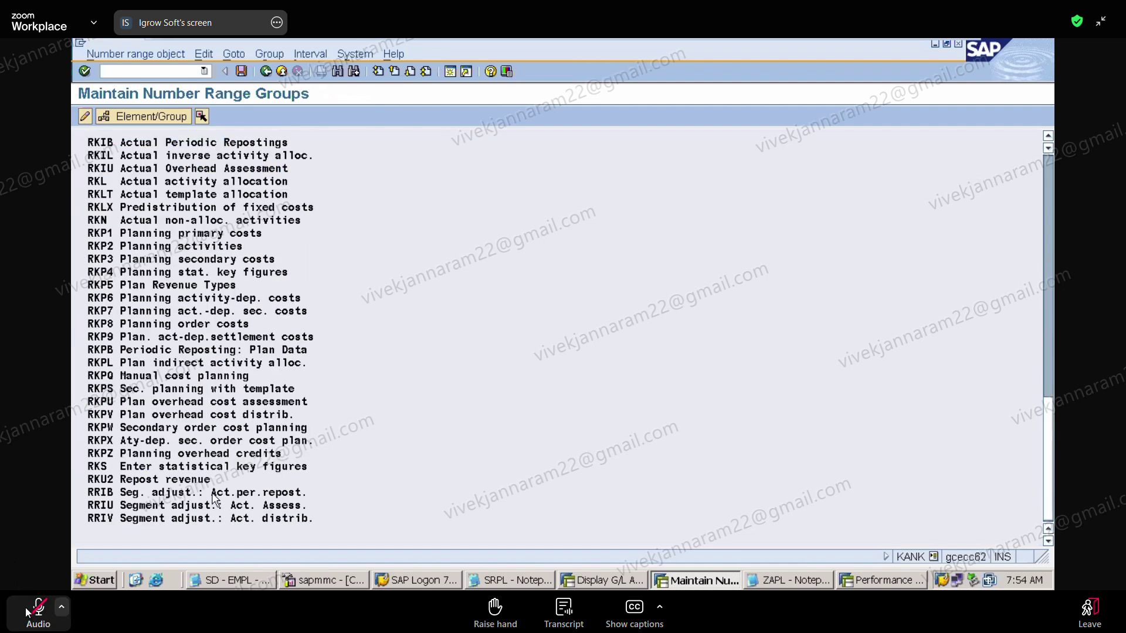
left_click(103, 467)
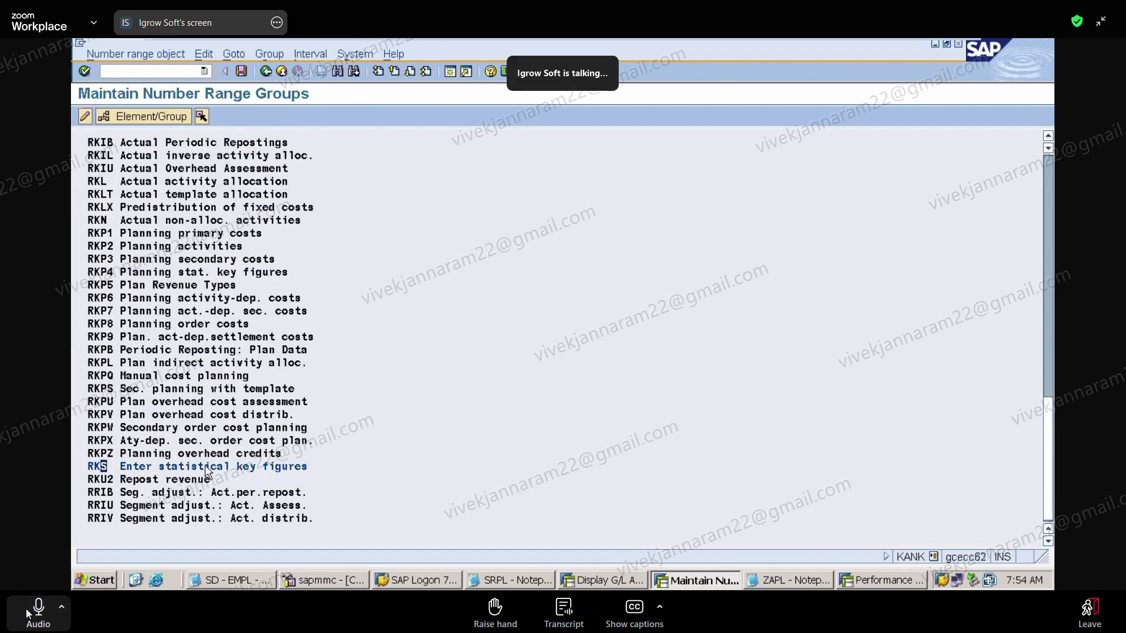
left_click(25, 613)
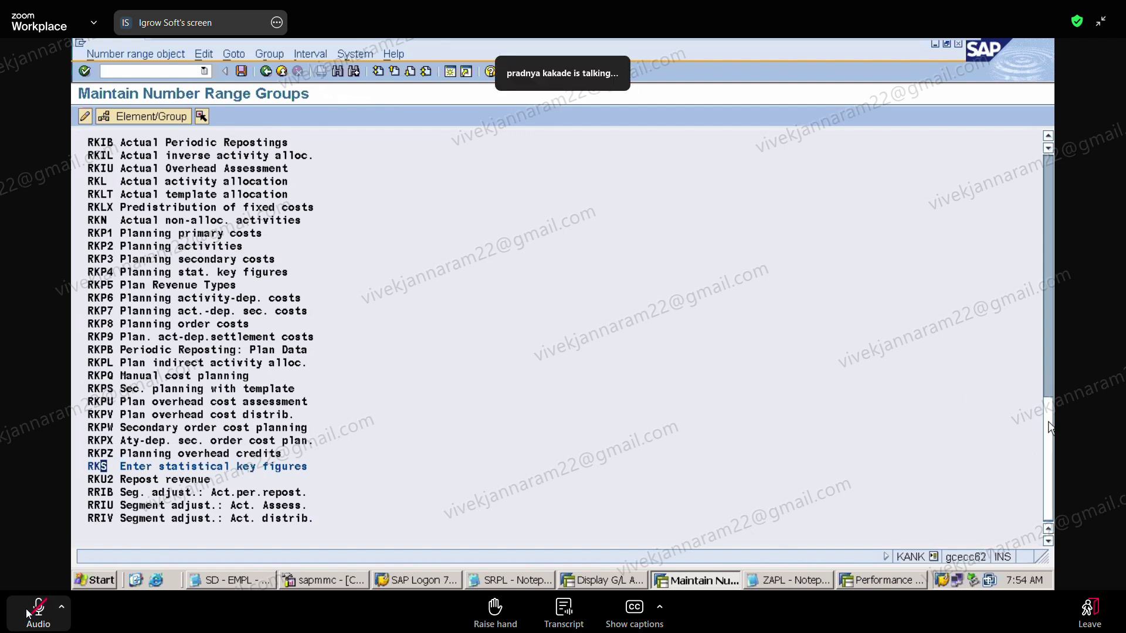
left_click_drag(1049, 418, 1049, 161)
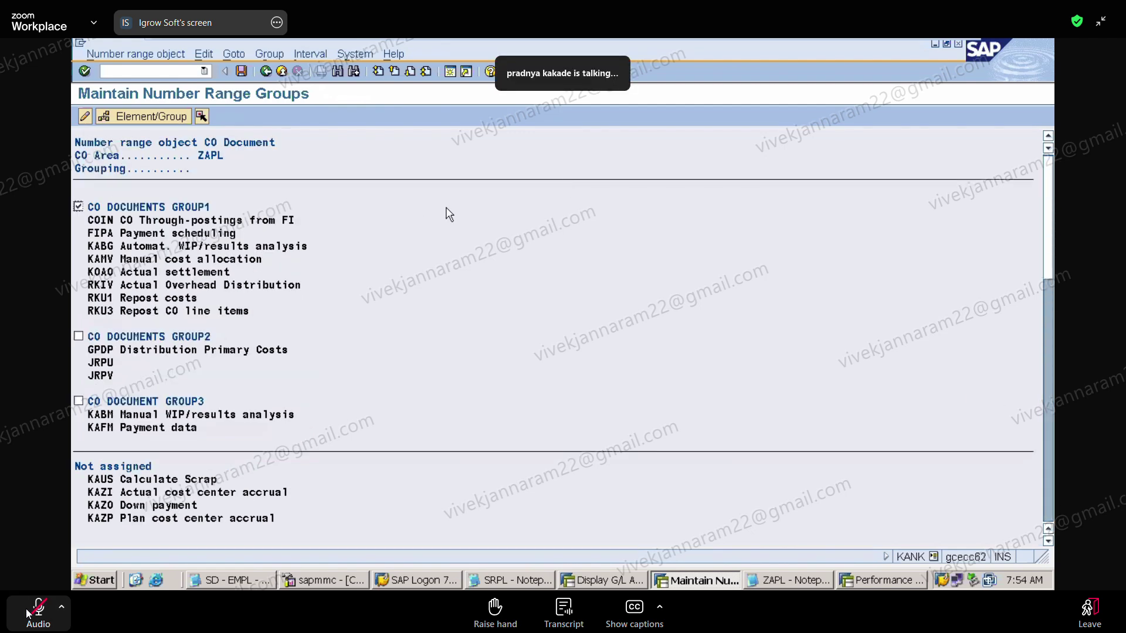
left_click(151, 116)
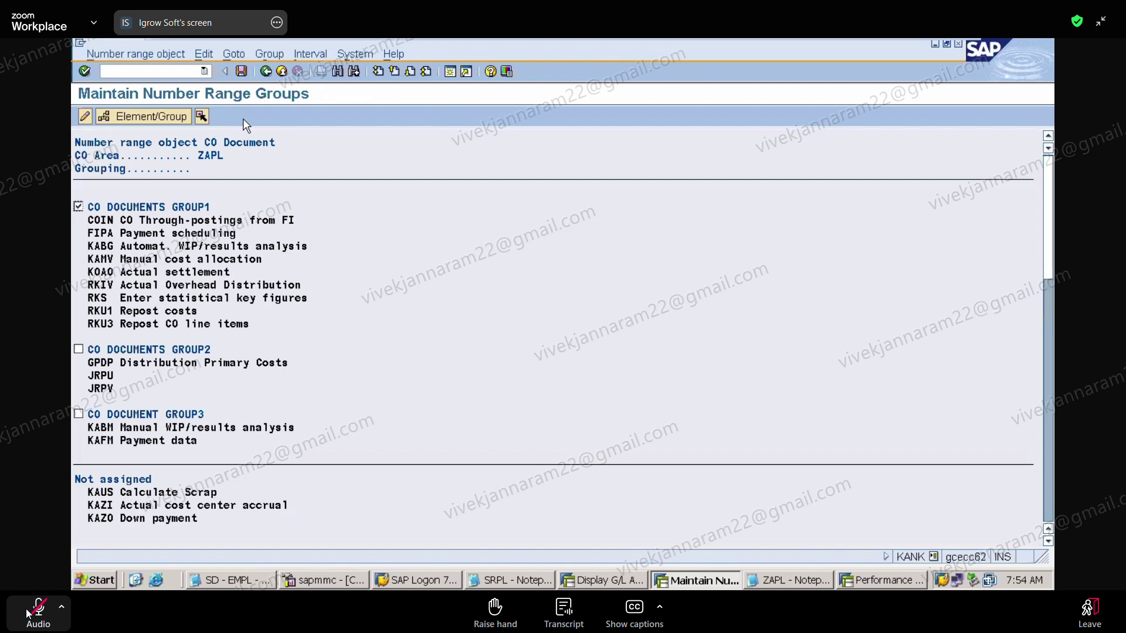
left_click(241, 72)
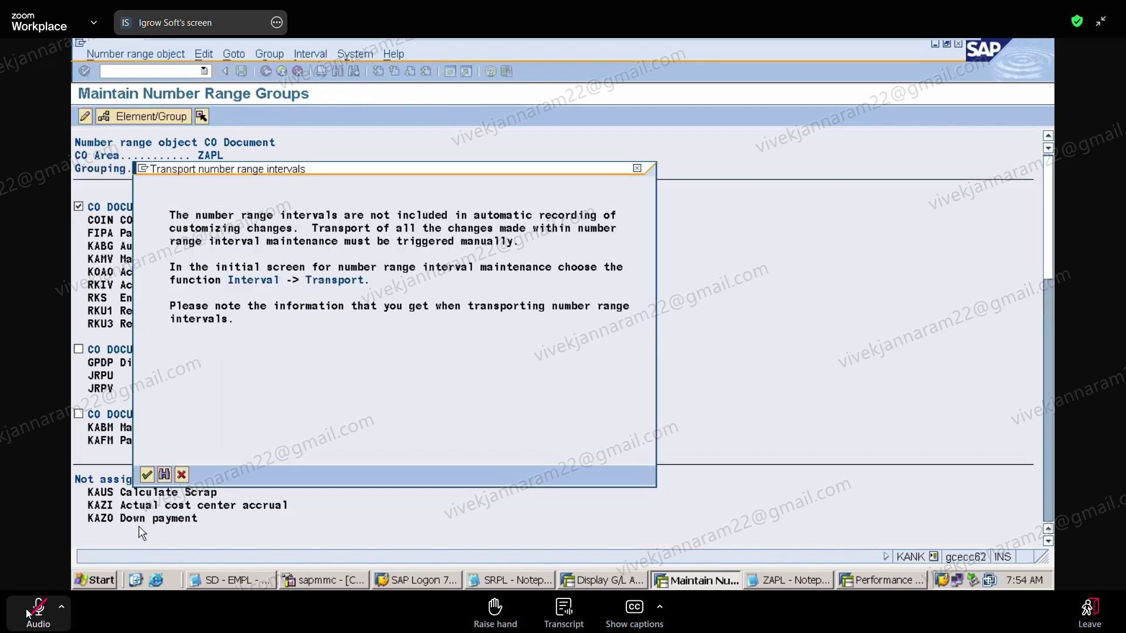
left_click(146, 475)
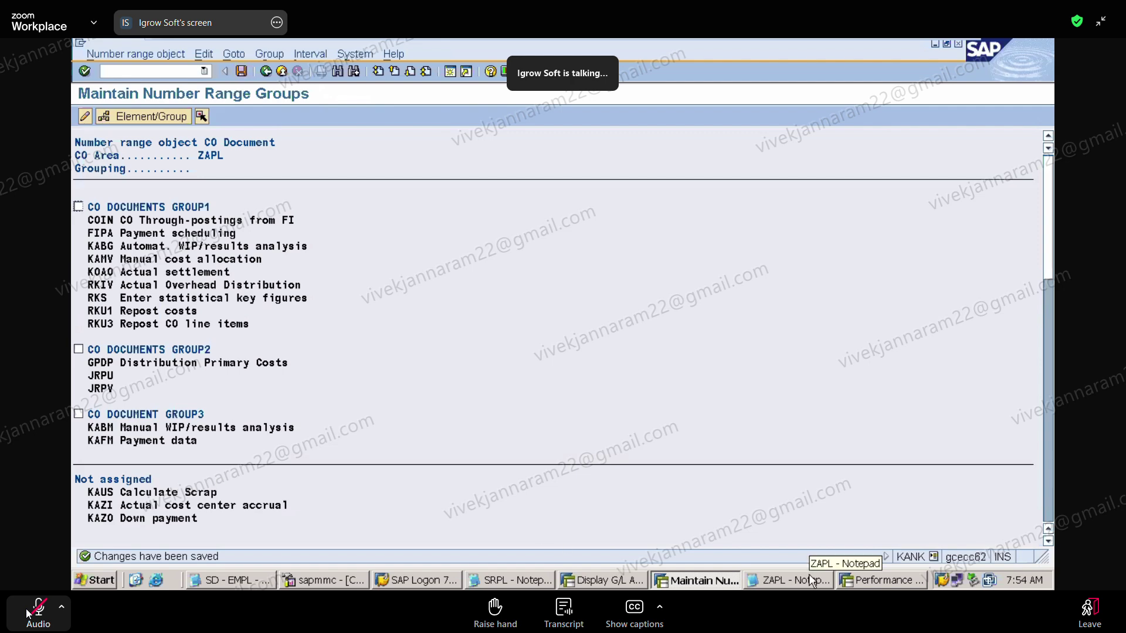
Switch to the ZAPL notes in Notepad and delete the blank line above the PROCESS1 units entry
left_click(788, 581)
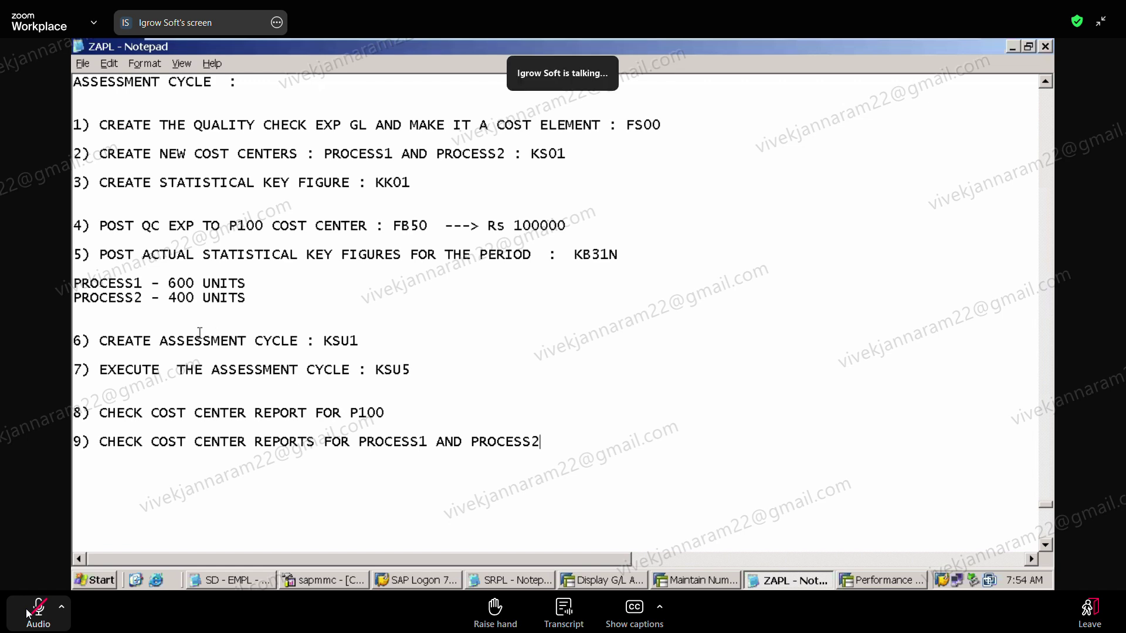
left_click(105, 271)
left_click(28, 613)
key("Delete")
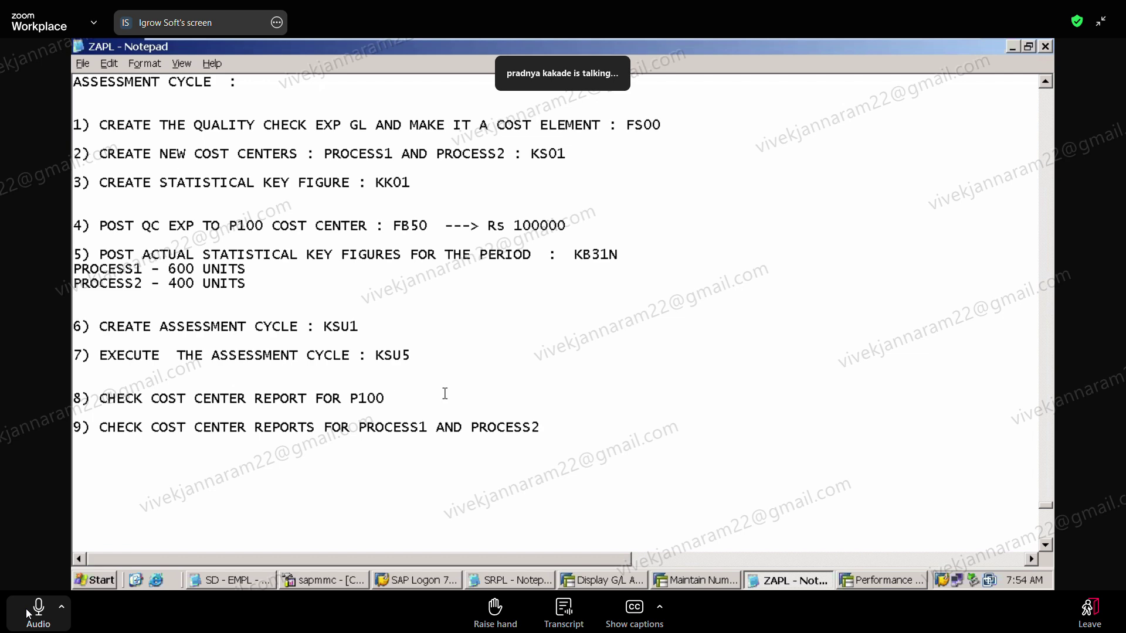
left_click(28, 613)
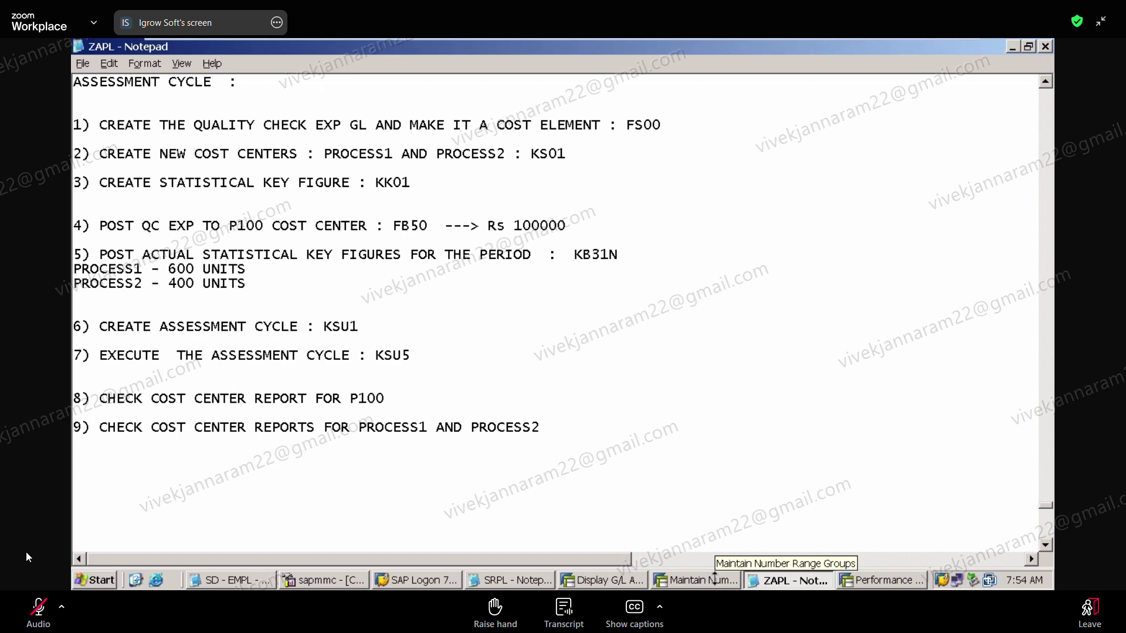
Return to the SAP statistical key figure entry from number range maintenance and post the PROCESS1 and PROCESS2 quantities
left_click(714, 562)
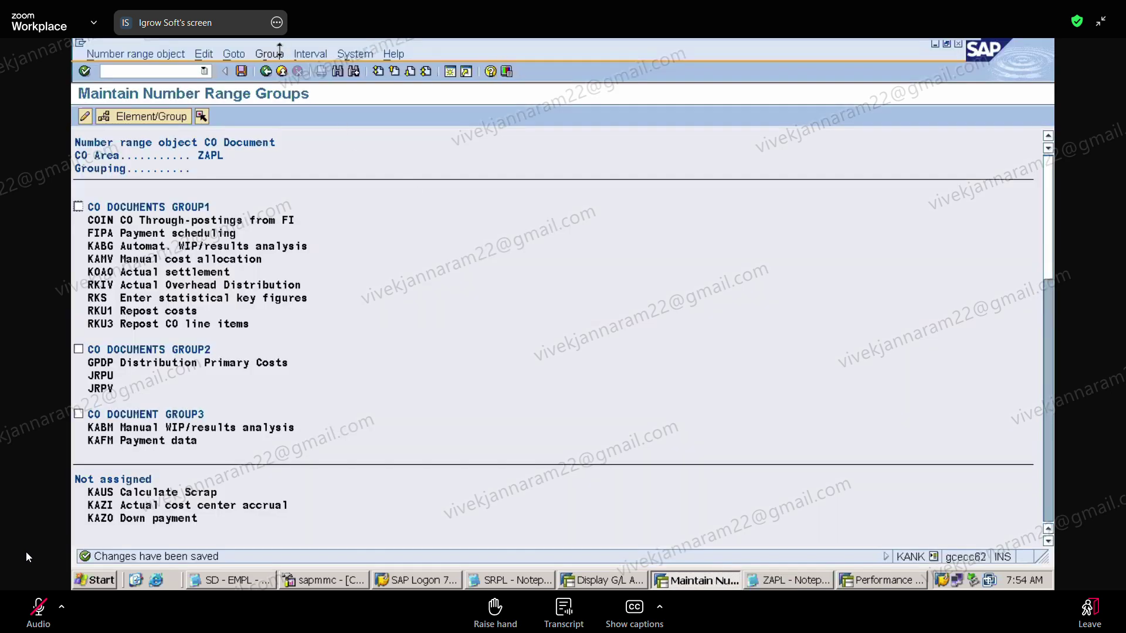
left_click(267, 71)
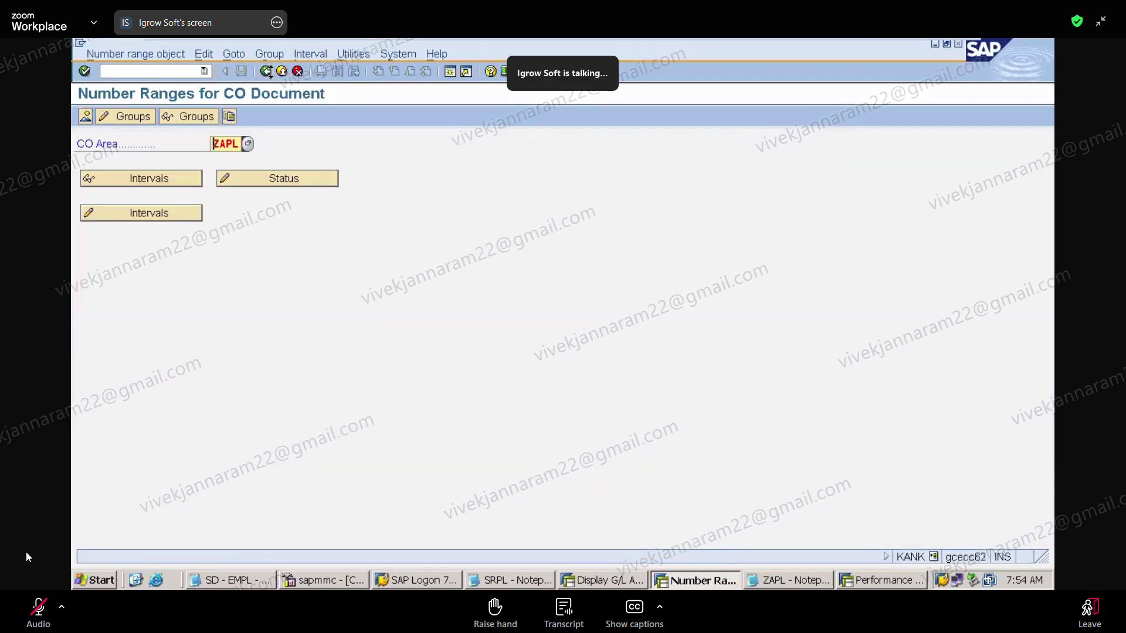
left_click(268, 72)
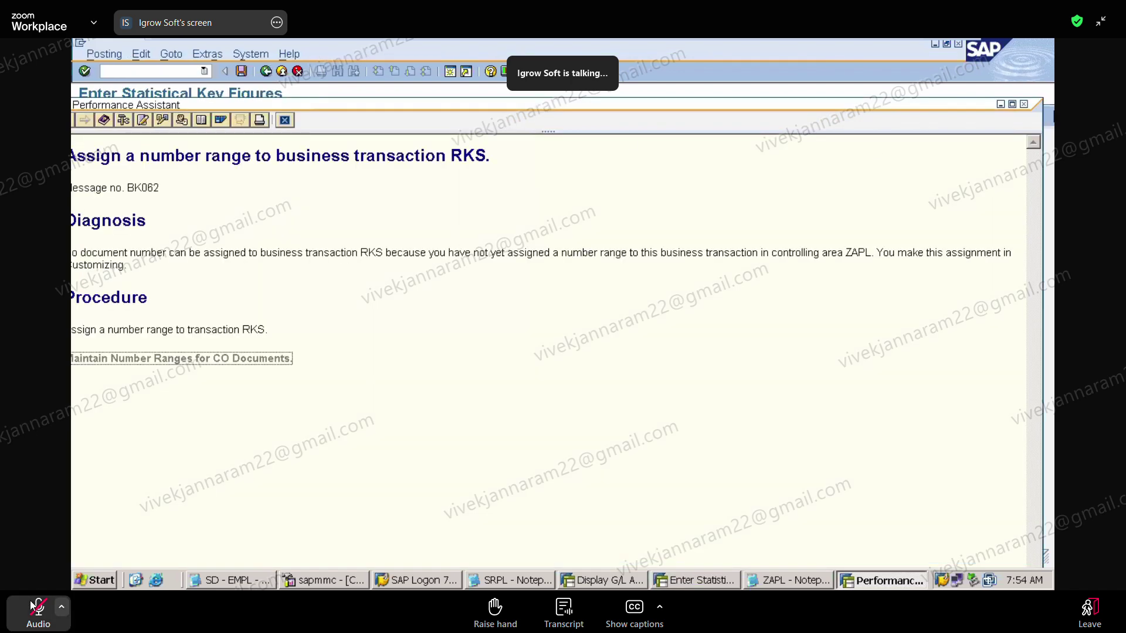
left_click(1023, 104)
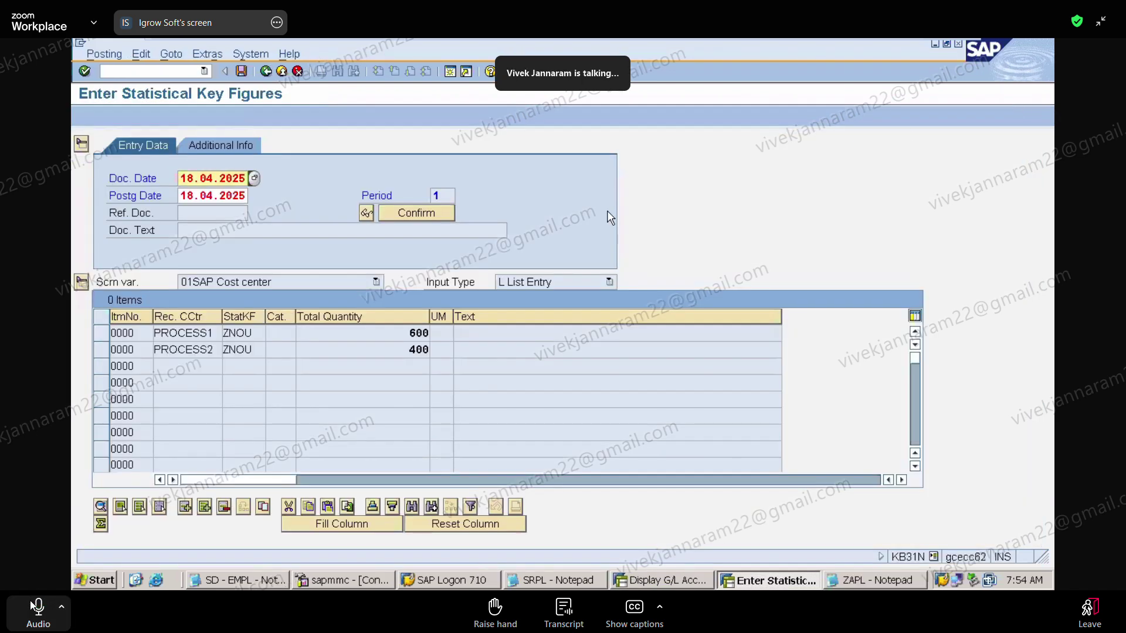
key("Return")
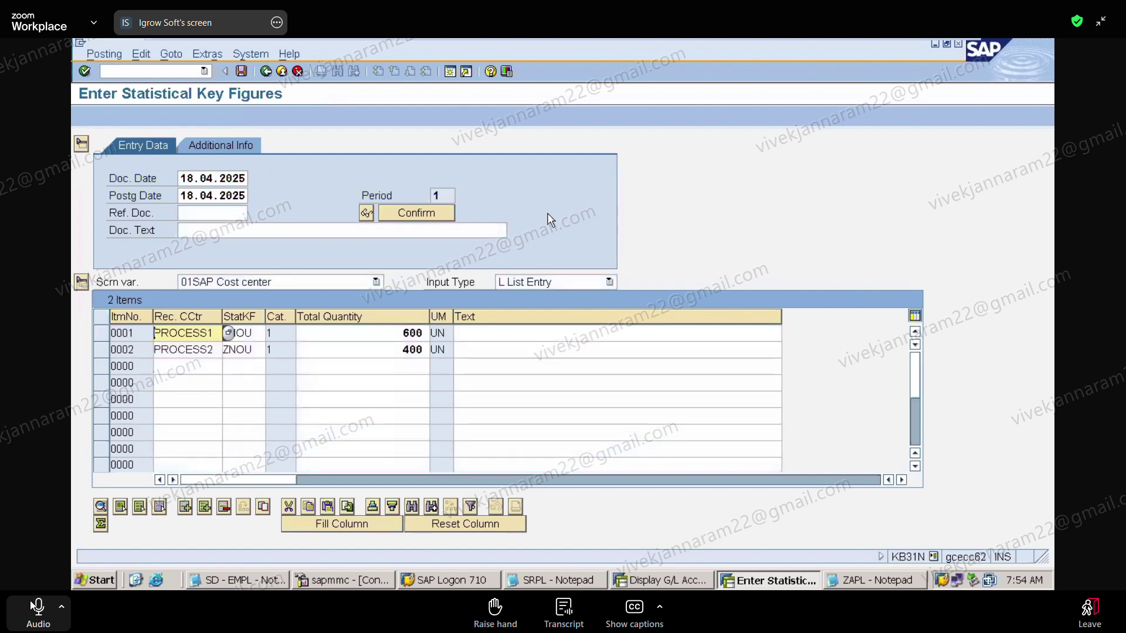
left_click(242, 72)
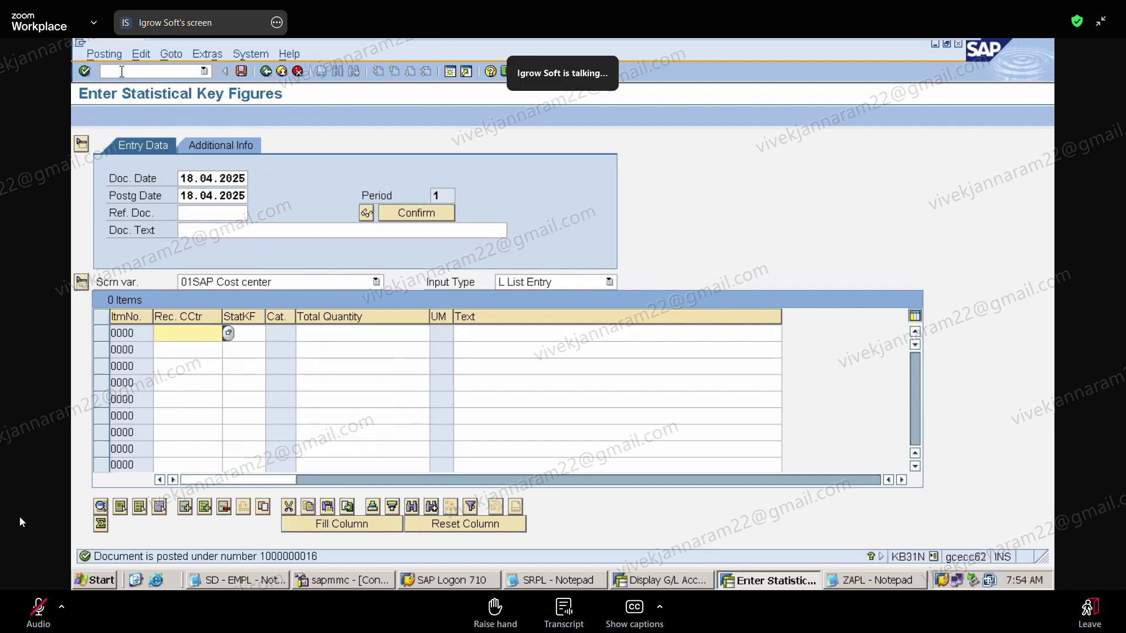
Open actual assessment cycle creation with transaction KSU1
left_click(120, 72)
type("/")
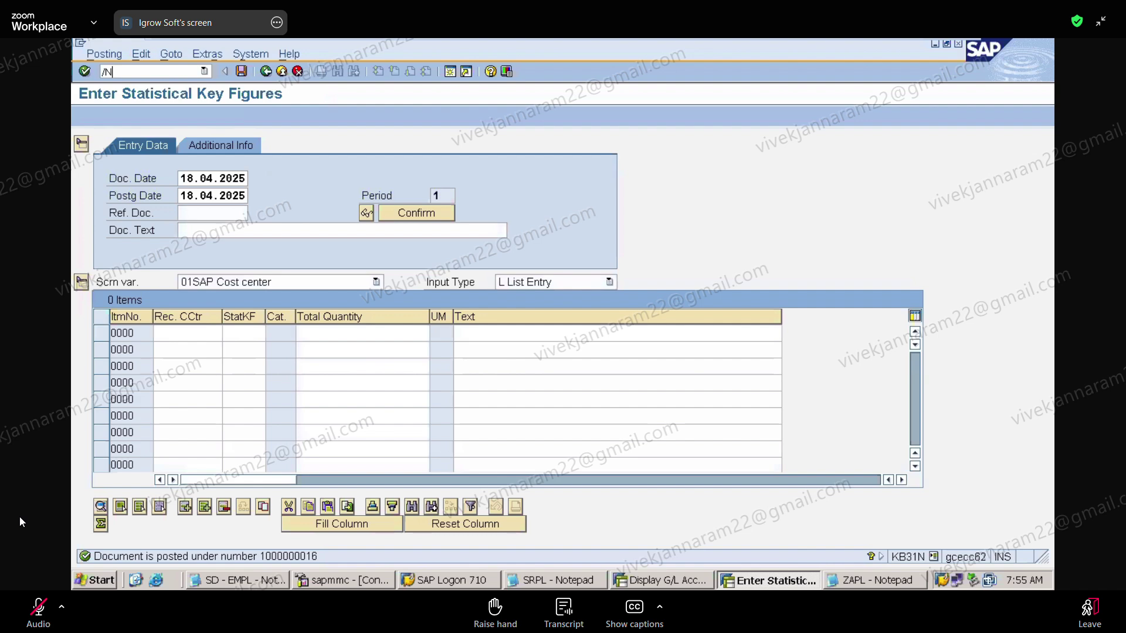
type("NKSV")
key("BackSpace")
left_click(39, 613)
type("U1")
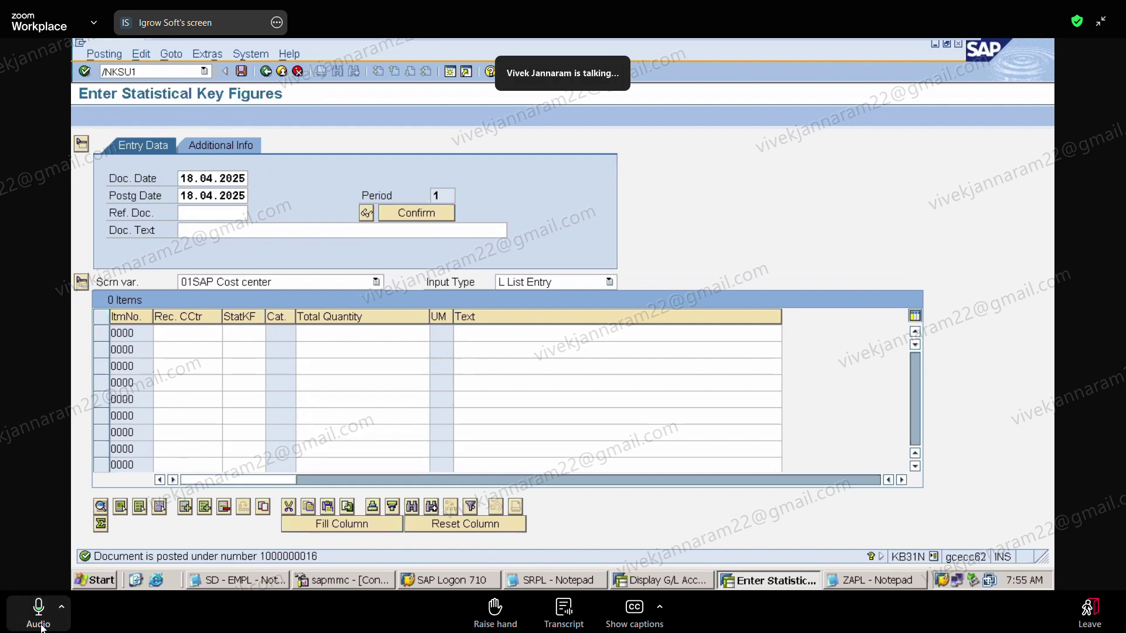
left_click(40, 622)
key("Return")
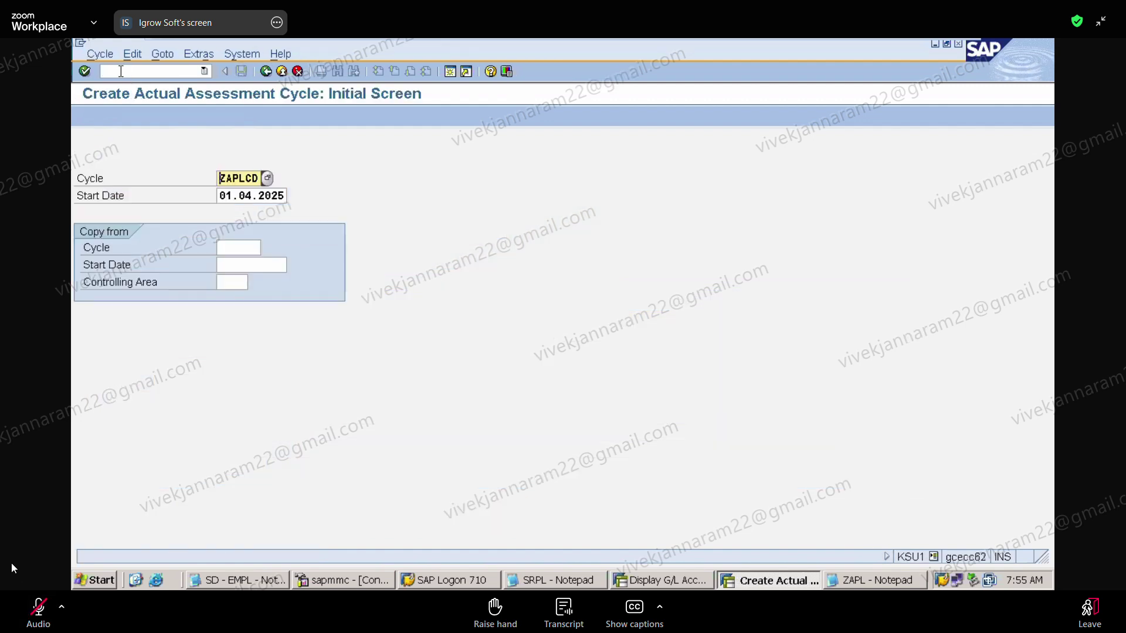
Name the new assessment cycle ZAPLQA, keeping the start date 01.04.2025, and proceed to its header data
key("Delete")
key("Delete")
key("Delete")
key("Delete")
key("Delete")
key("Delete")
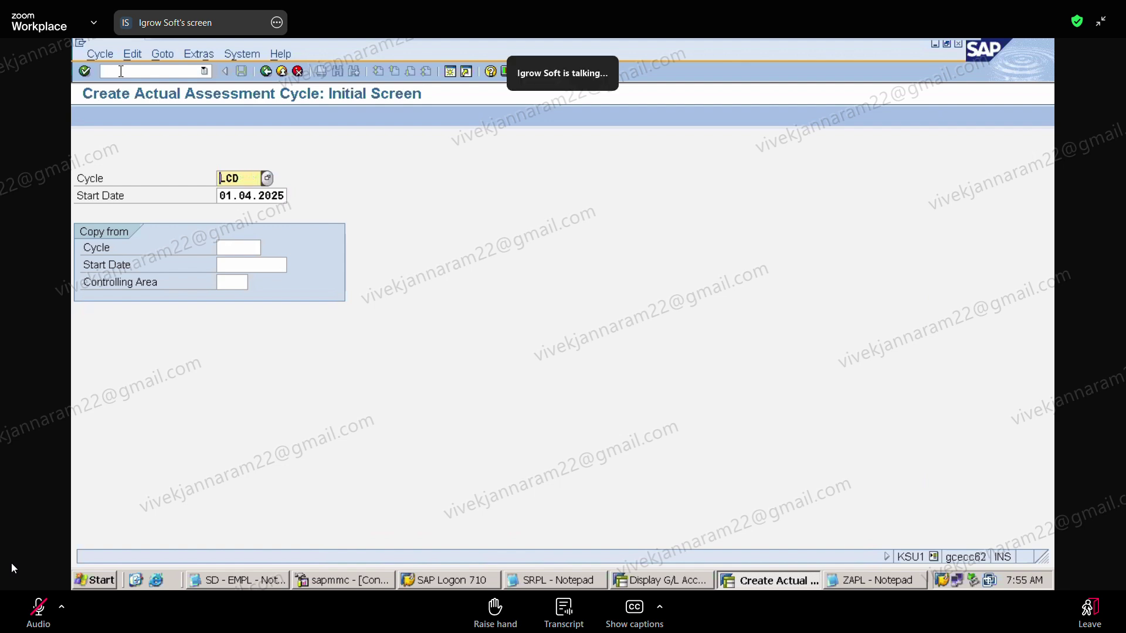
type("Z")
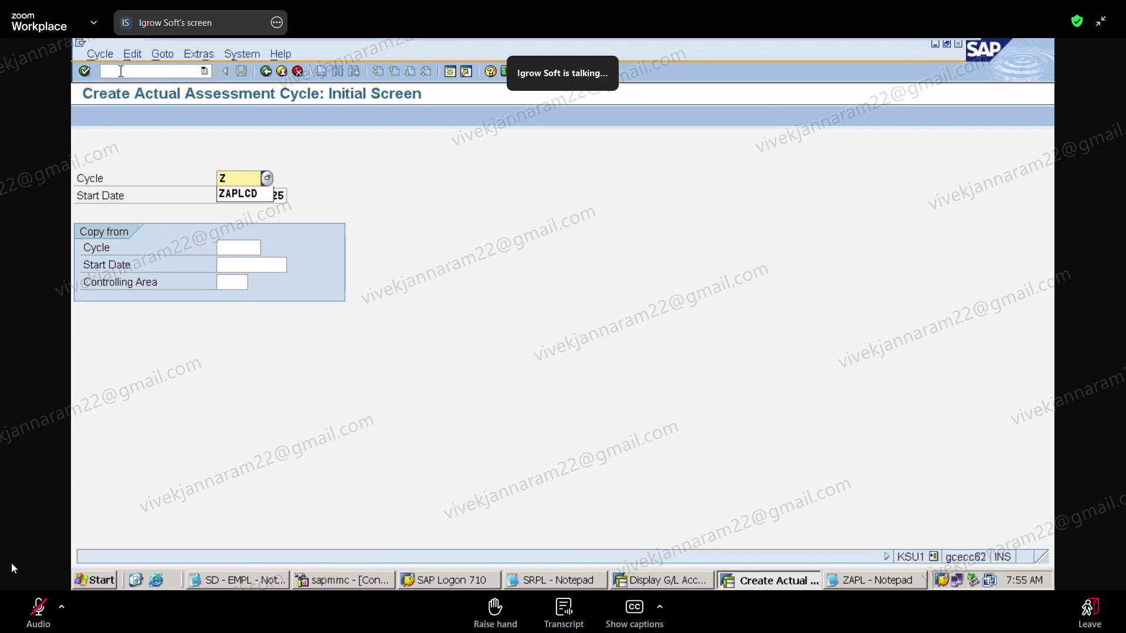
type("APLQA")
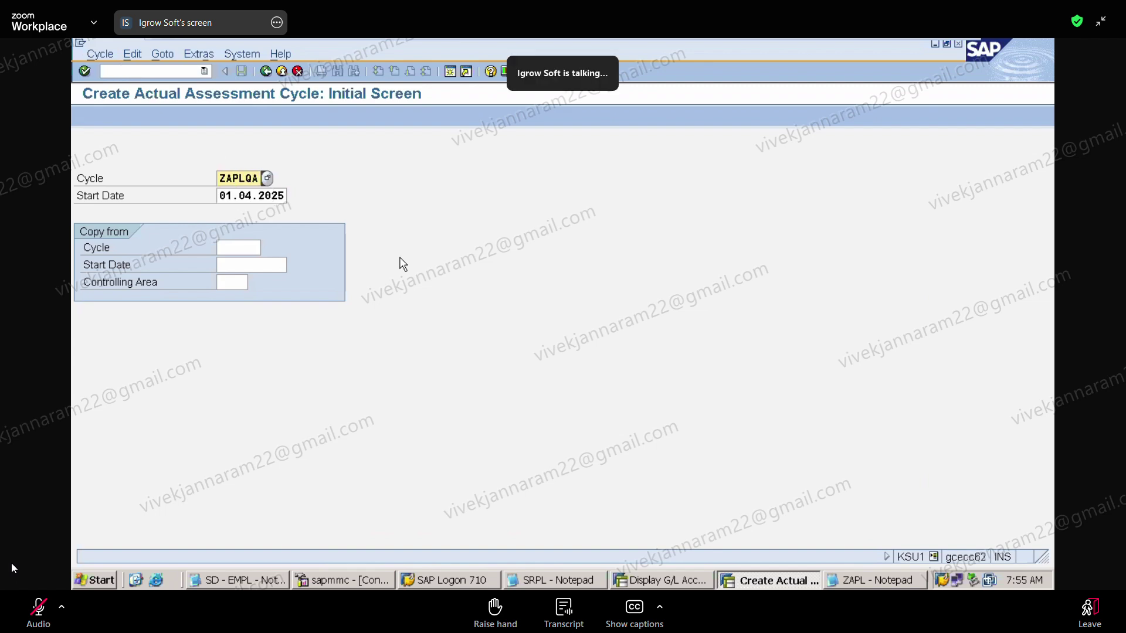
key("Return")
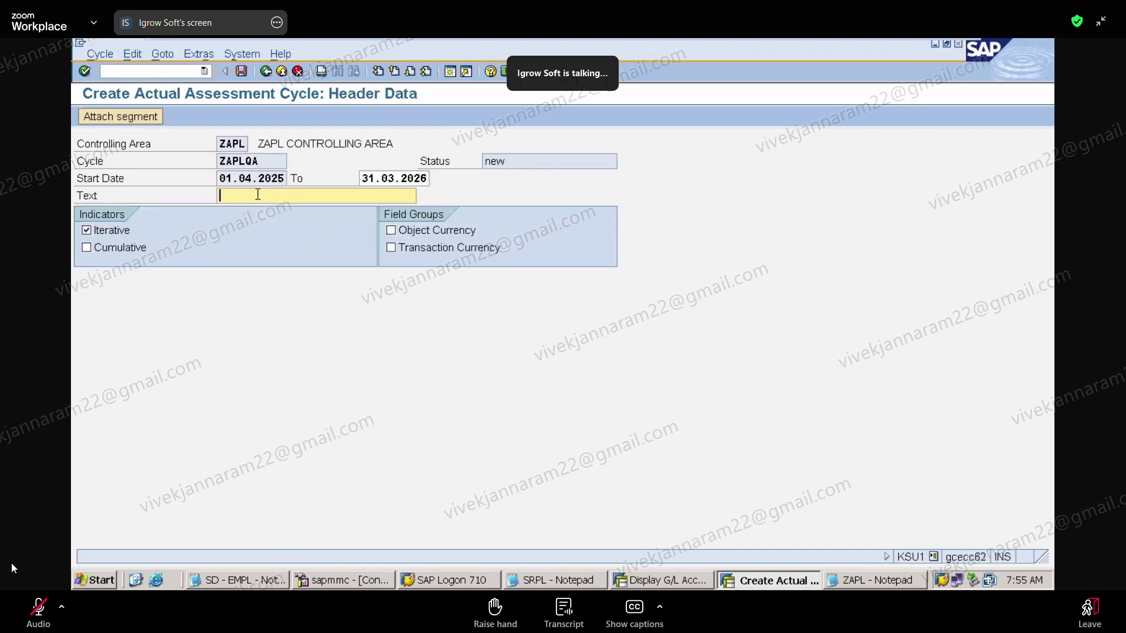
type("QC ASS")
key("BackSpace")
key("BackSpace")
key("BackSpace")
key("BackSpace")
key("BackSpace")
key("BackSpace")
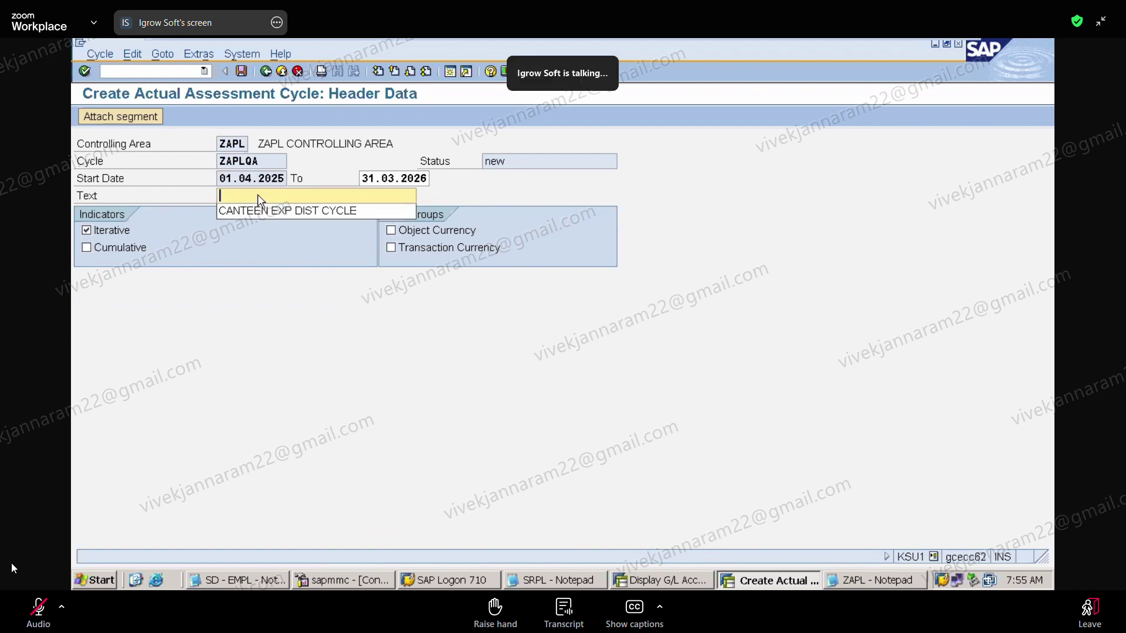
Switch to the ZAPL notes in Notepad and insert three blank lines both below and above the CREATE ASSESSMENT CYCLE line
left_click(886, 582)
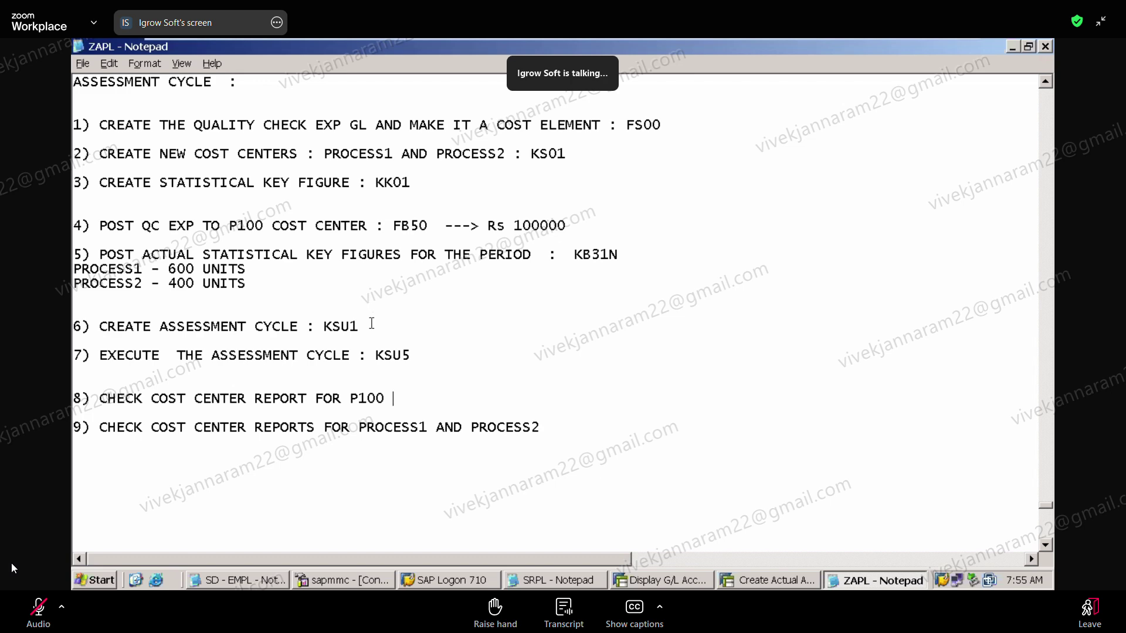
key("Return")
key("Return")
key("Return")
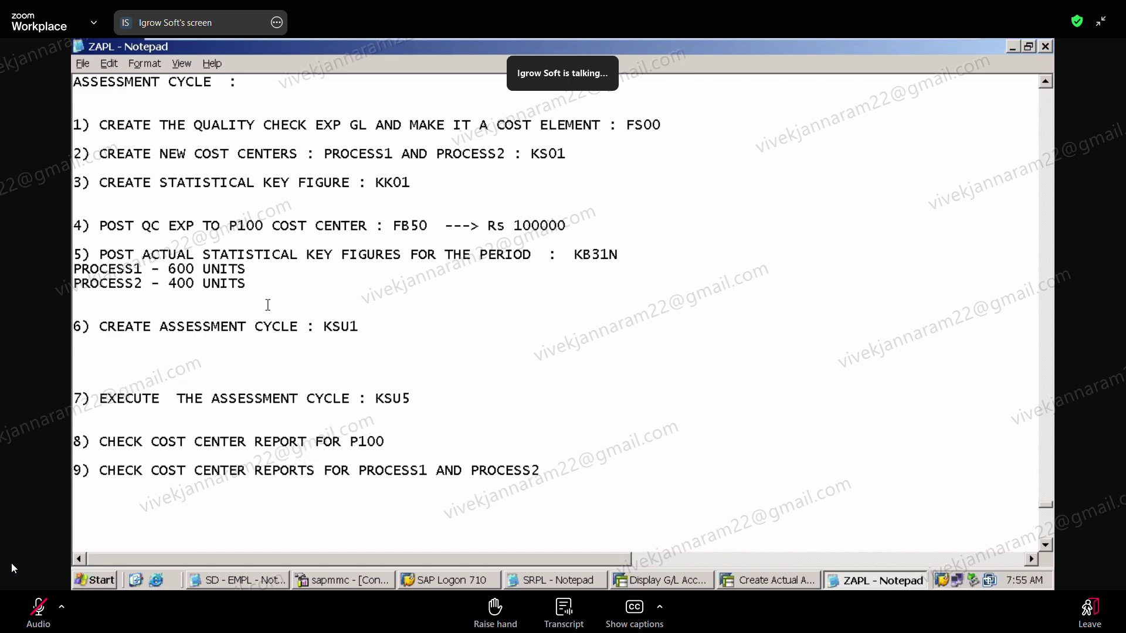
left_click(259, 303)
key("Return")
key("Return")
key("Return")
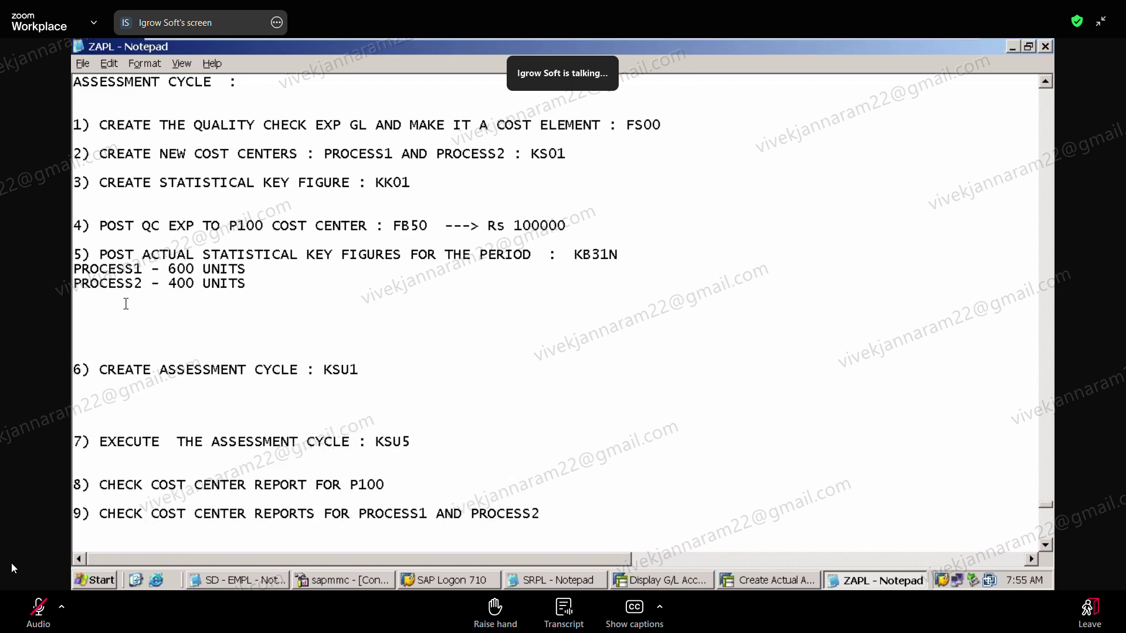
Add the line "6) CREATE SECONDARY COST ELEMENT : KA06" below the PROCESS2 units entry
left_click(118, 316)
type("6) CREATE SECONDARY CSOT")
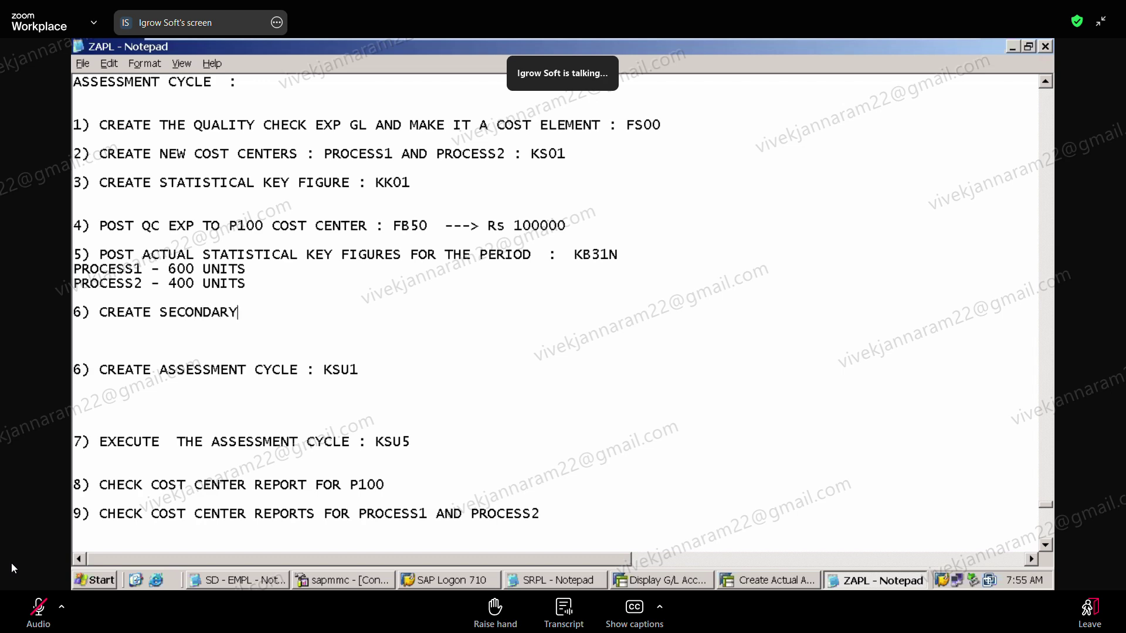
key("BackSpace")
key("BackSpace")
key("BackSpace")
type("OST LEMETN")
key("BackSpace")
key("BackSpace")
key("BackSpace")
key("BackSpace")
key("BackSpace")
key("BackSpace")
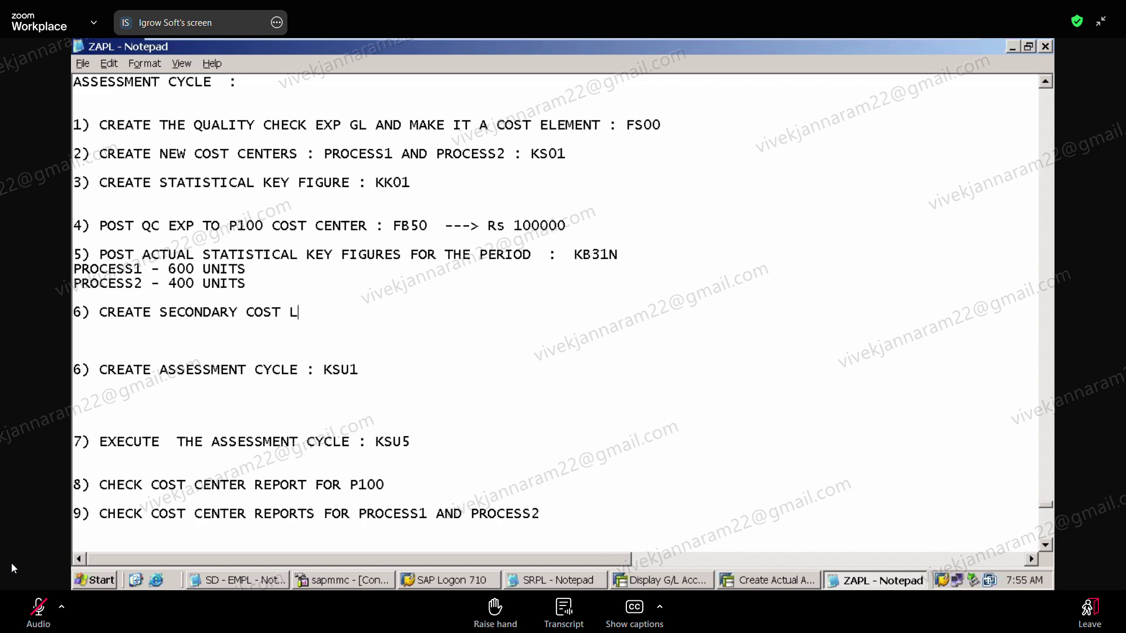
type("EKENT")
key("BackSpace")
key("BackSpace")
key("BackSpace")
key("BackSpace")
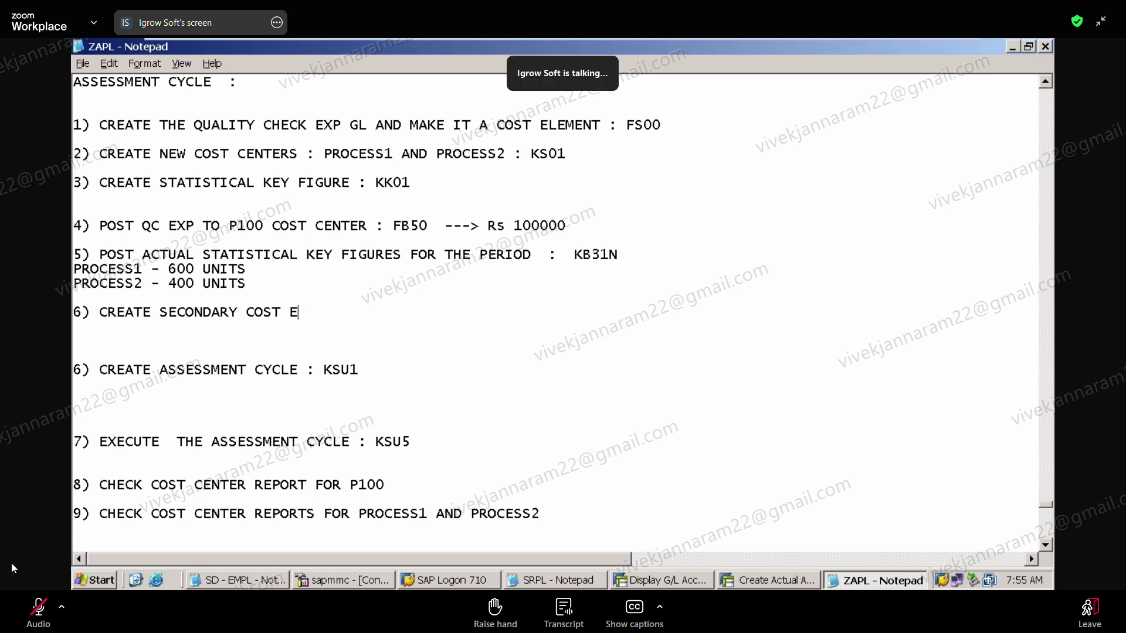
type("LEMENT : KA06")
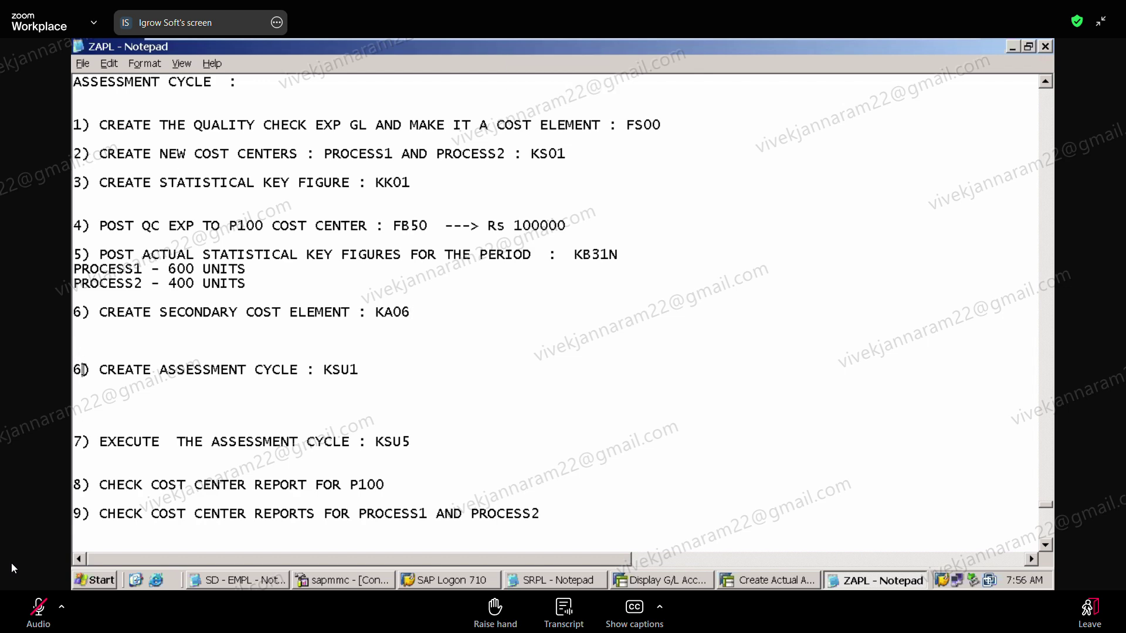
Renumber the notes so creating the assessment cycle is 7, executing it 8, and the two cost center report checks 9 and 10
left_click(83, 369)
key("BackSpace")
type("7")
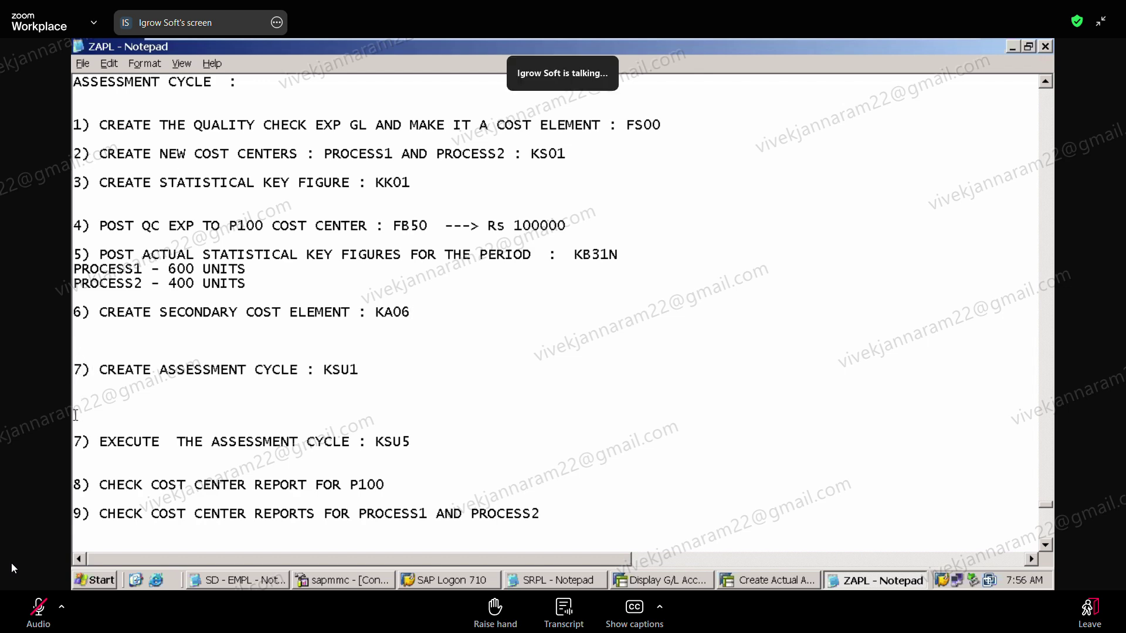
left_click(83, 441)
key("BackSpace")
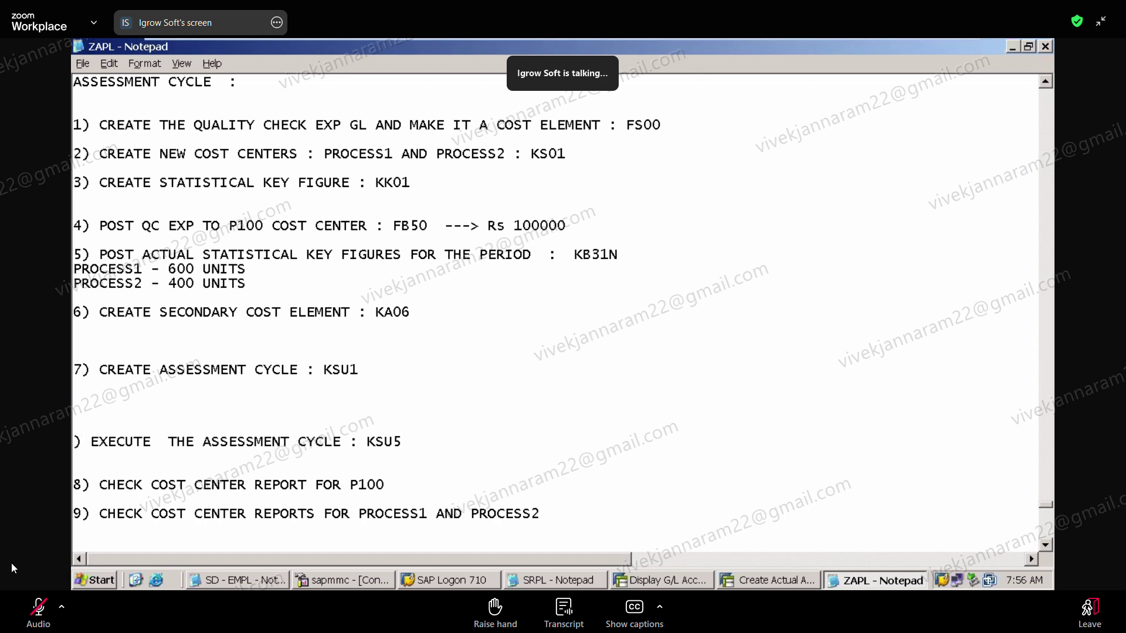
type("8")
left_click(81, 485)
key("BackSpace")
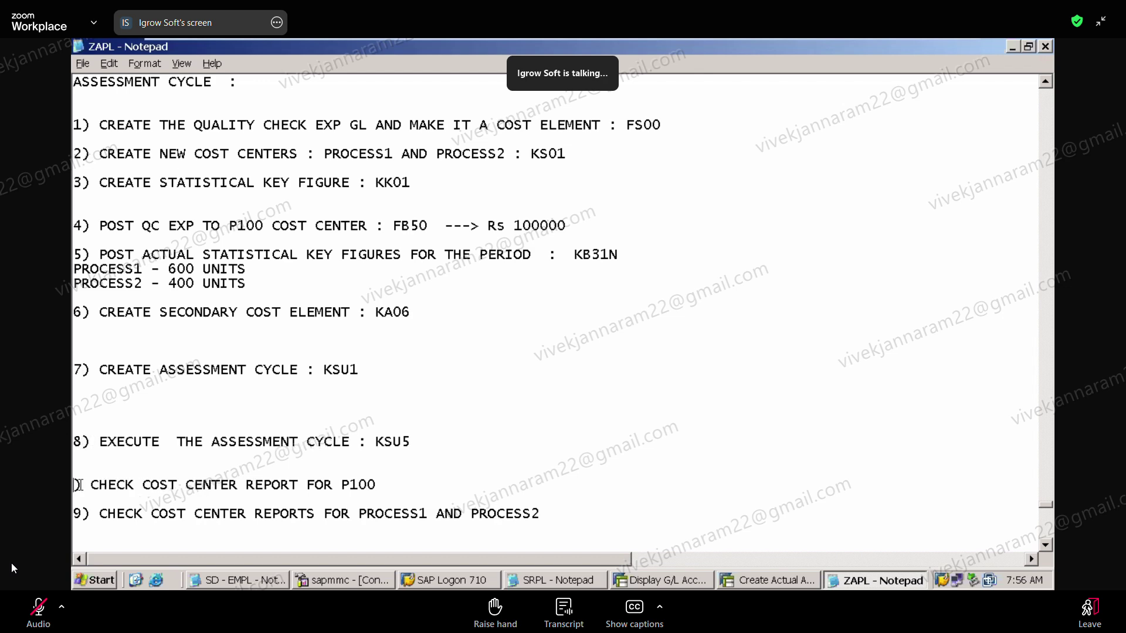
type("9")
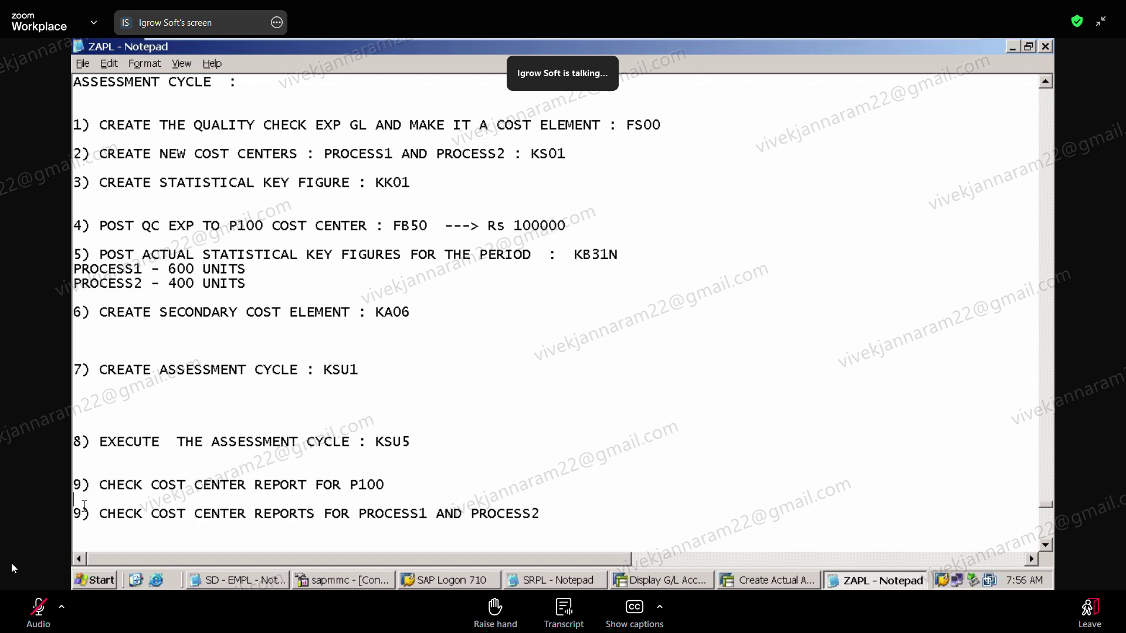
left_click(85, 514)
key("BackSpace")
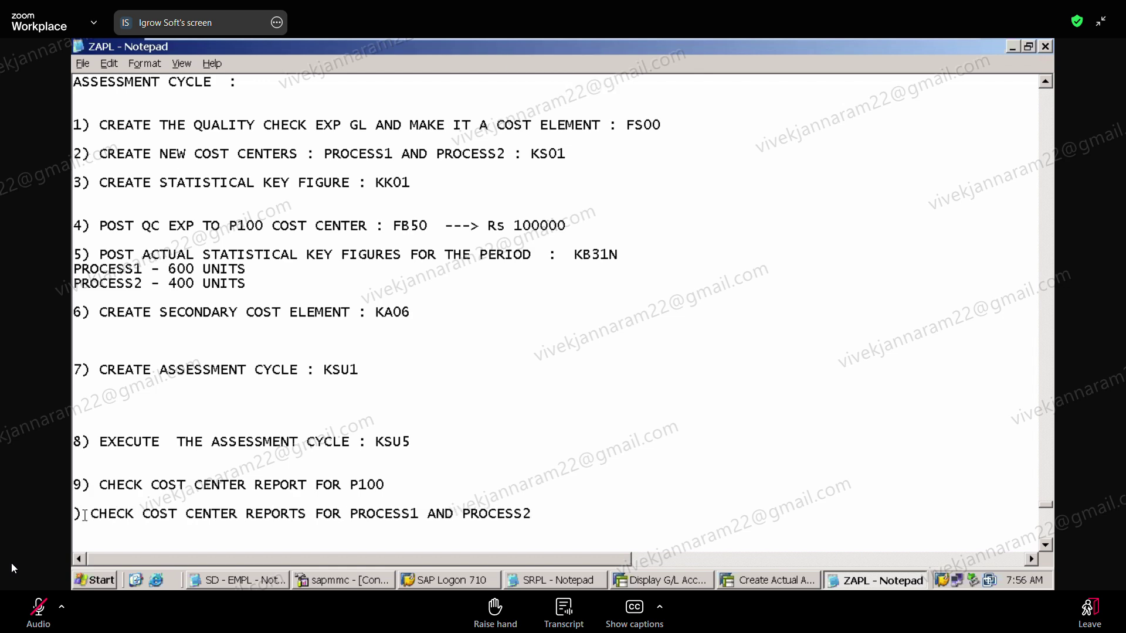
type("10")
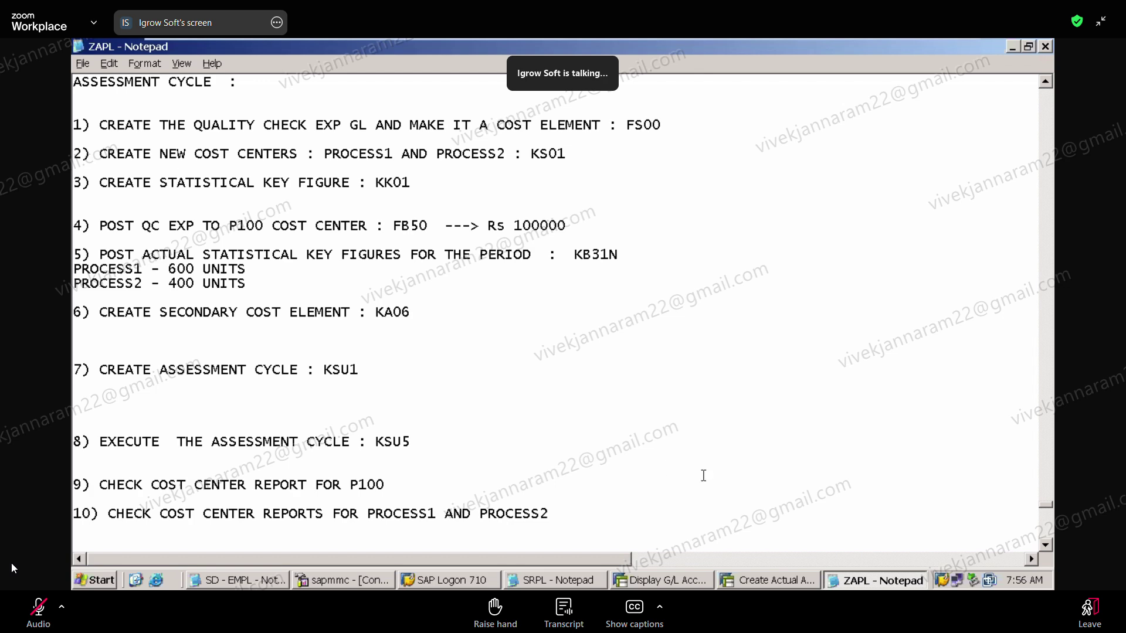
Switch to the SAP assessment cycle header, enter the text "QC ASSESSMENT CYLE", and attach a segment ready for its assessment cost element
left_click(791, 582)
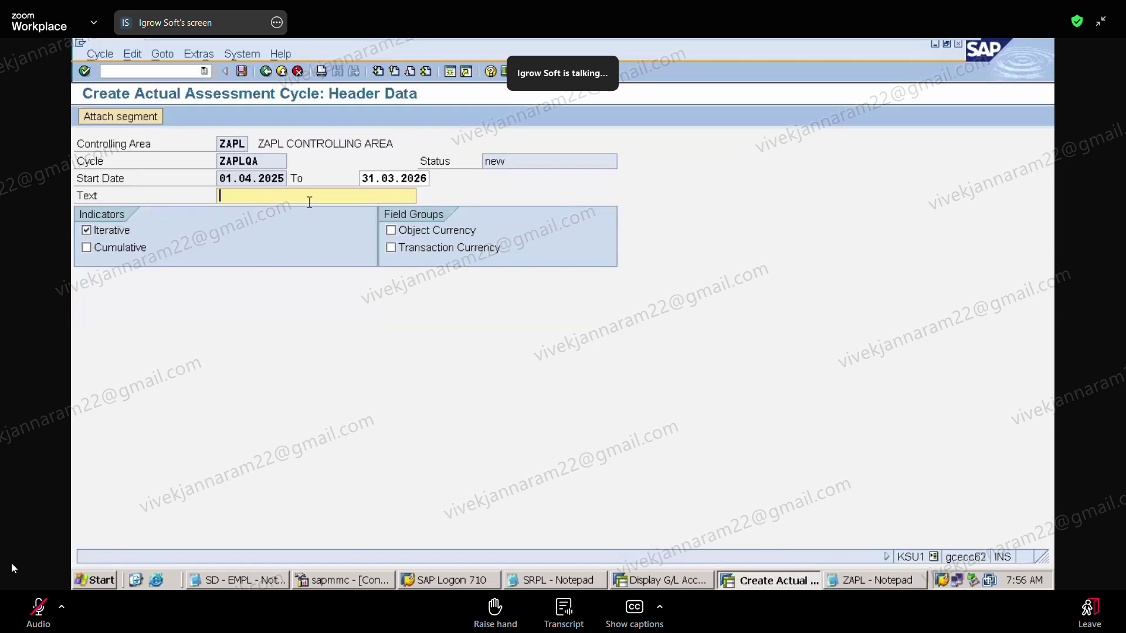
type("QC ASSESSMENT CYLE")
left_click(132, 113)
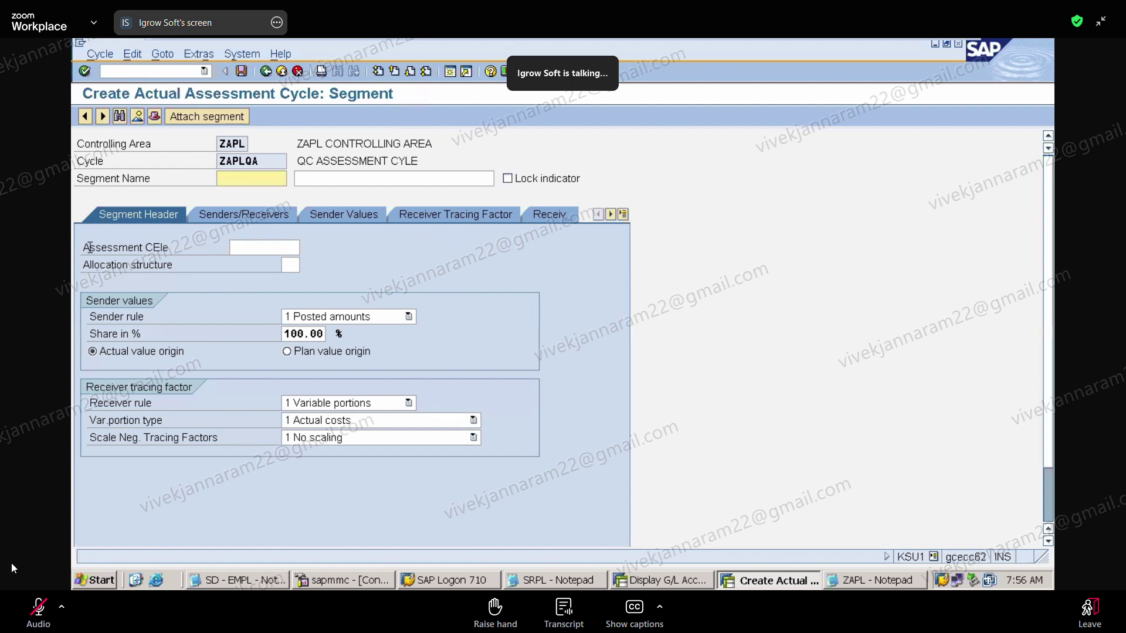
left_click_drag(85, 246, 177, 253)
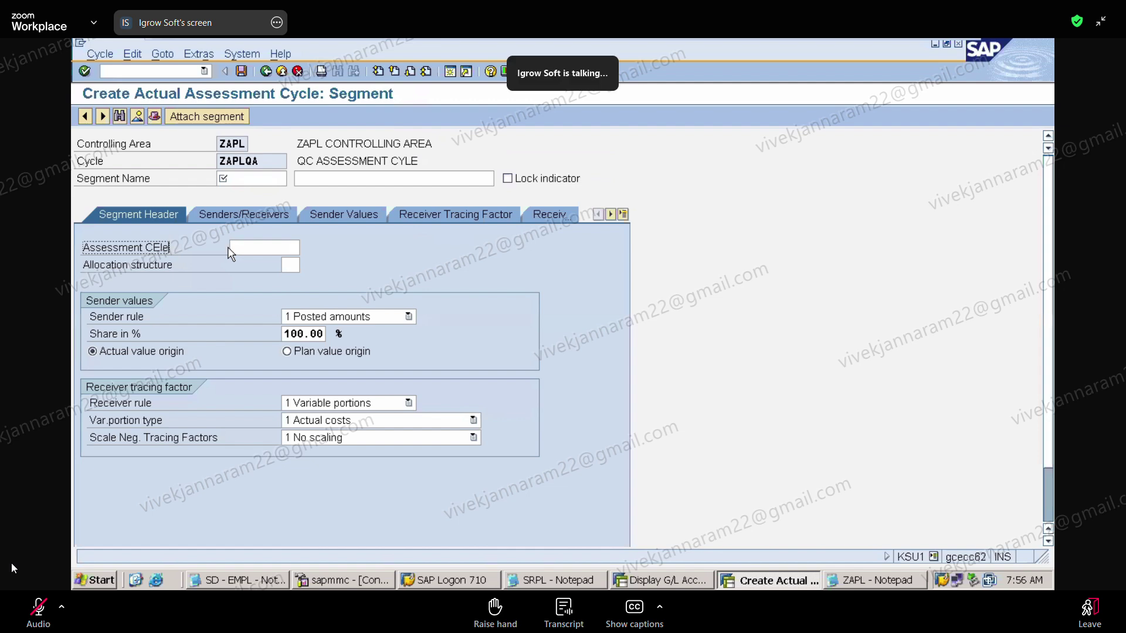
left_click(235, 248)
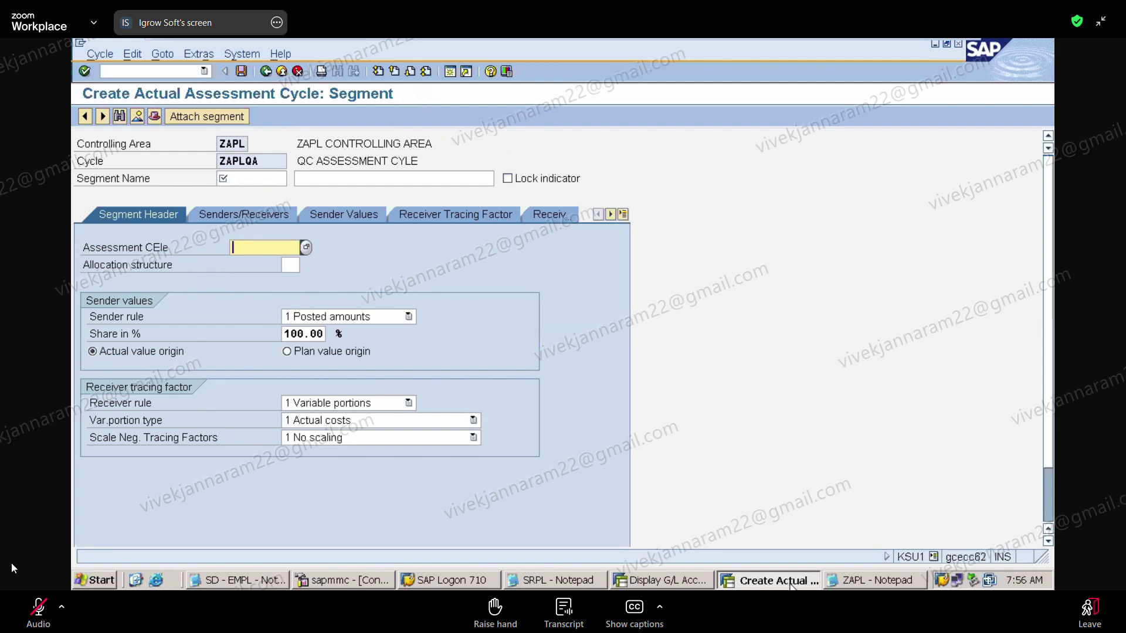
Switch to the ZAPL notes in Notepad and delete one blank line before item 4 and two each before items 7 and 8
left_click(844, 586)
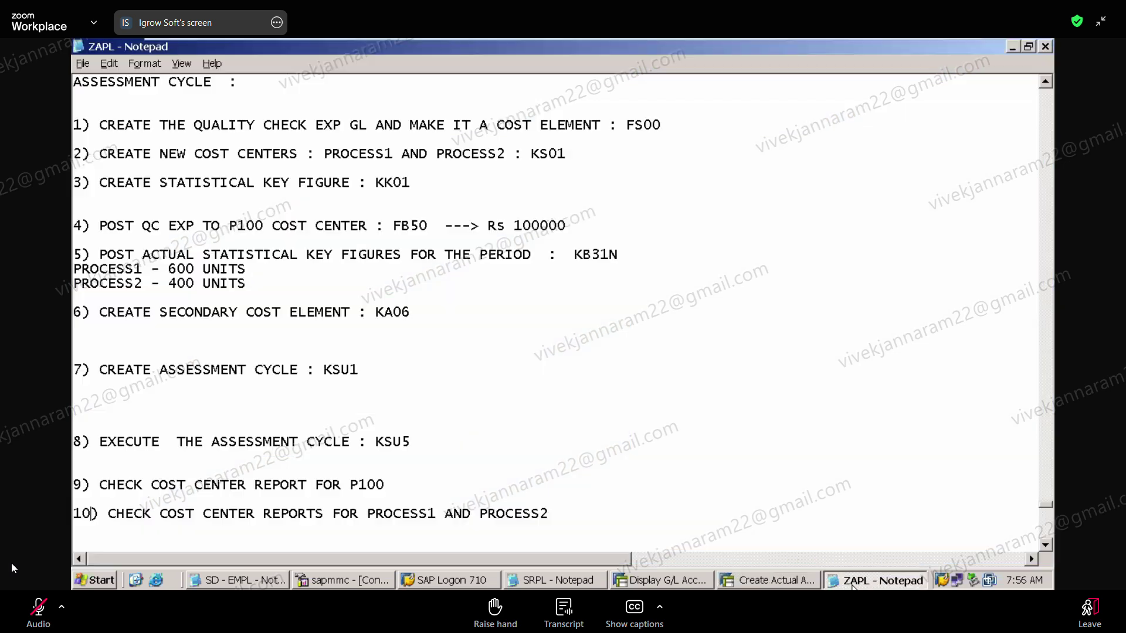
left_click(823, 519)
left_click(1045, 545)
left_click(1045, 544)
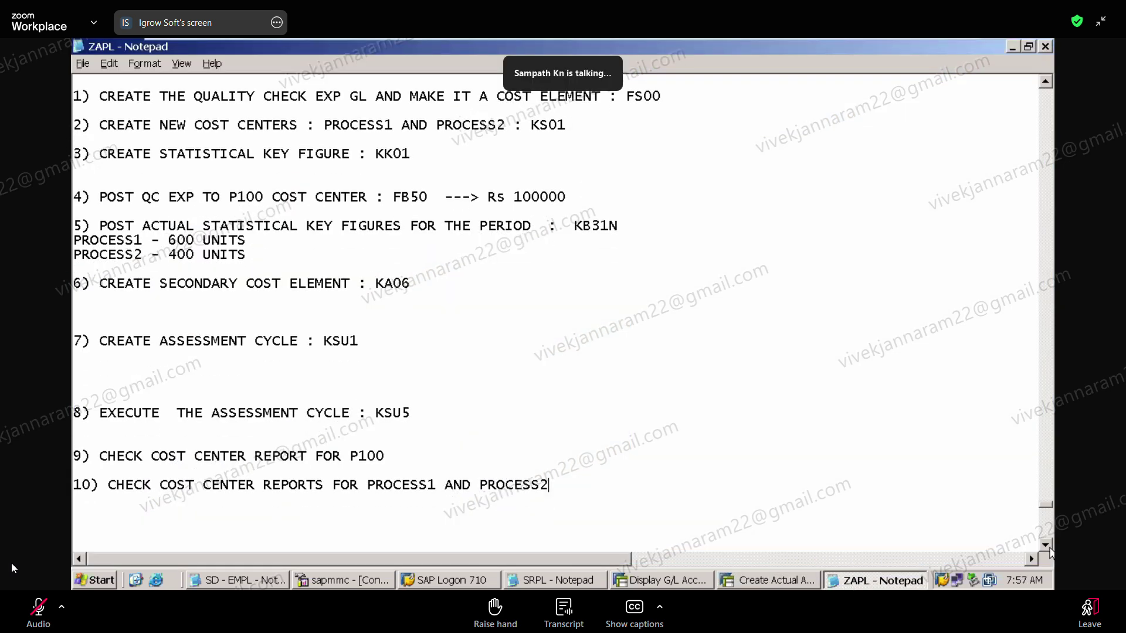
left_click(187, 178)
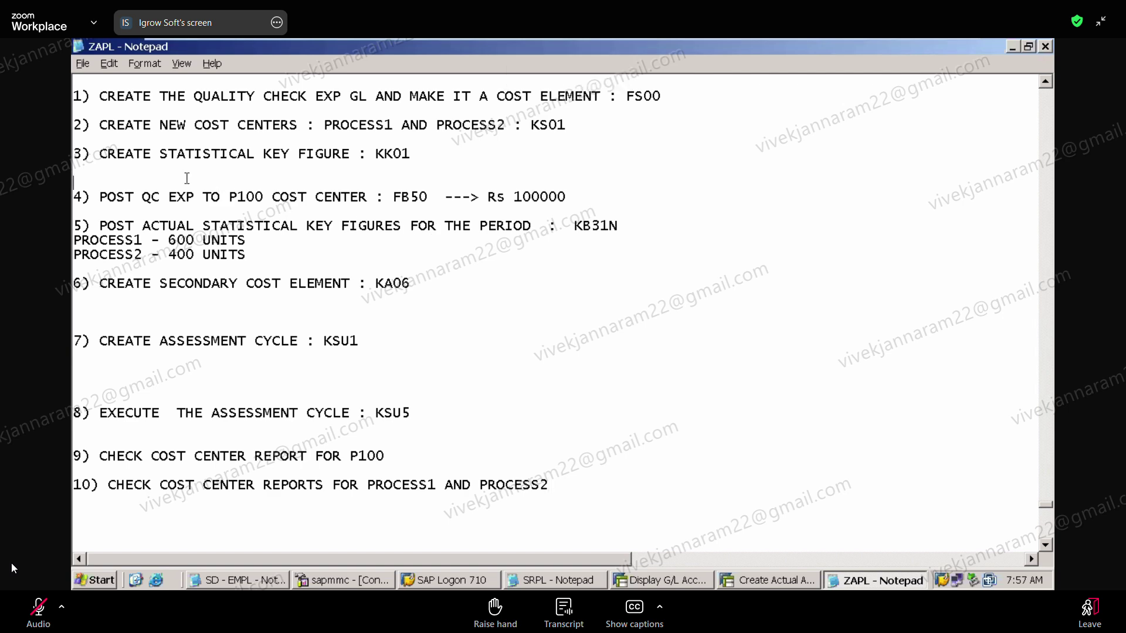
key("BackSpace")
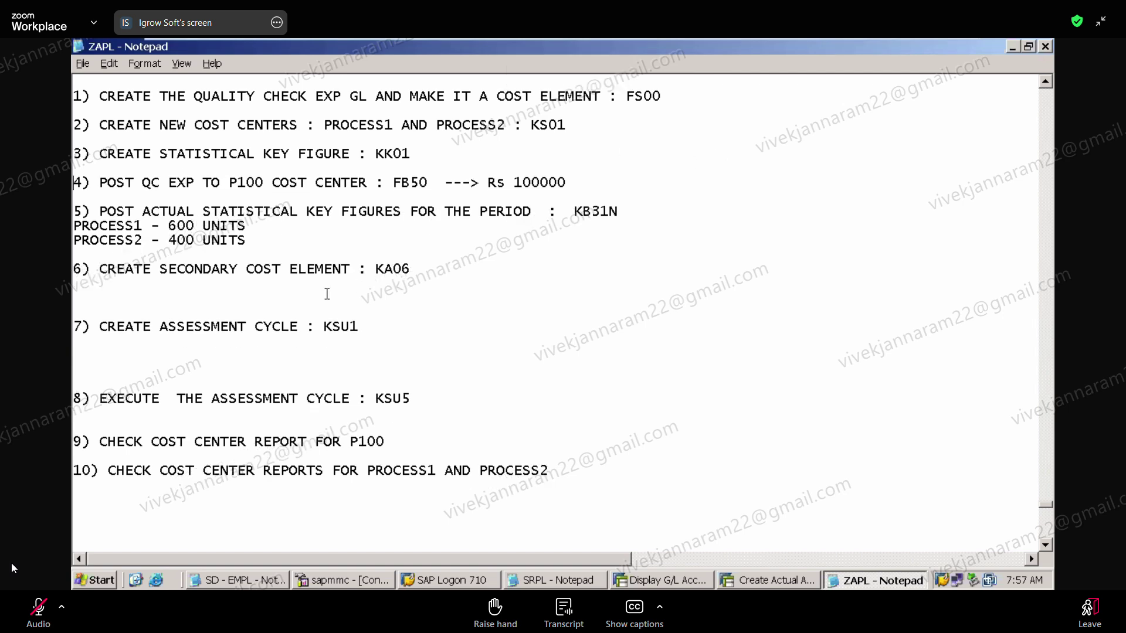
left_click(256, 291)
key("Delete")
key("Delete")
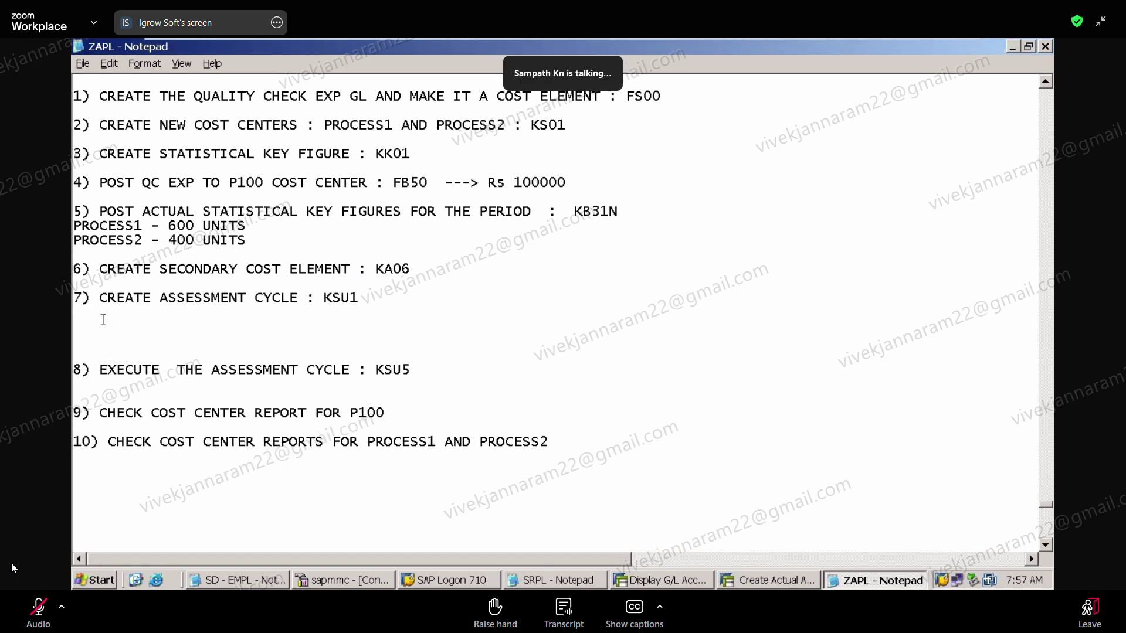
key("Delete")
key("Delete")
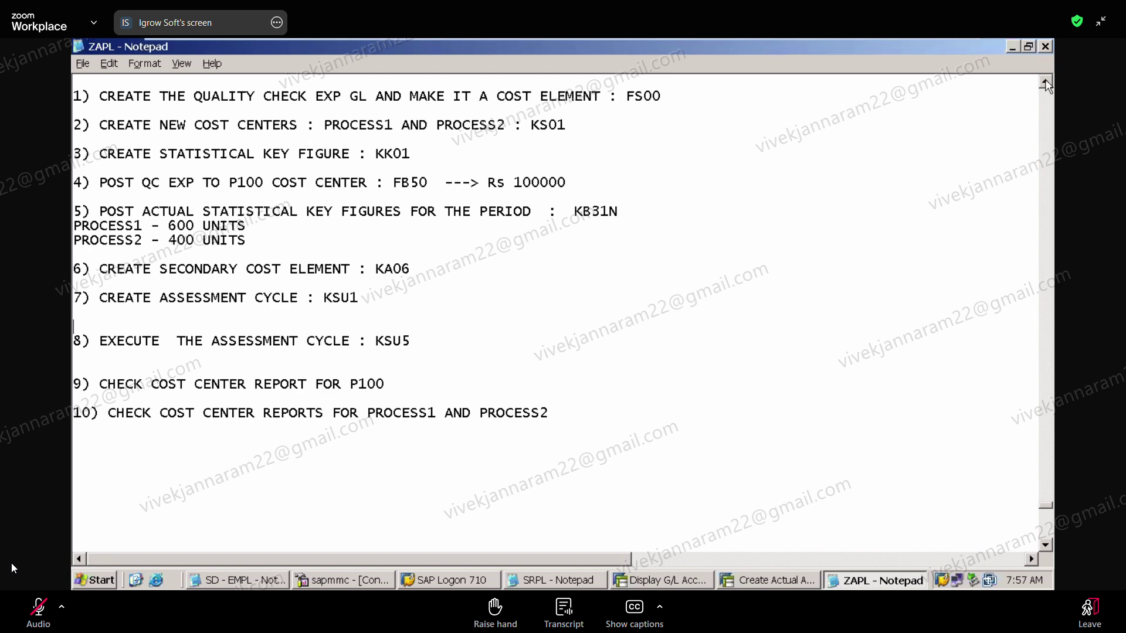
scroll(1046, 85, "up", 1)
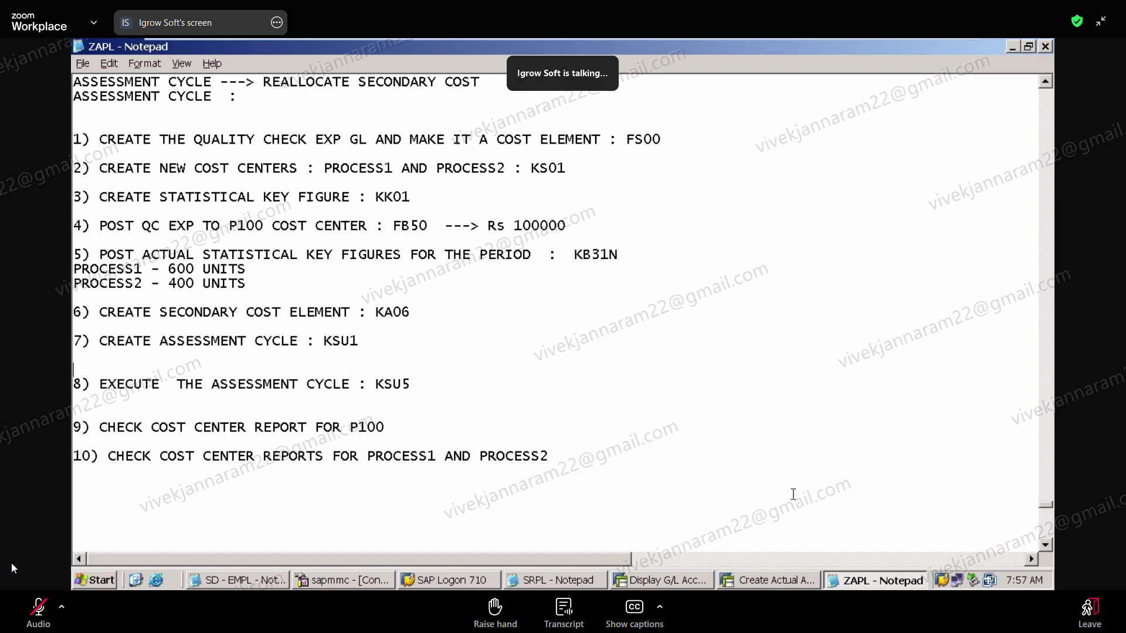
Switch to the SAP G/L account session and open secondary cost element creation with transaction KA06
left_click(708, 580)
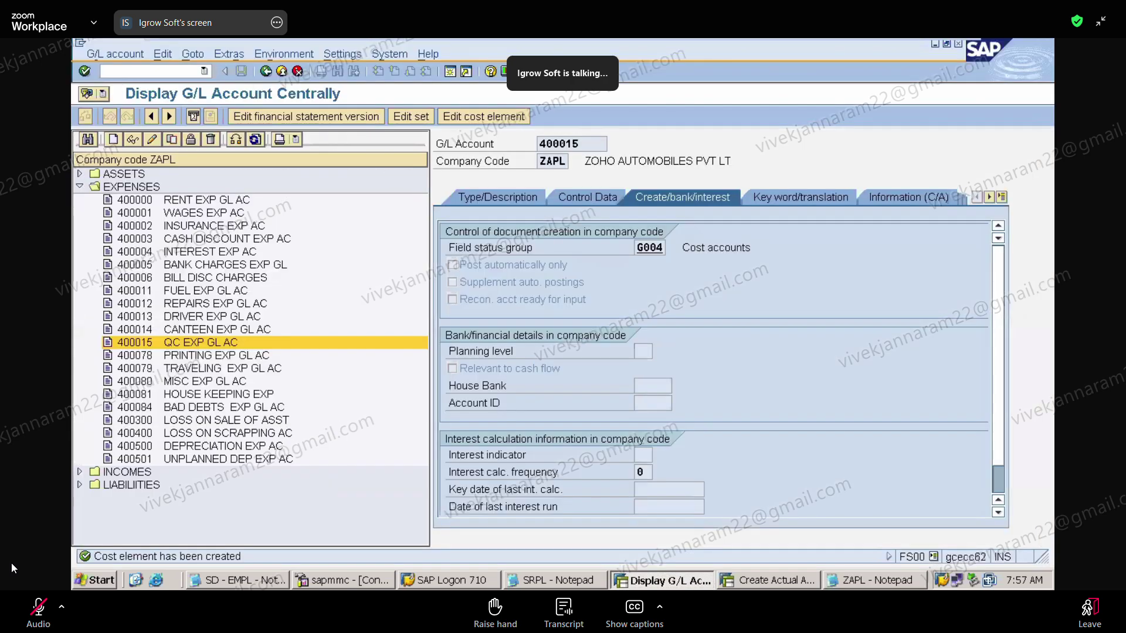
type("/NKA06")
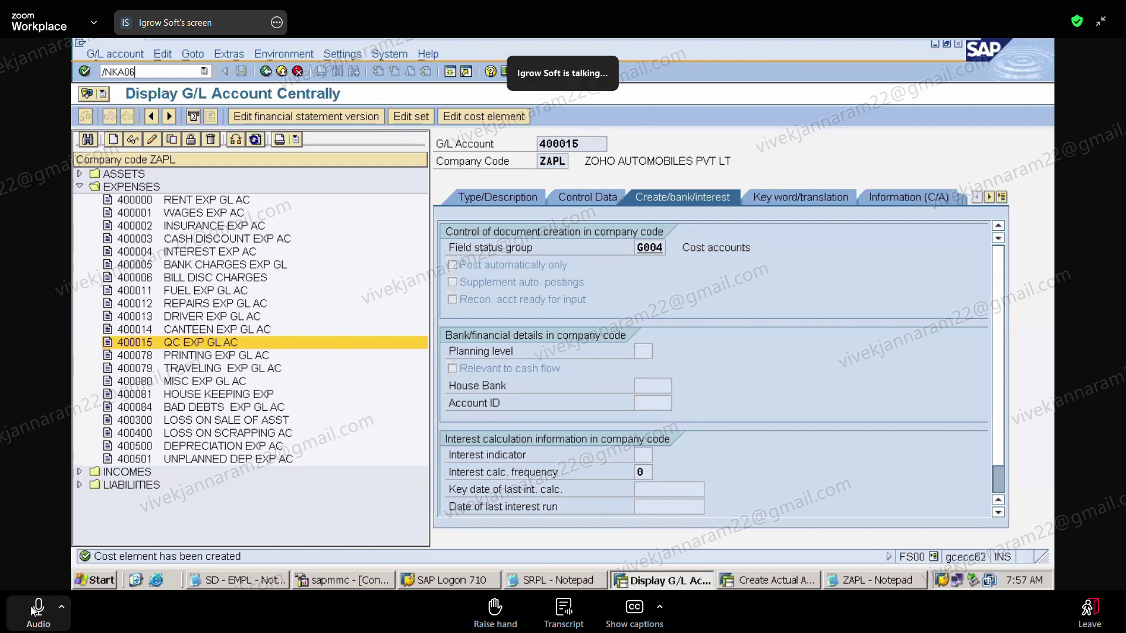
key("Return")
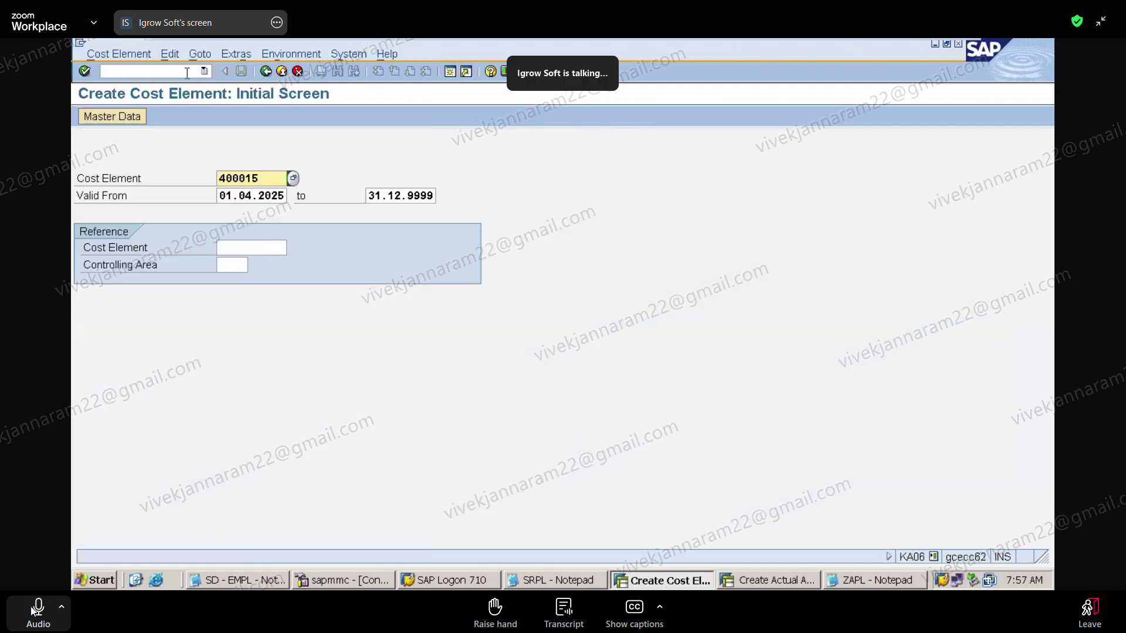
left_click(35, 610)
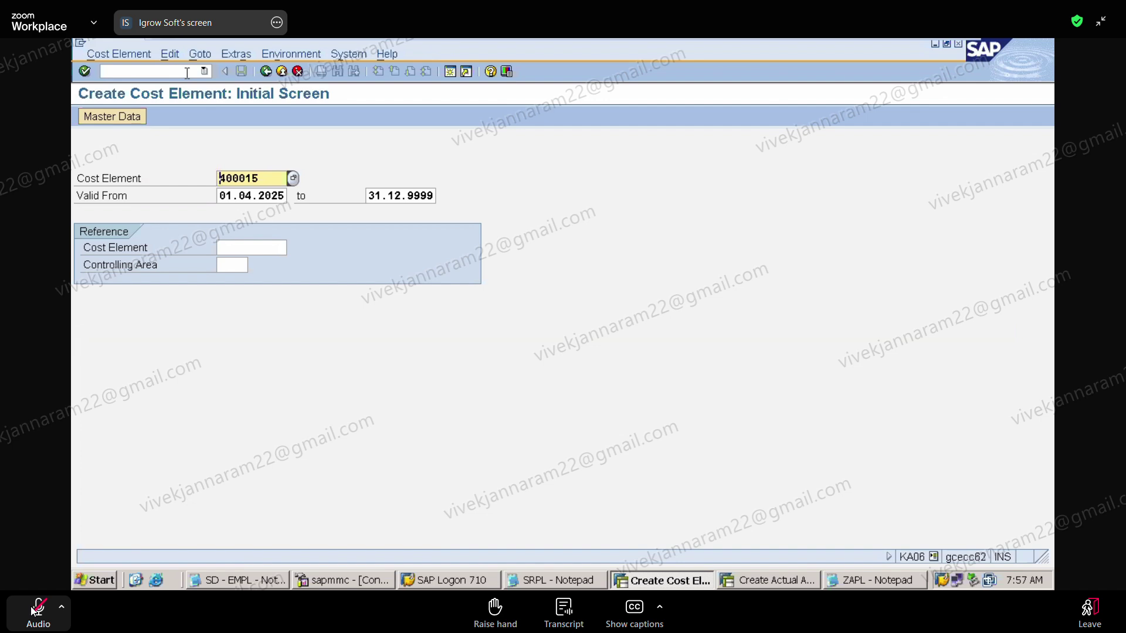
Replace the proposed cost element with 1000 and proceed to its basic data
key("BackSpace")
key("BackSpace")
key("BackSpace")
key("BackSpace")
key("BackSpace")
key("BackSpace")
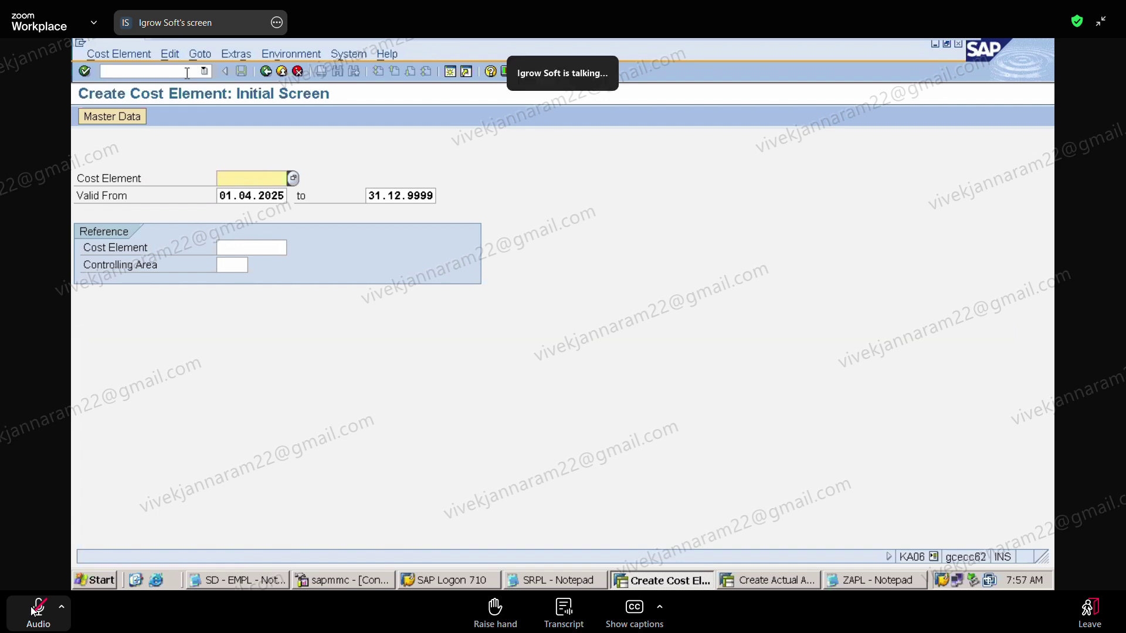
type("1000")
key("Return")
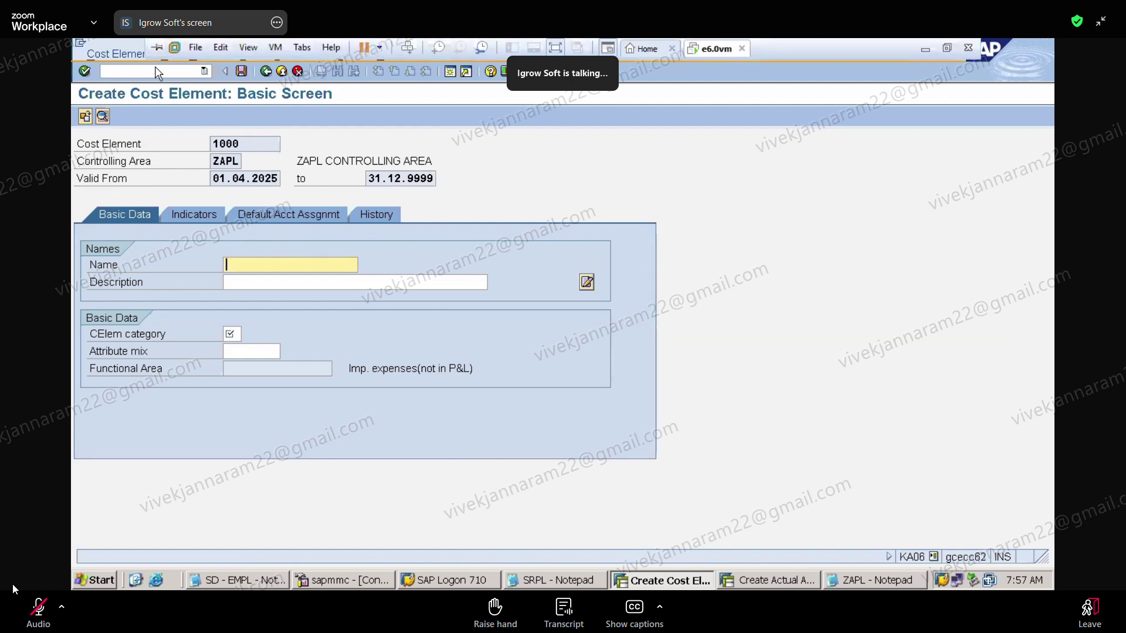
Try to create 1000 as a primary cost element with transaction KA01
left_click(157, 72)
type("/N")
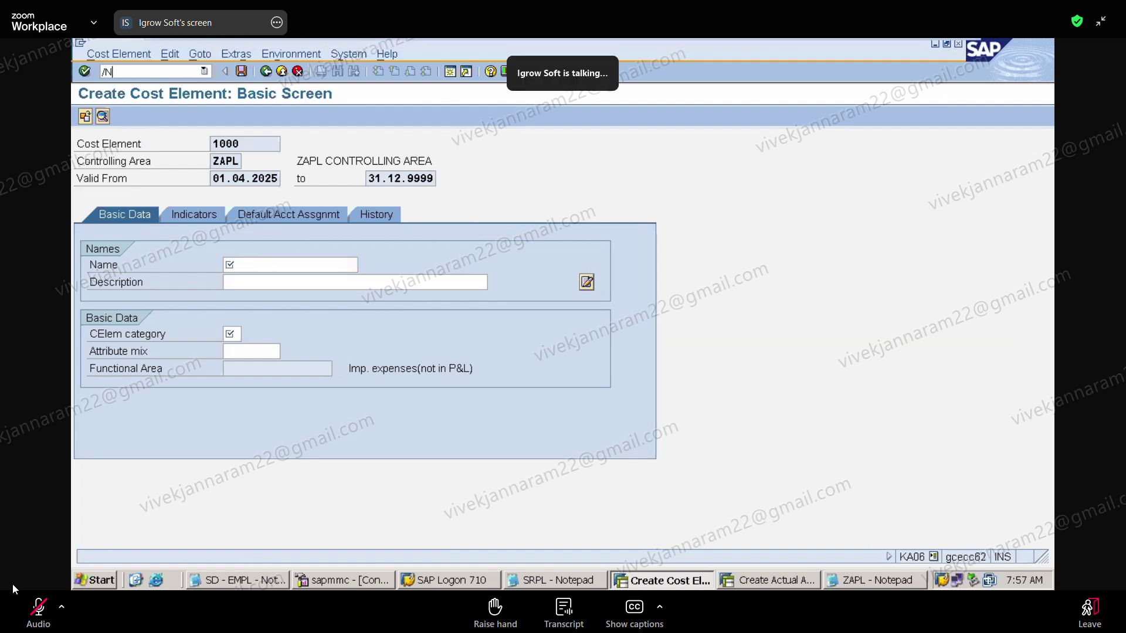
type("KA01")
key("Return")
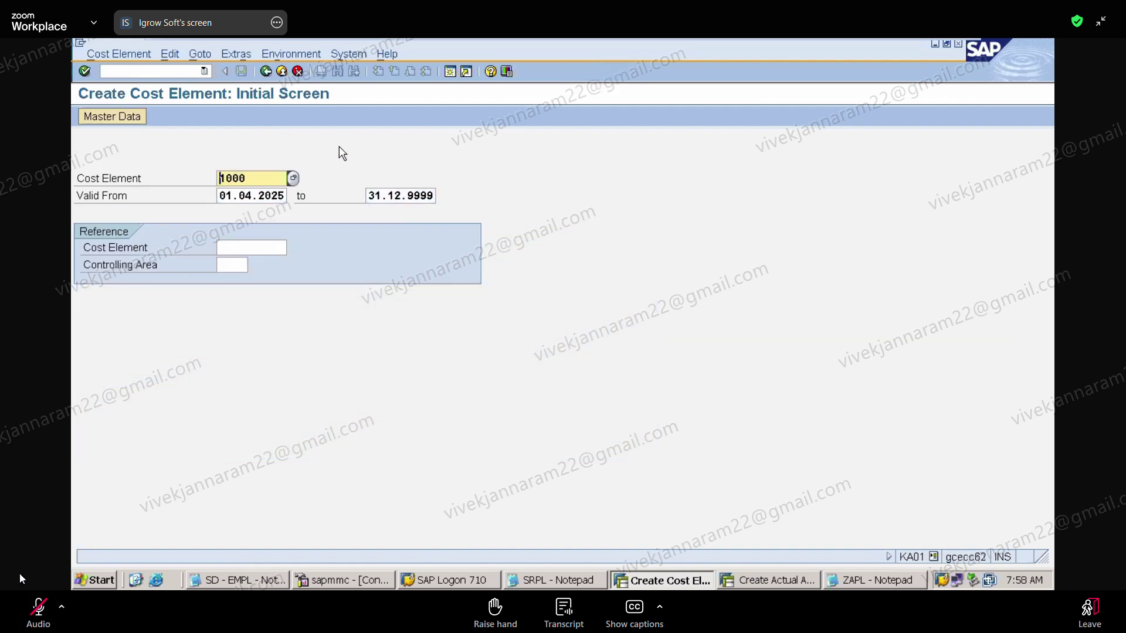
key("Return")
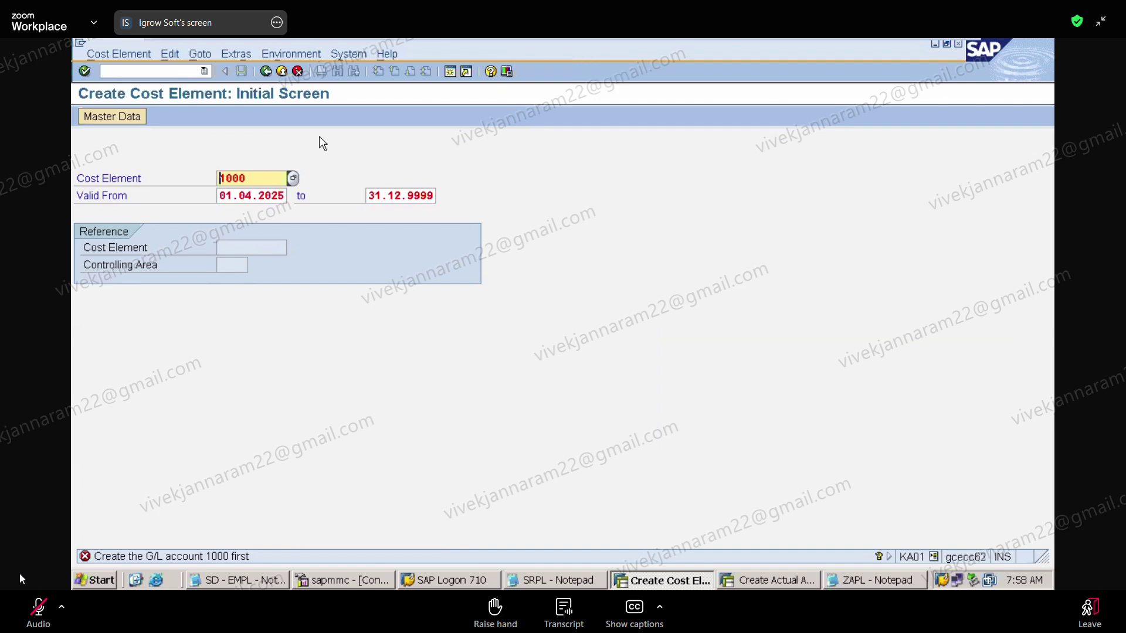
Return to transaction KA06 and open the basic data for secondary cost element 1000
left_click(160, 70)
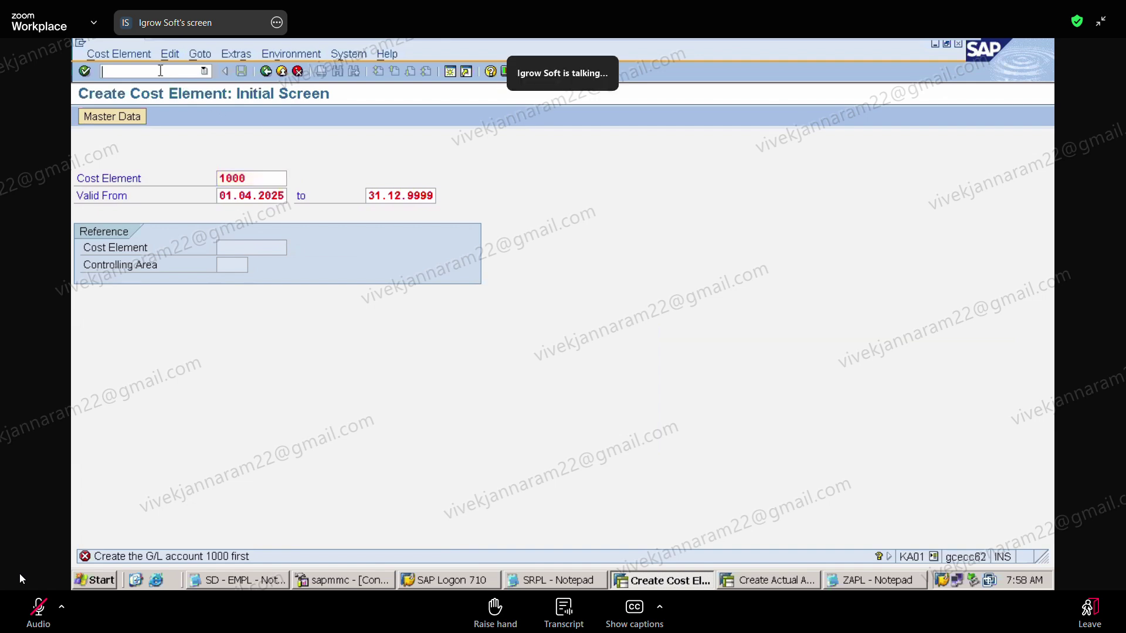
type("/NKA06")
key("Return")
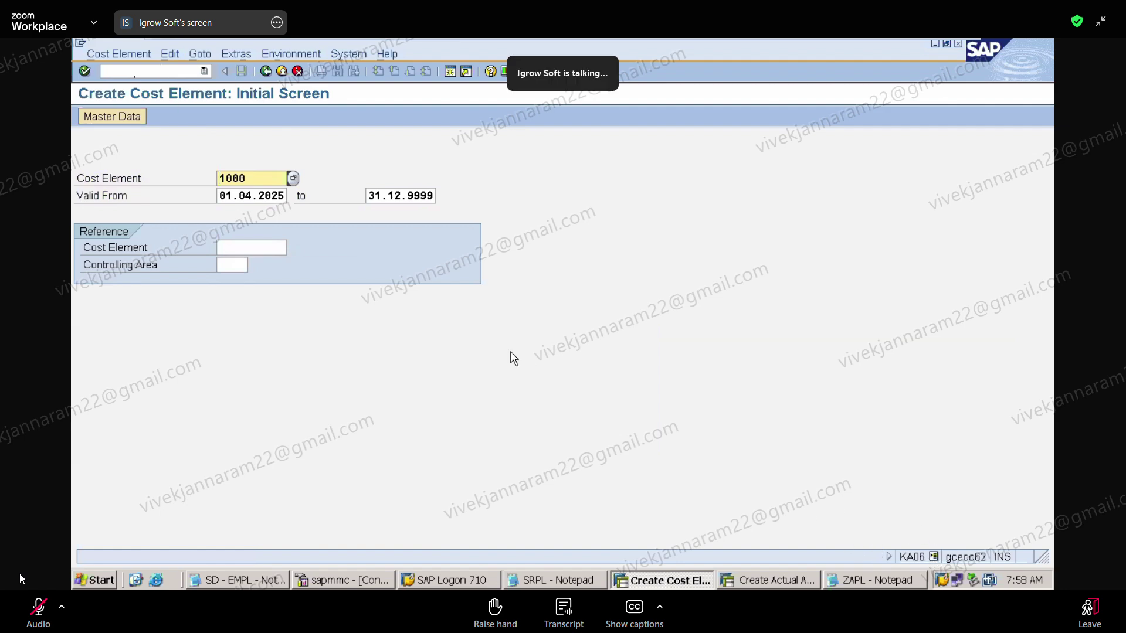
key("Return")
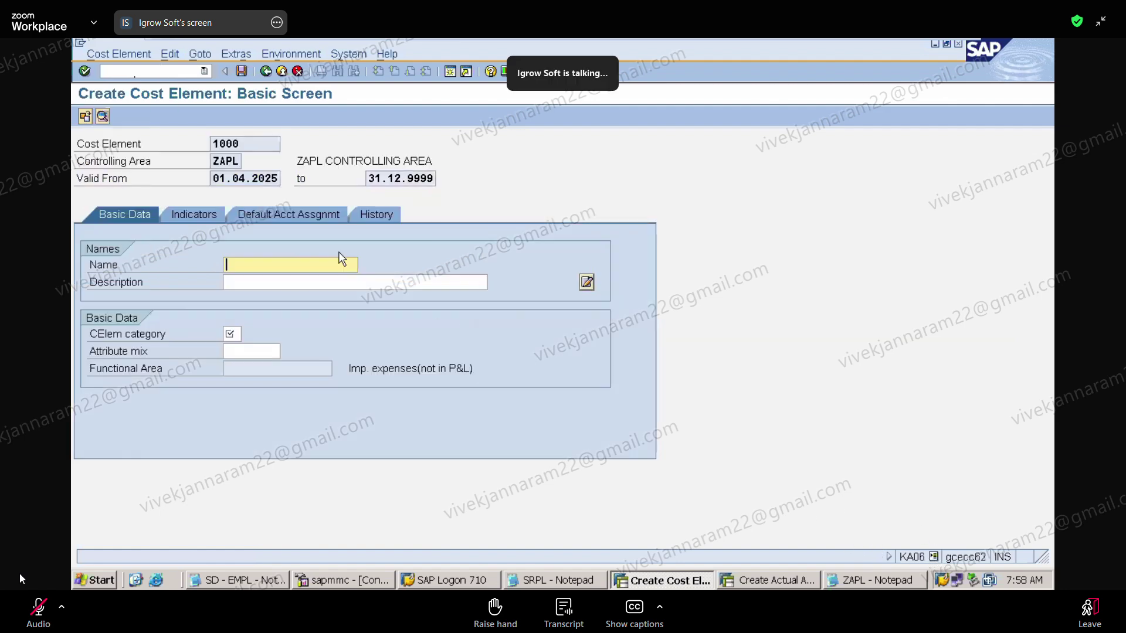
Name cost element 1000 "ASSESSMENT C/E" and enter the description "ASSESSMENT COST ELEMETN"
left_click(262, 263)
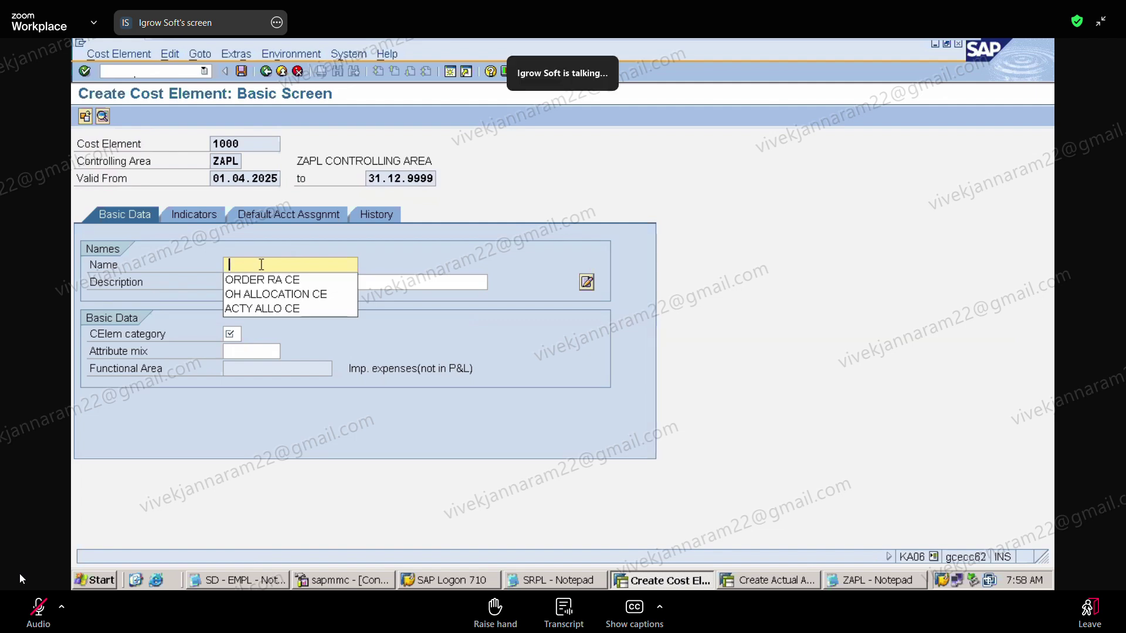
type("A")
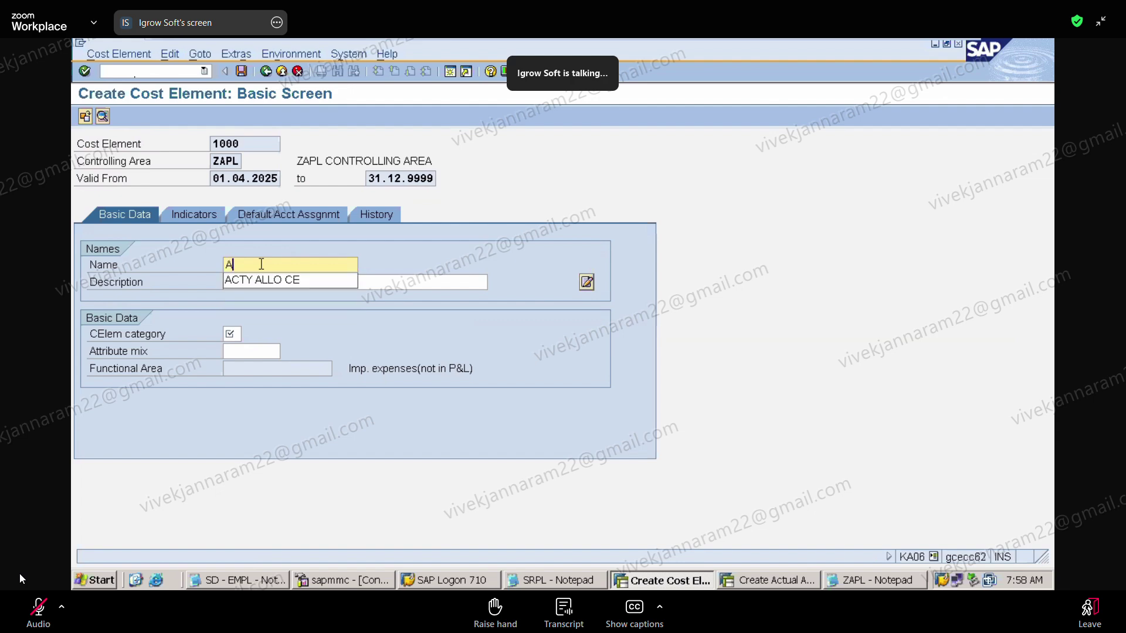
key("BackSpace")
type("ASSE")
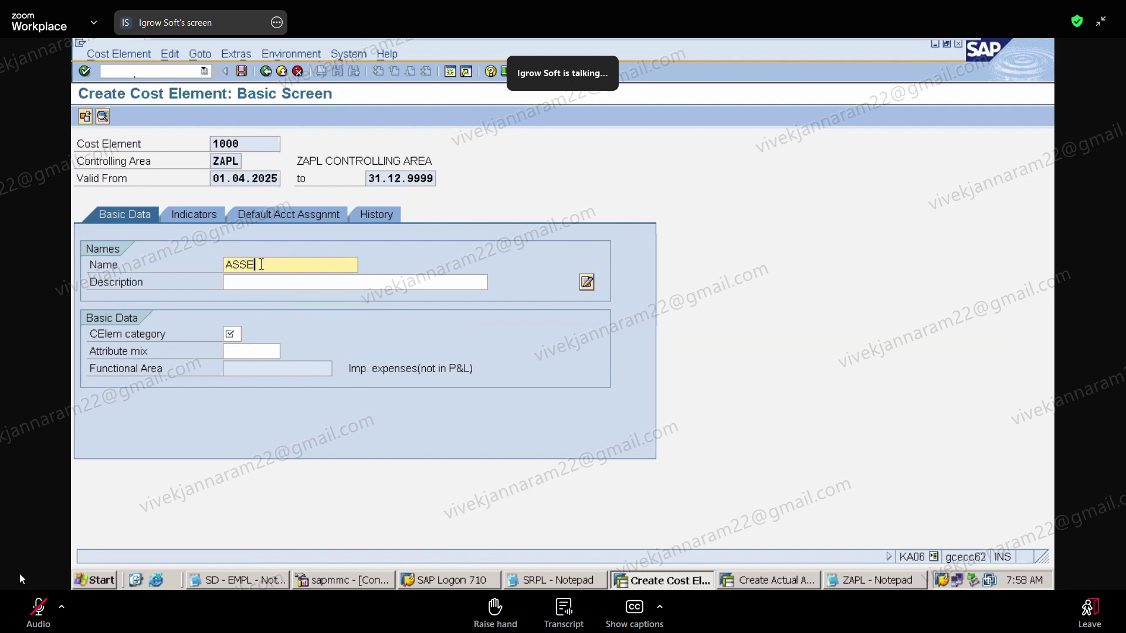
type("SSMENT C/E")
left_click(241, 280)
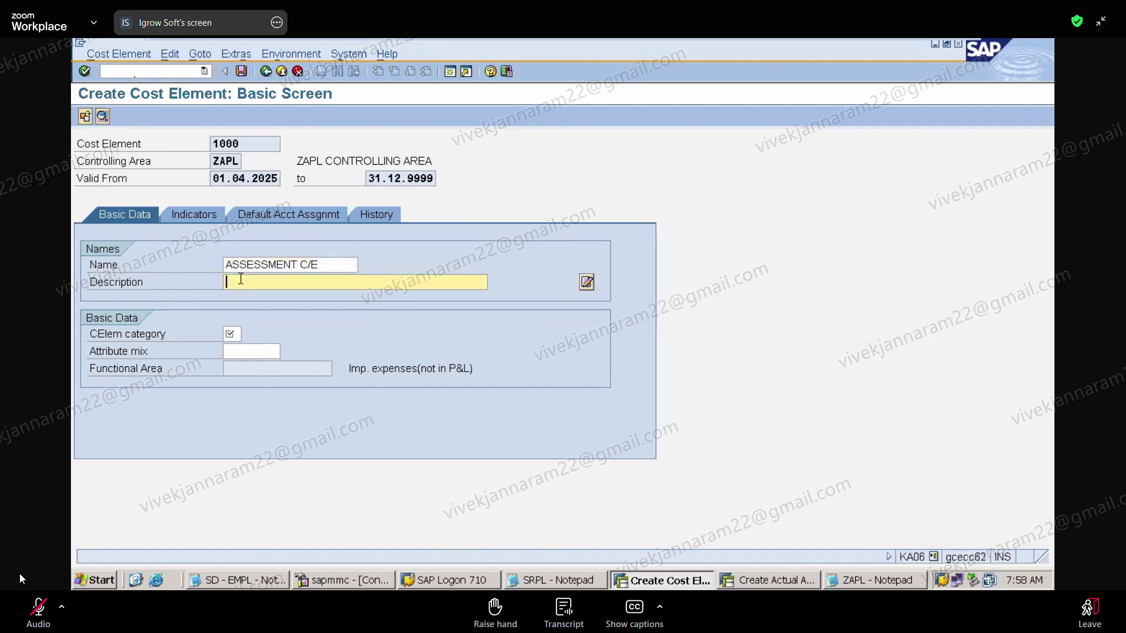
type("ASS")
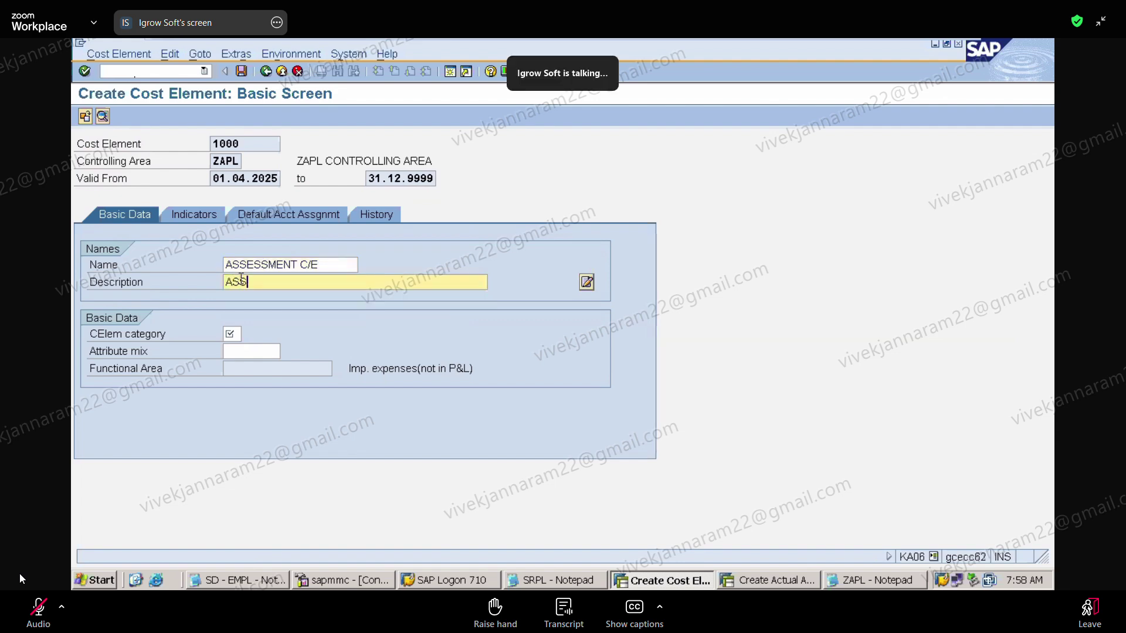
type("ESSMENT COST ELEMETN")
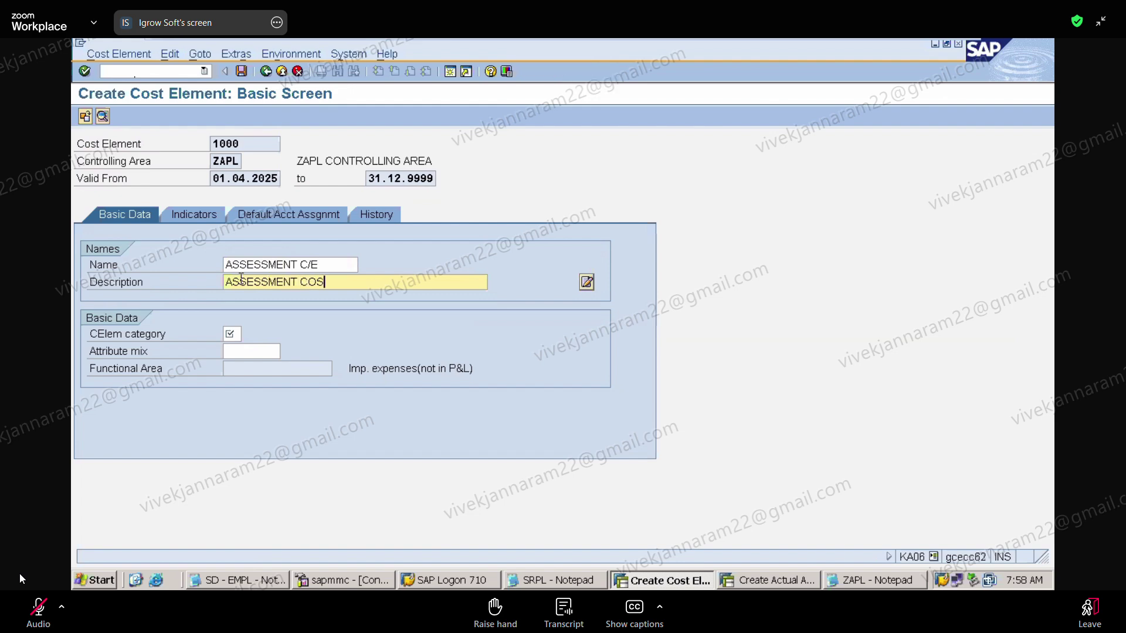
Correct the cost element's description to "ASSESSMENT COST ELEMENT"
key("BackSpace")
key("BackSpace")
type("NT")
Assign cost element category 42 (Assessment) to cost element 1000 and save it
left_click(232, 334)
key("F4")
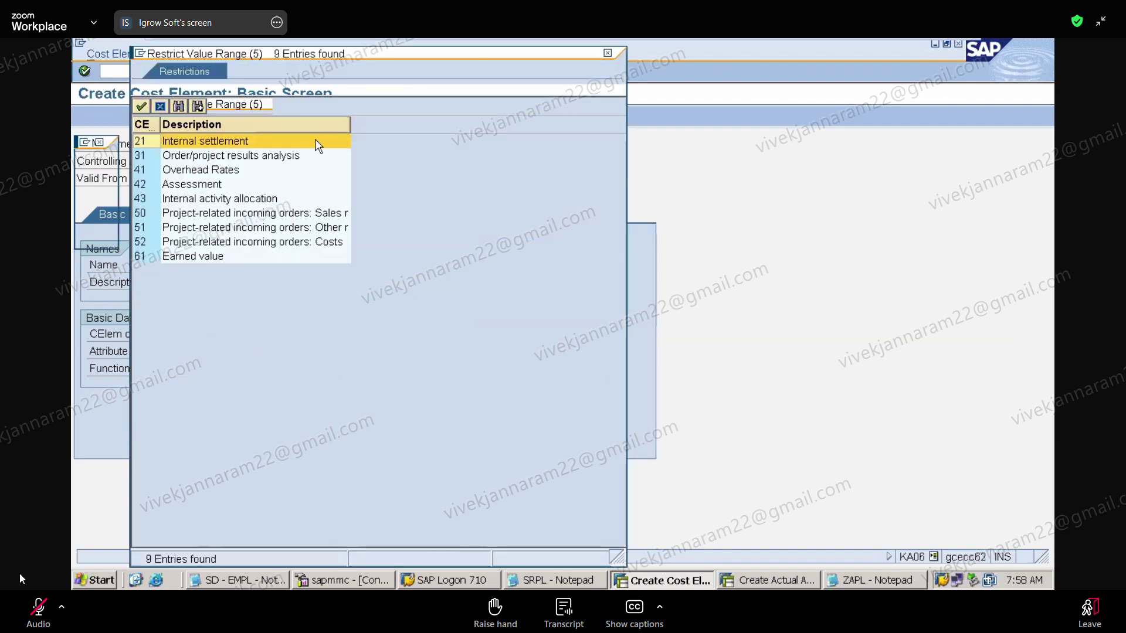
left_click_drag(309, 54, 720, 99)
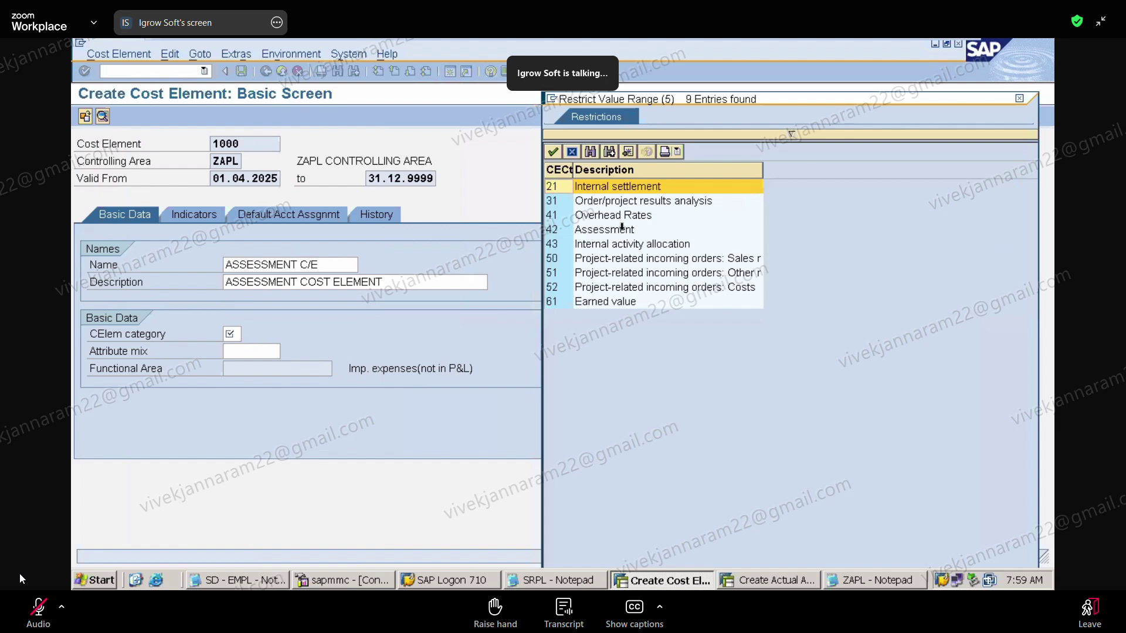
left_click(591, 233)
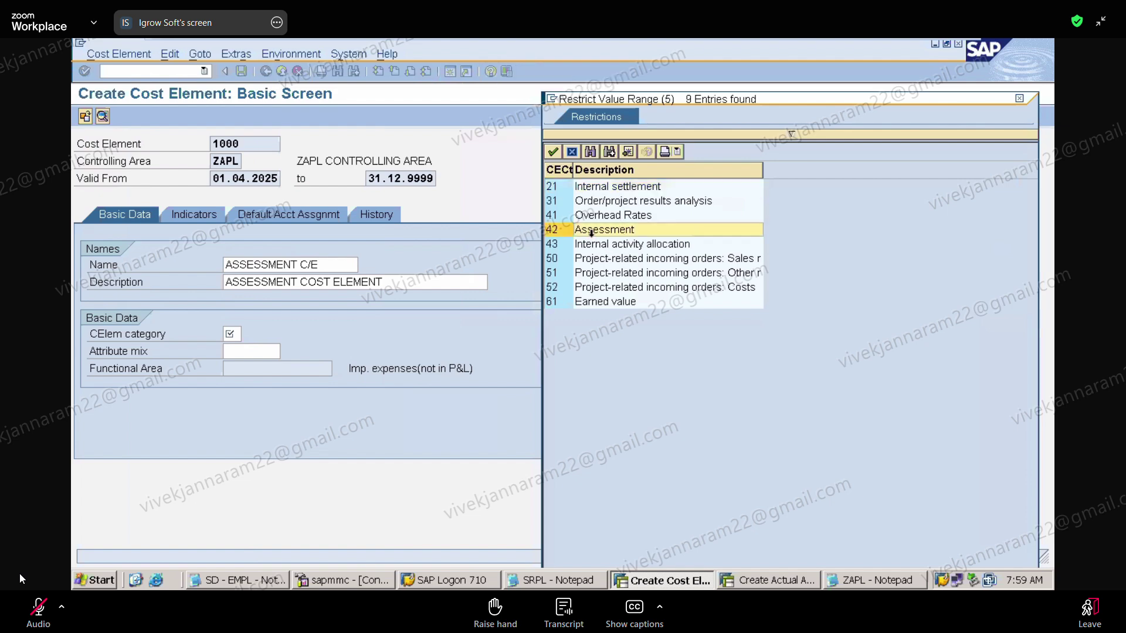
double_click(551, 231)
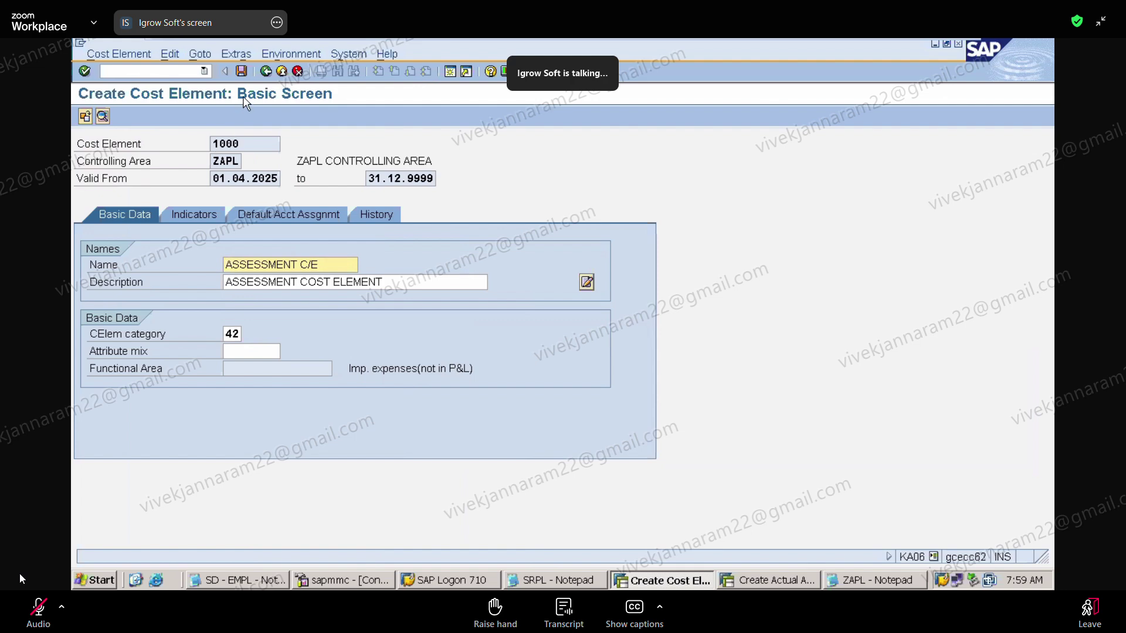
left_click(245, 71)
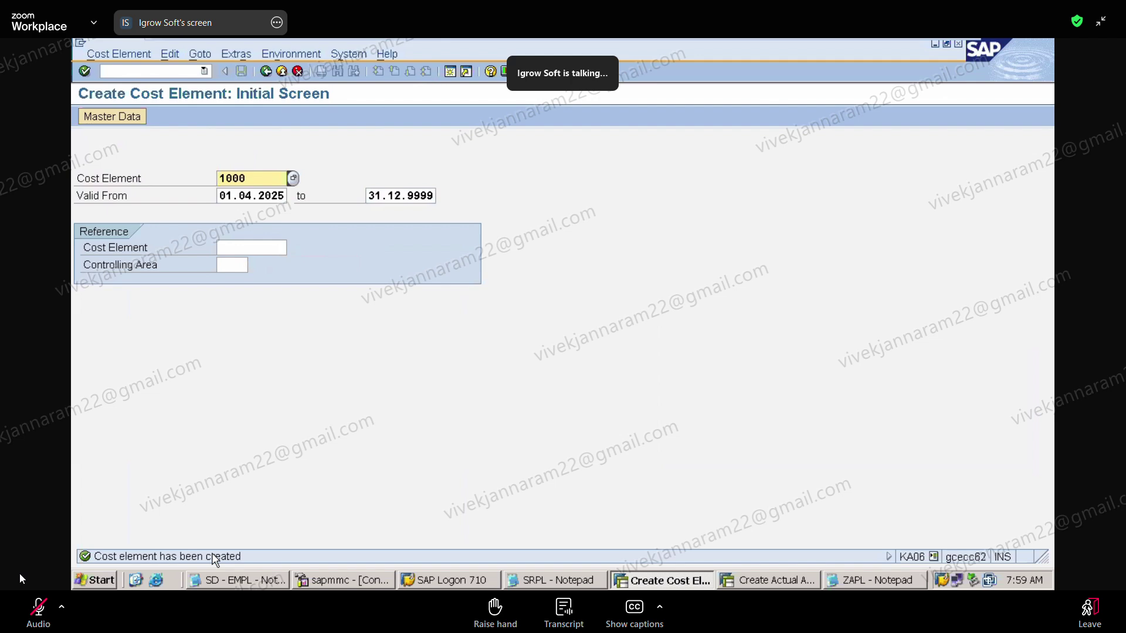
Try to create assessment cycle ZAPLQA with transaction KSU1 in the cost element session
left_click(123, 71)
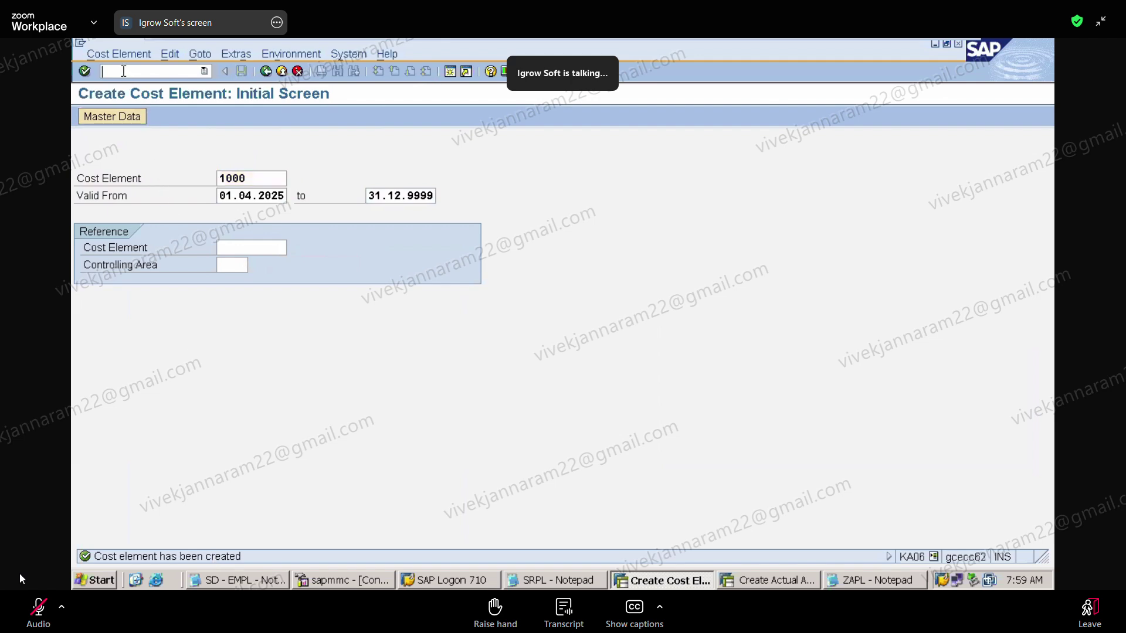
type("/NKSU1")
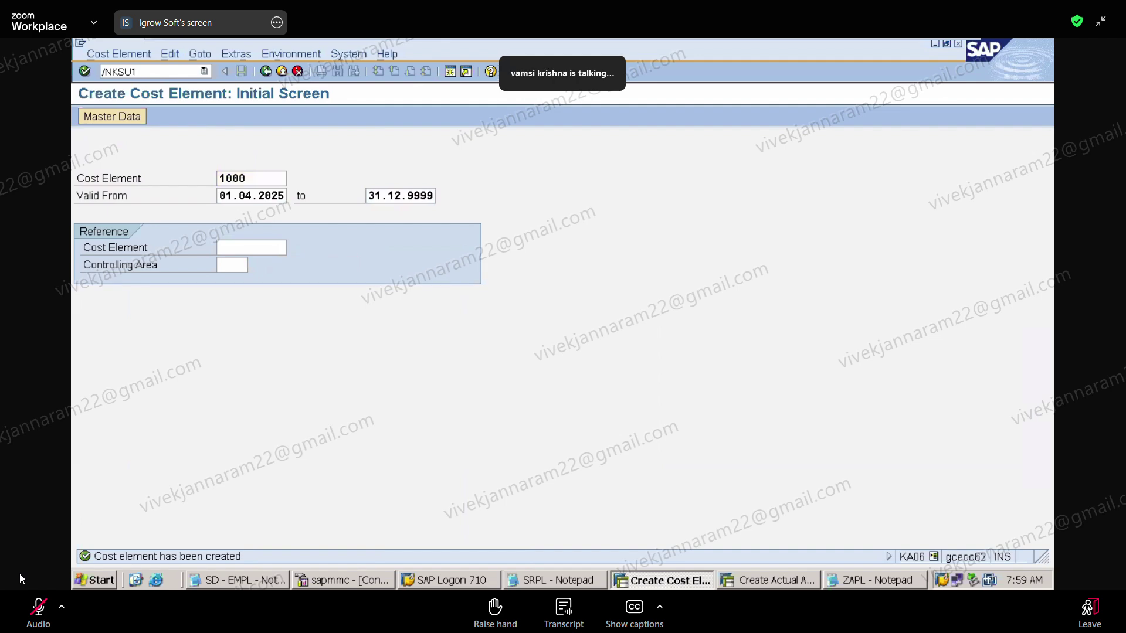
key("Return")
key("Return")
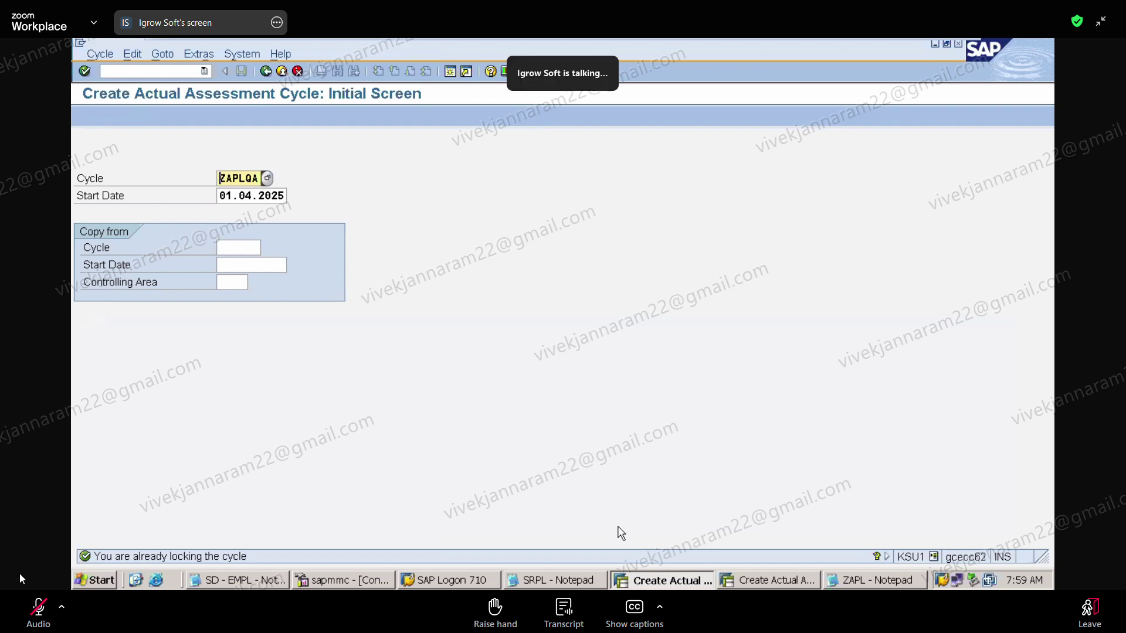
Switch to the other SAP session and restart transaction KSU1 through to the header data of cycle ZAPLQA
left_click(789, 586)
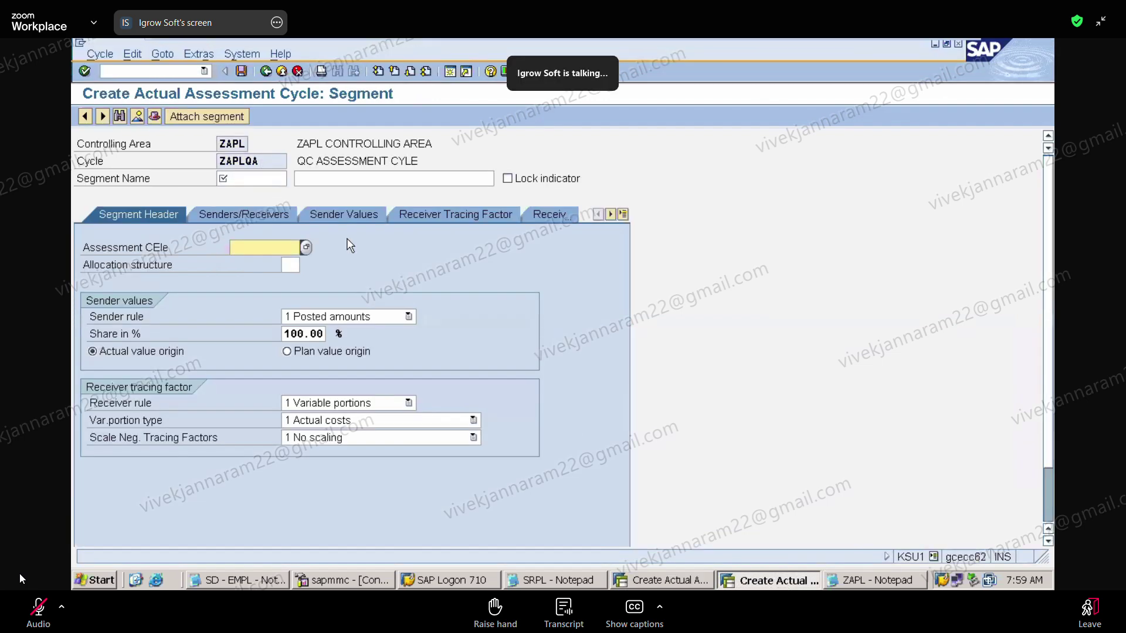
left_click(204, 71)
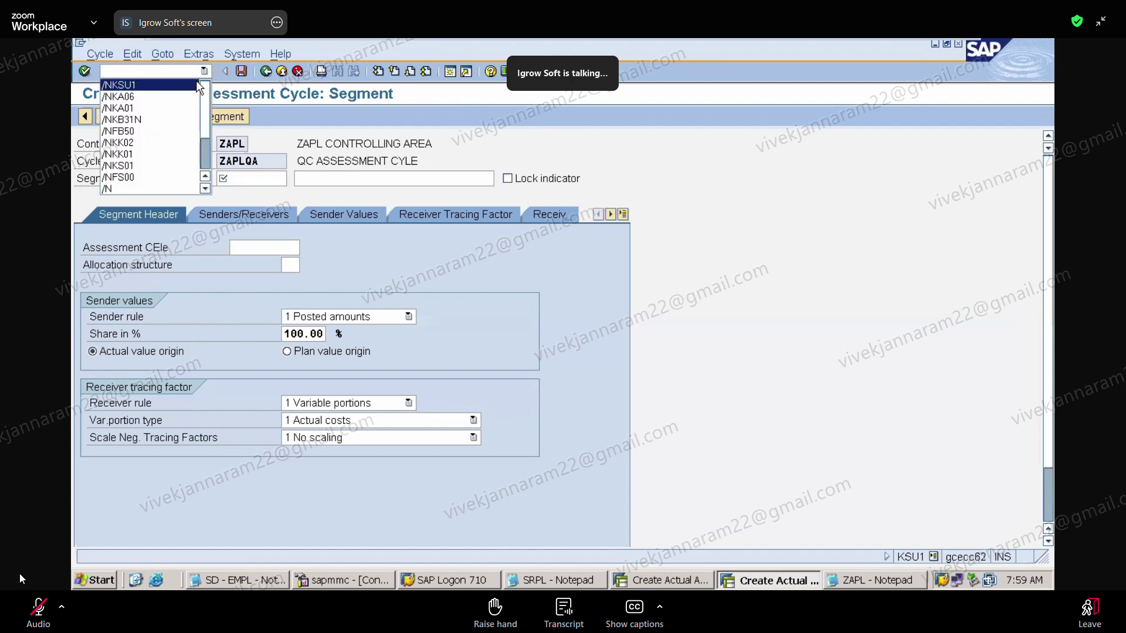
left_click(197, 84)
key("Return")
key("Return")
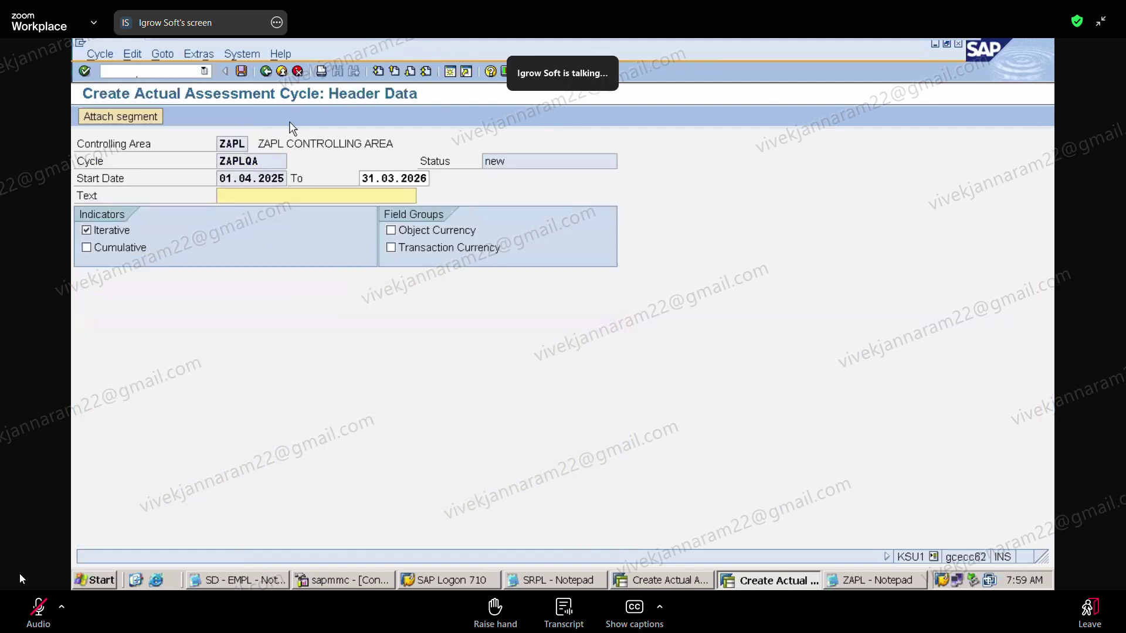
Enter the cycle text "QC ASSESSMENT CYLE" and attach a segment
left_click(277, 201)
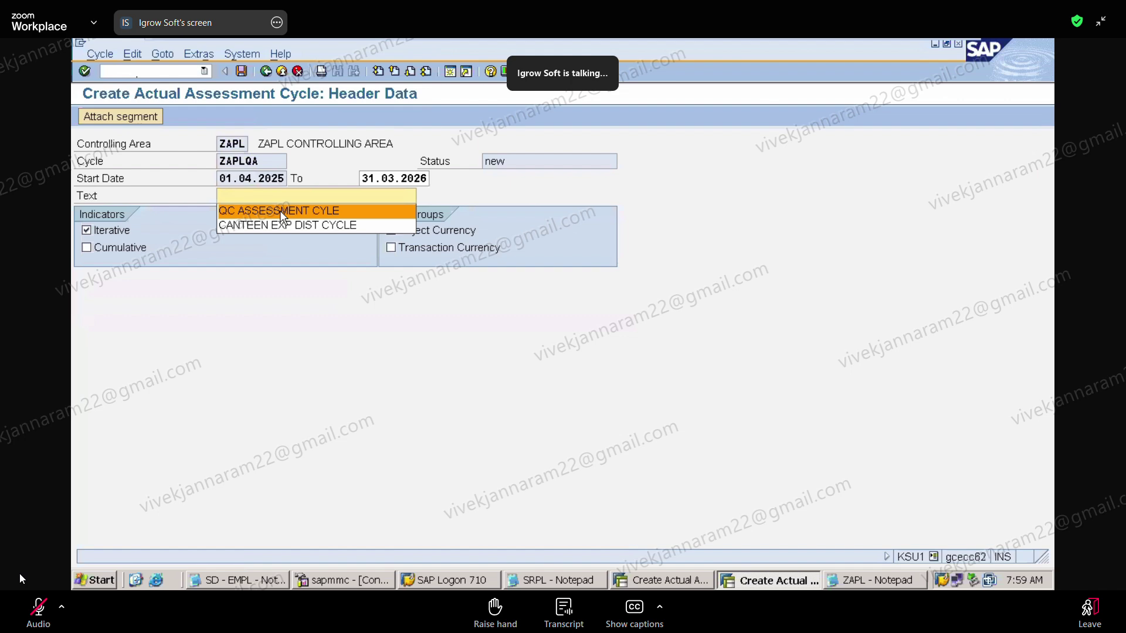
left_click(279, 210)
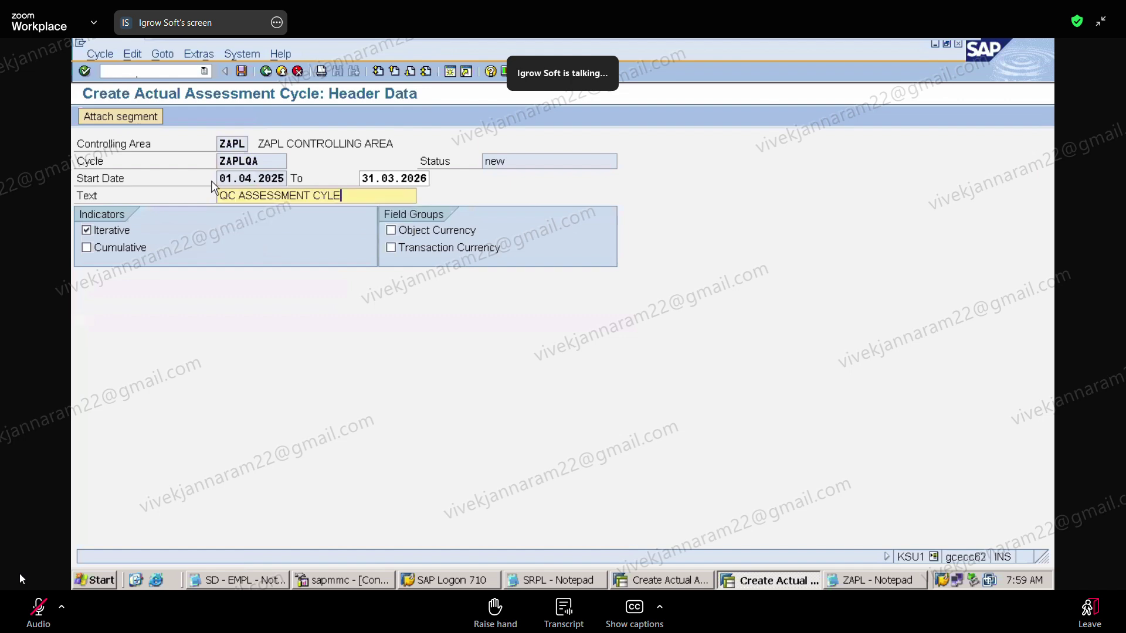
left_click(118, 119)
Name the new segment "ZAPL QC AS" and dismiss the error about the missing assessment cost element
left_click(258, 179)
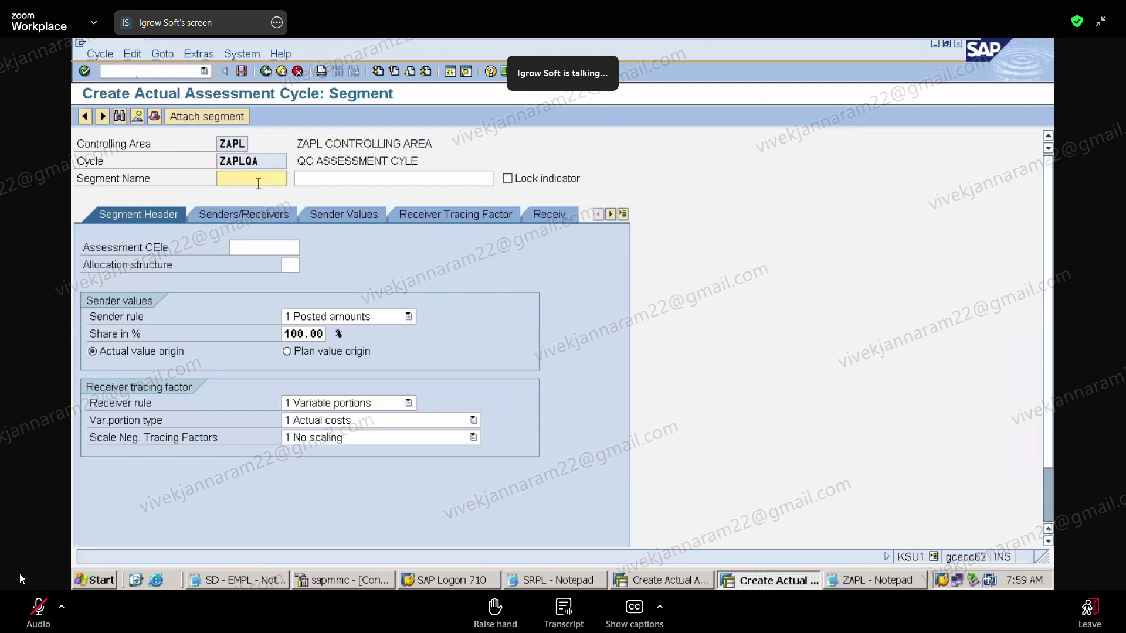
left_click(261, 192)
left_click(266, 179)
key("BackSpace")
key("BackSpace")
type("QC DI")
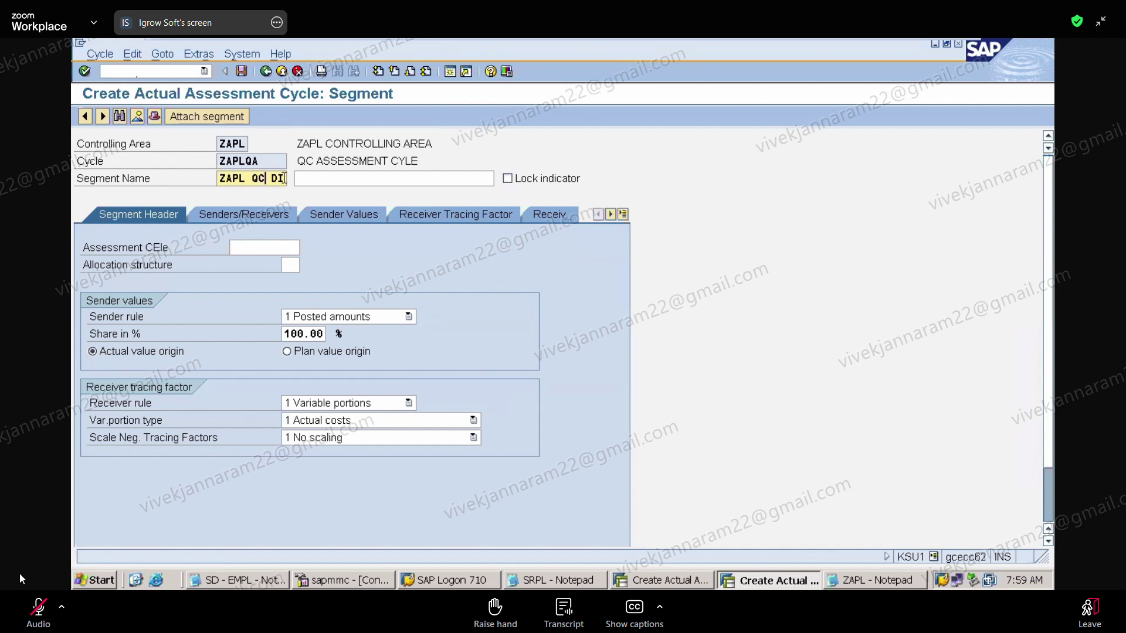
key("BackSpace")
key("BackSpace")
type("AS")
left_click(204, 71)
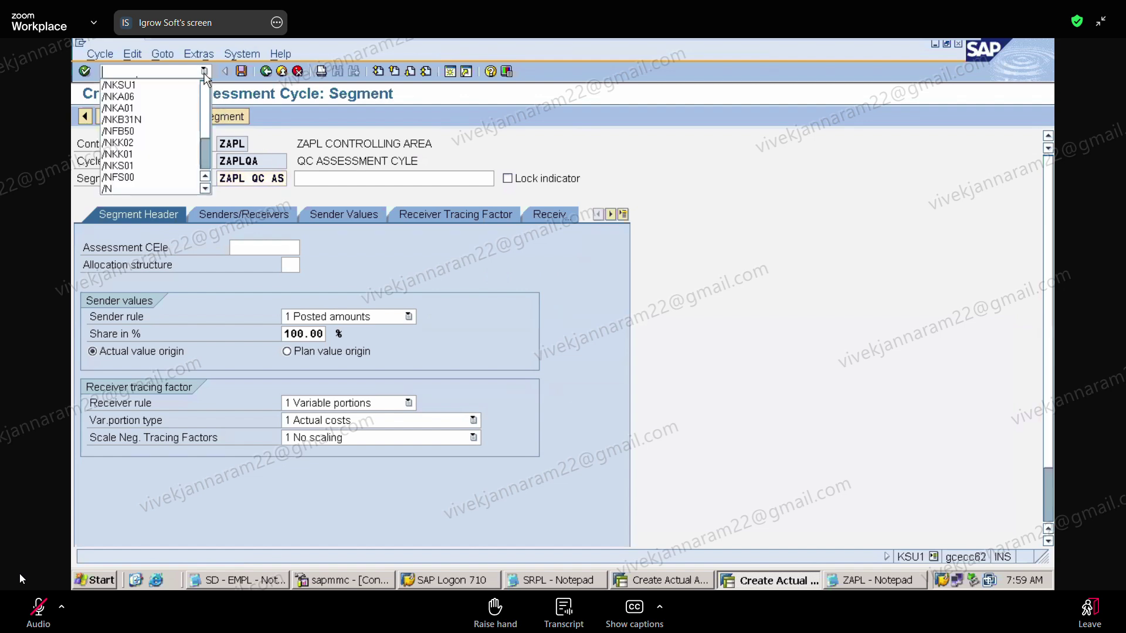
double_click(412, 166)
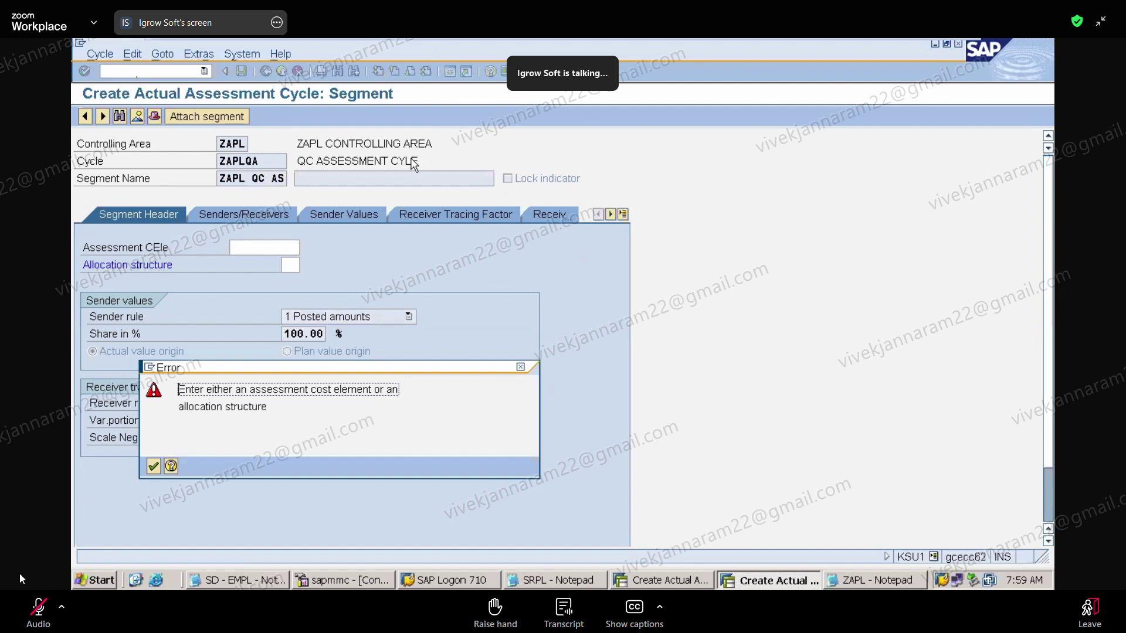
left_click(153, 466)
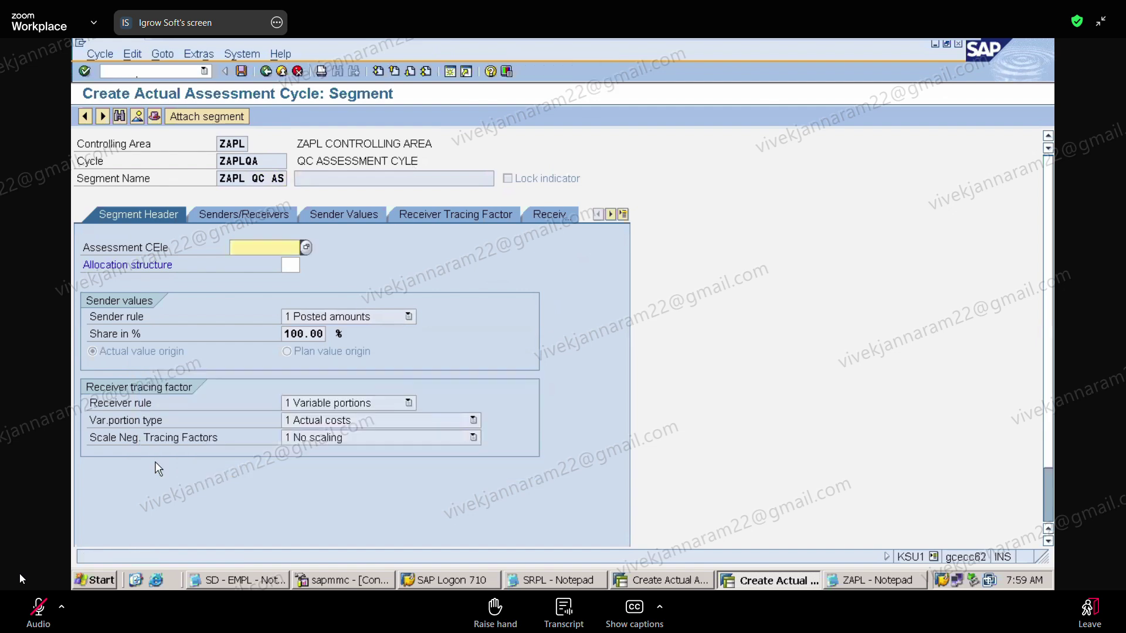
Restart transaction KSU1 and open the header data for cycle ZAPLQA with start date 01.04.2025
left_click(204, 71)
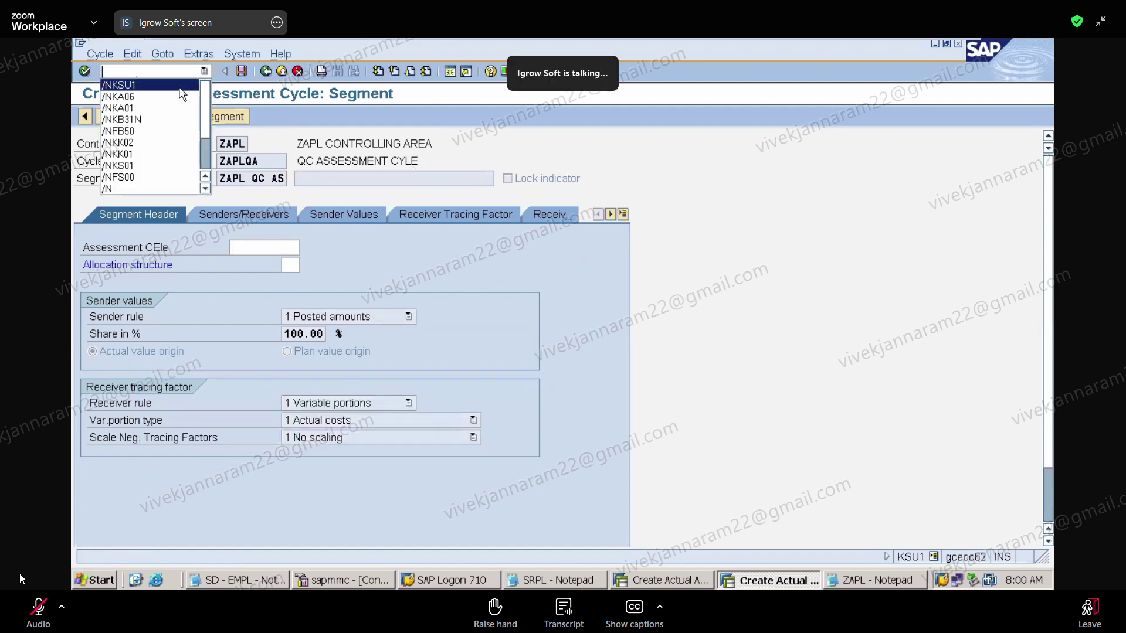
left_click(175, 83)
key("Return")
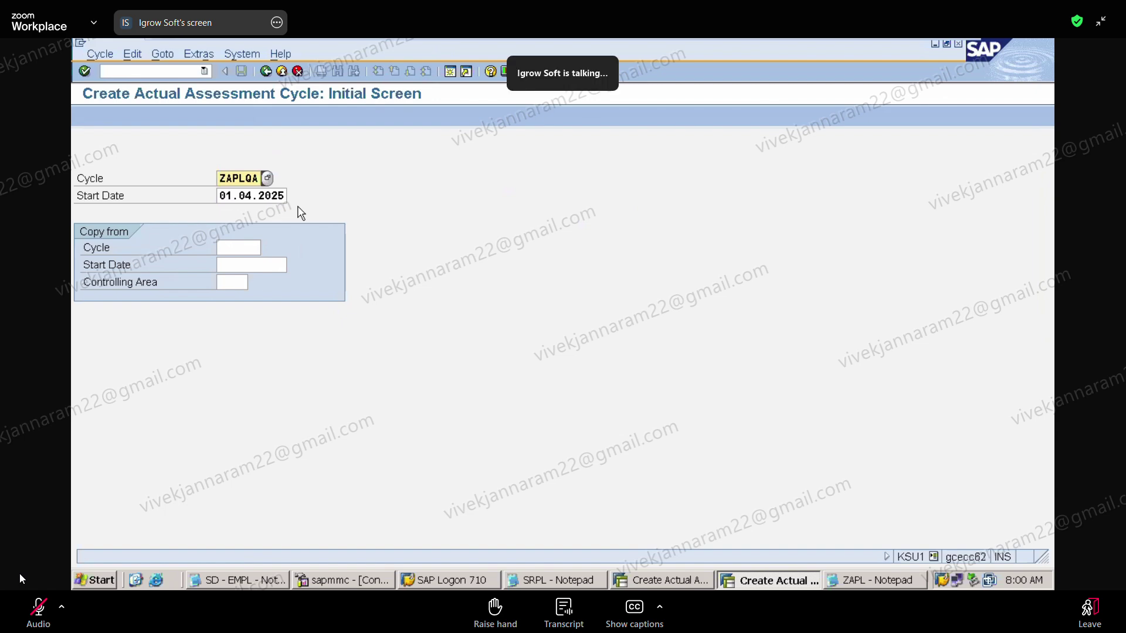
key("Return")
Give the cycle the text "QC ASSESSMENT CYLE" and attach a segment to it
left_click(272, 196)
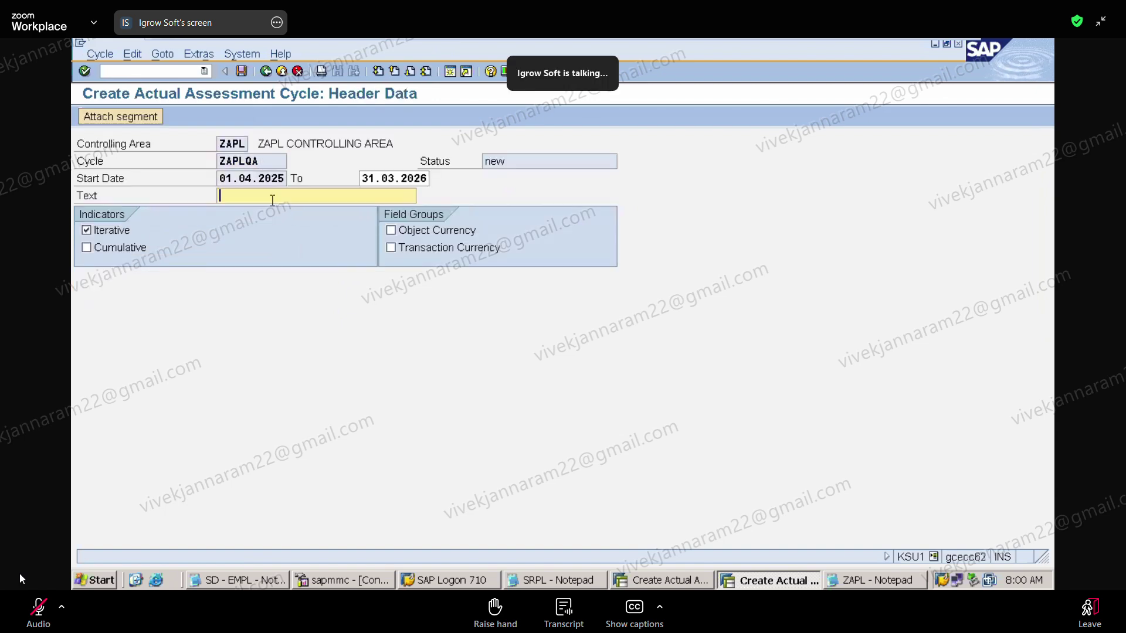
left_click(274, 210)
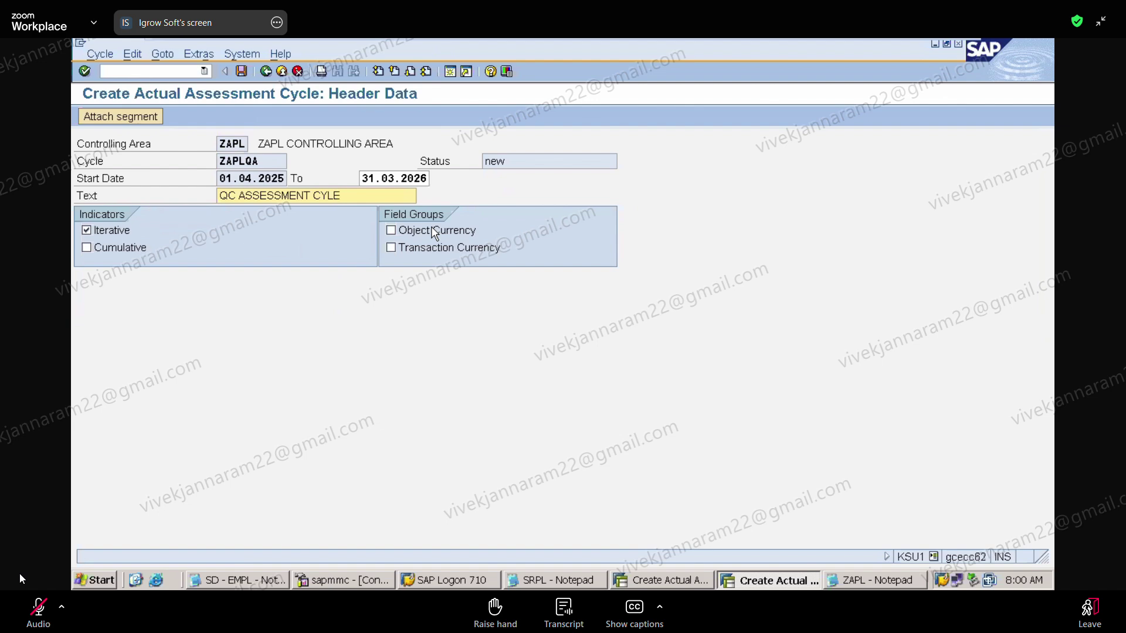
left_click(150, 115)
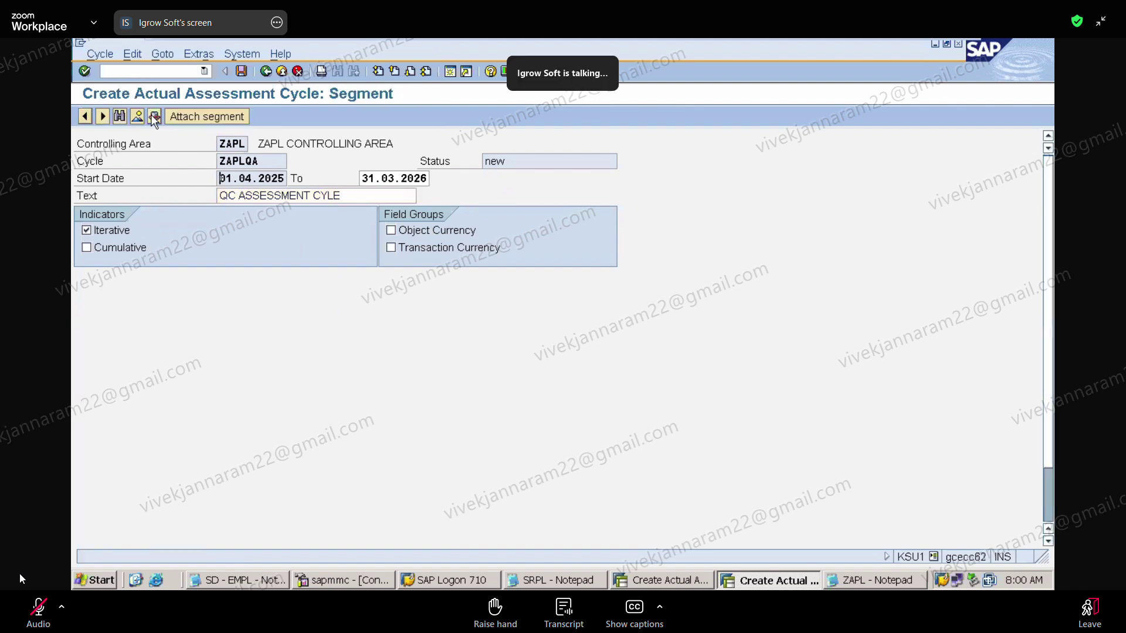
Name the segment "ZAPL QC AS" and describe it as "ZAPL QC ASSESSMENT CYCLE"
left_click(250, 184)
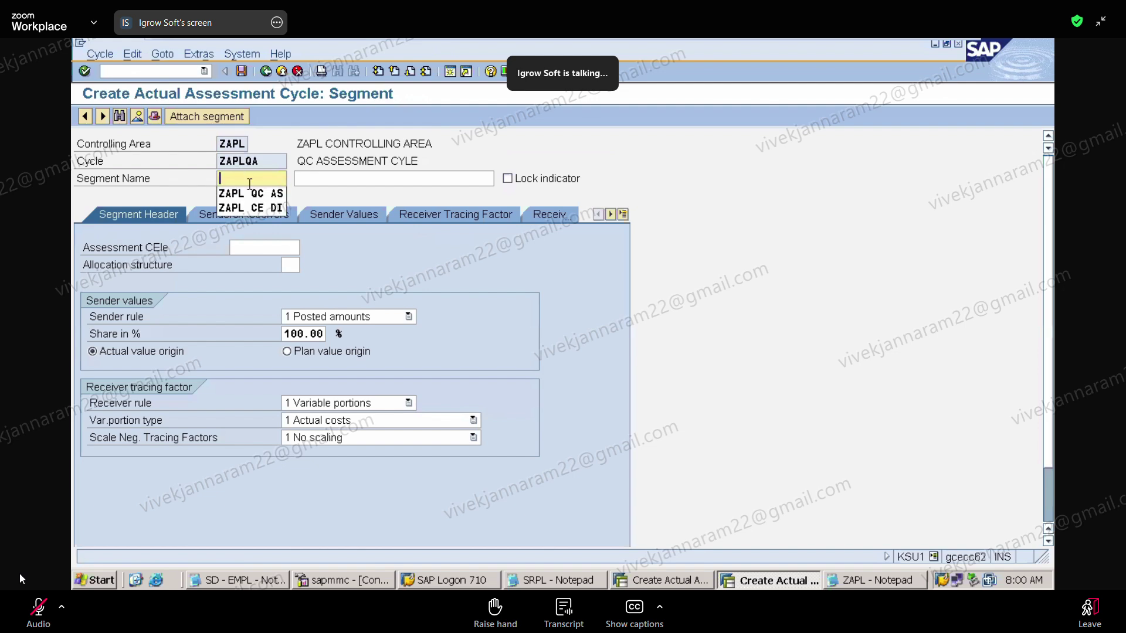
left_click(252, 192)
left_click(309, 181)
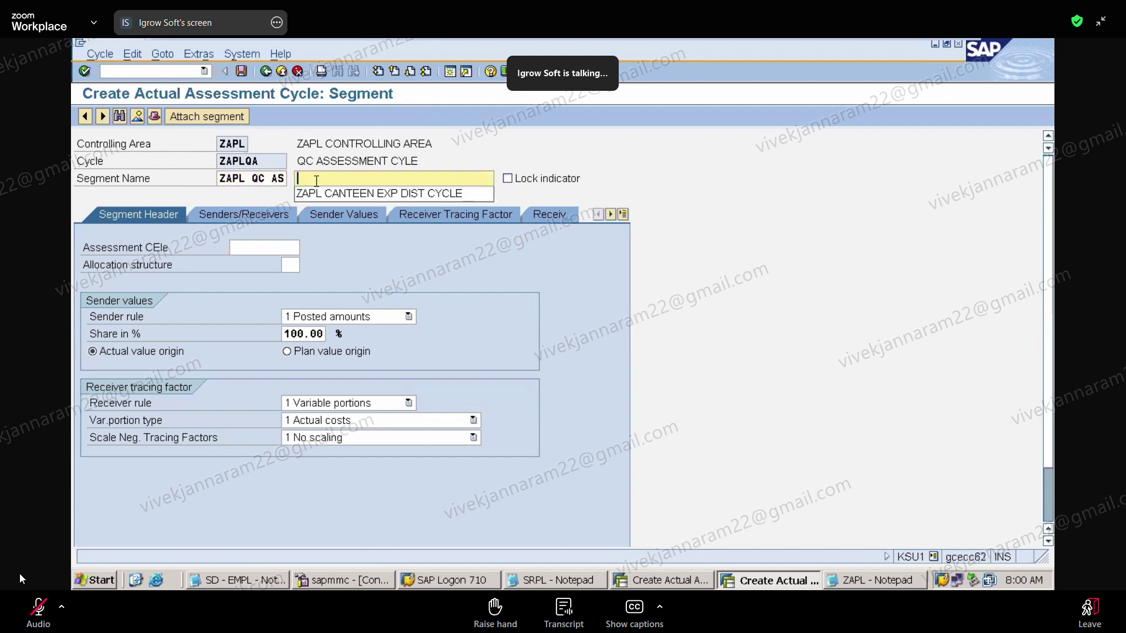
left_click(328, 193)
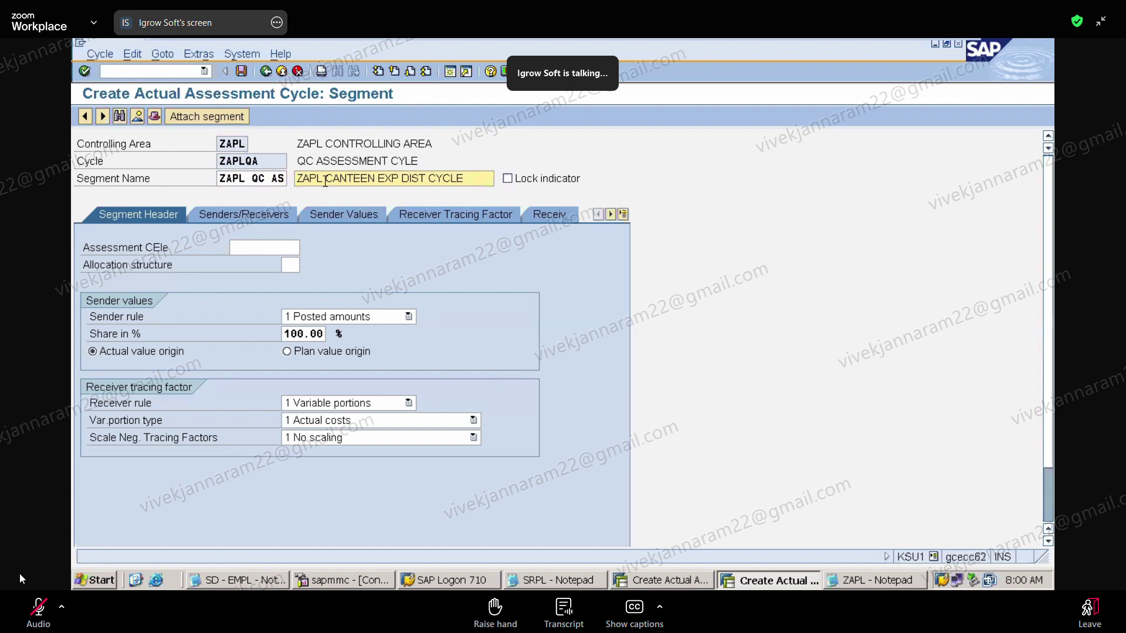
left_click(325, 178)
key("Delete")
key("Delete")
key("Delete")
key("Delete")
key("Delete")
key("Delete")
key("Delete")
key("Delete")
key("Delete")
key("Delete")
key("Delete")
key("Delete")
key("Delete")
key("Delete")
key("Delete")
key("Delete")
key("Delete")
key("Delete")
key("Delete")
key("Delete")
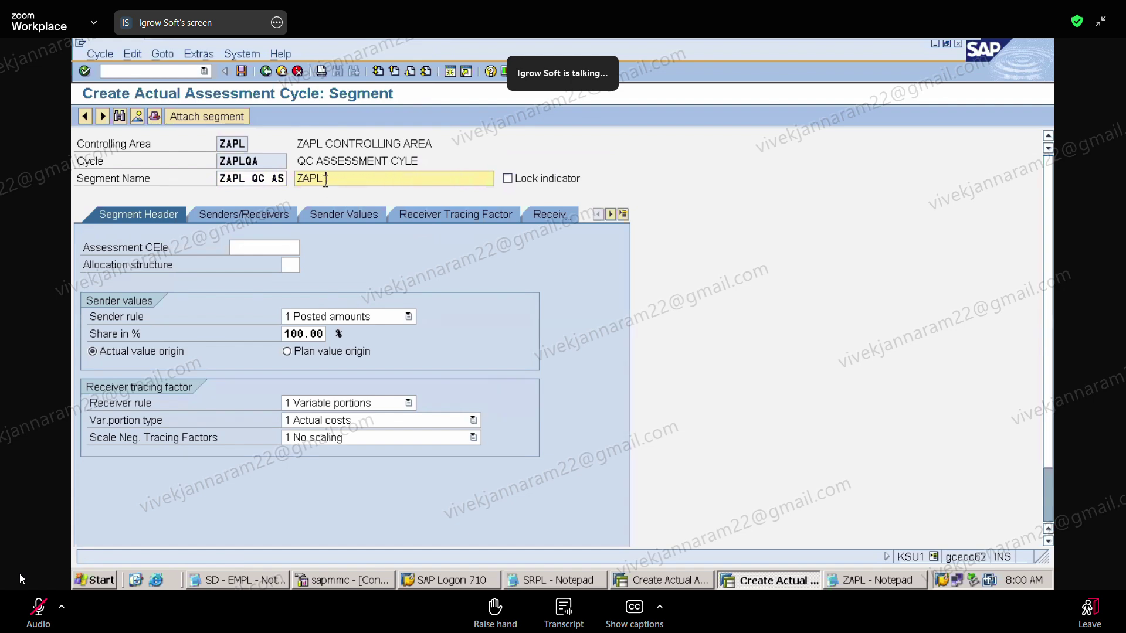
type("QC ASSESSMENT CYCLE")
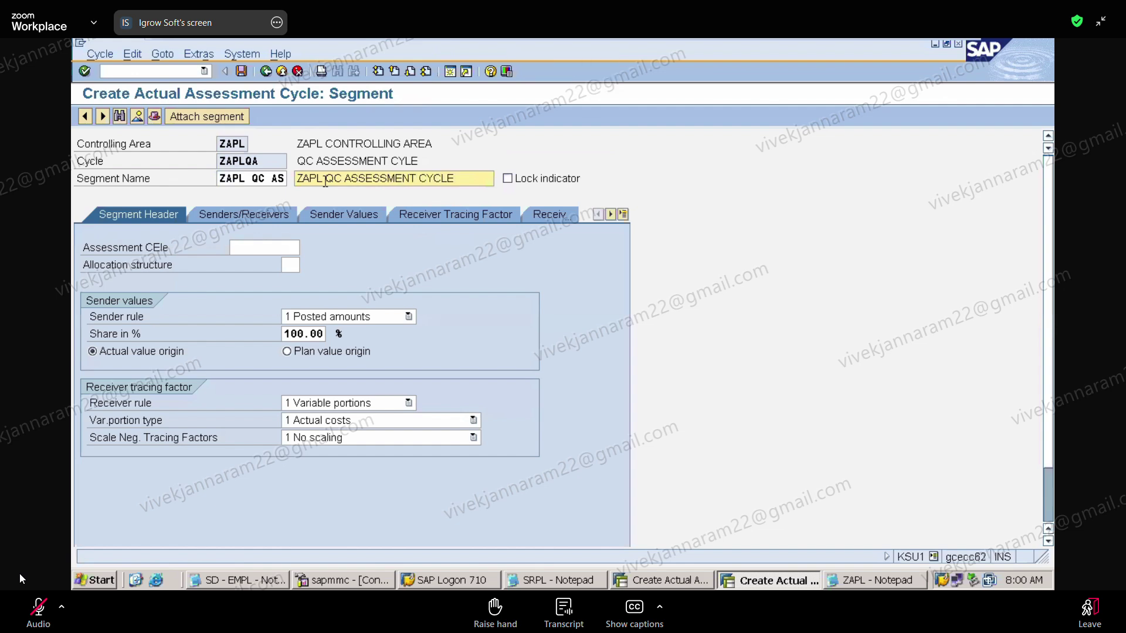
Set the segment's assessment cost element to 1000 and its variable portion type to 5 Actual Statistical Key Figures, leaving the segment unlocked
left_click(240, 245)
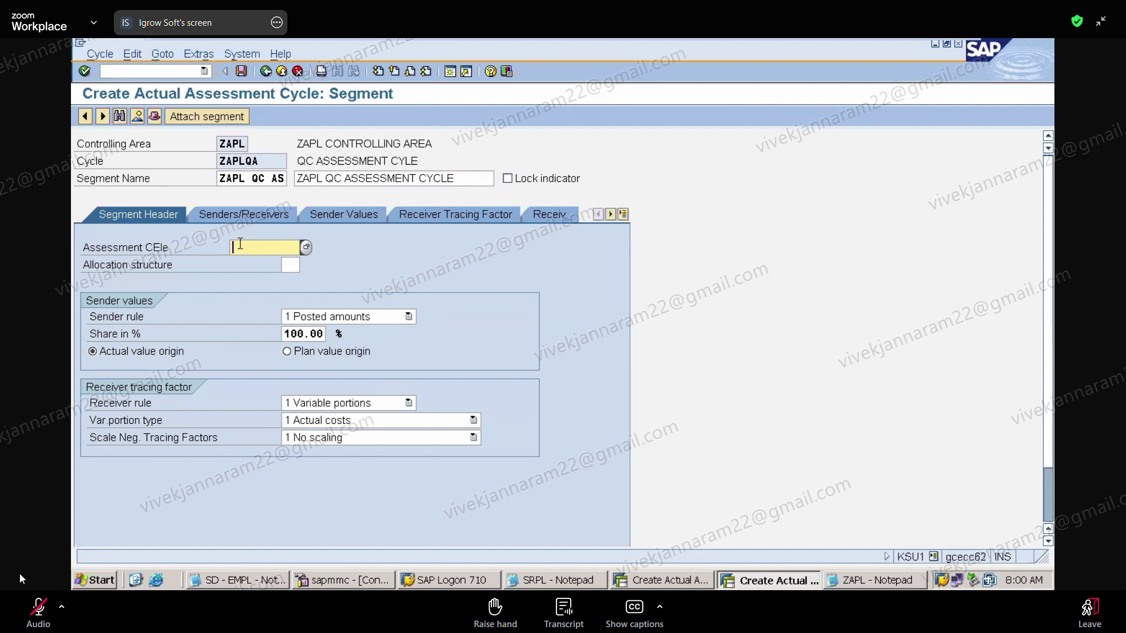
type("1000")
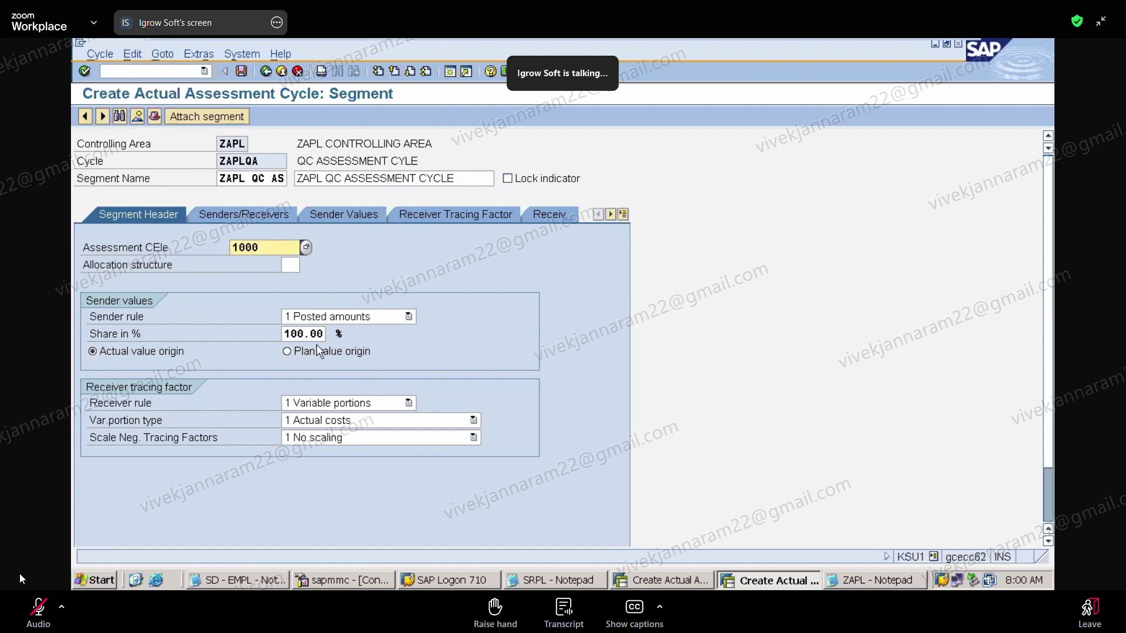
left_click(428, 420)
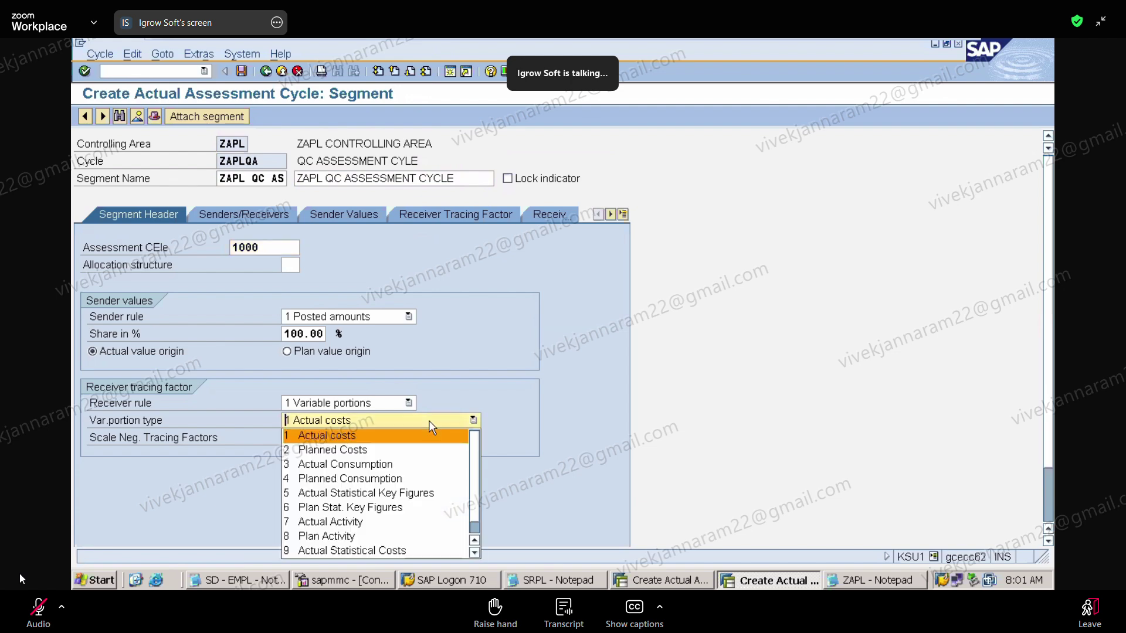
left_click(427, 494)
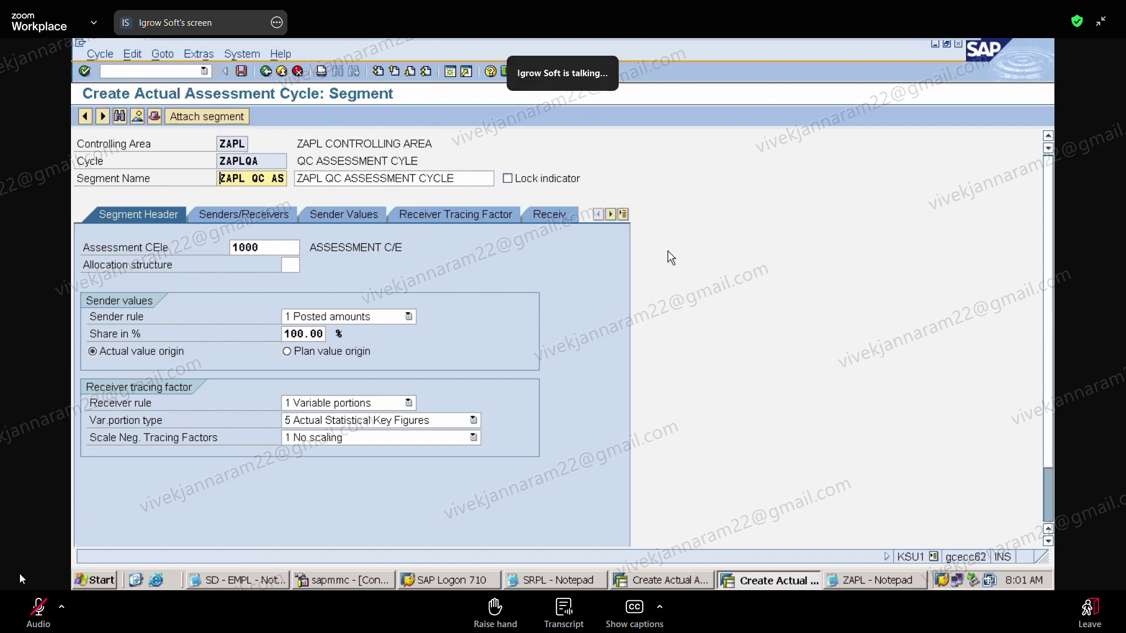
left_click(509, 183)
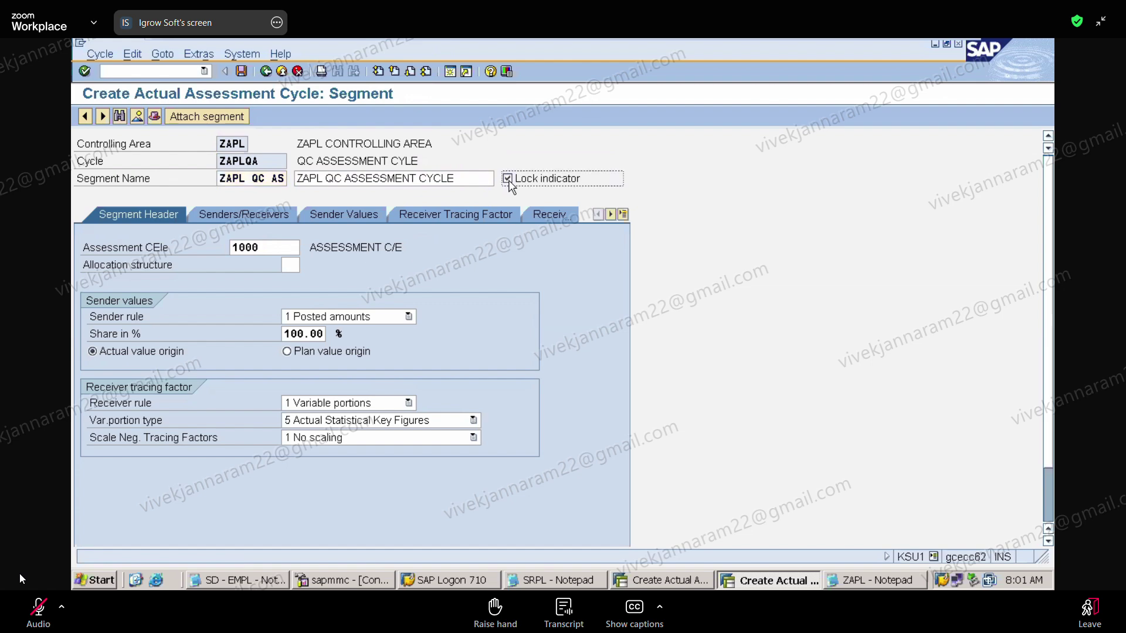
left_click(509, 183)
Define the segment's sender as cost center P100 with cost element 400015
left_click(263, 215)
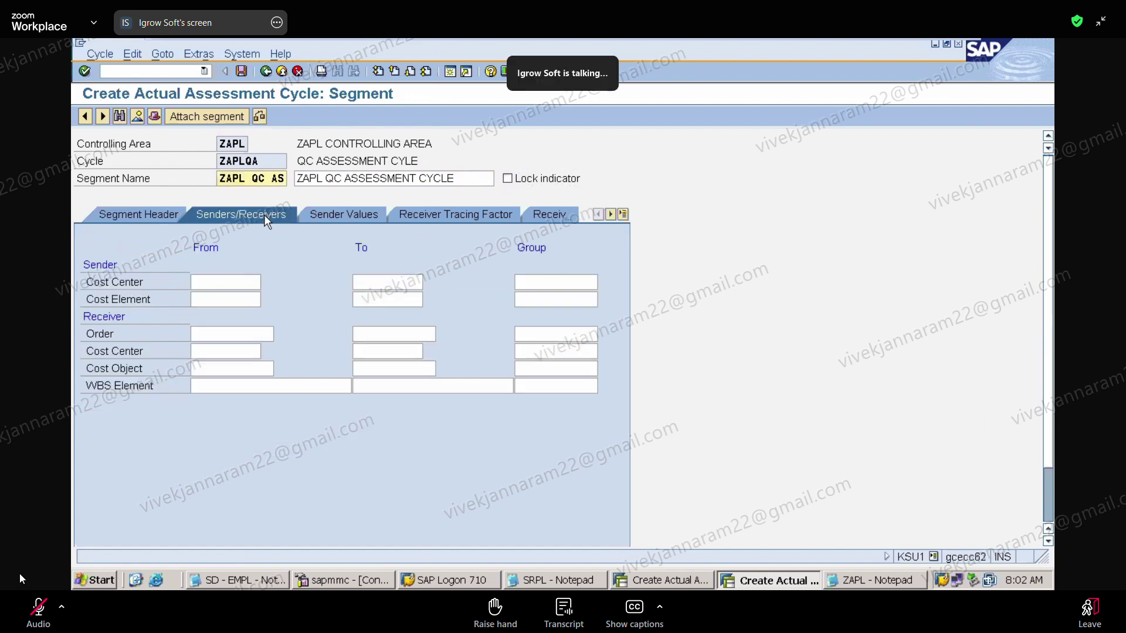
left_click(232, 281)
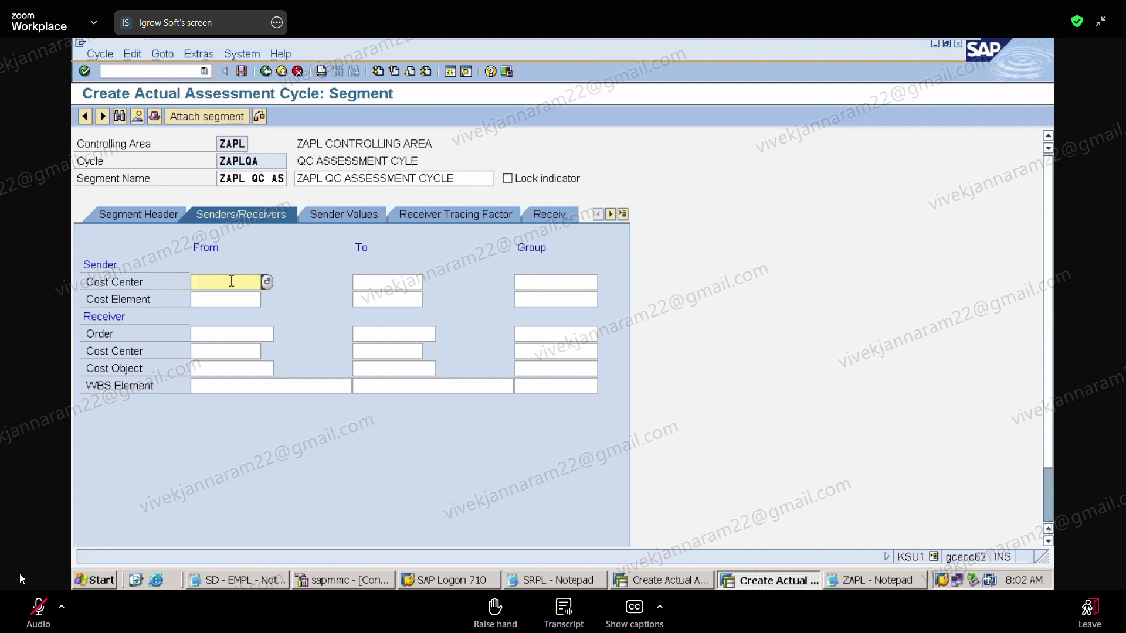
type("P1-")
type("00")
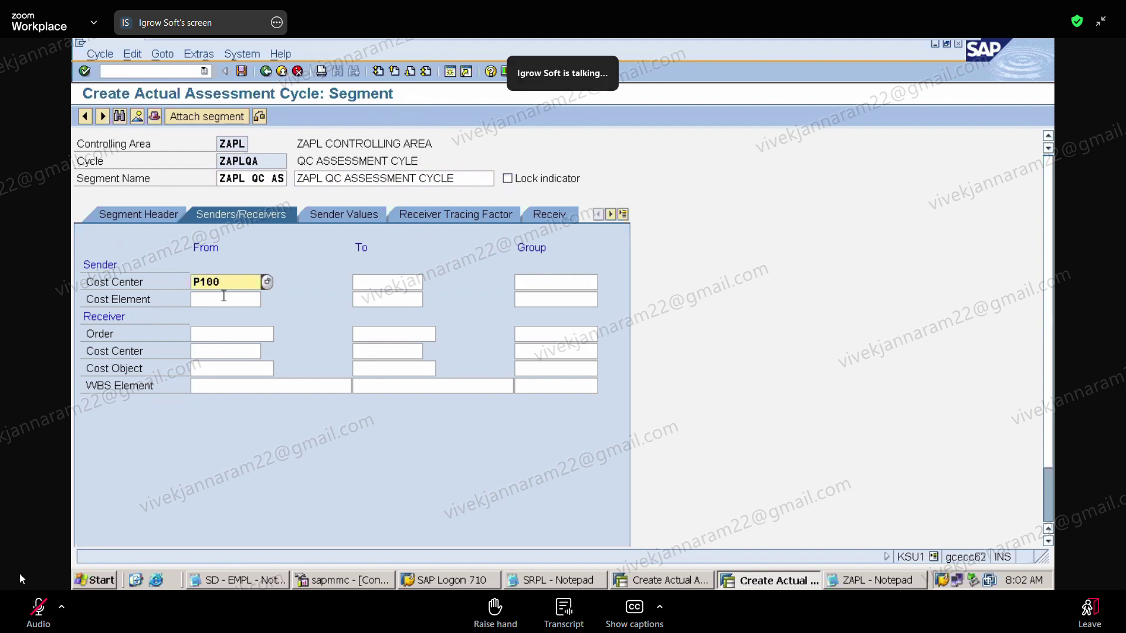
left_click(223, 298)
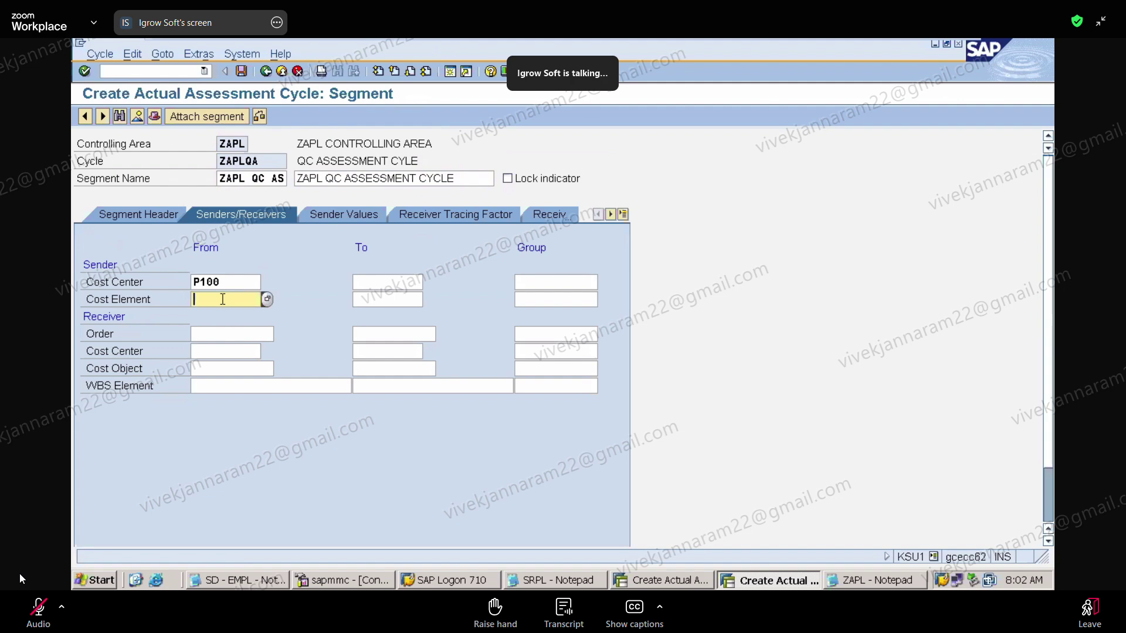
type("015")
Set the segment's receiver cost center range from PROCESS1 to PROCESS2
left_click(215, 351)
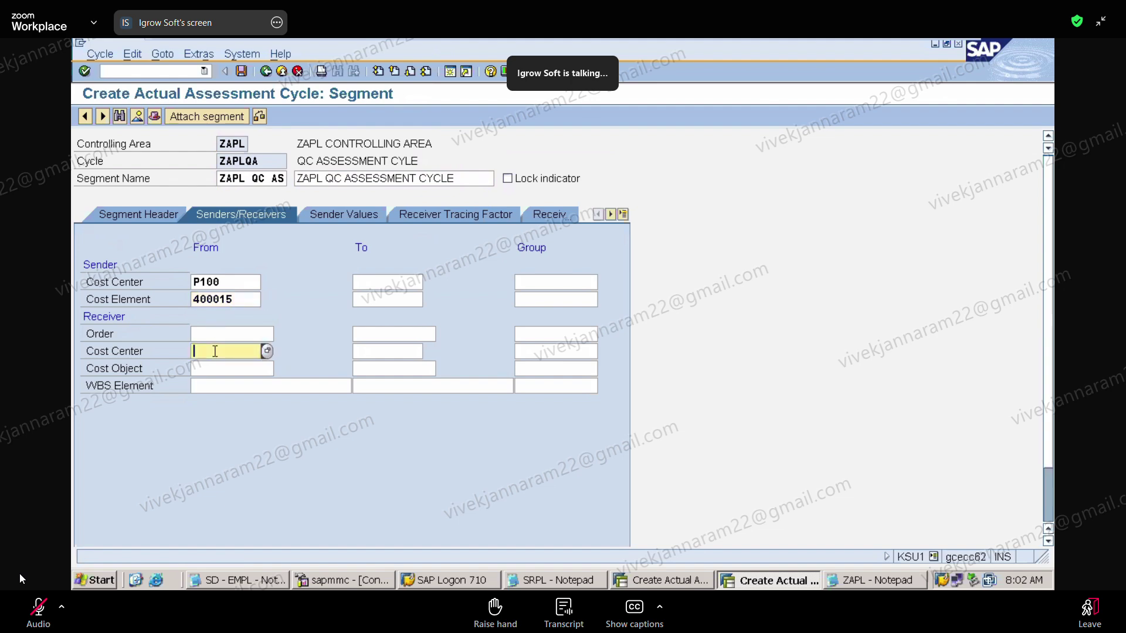
type("PROCESS")
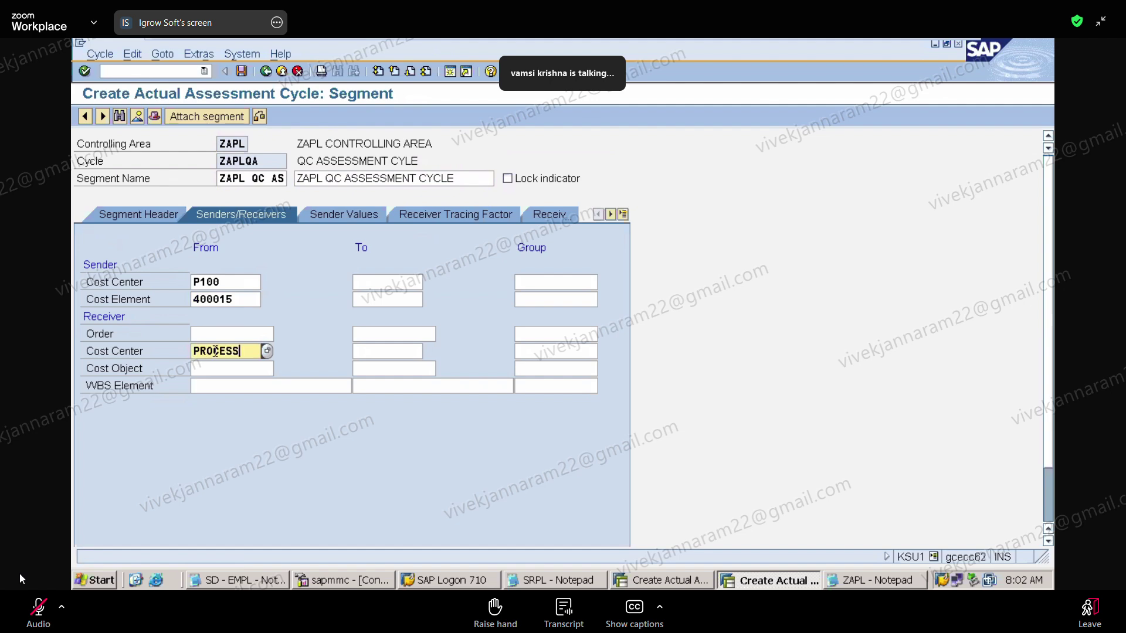
type("1")
left_click(377, 354)
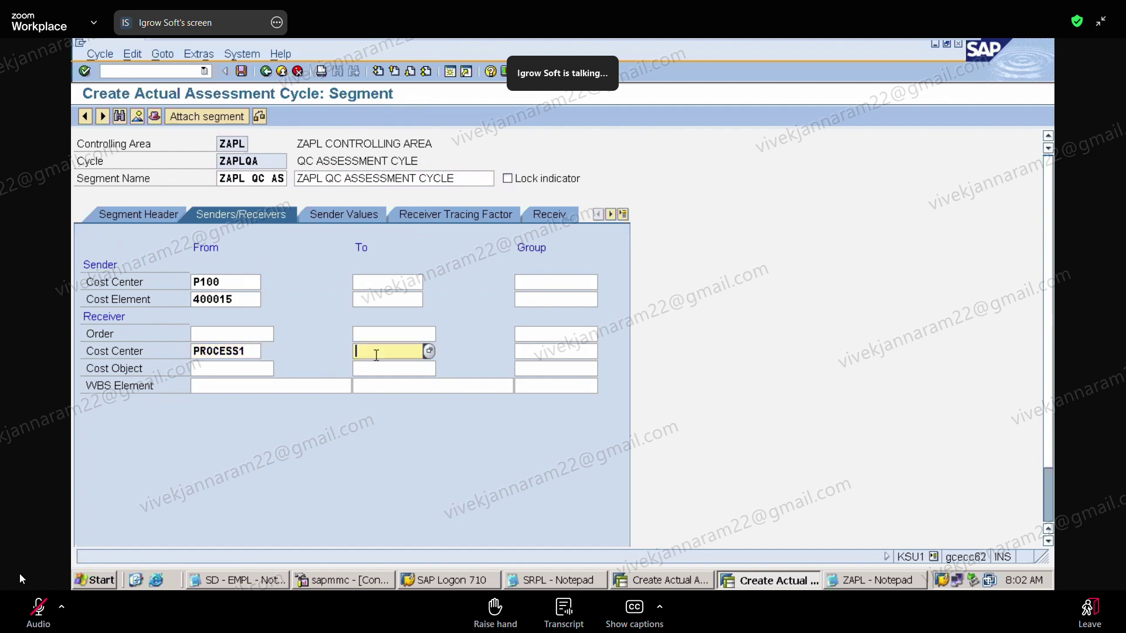
type("PROCESS2")
Enter ZNOU as the statistical key figure in the receiver tracing factor's selection criteria
left_click(140, 214)
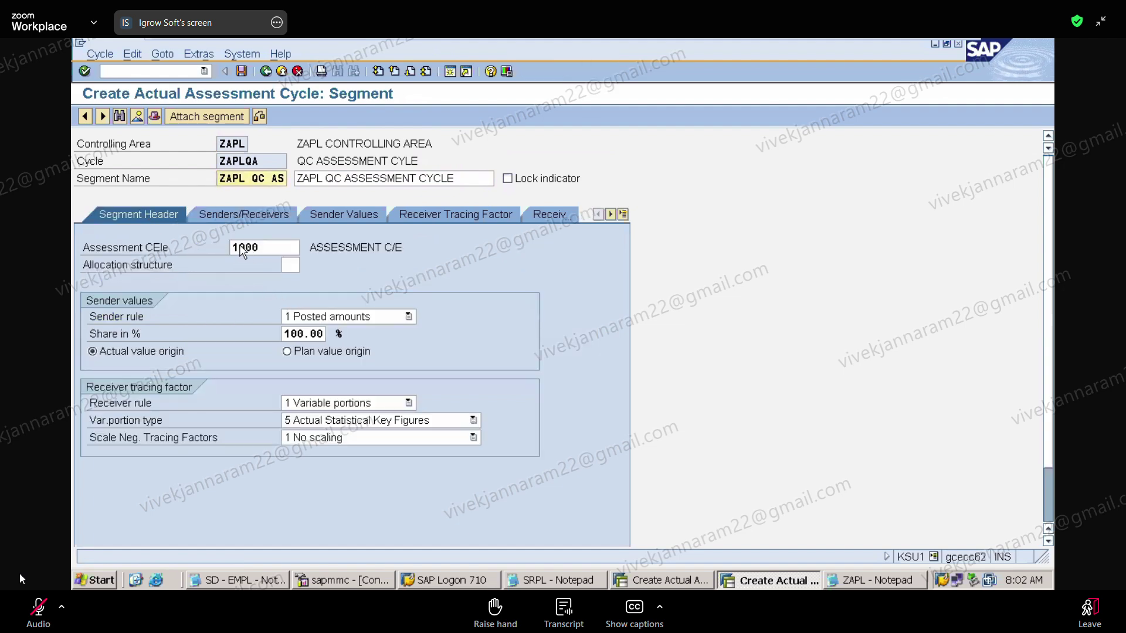
left_click(261, 215)
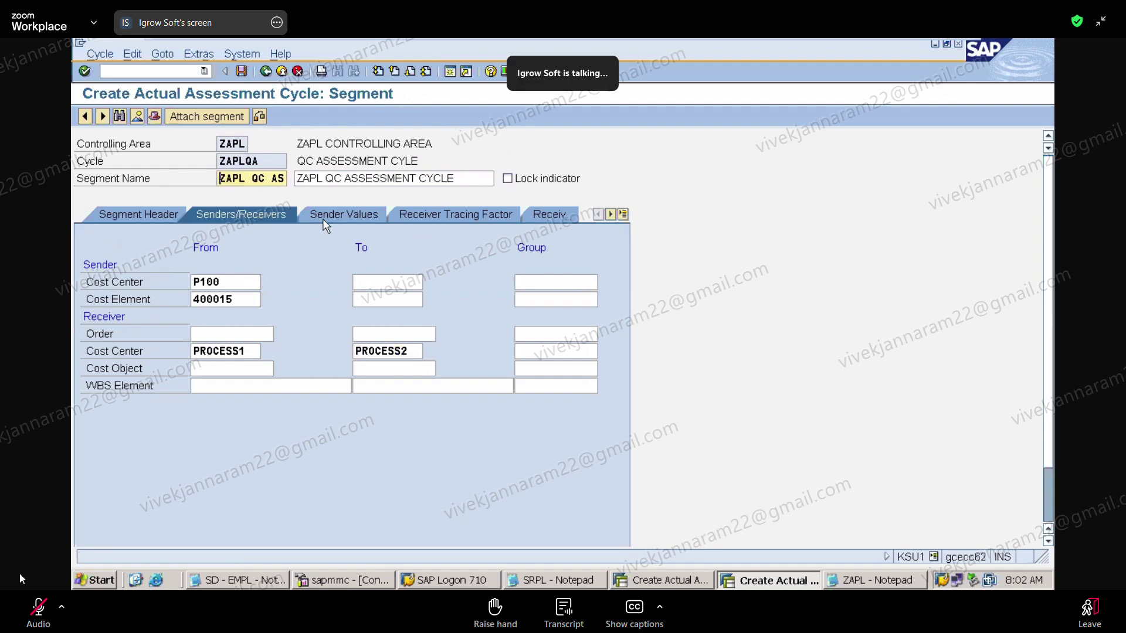
left_click(346, 226)
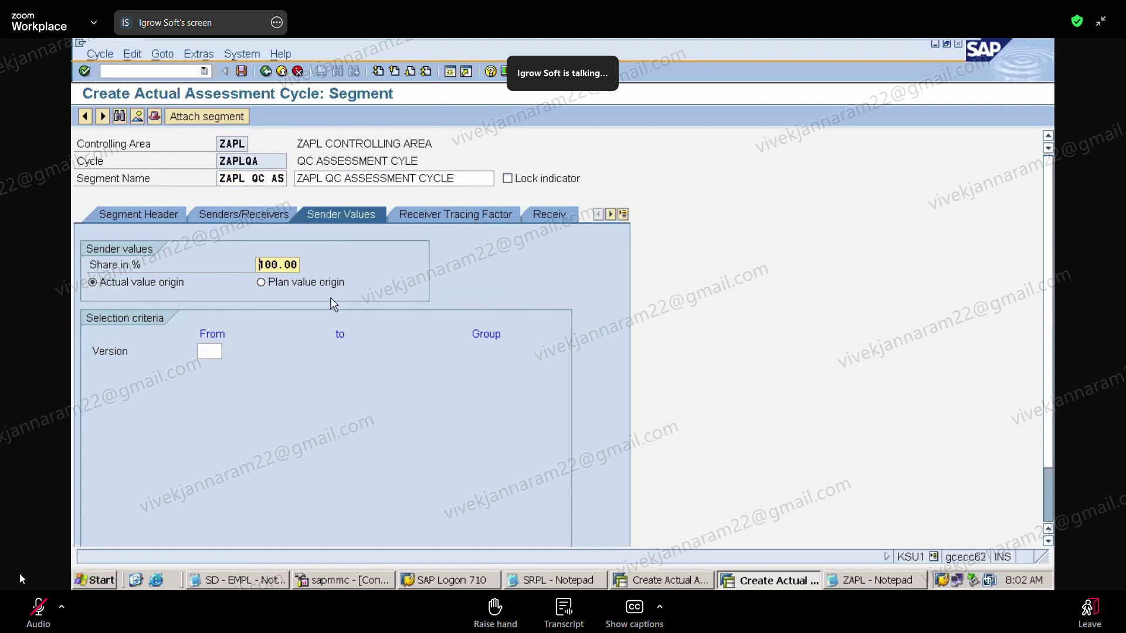
left_click(443, 220)
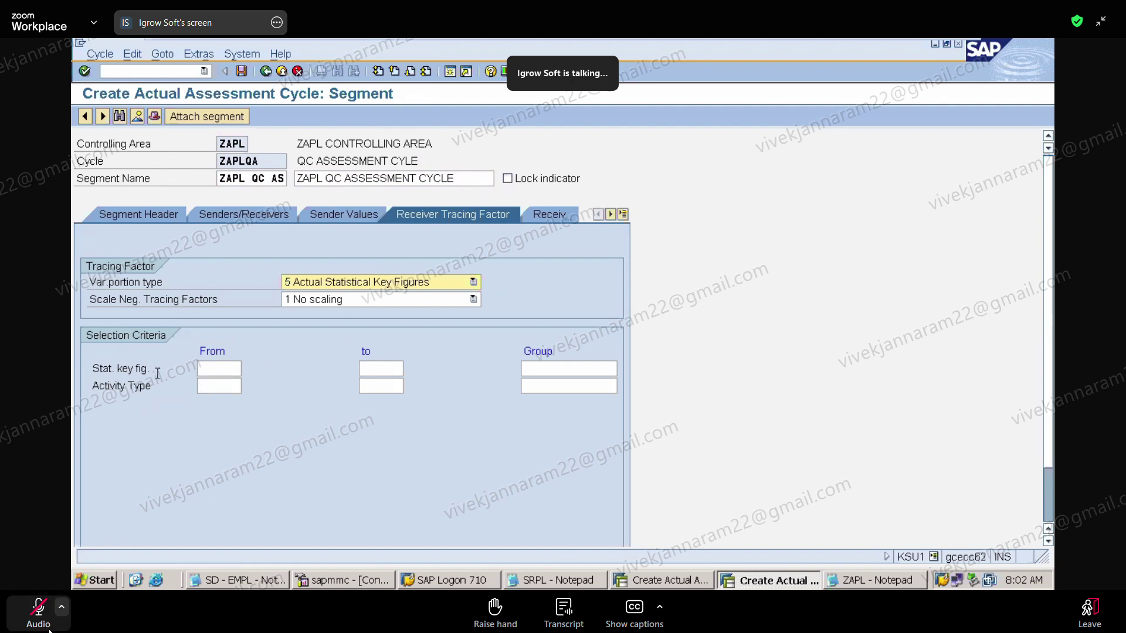
left_click(209, 370)
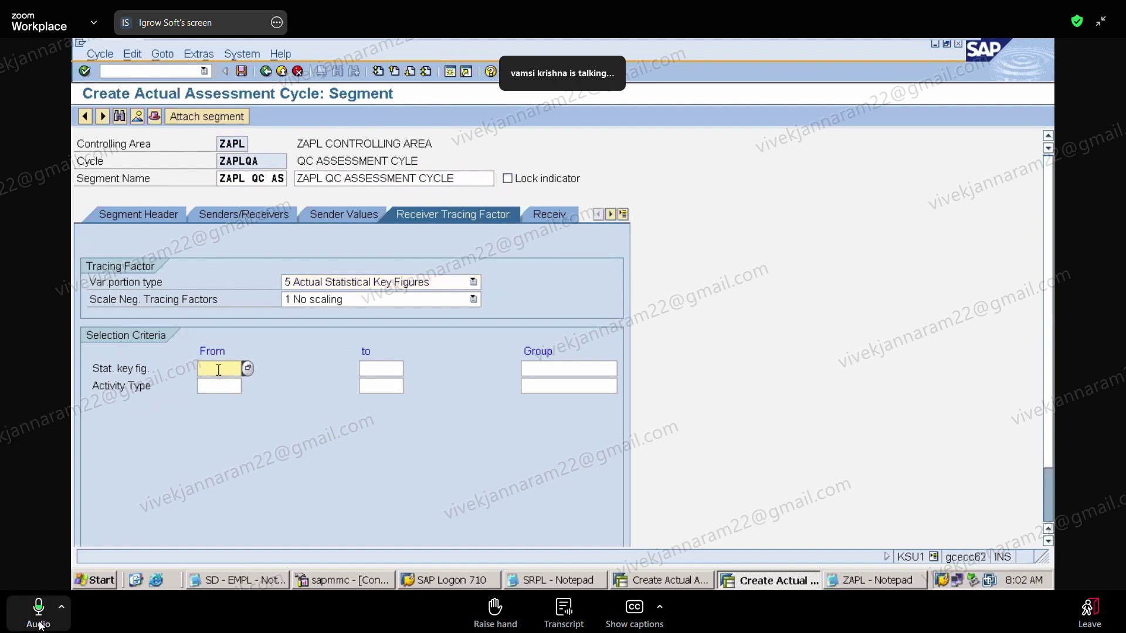
type("ZNQU")
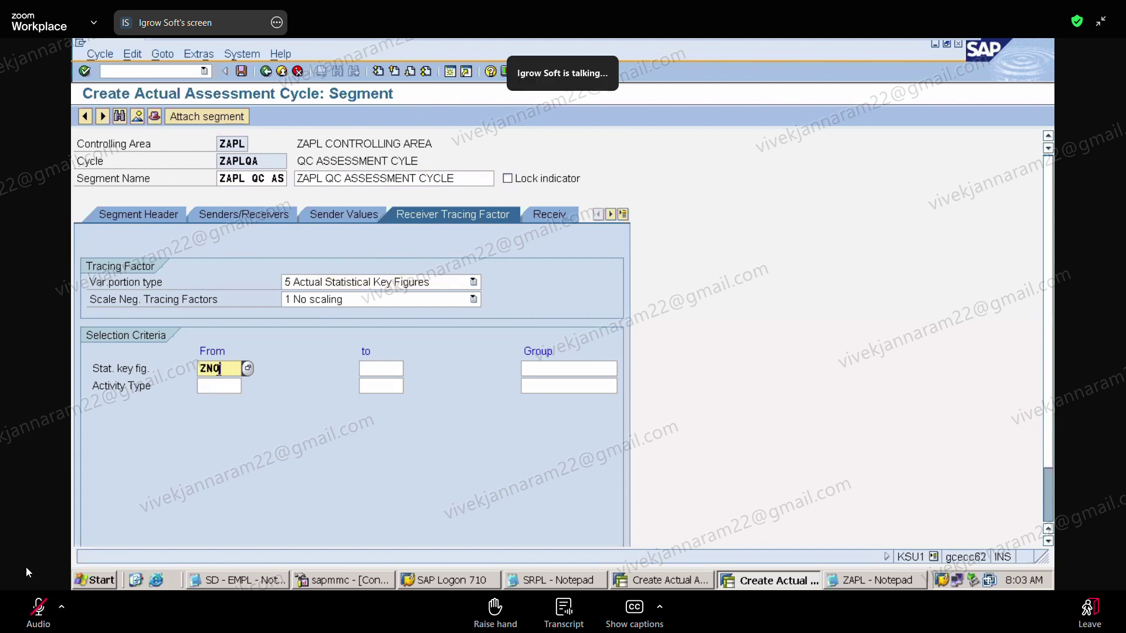
Review the segment's senders and receivers, sender values, receiver tracing factor and receiver weighting factors
left_click(237, 215)
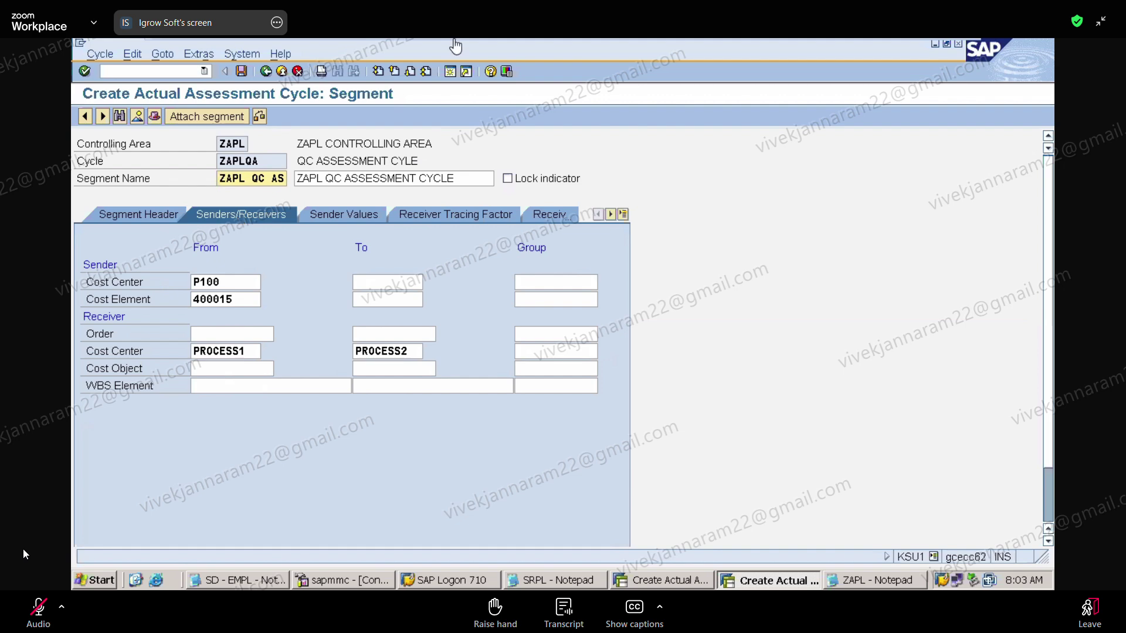
mouse_move(608, 37)
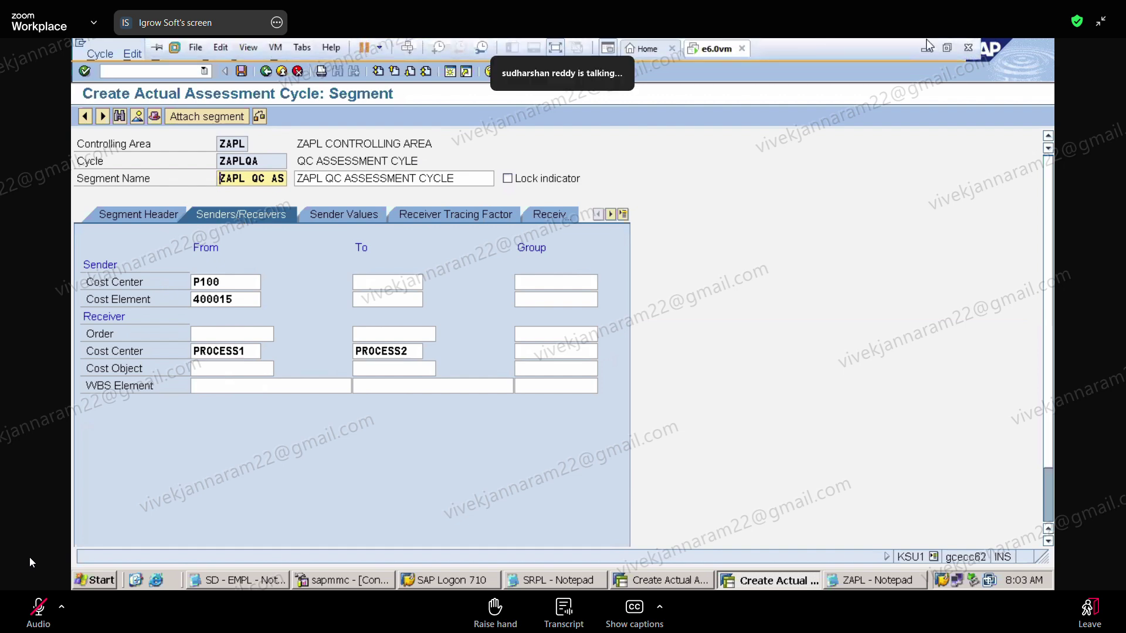
left_click(39, 613)
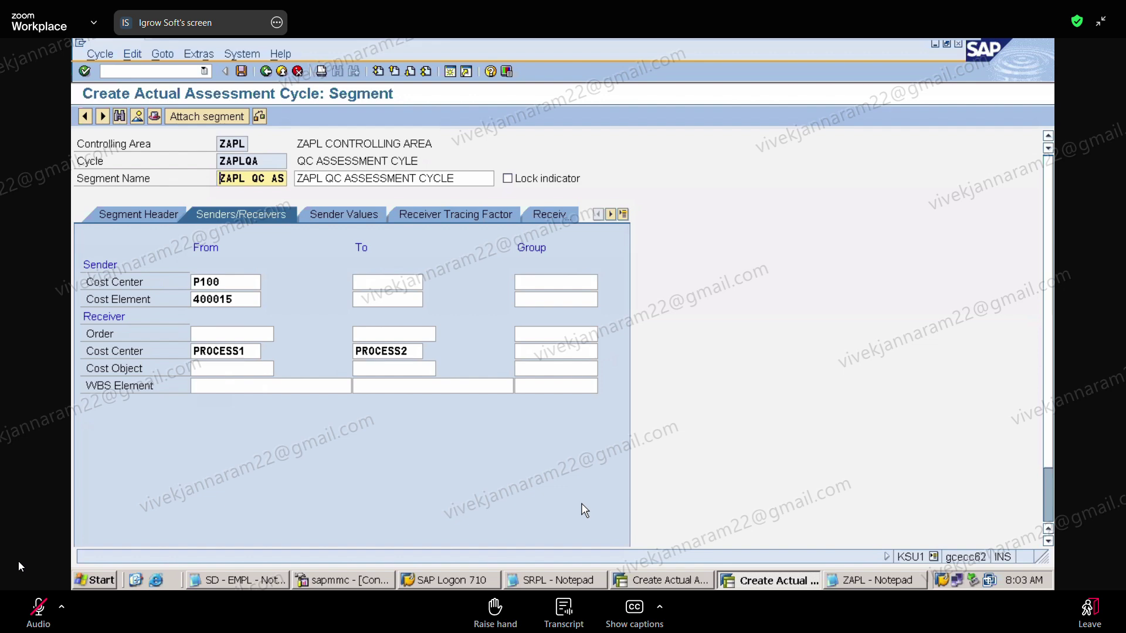
left_click(354, 219)
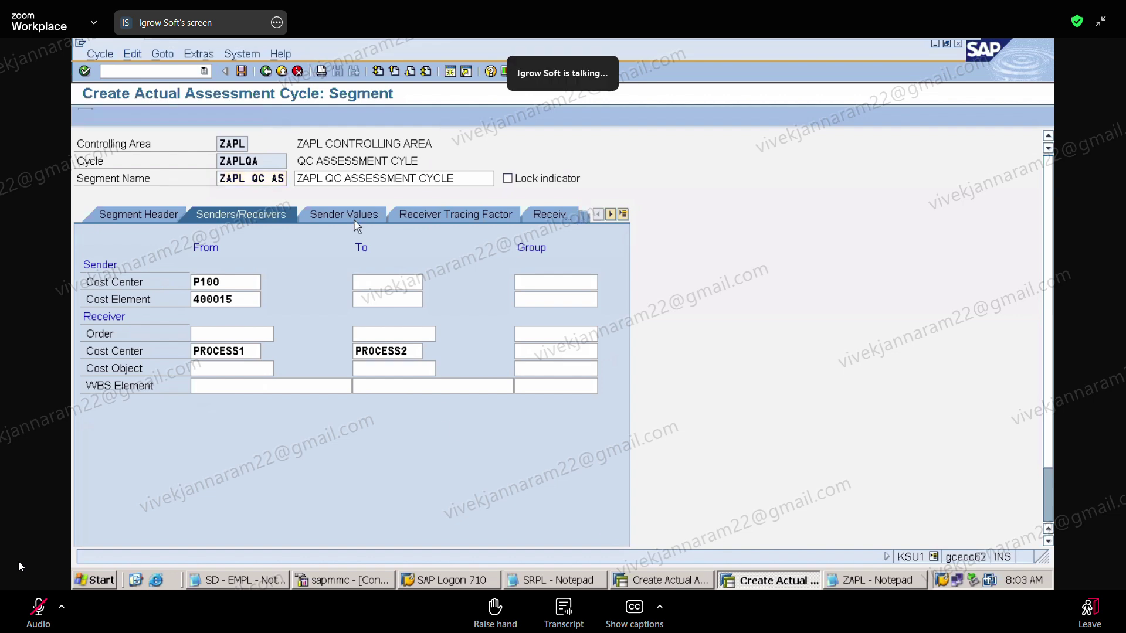
left_click(454, 220)
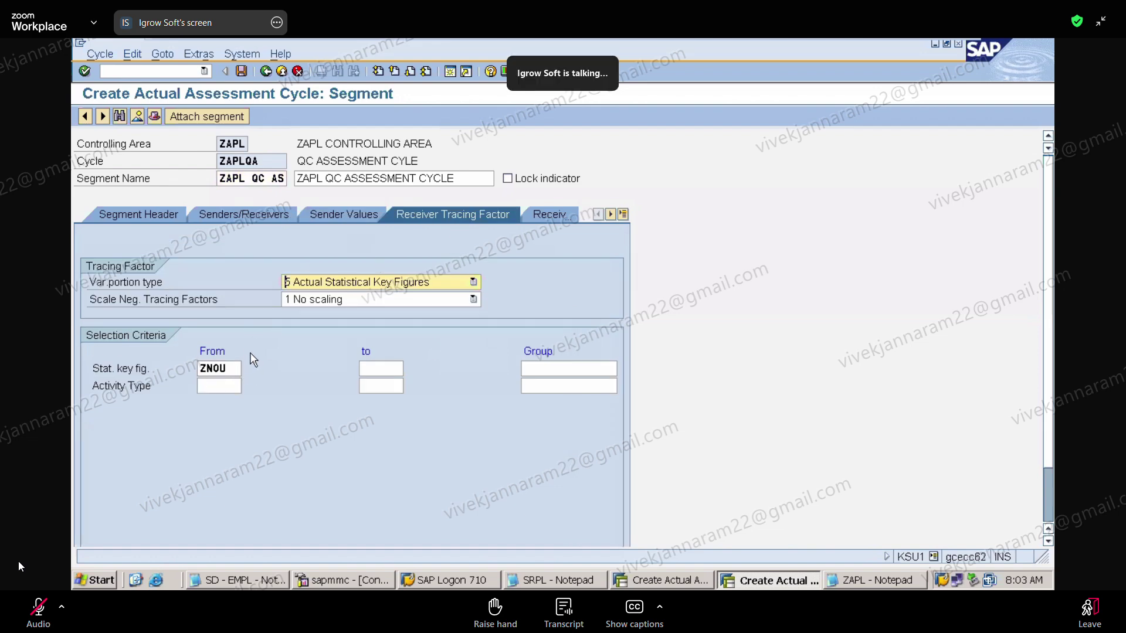
left_click(555, 215)
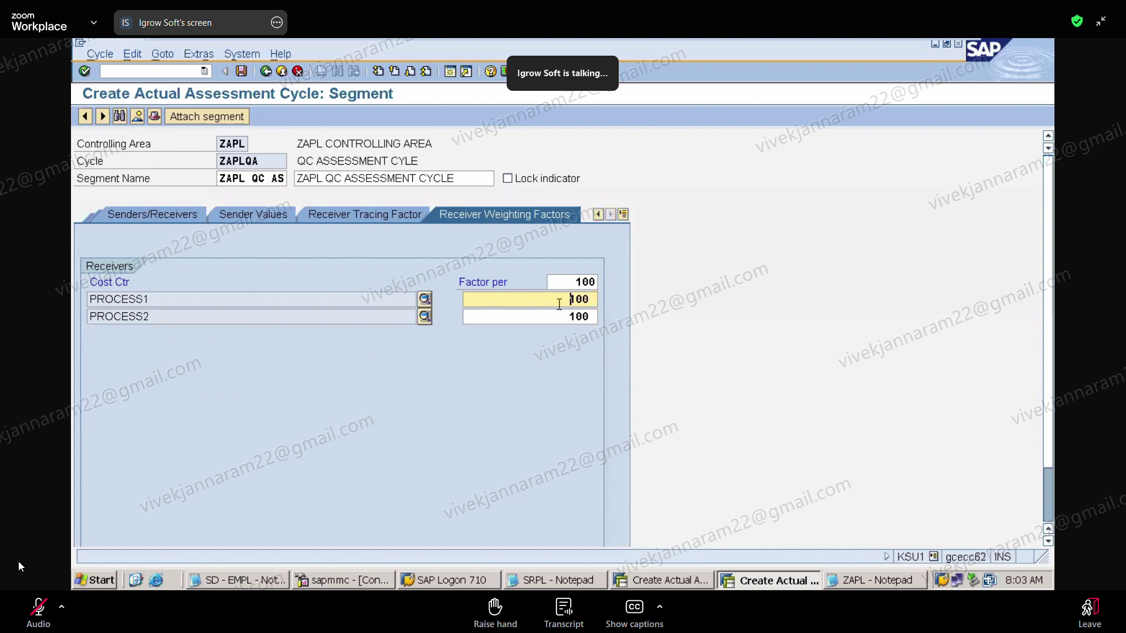
left_click(382, 216)
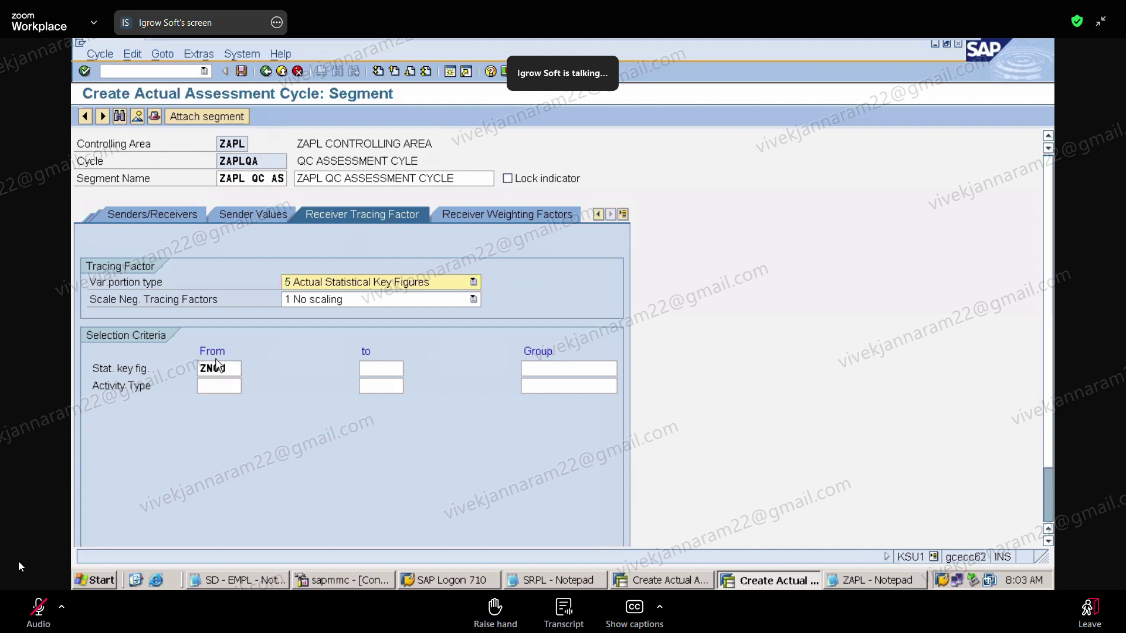
Save the assessment cycle under the CONTROLLING customizing request ECCK900392
left_click(241, 71)
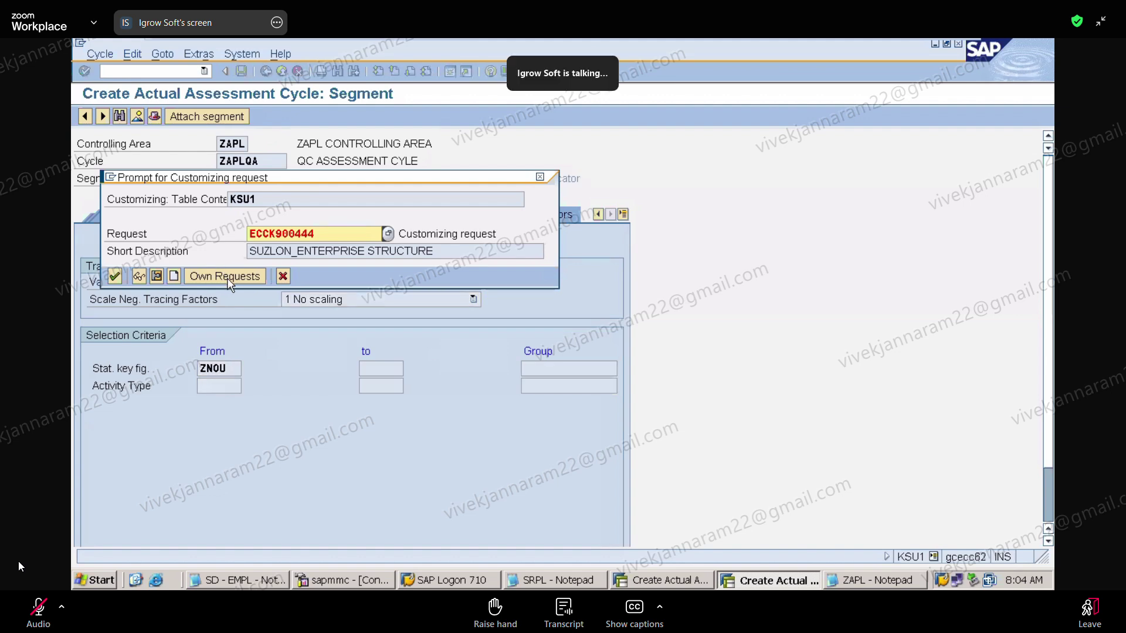
left_click(229, 279)
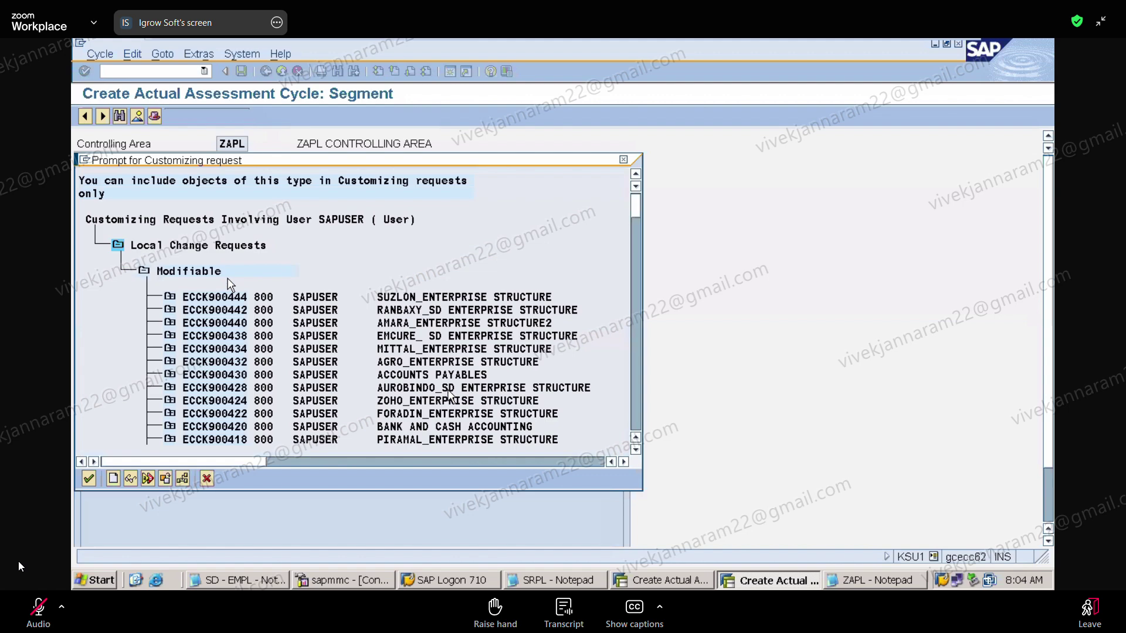
left_click(635, 391)
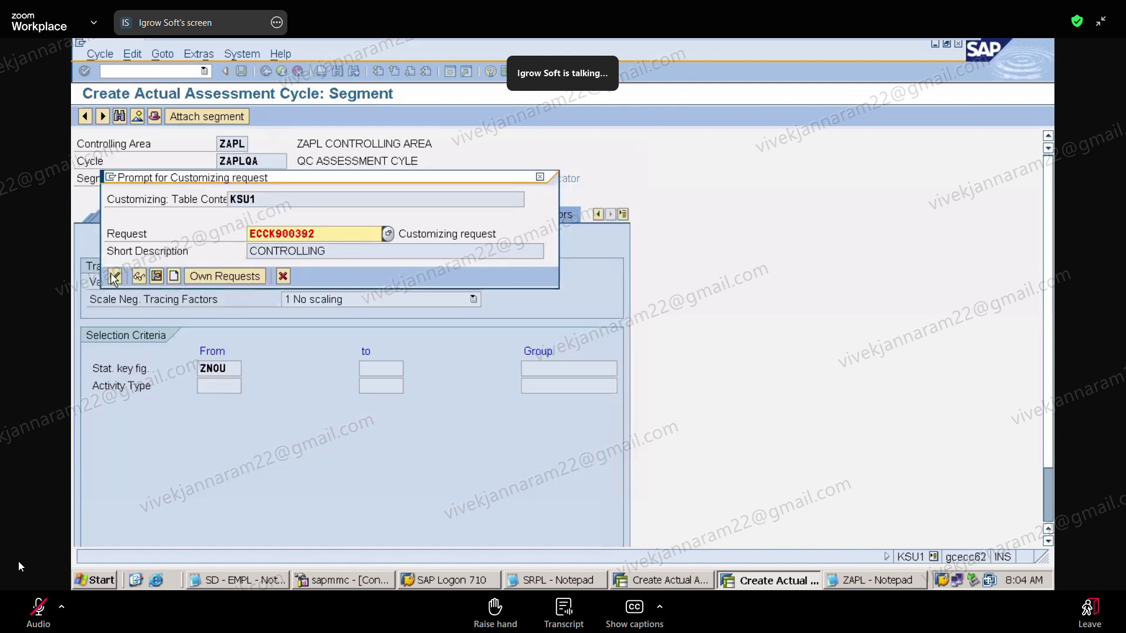
left_click(111, 275)
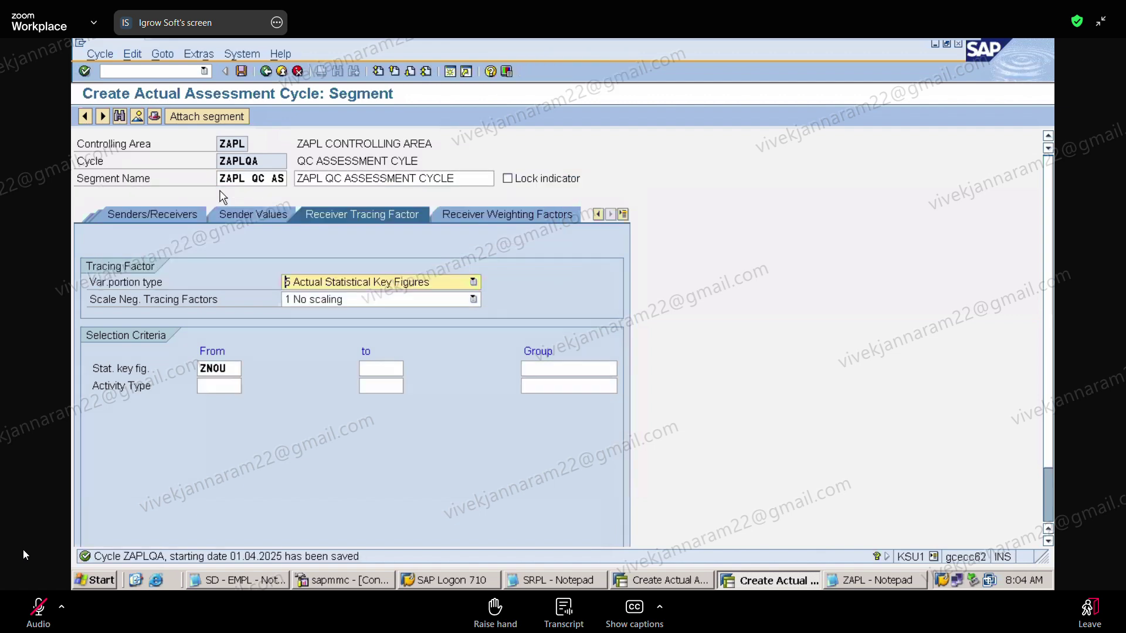
Start transaction KSU5 and execute a test run of cycle ZAPLQA, start date 01.04.2025, for period 1 of fiscal year 2025
left_click(135, 73)
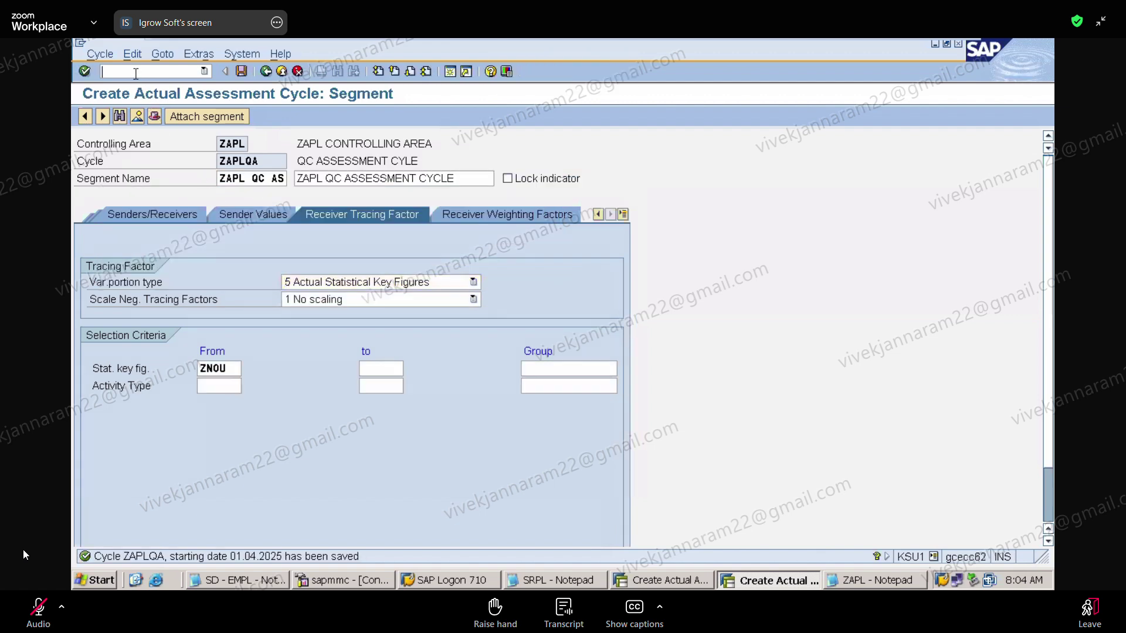
type("/NKSU")
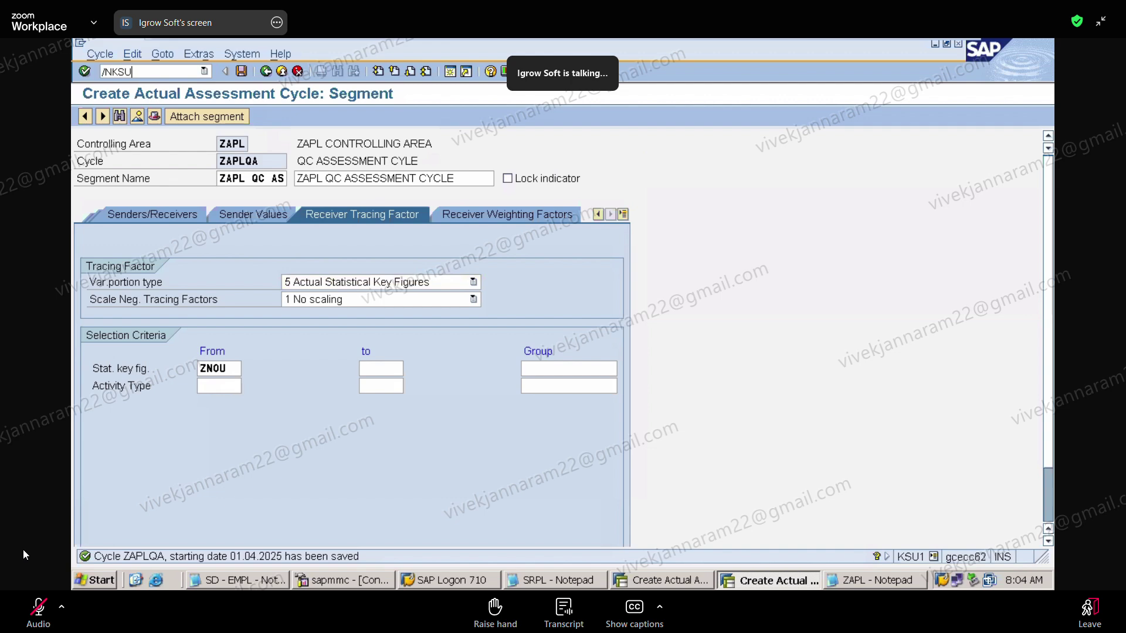
type("5")
key("Return")
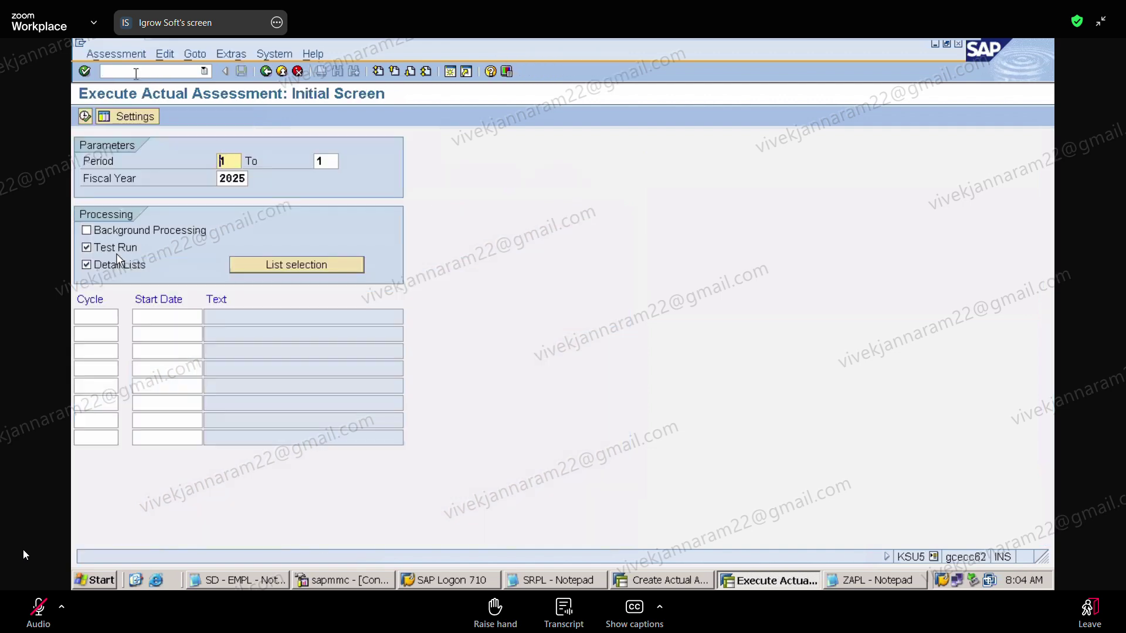
left_click(116, 319)
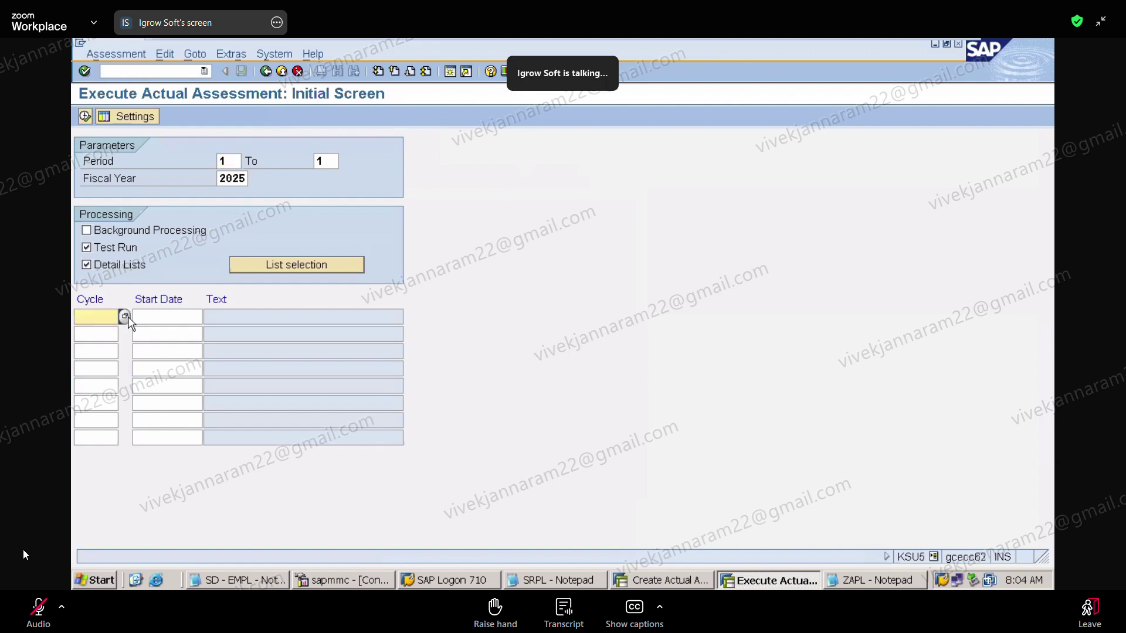
left_click(128, 319)
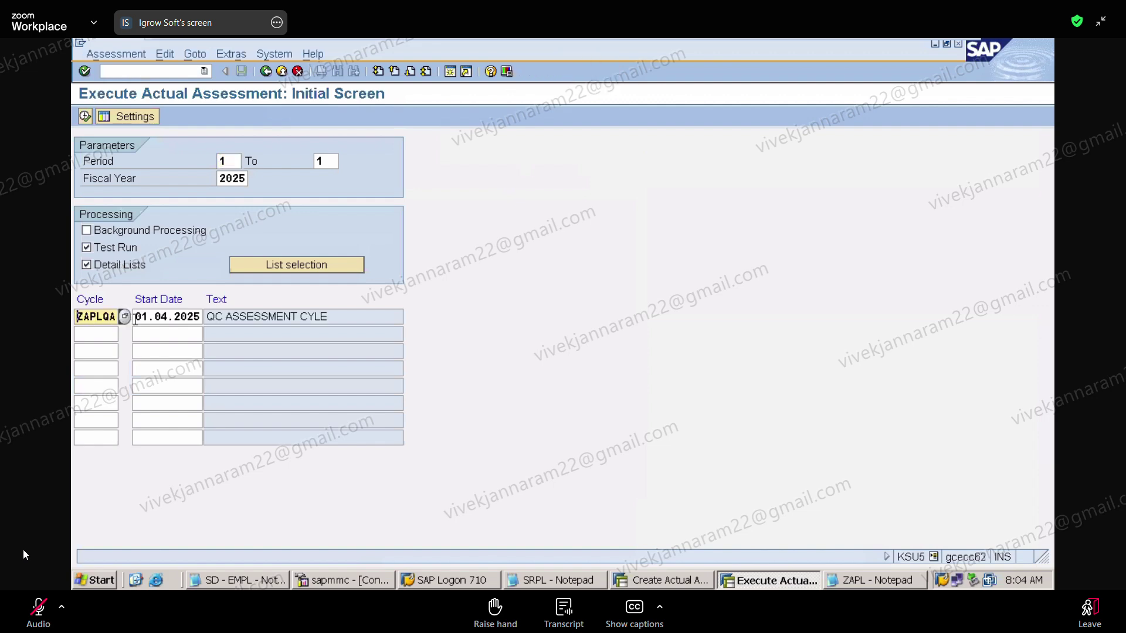
left_click(175, 320)
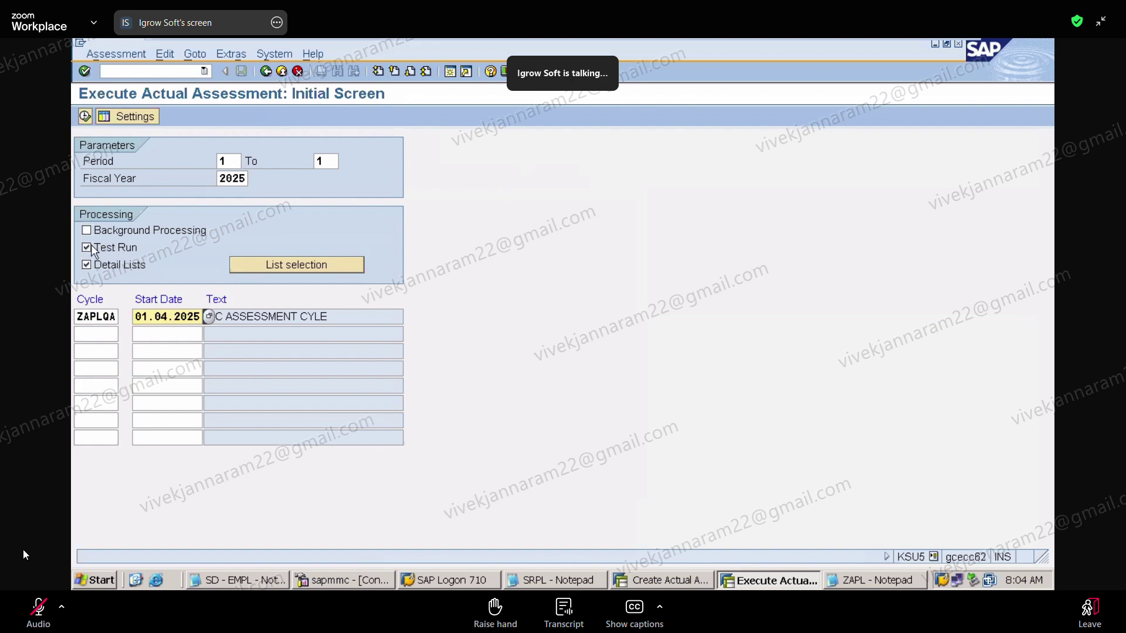
left_click(85, 116)
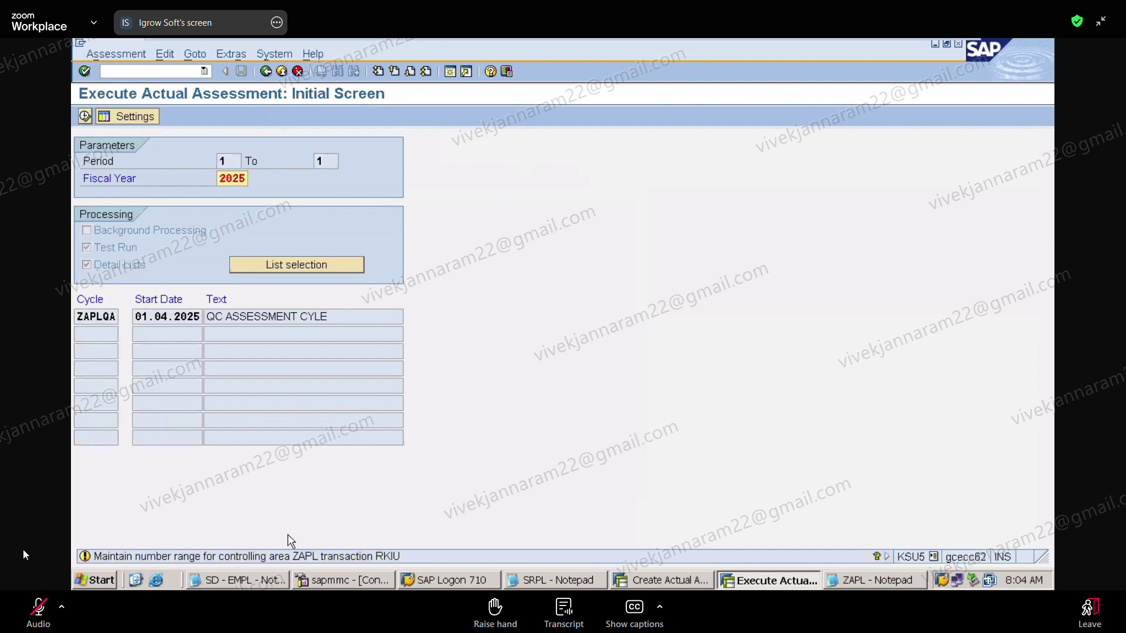
Open the detailed explanation of the number range message, examine the transaction it names, and return to the assessment execution screen
left_click(296, 556)
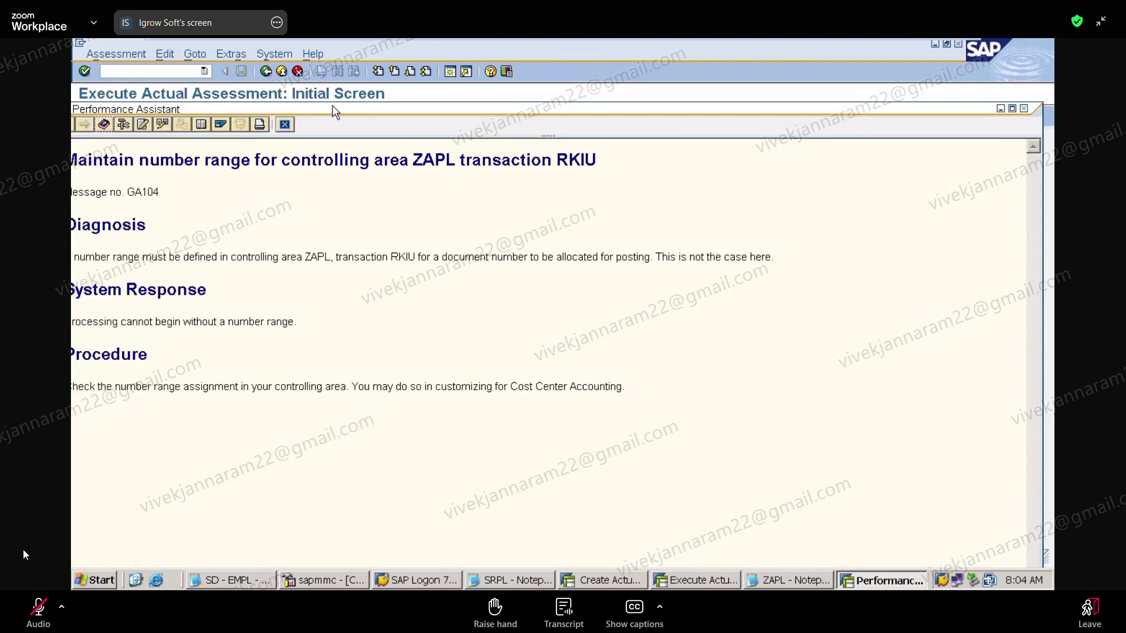
left_click_drag(362, 108, 377, 108)
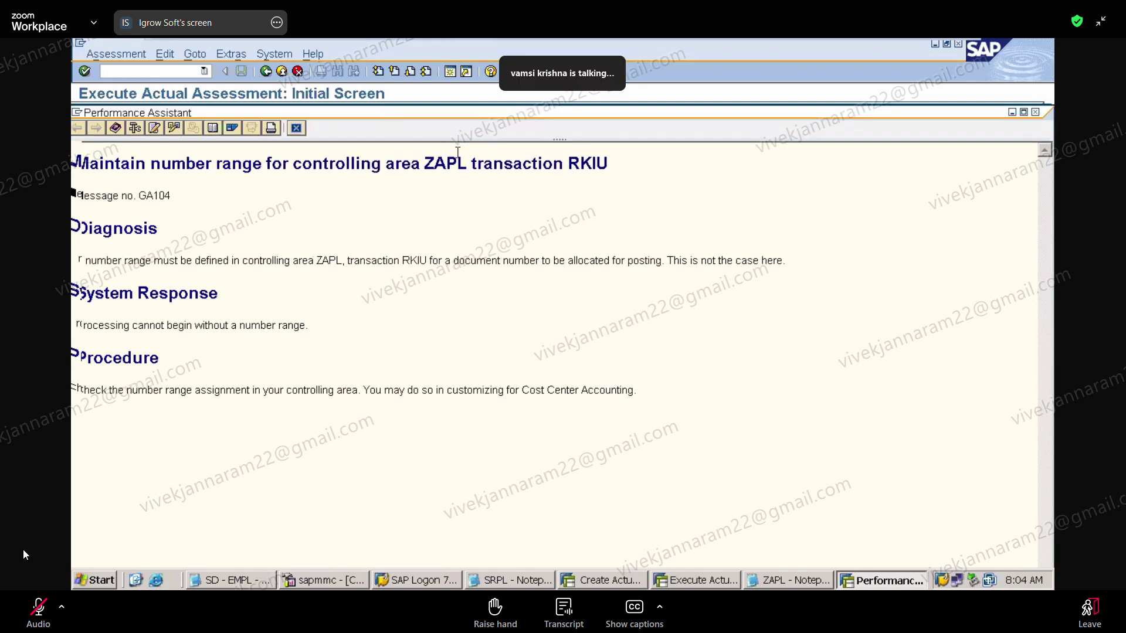
double_click(652, 159)
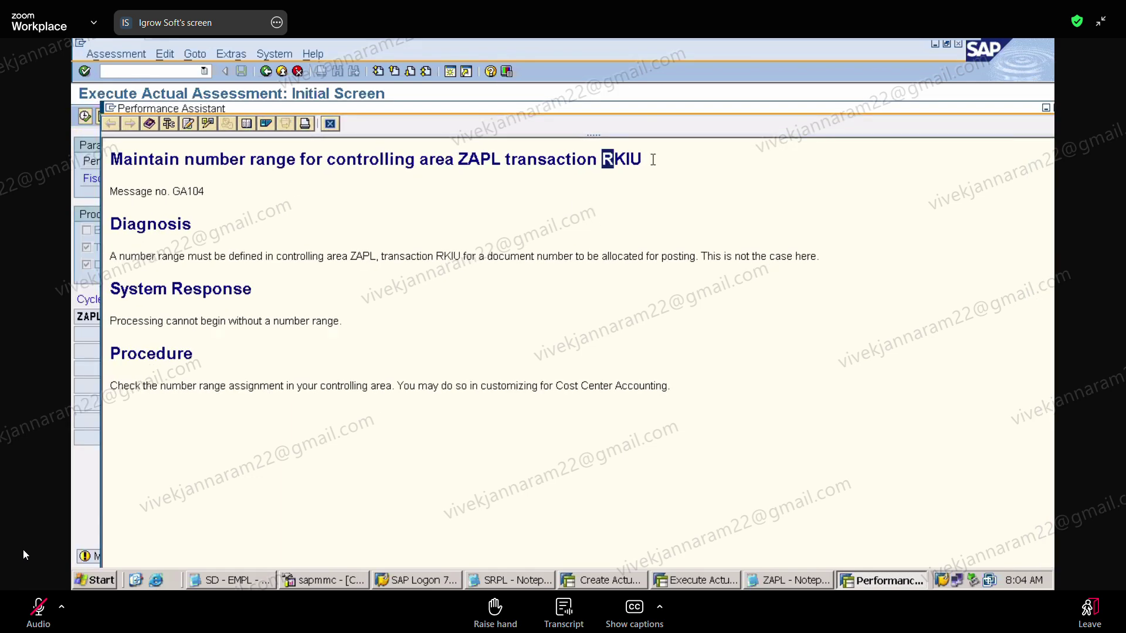
left_click(698, 580)
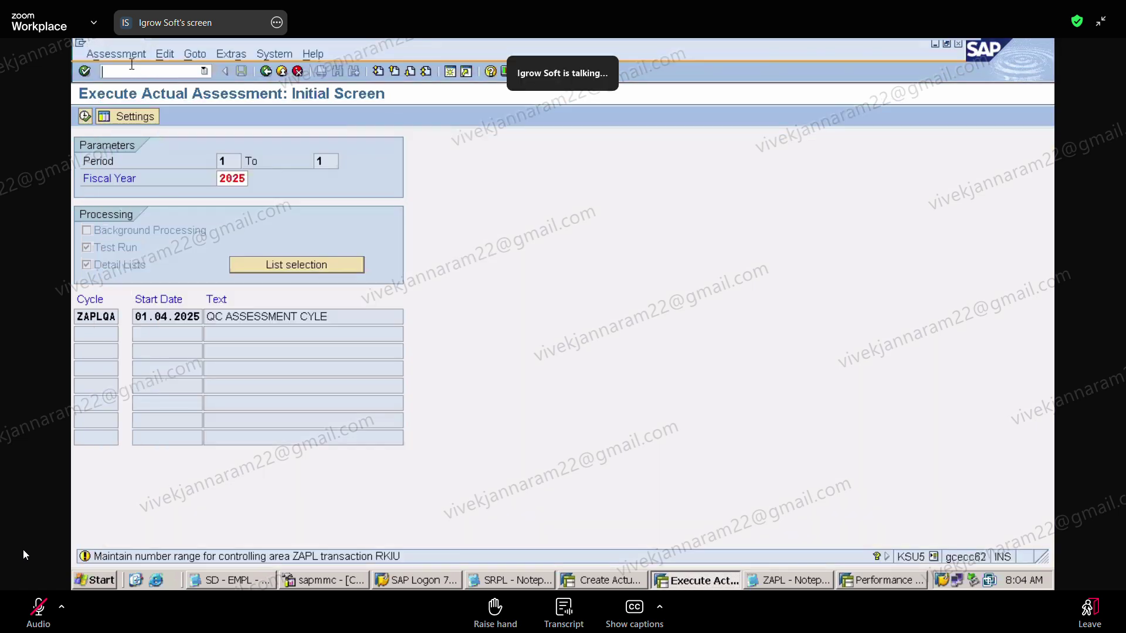
Start transaction KANK and open the CO document number range groups of controlling area ZAPL for maintenance
type("/NKABA")
key("BackSpace")
type("NK")
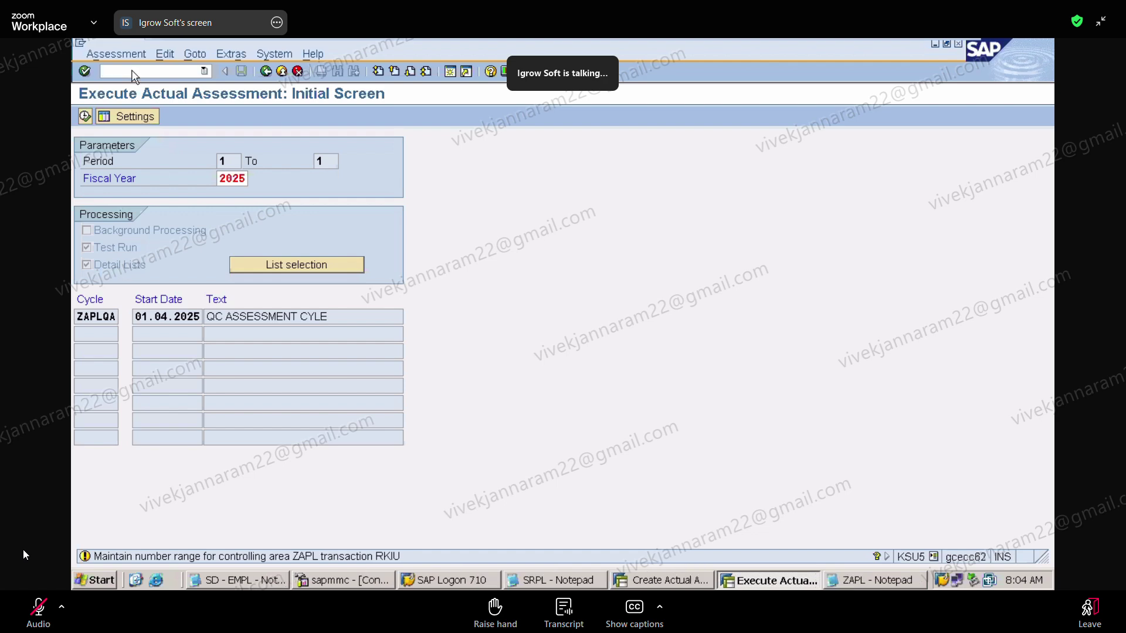
key("Return")
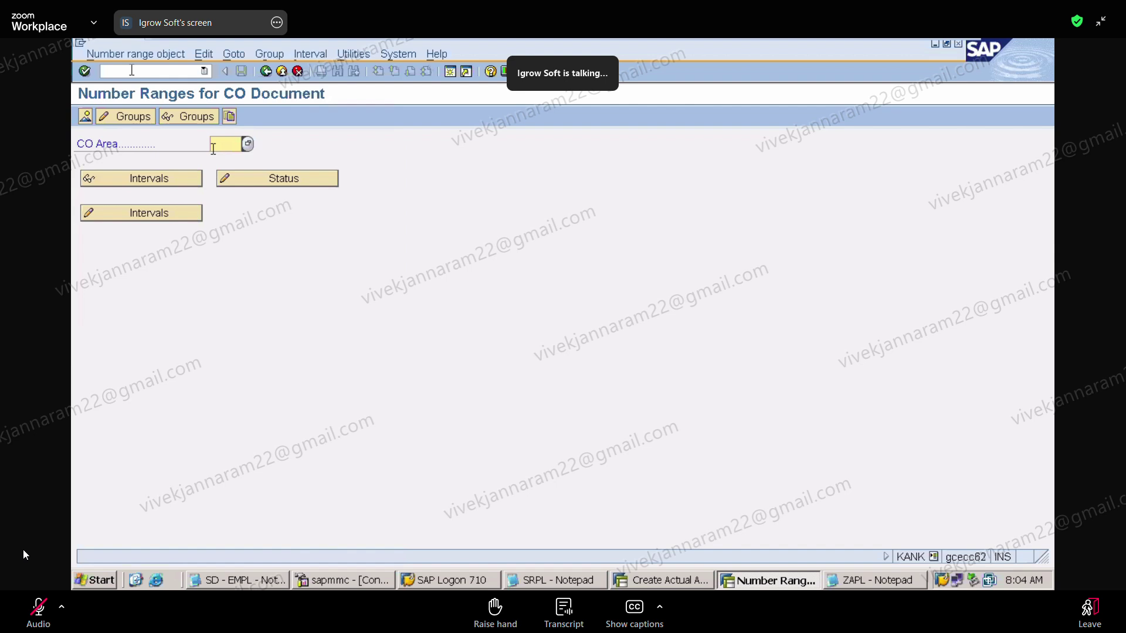
type("ZA")
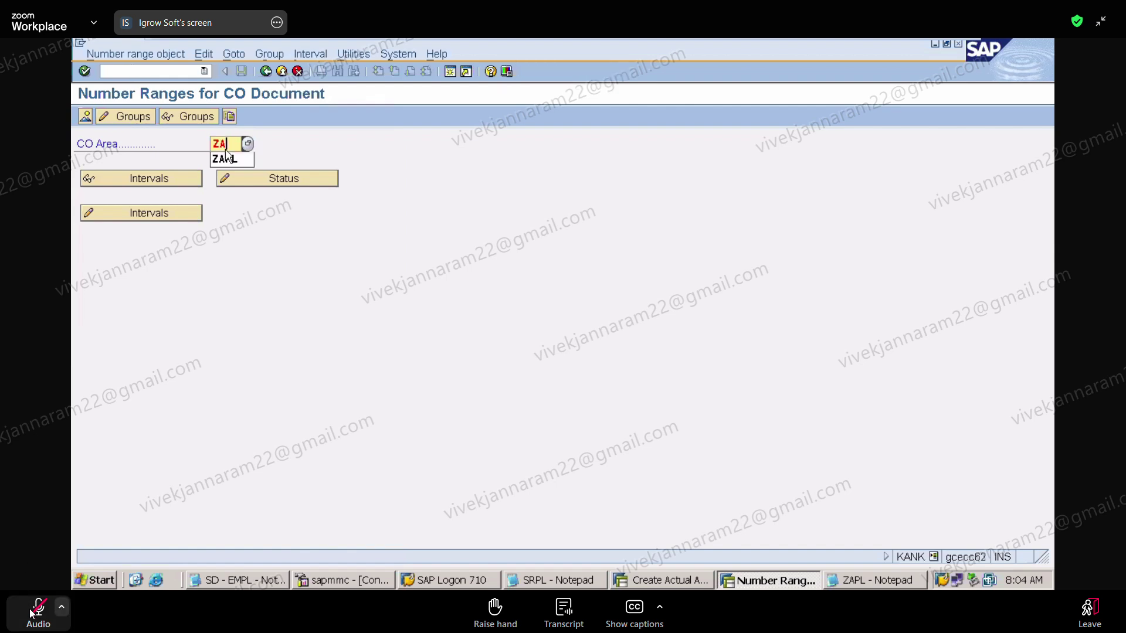
left_click(226, 156)
left_click(130, 116)
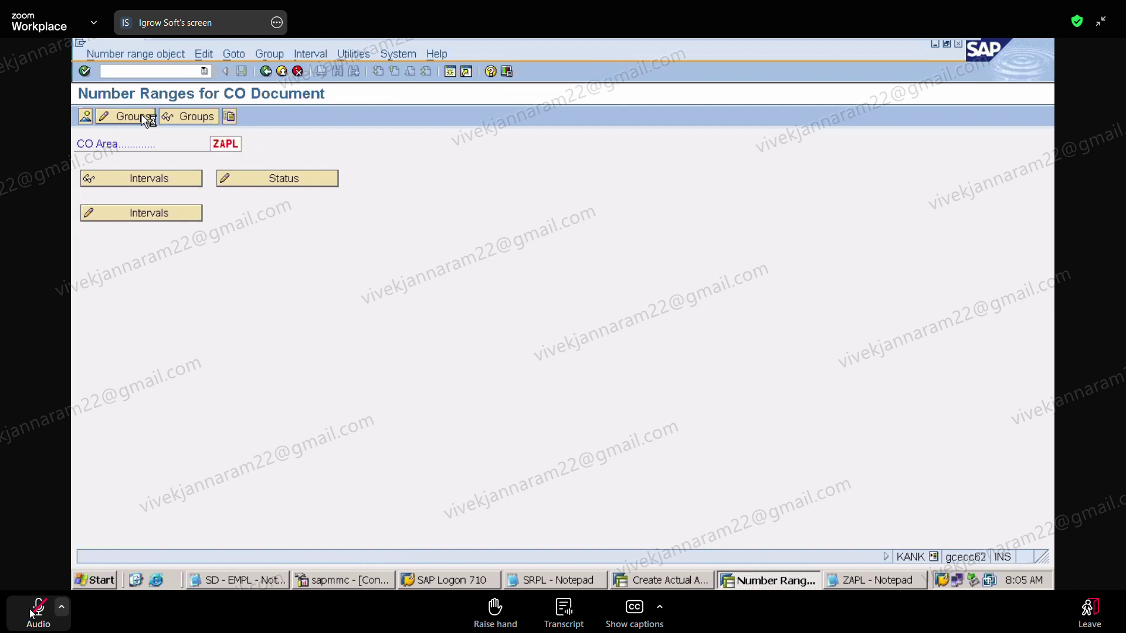
left_click(33, 611)
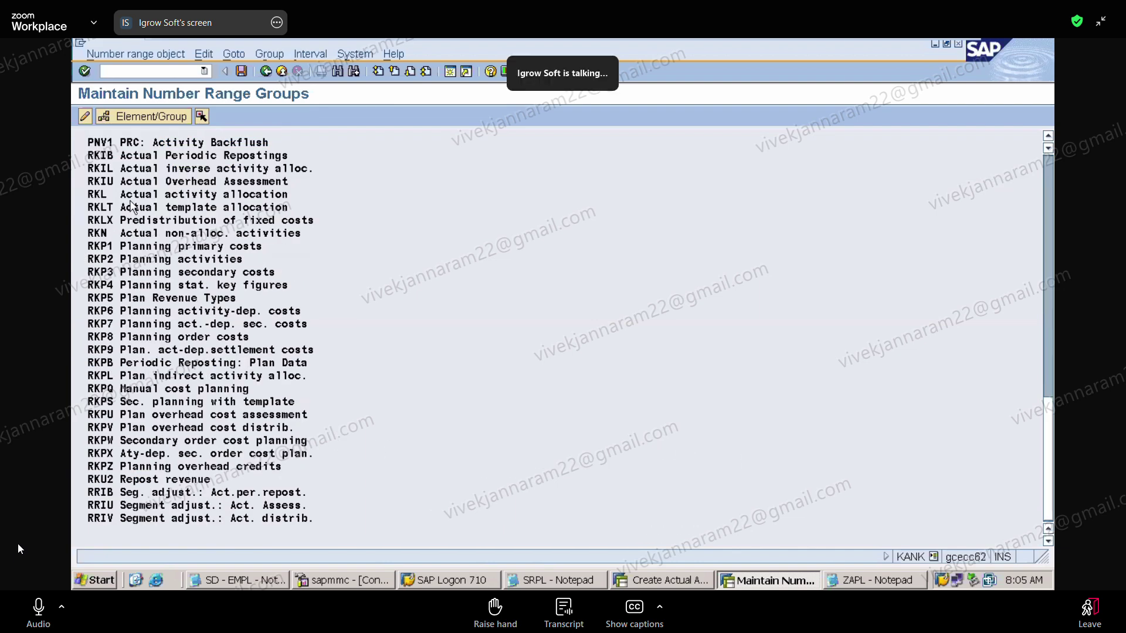
left_click(37, 606)
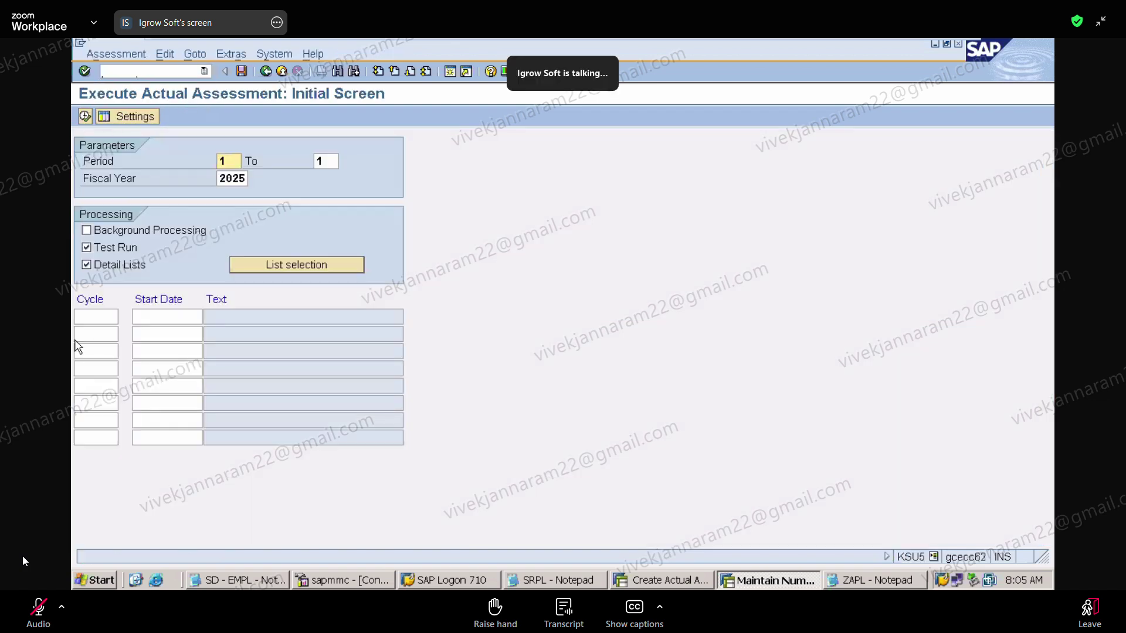
Execute a KSU5 test run of cycle ZAPLQA, start date 01.04.2025, for period 1 of fiscal year 2025 with detail lists
left_click(97, 322)
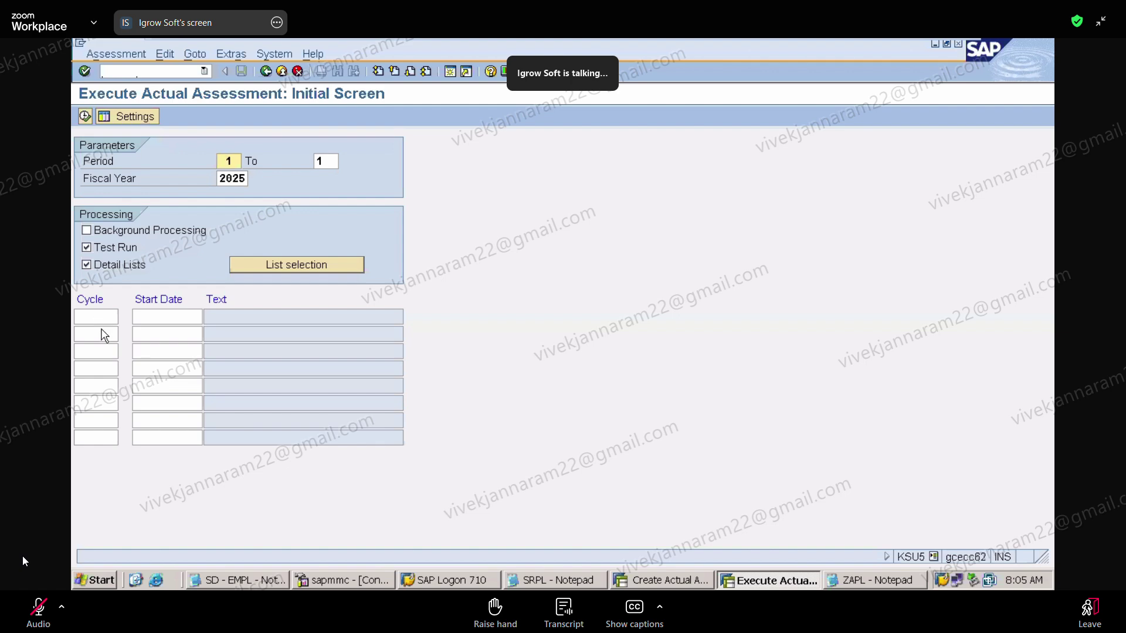
double_click(102, 329)
left_click(226, 161)
left_click(85, 117)
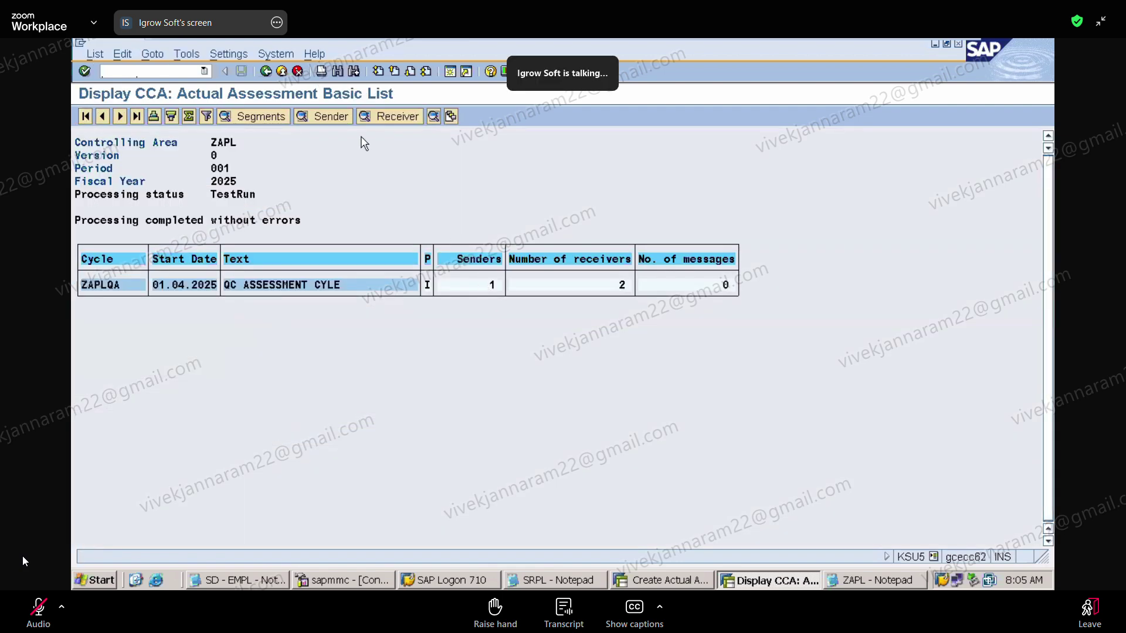
Review the sender list and the receiver list of the ZAPLQA test run, returning to the basic list
left_click(331, 117)
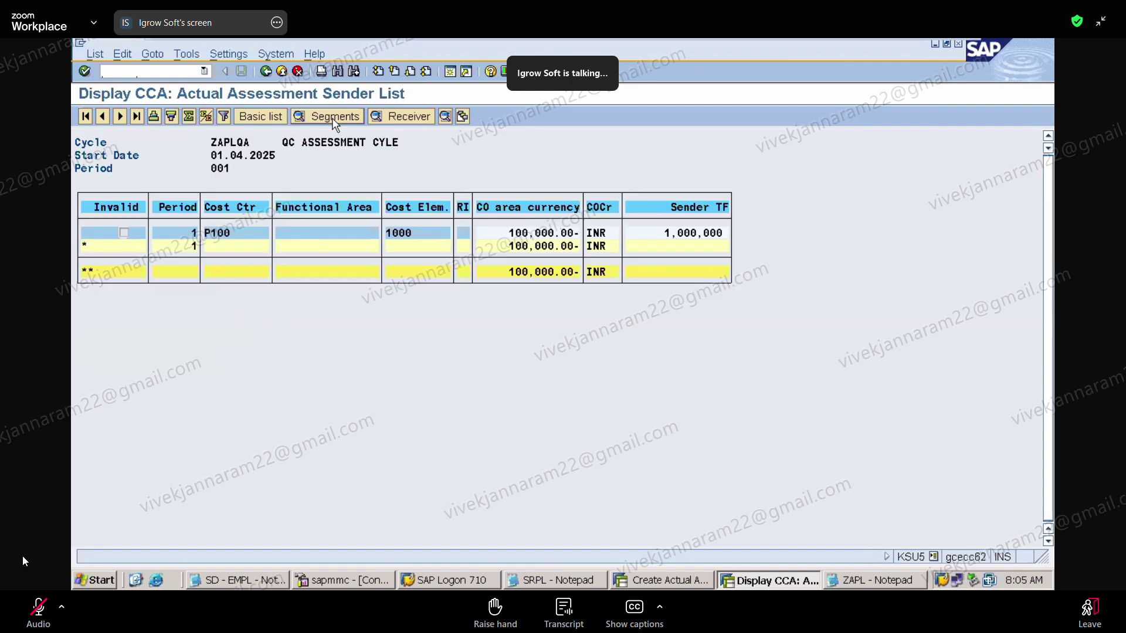
left_click(266, 71)
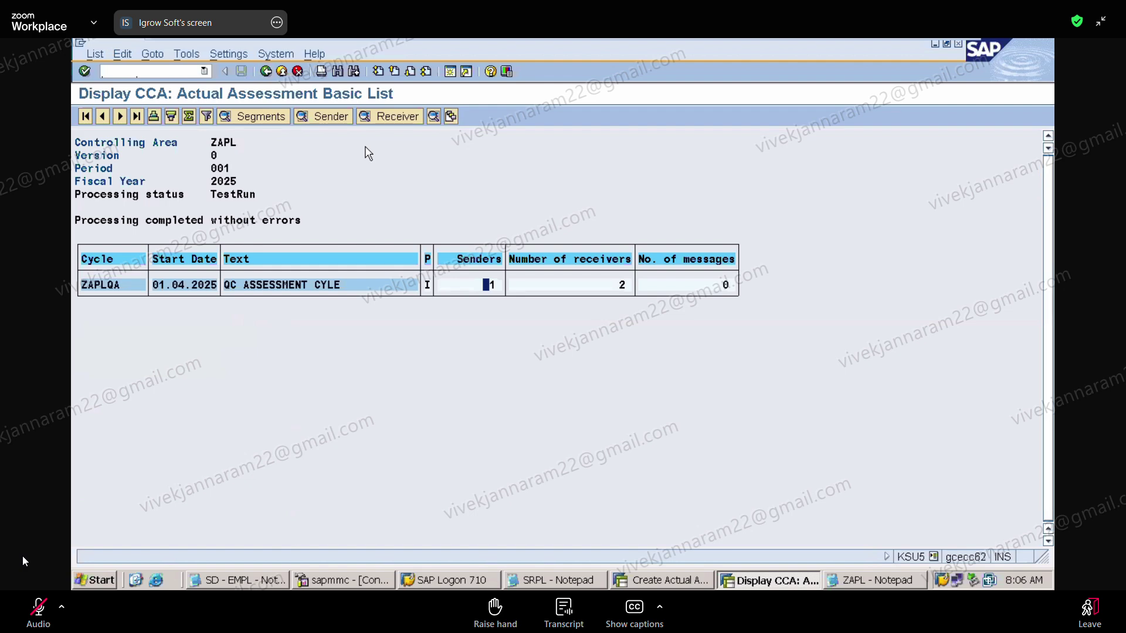
left_click(387, 120)
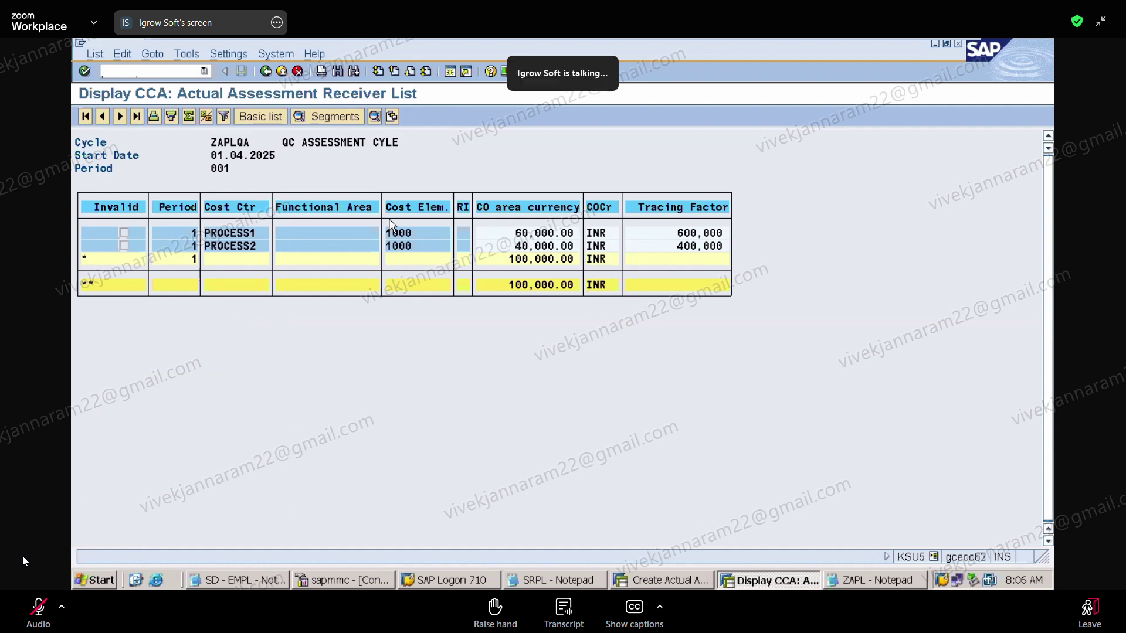
left_click(265, 71)
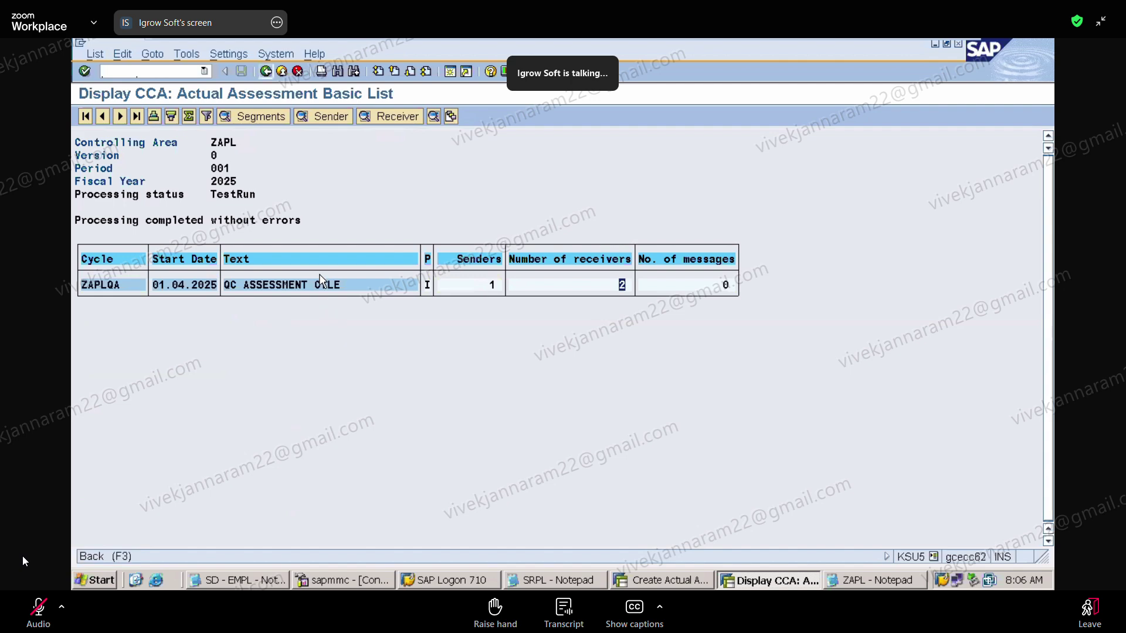
Leave the test run list and execute cycle ZAPLQA for period 1 of fiscal year 2025 with Test Run deselected
key("F3")
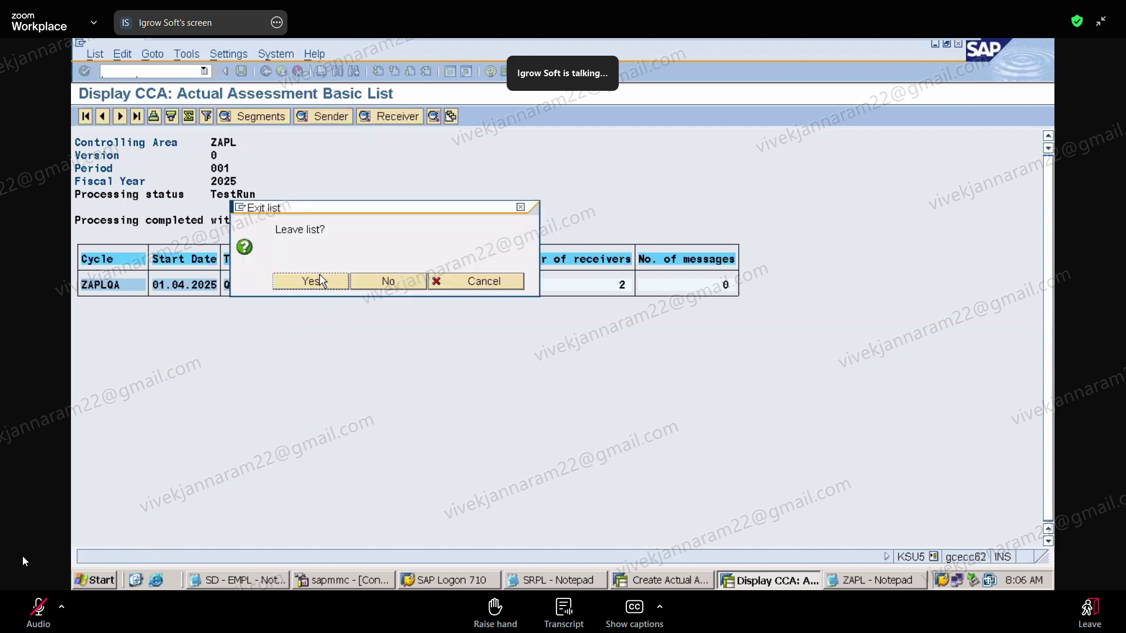
key("Return")
left_click(86, 246)
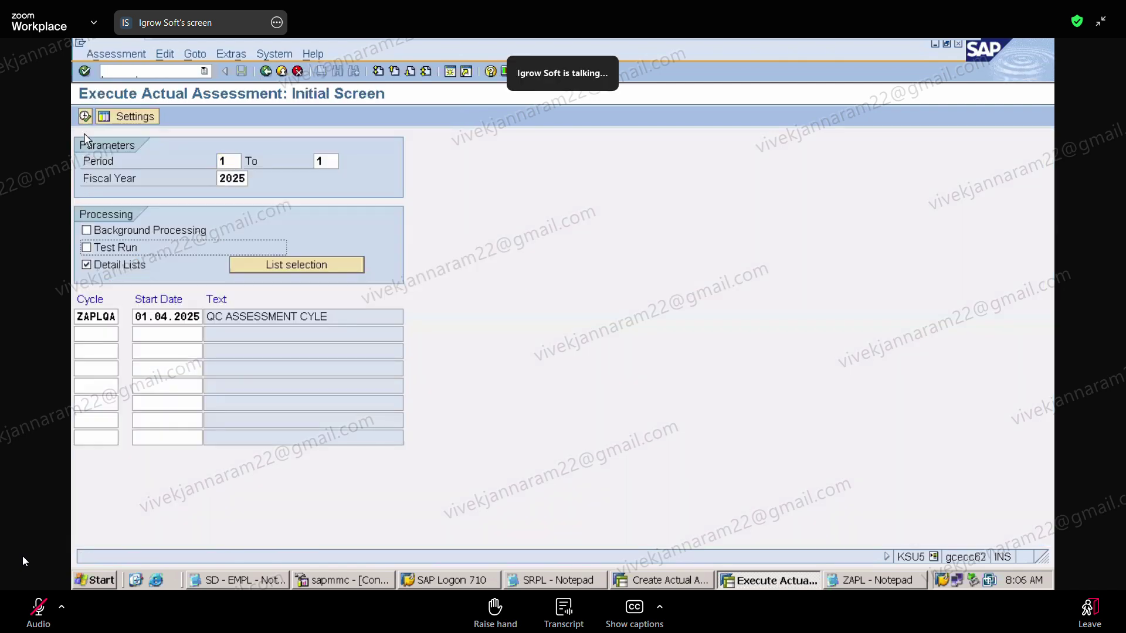
left_click(86, 116)
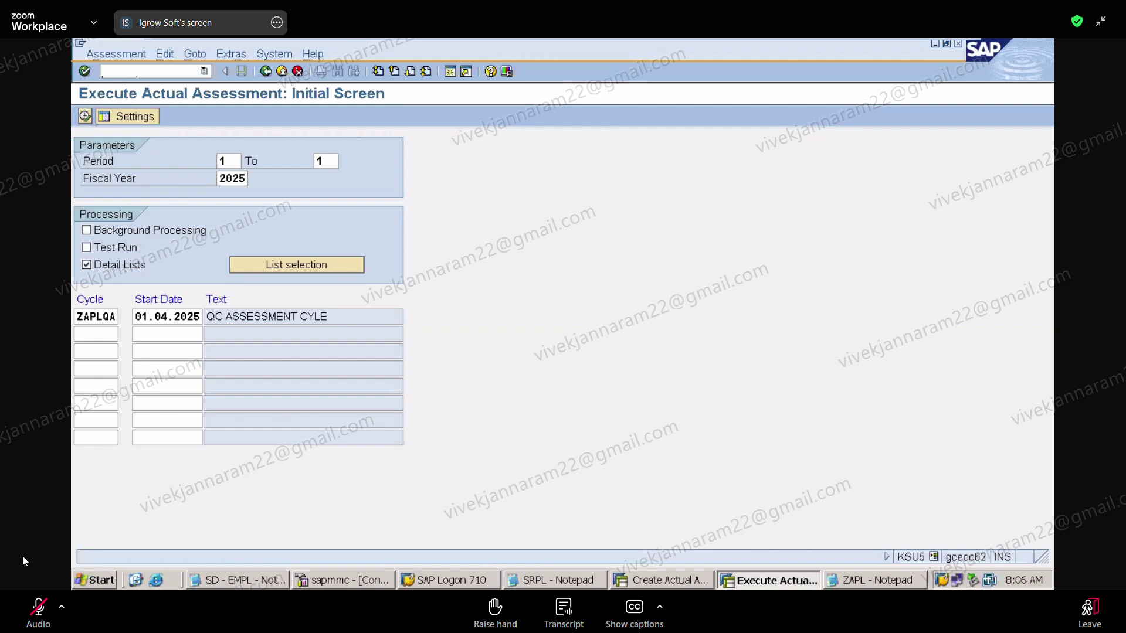
Start transaction KSB1 and set the cost center range of the actual line item report from PROCESS1 to PROCESS2
type("/nksb1")
key("Return")
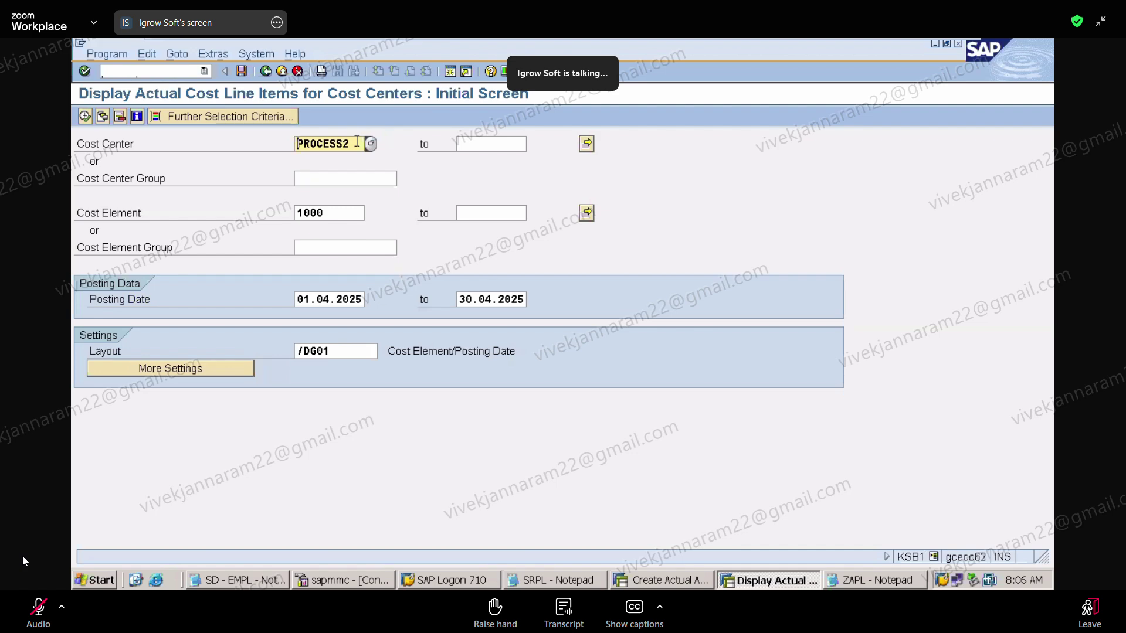
left_click(360, 147)
key("BackSpace")
type("1")
left_click(474, 148)
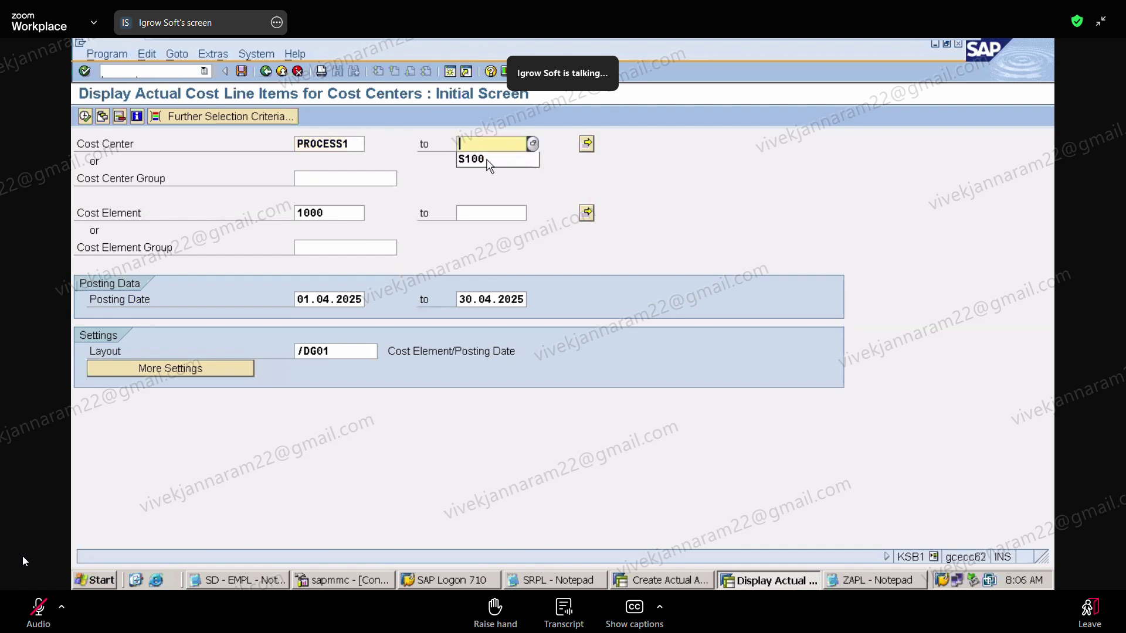
type("PROCESS2")
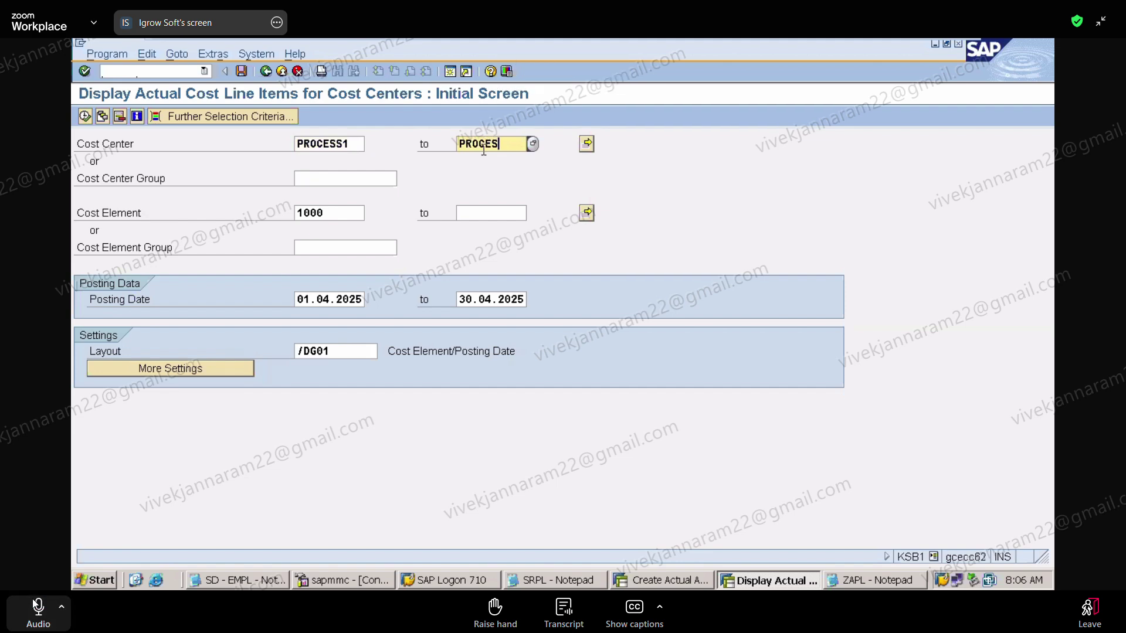
left_click(36, 605)
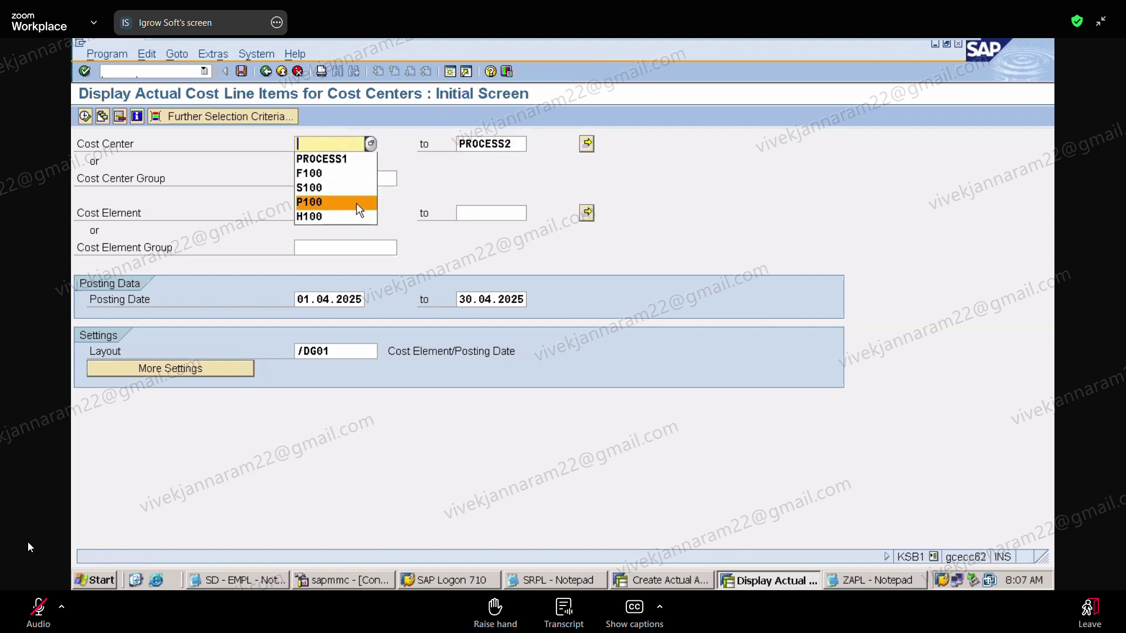
left_click(35, 615)
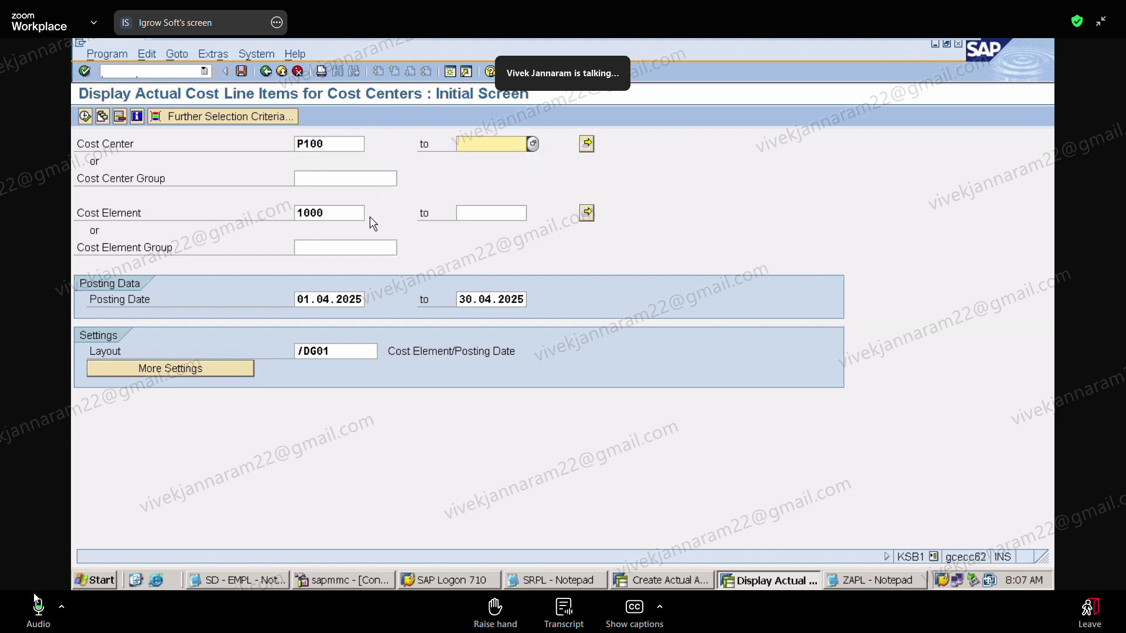
left_click(36, 609)
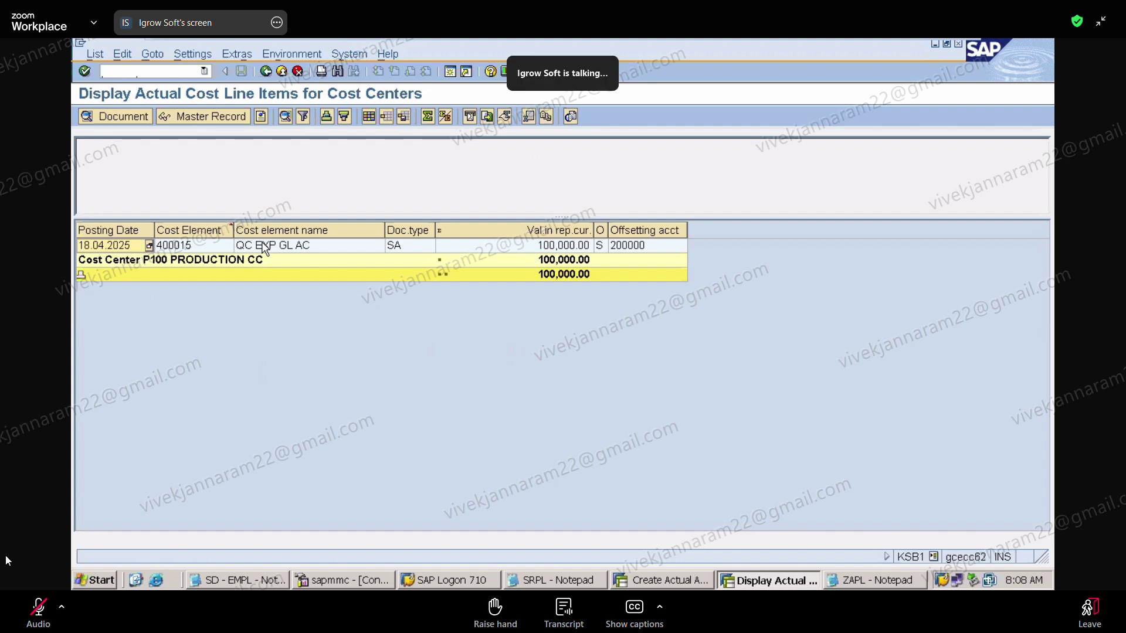
left_click(27, 613)
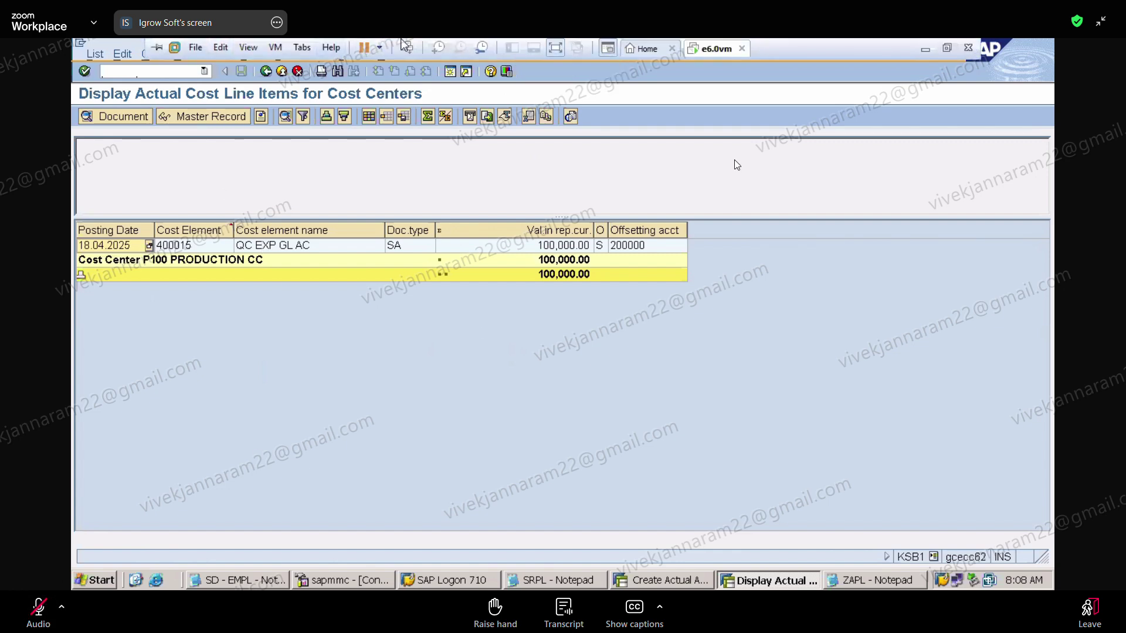